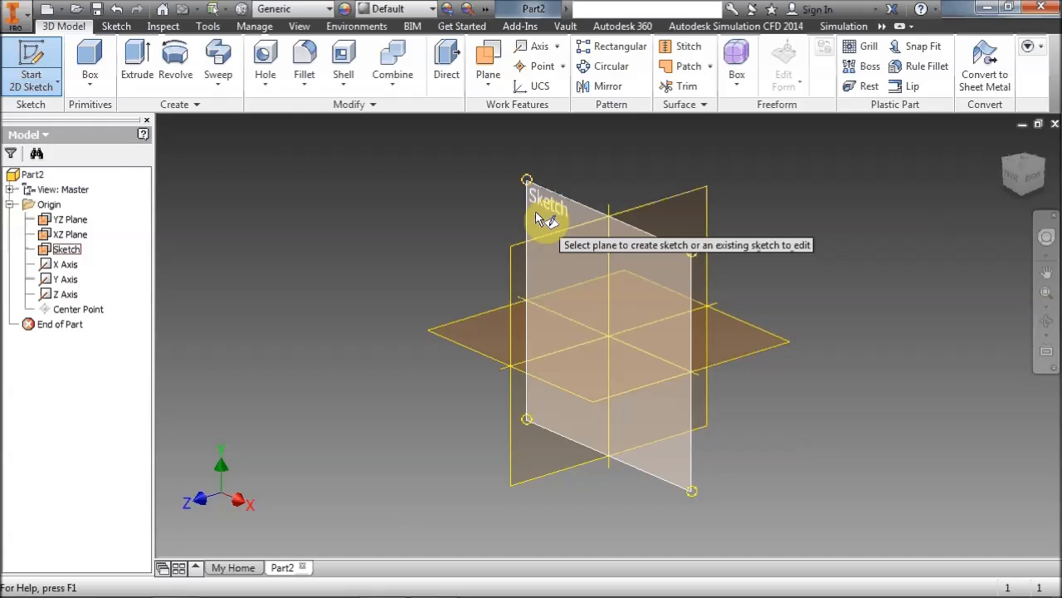
Start a sketch on the XY plane and draw a horizontal base line about 35.2 mm long from the origin plus a right side about 18.6 mm high
left_click(537, 214)
mouse_move(508, 237)
middle_mouse_down()
mouse_move(321, 265)
mouse_move(320, 287)
middle_mouse_up()
left_click(85, 56)
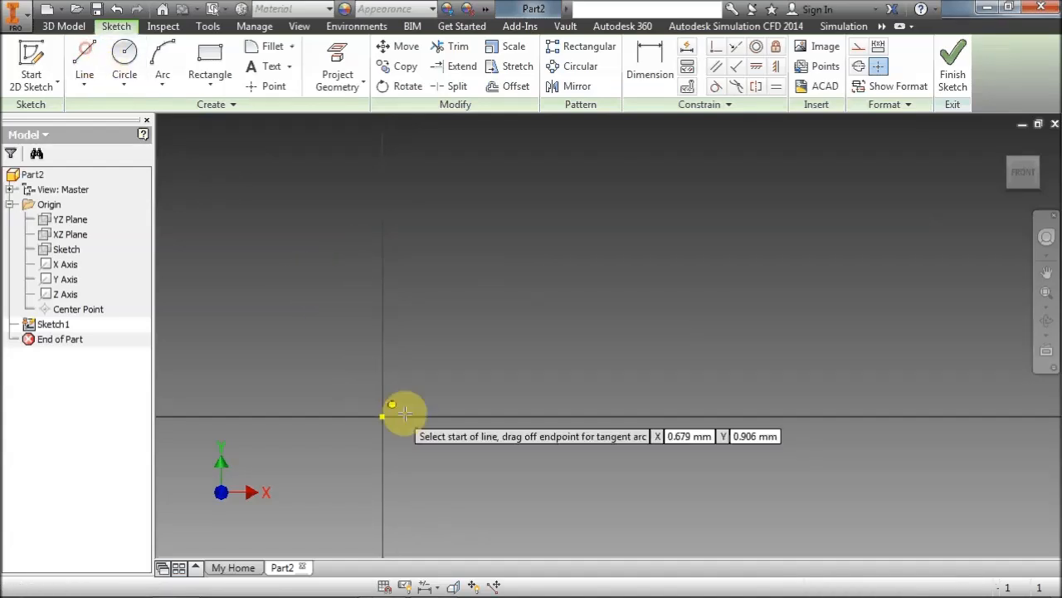
left_click(382, 415)
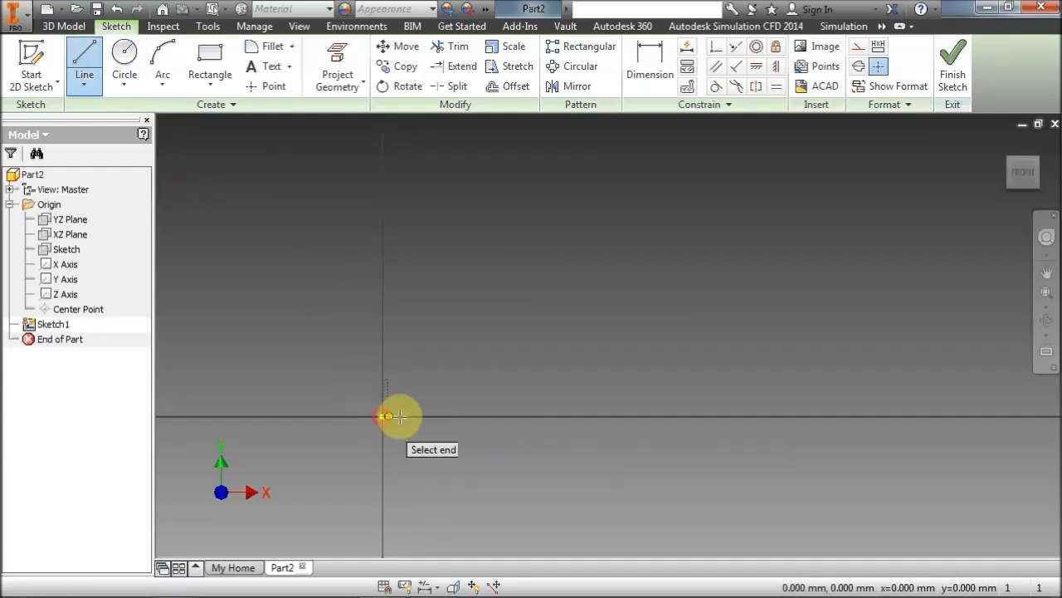
left_click(834, 414)
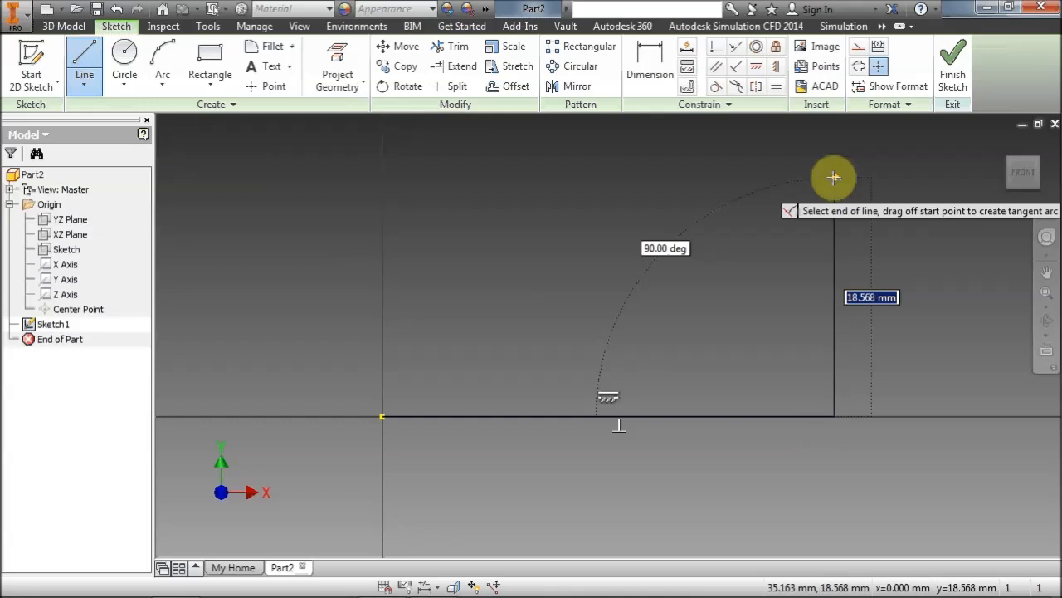
left_click(834, 177)
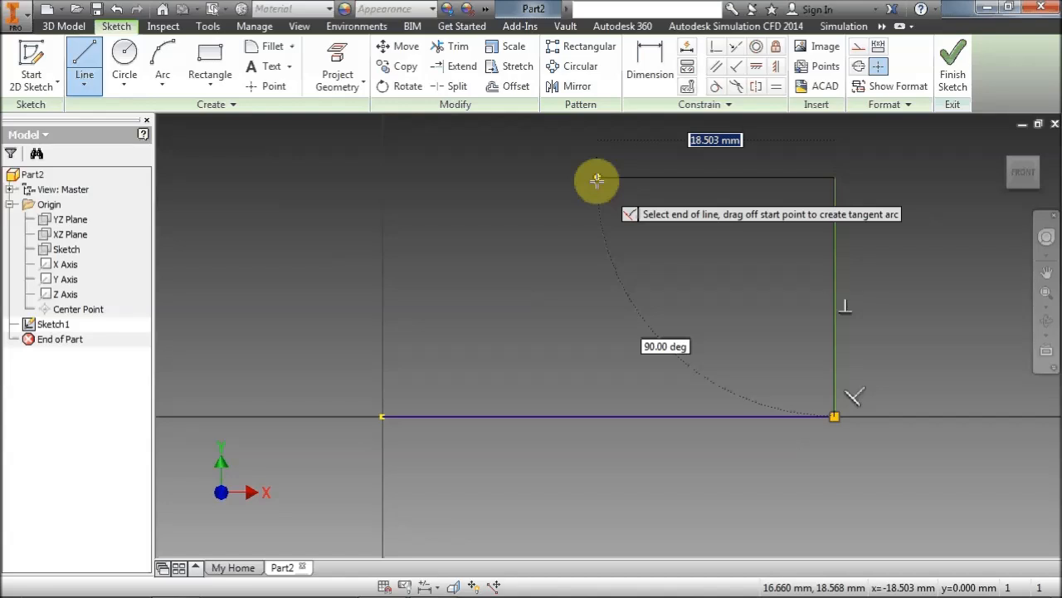
Continue the line chain along the upper edge with a rectangular notch about 9.9 mm deep and close the outline at the origin
left_click(685, 177)
left_click(685, 305)
left_click(528, 305)
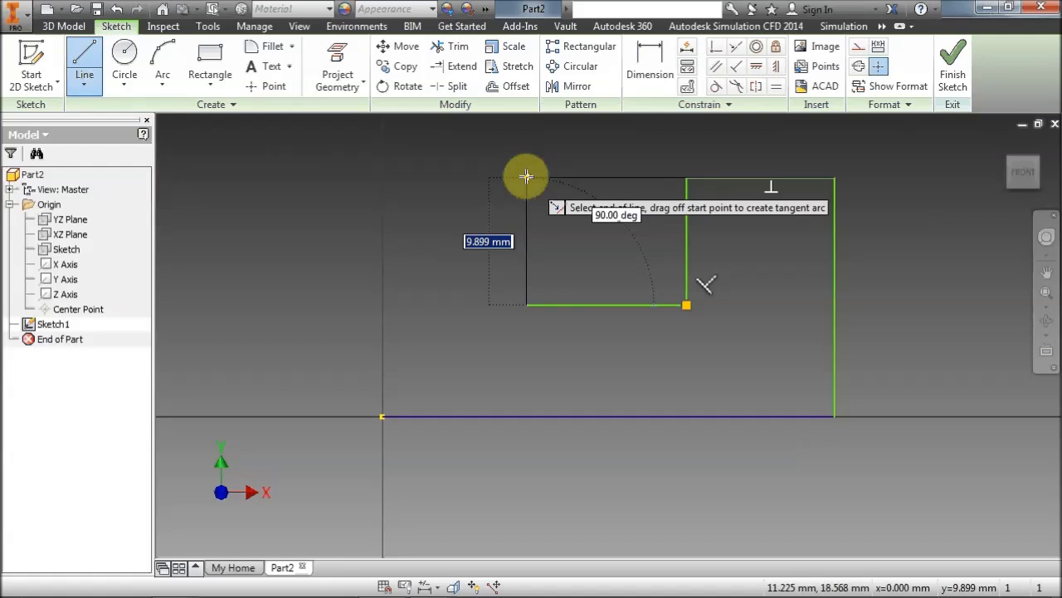
left_click(526, 176)
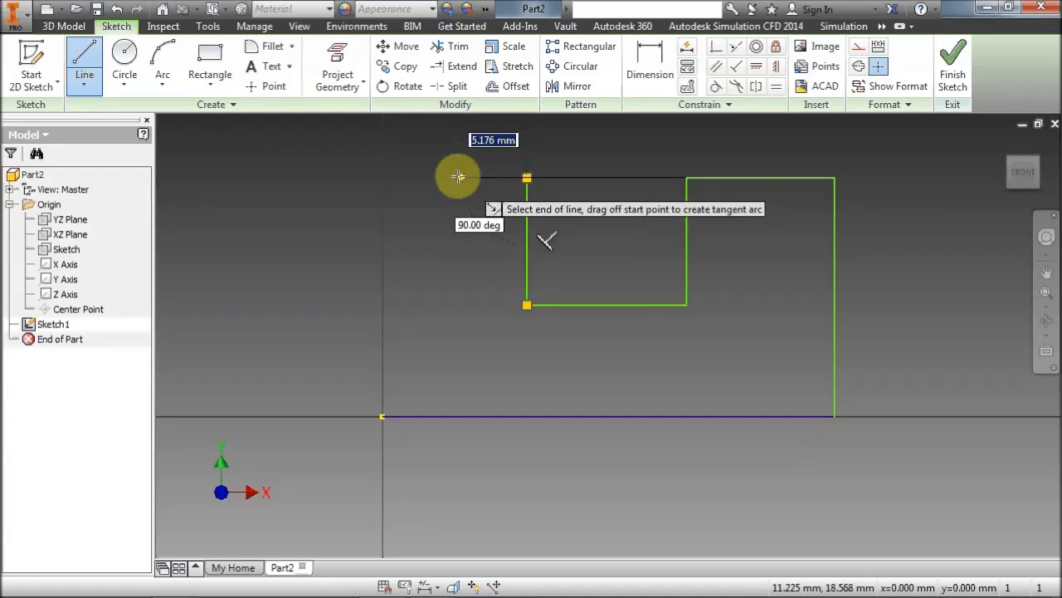
left_click(382, 177)
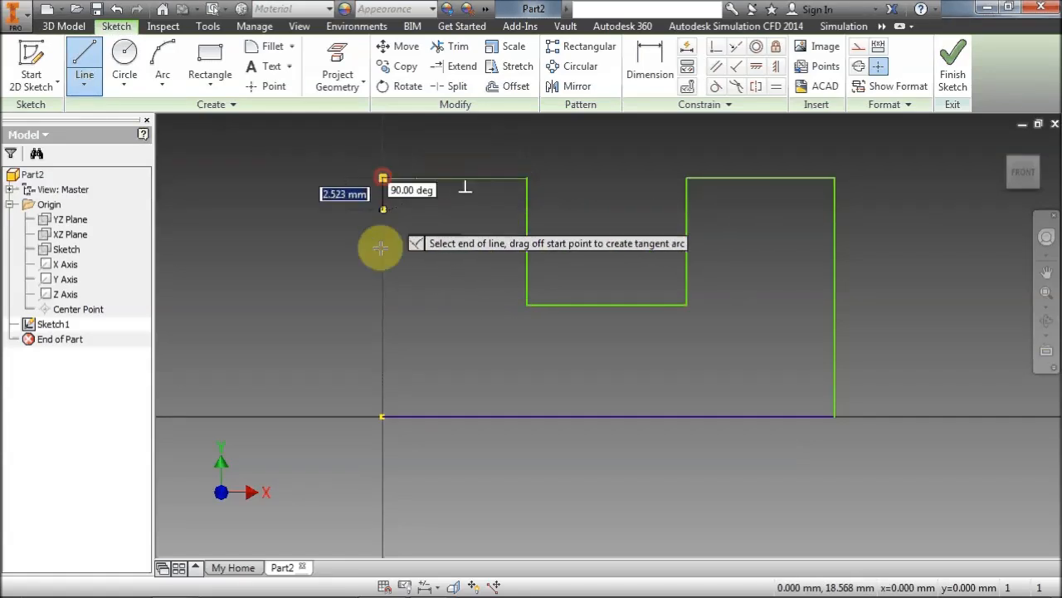
left_click(382, 415)
right_click(440, 274)
left_click(487, 278)
Stretch the profile upward by its upper-left edge to a height of about 21 mm
middle_click_drag(477, 282, 484, 325)
mouse_move(470, 221)
left_mouse_down()
mouse_move(473, 164)
mouse_move(478, 250)
mouse_move(471, 179)
mouse_move(472, 199)
left_mouse_up()
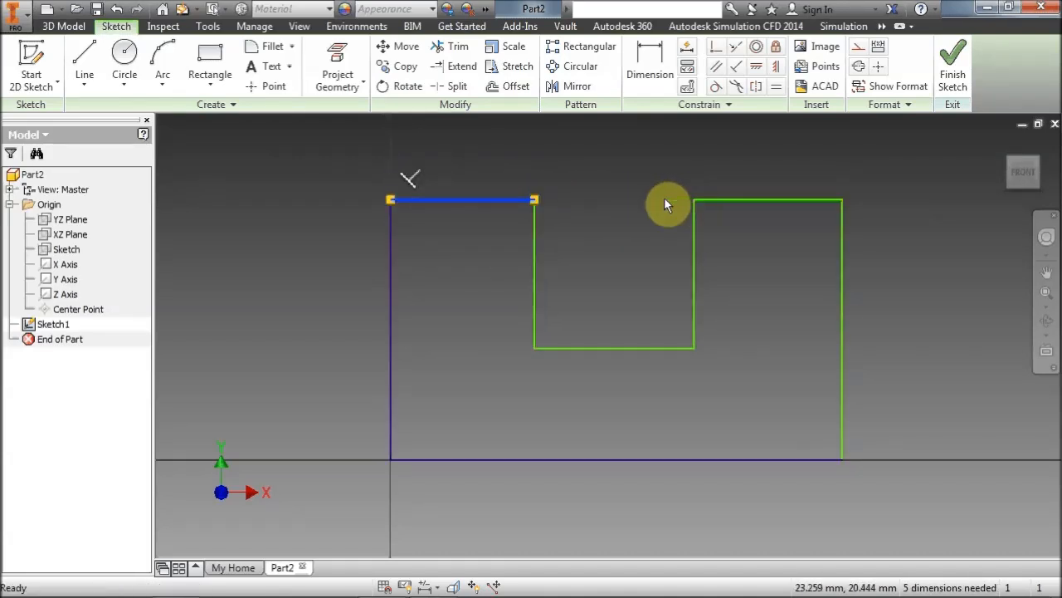
middle_click_drag(517, 161, 513, 164)
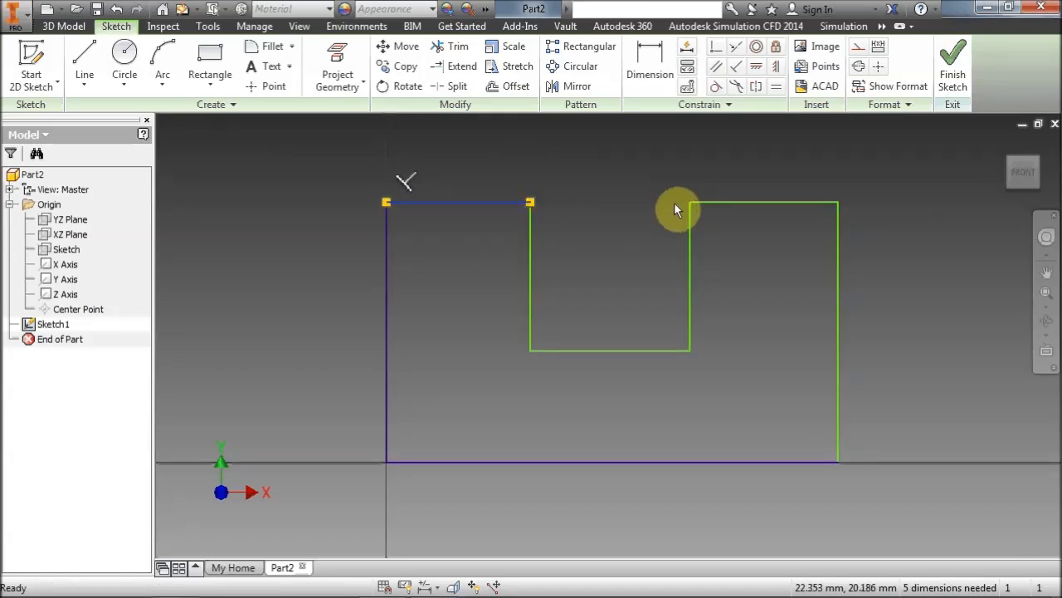
mouse_move(491, 203)
left_mouse_down()
mouse_move(490, 237)
mouse_move(488, 202)
left_mouse_up()
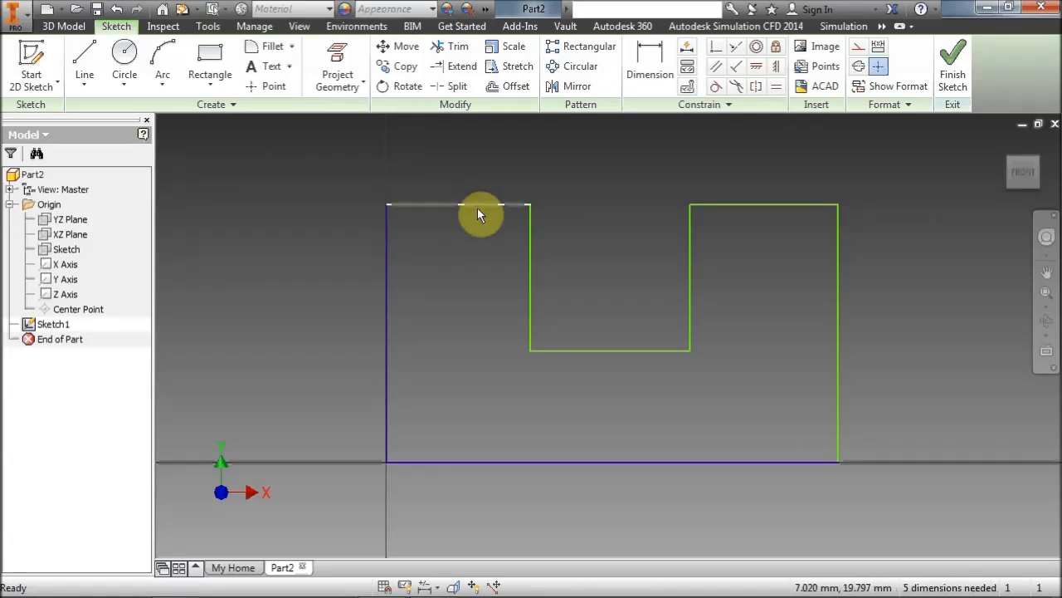
mouse_move(475, 203)
left_mouse_down()
mouse_move(475, 173)
mouse_move(480, 212)
mouse_move(477, 192)
left_mouse_up()
left_click(621, 179)
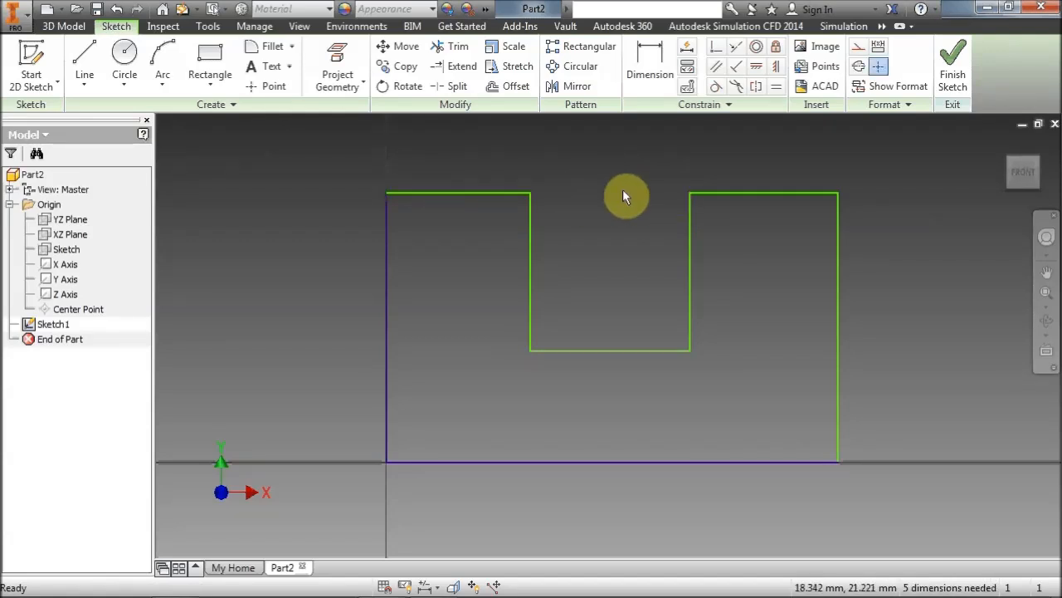
Dimension the profile's base line and set its length to 35 mm
middle_click_drag(624, 192, 543, 214)
left_click(647, 71)
left_click(526, 472)
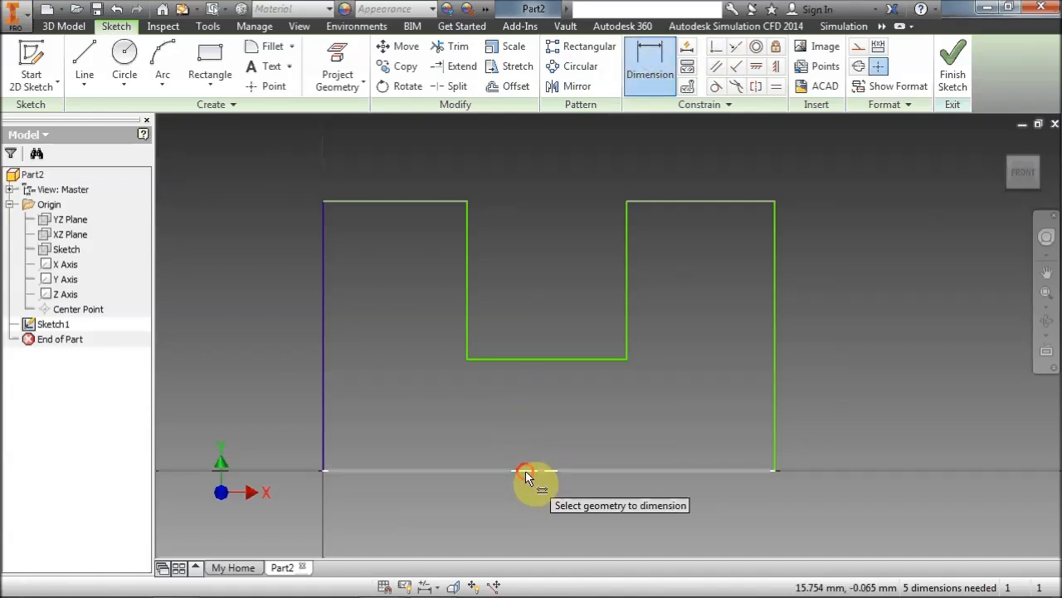
left_click(527, 505)
type("35")
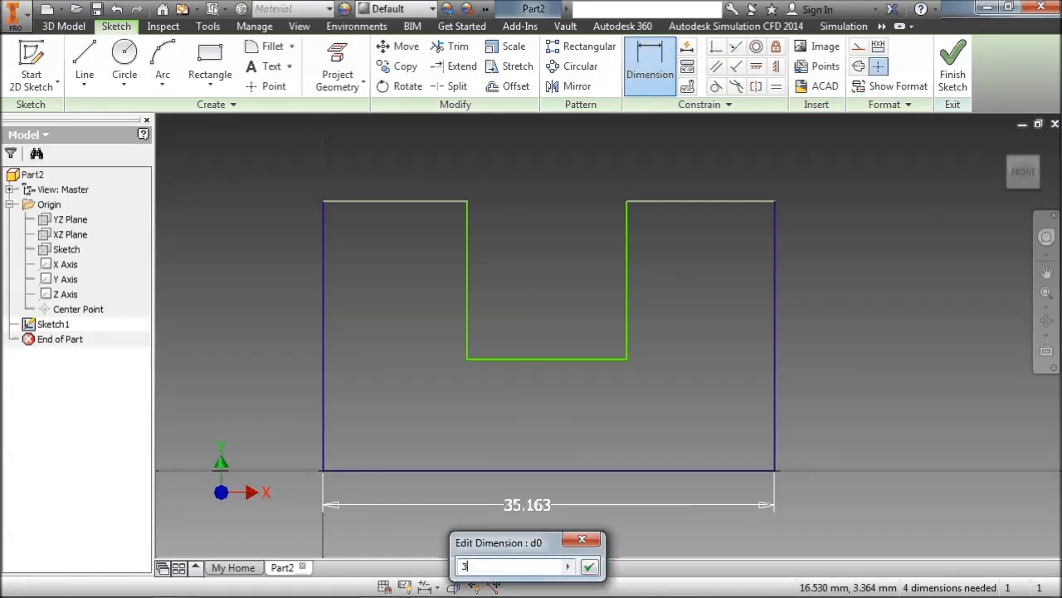
left_click(588, 566)
Dimension the profile's left side, set its height to 20 mm, and end the dimension command
left_click(322, 352)
left_click(276, 340)
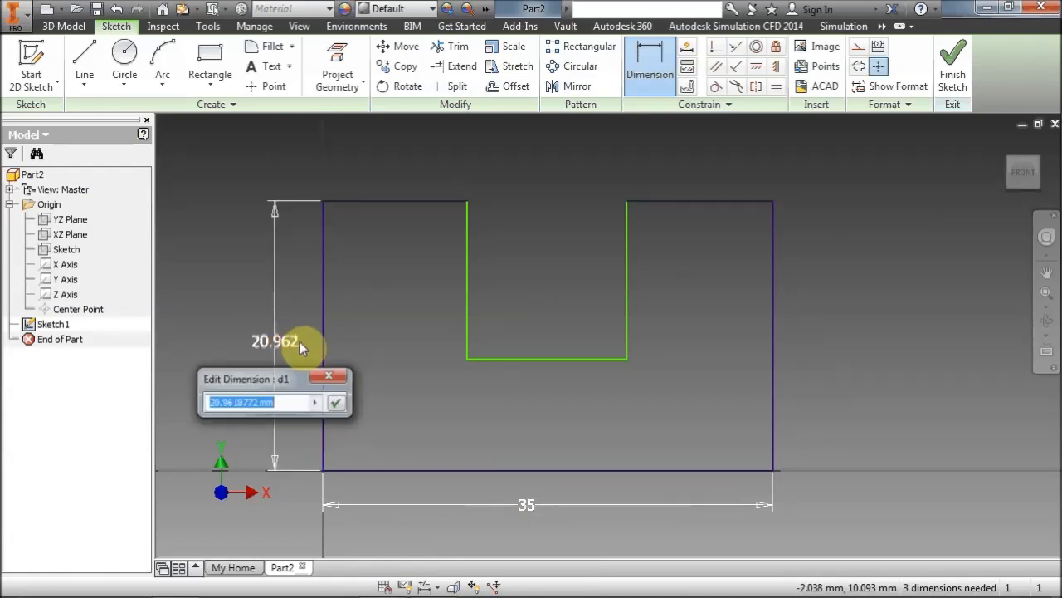
type("20")
key("Return")
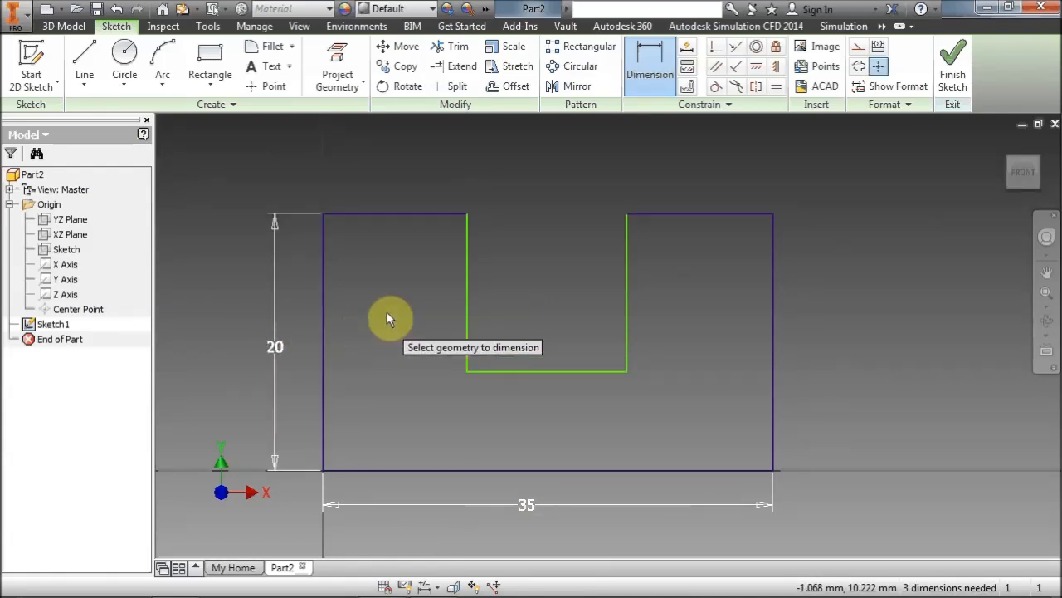
middle_click_drag(426, 283, 465, 266)
right_click(583, 158)
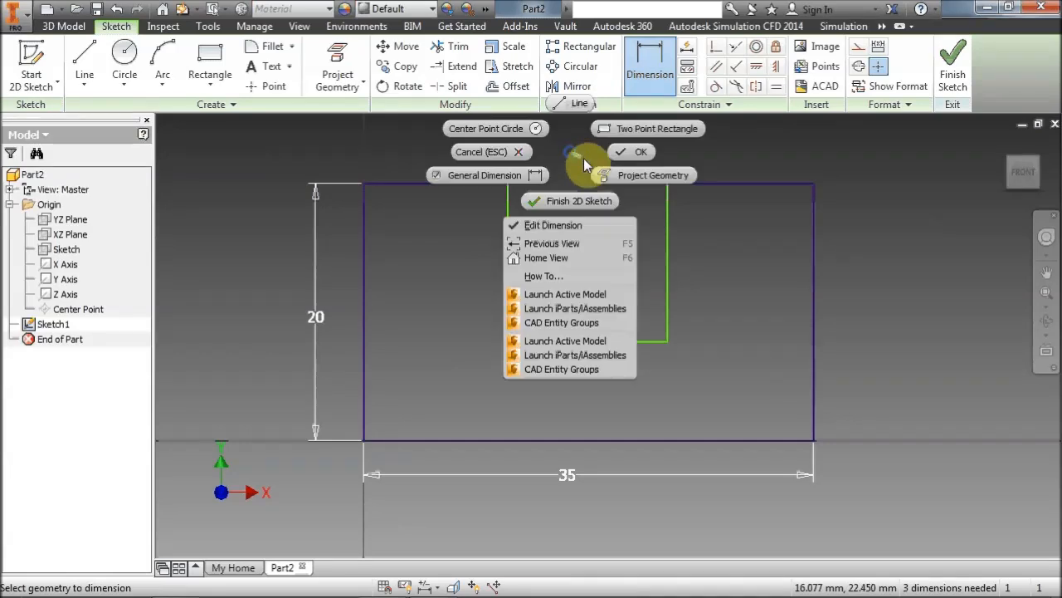
left_click(613, 155)
Switch the three lines of the profile's right leg to construction geometry and back to normal lines
mouse_move(601, 142)
left_mouse_down()
mouse_move(854, 486)
mouse_move(855, 477)
left_mouse_up()
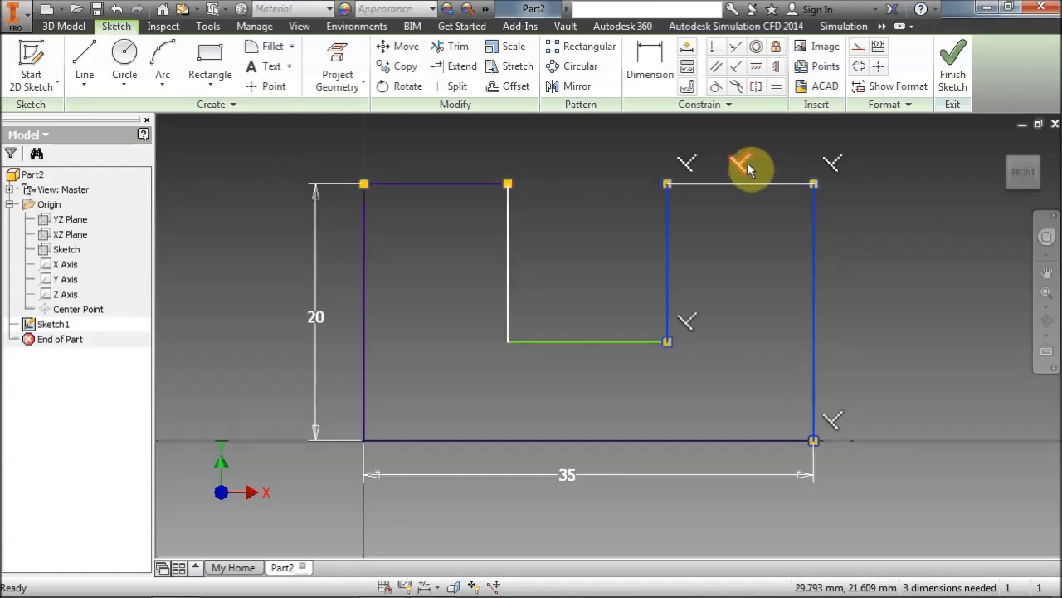
right_click(834, 416)
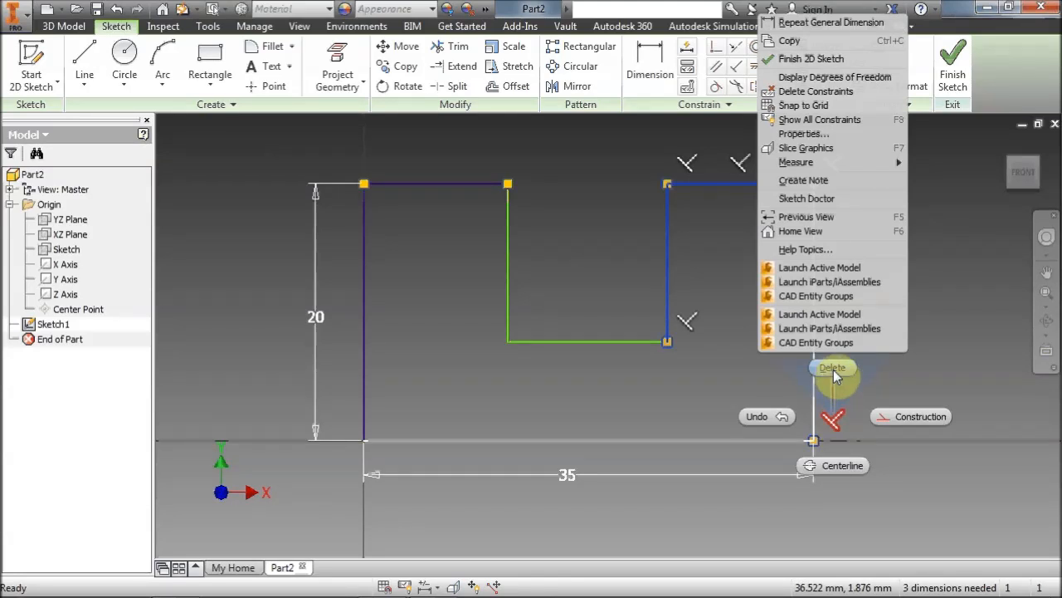
left_click(942, 370)
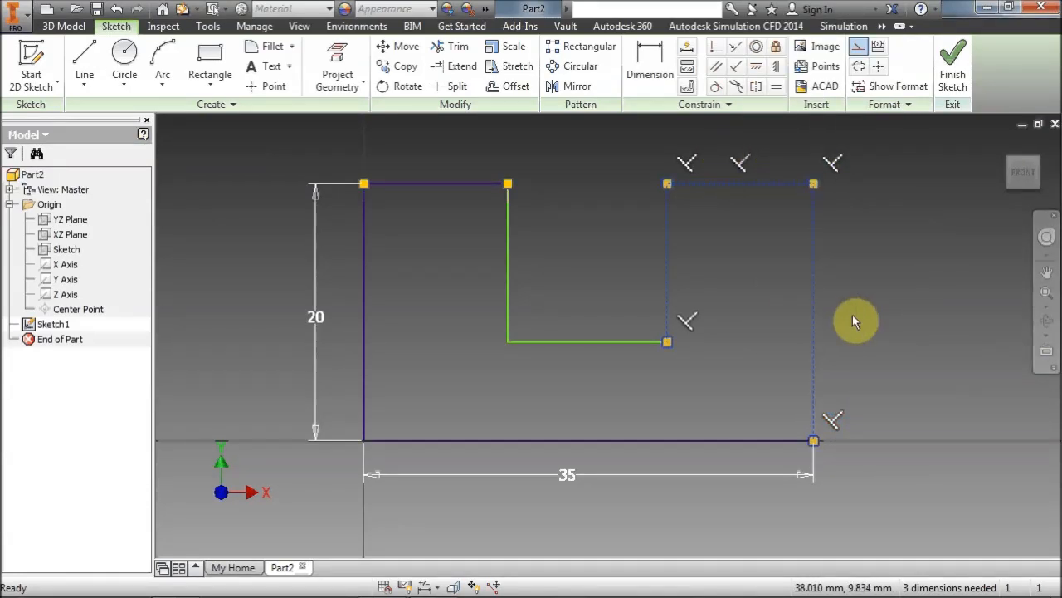
left_click(701, 289)
left_click_drag(609, 148, 877, 467)
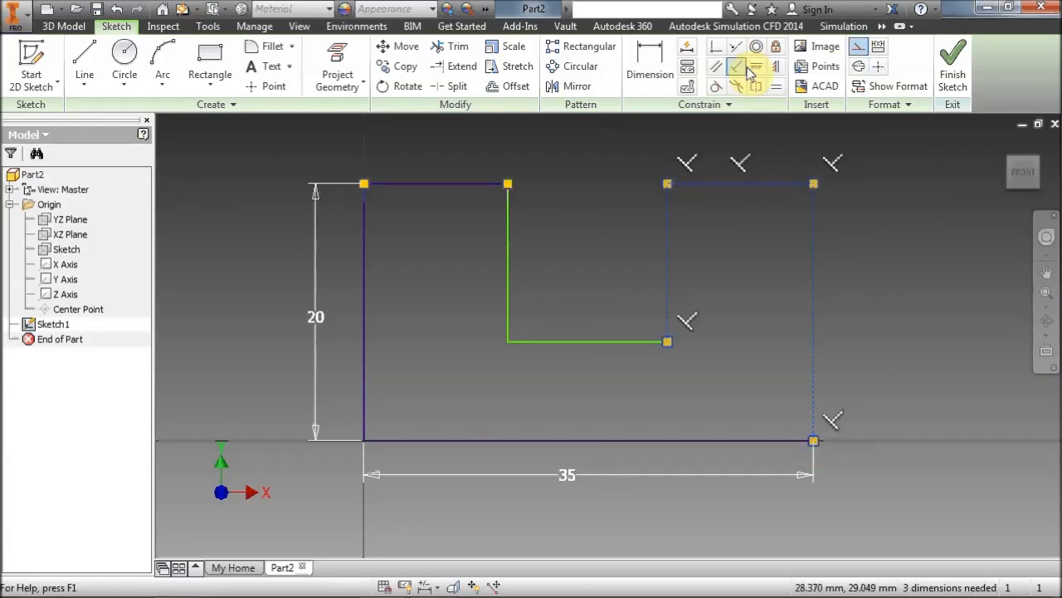
left_click(858, 46)
left_click(577, 166)
middle_click_drag(584, 183, 571, 200)
left_click(459, 199)
left_click(459, 199)
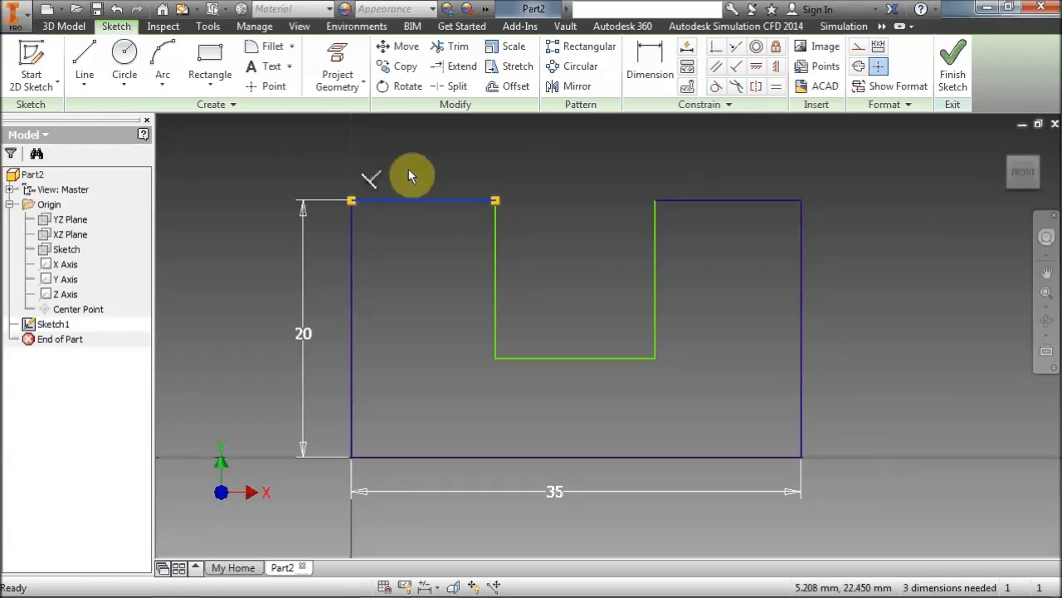
left_click(545, 166)
middle_click_drag(562, 208, 559, 196)
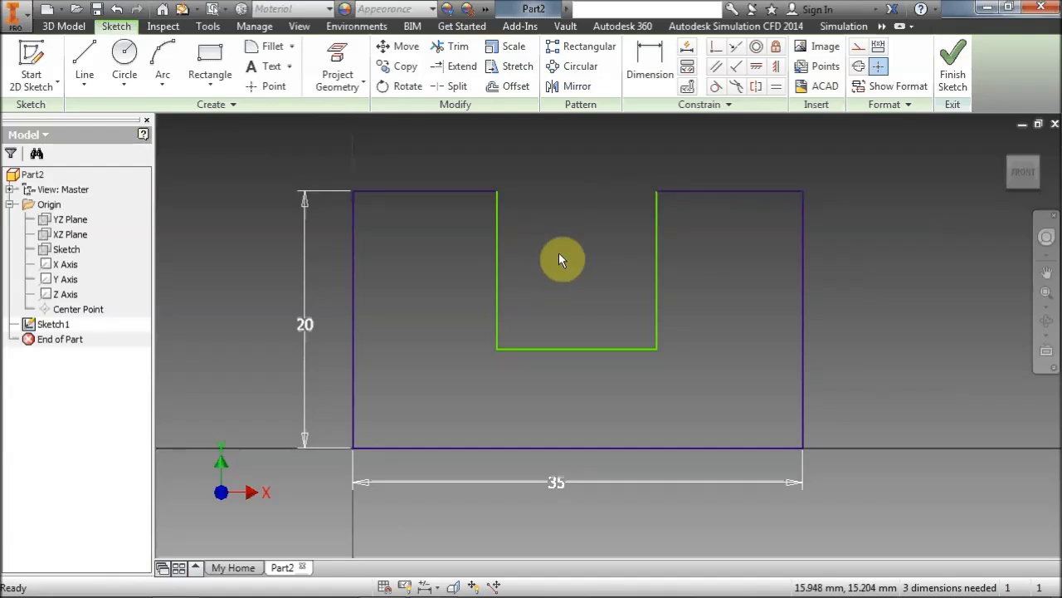
mouse_move(545, 263)
middle_mouse_down()
mouse_move(512, 261)
mouse_move(527, 273)
middle_mouse_up()
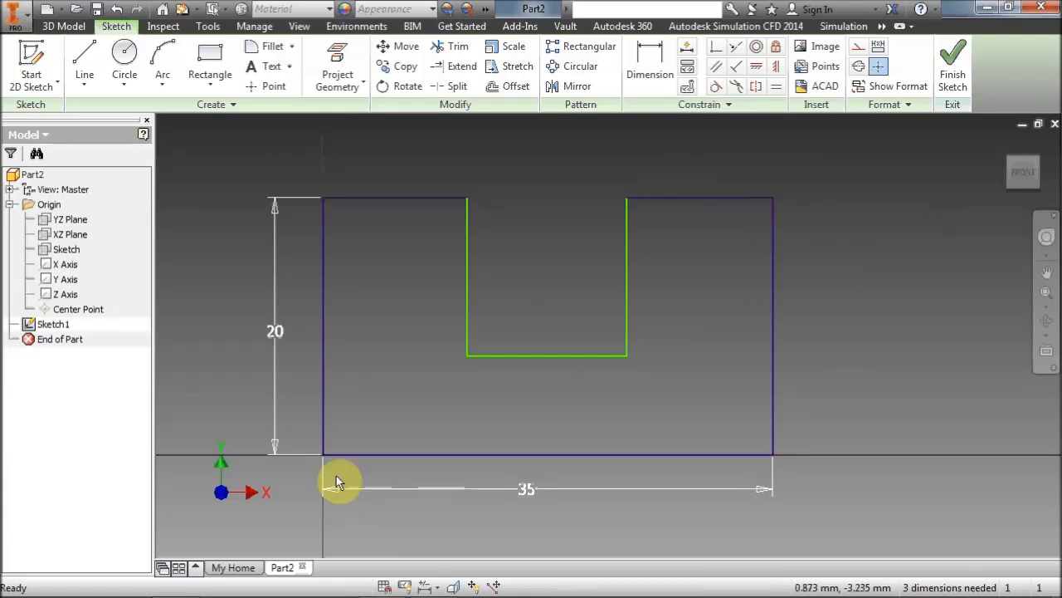
middle_click_drag(398, 301, 435, 301)
middle_click_drag(630, 297, 610, 293)
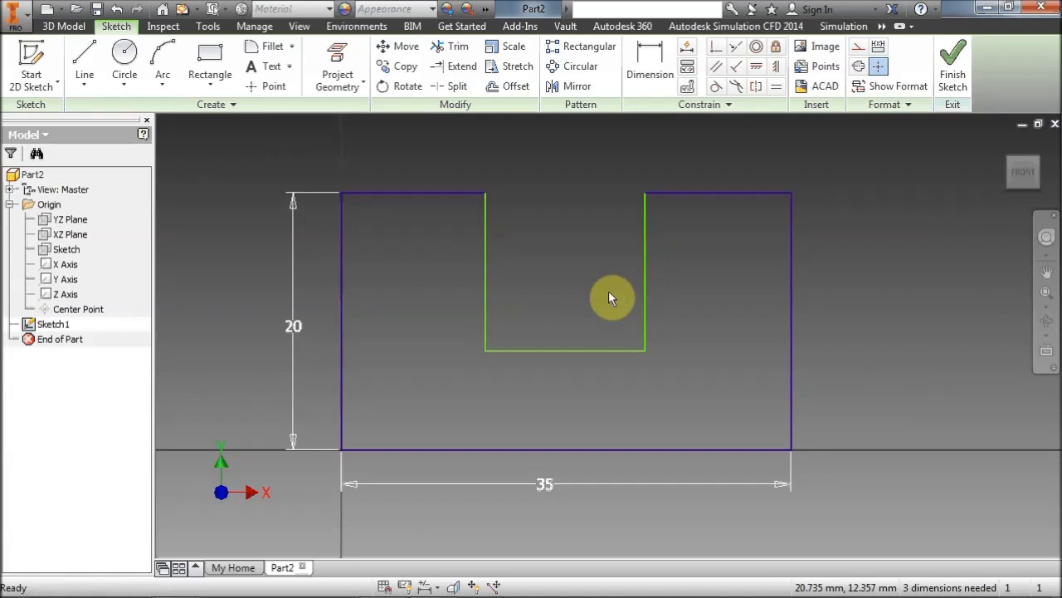
left_click_drag(611, 295, 594, 282)
key("Escape")
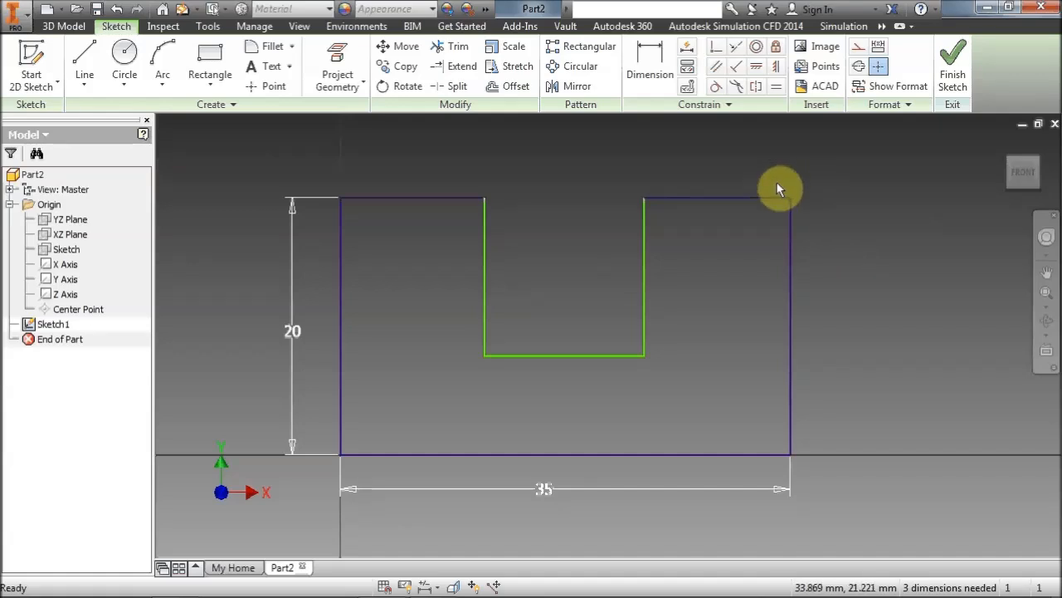
middle_click_drag(733, 251, 707, 251)
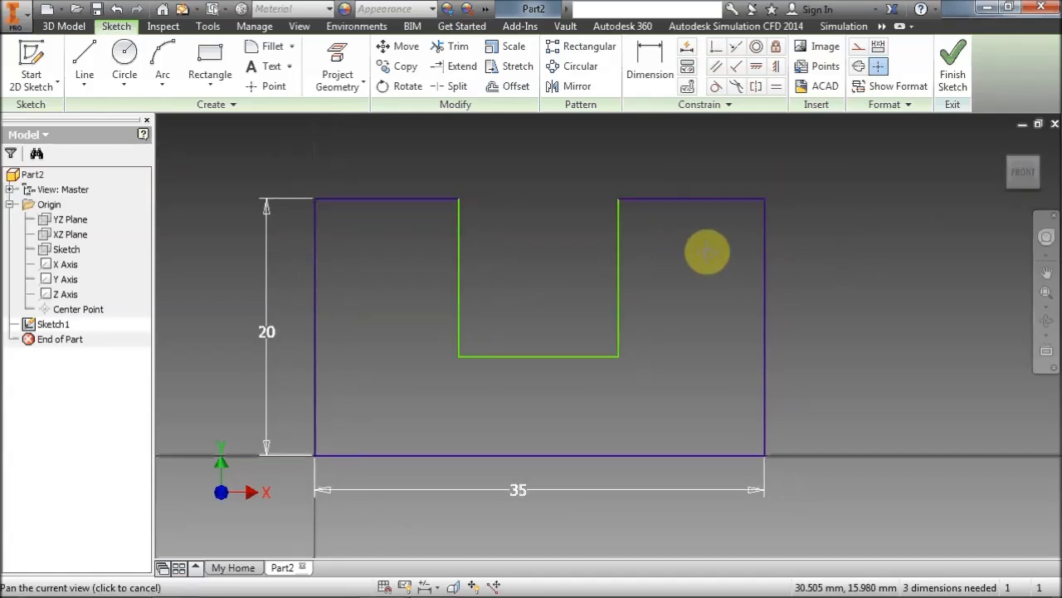
Turn on Relax Mode and pull the profile's upper-right corner outward to about X 40.3 mm, Y 20.1 mm, slanting the right side
left_click(495, 586)
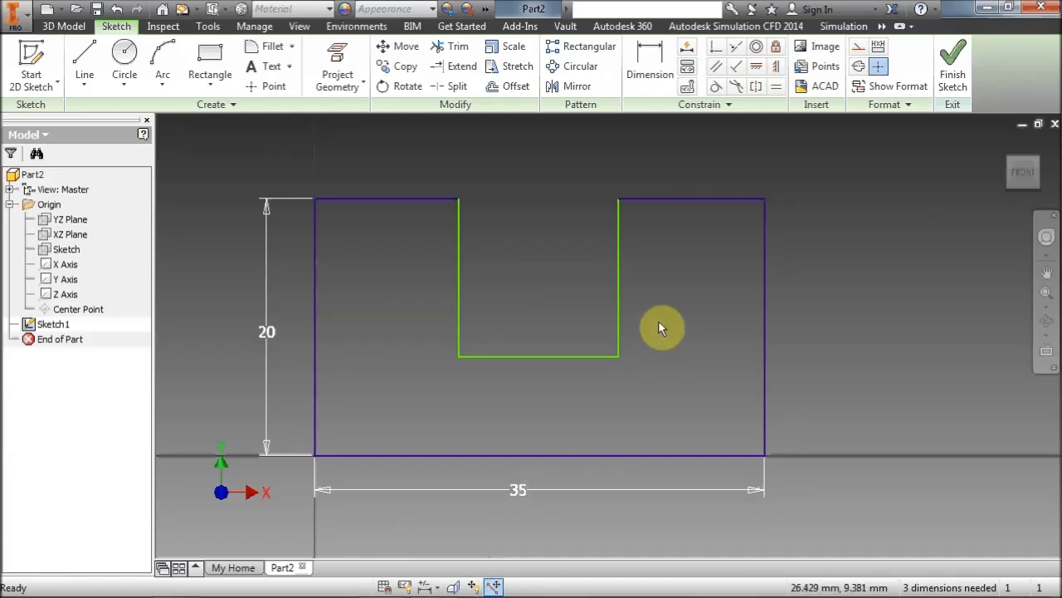
left_click_drag(766, 199, 833, 197)
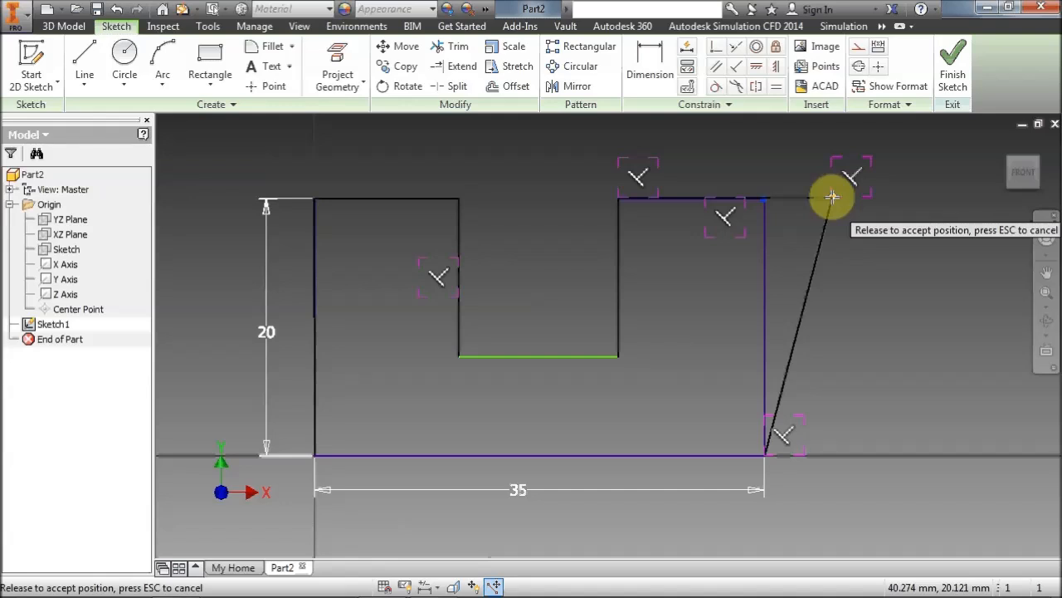
left_click_drag(832, 196, 834, 198)
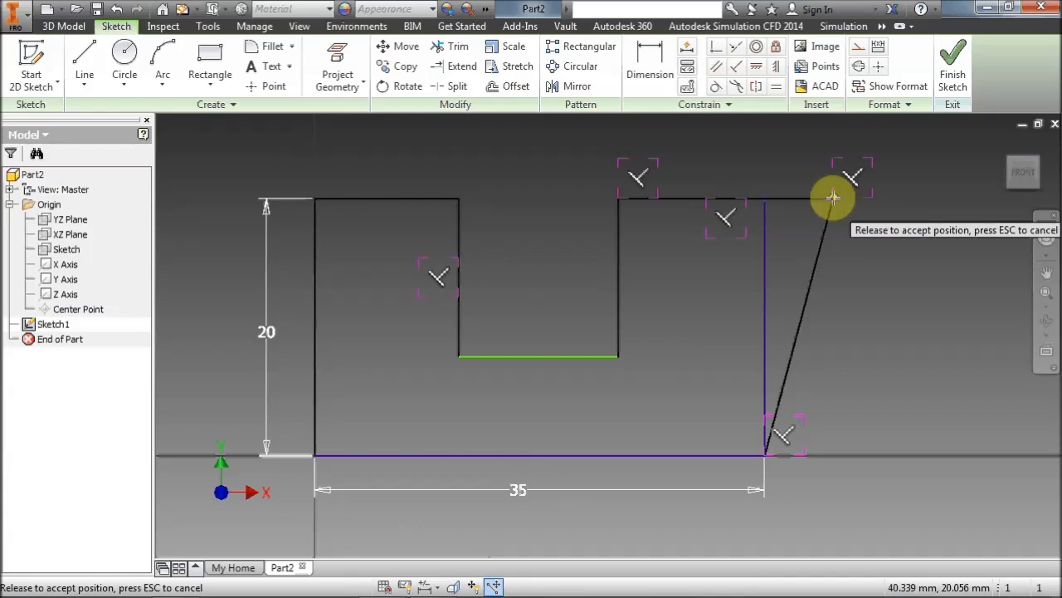
left_click_drag(832, 198, 833, 198)
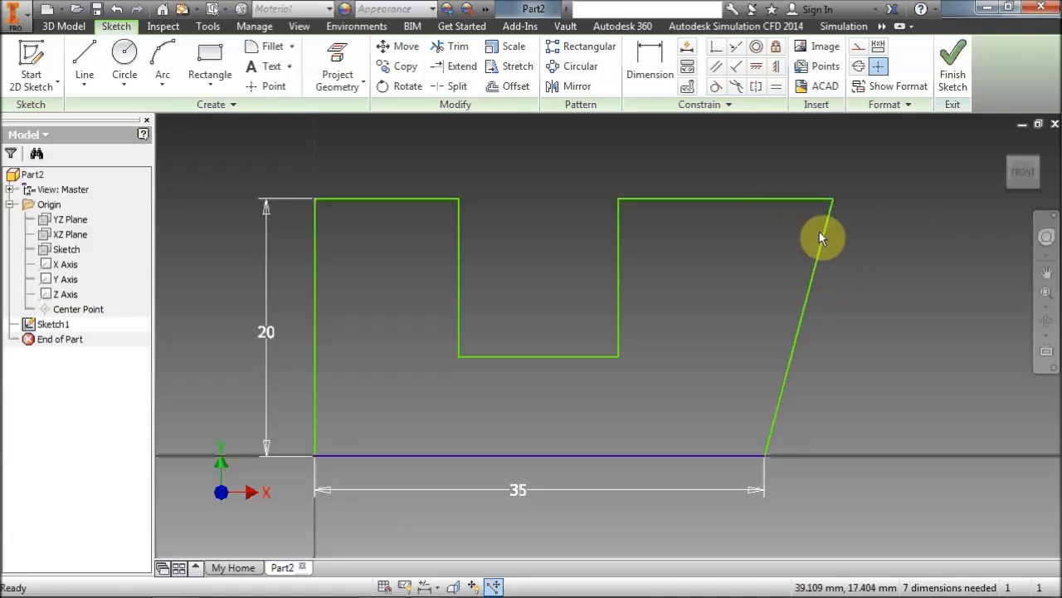
left_click_drag(549, 159, 946, 479)
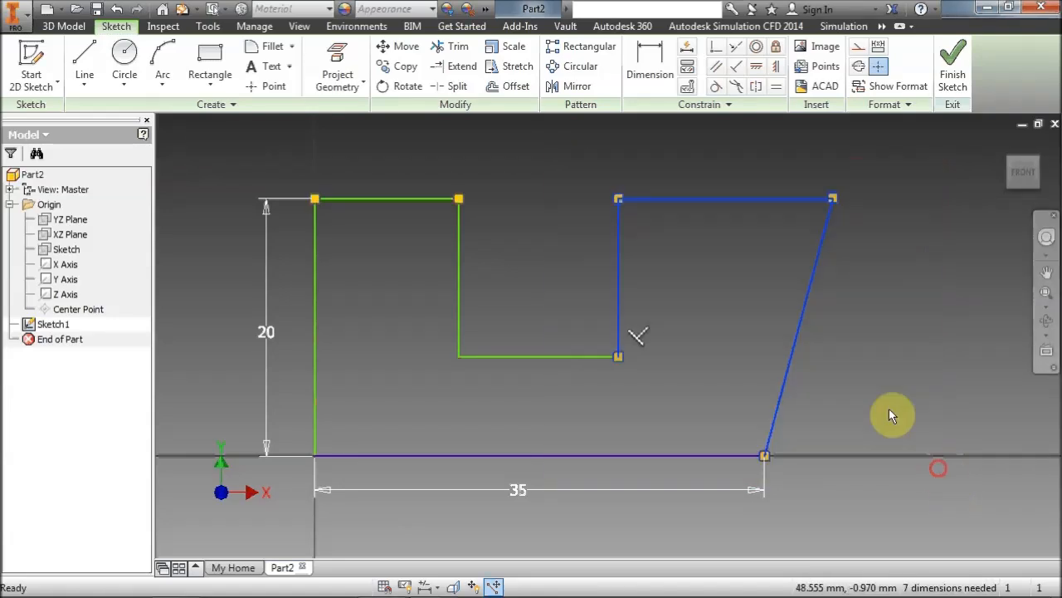
left_click(719, 273)
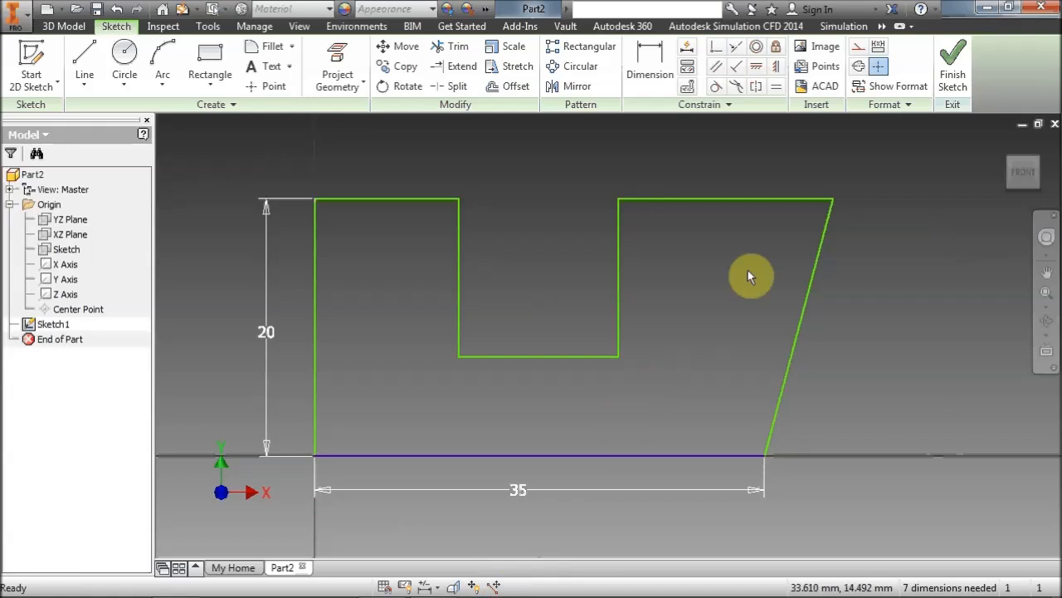
Widen the notch by moving its upper-right corner outward
mouse_move(618, 198)
left_mouse_down()
mouse_move(636, 233)
mouse_move(605, 199)
mouse_move(604, 175)
mouse_move(633, 207)
left_mouse_up()
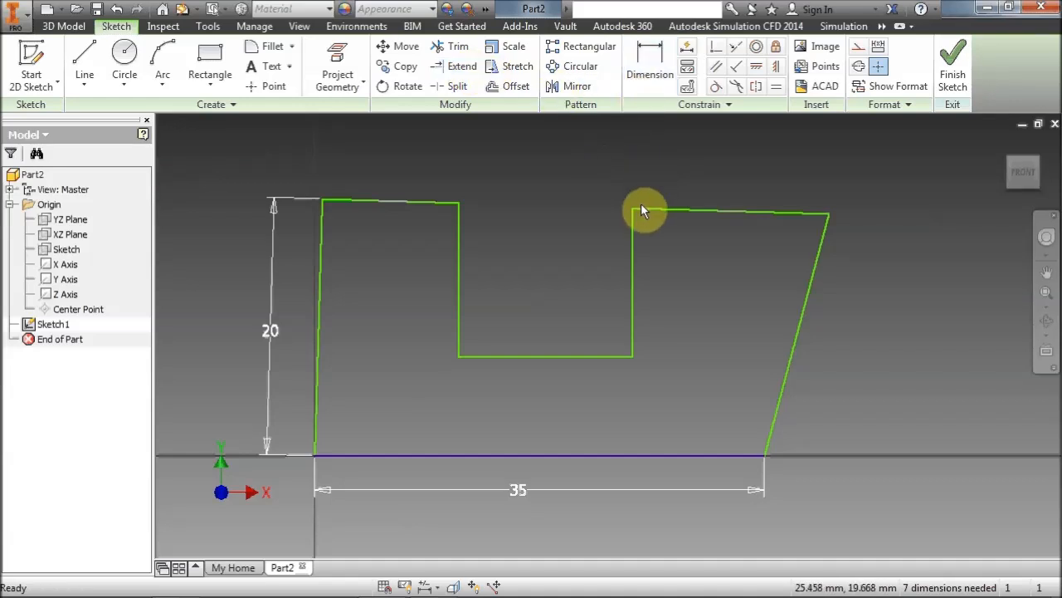
left_click_drag(634, 208, 661, 200)
left_click_drag(660, 201, 665, 206)
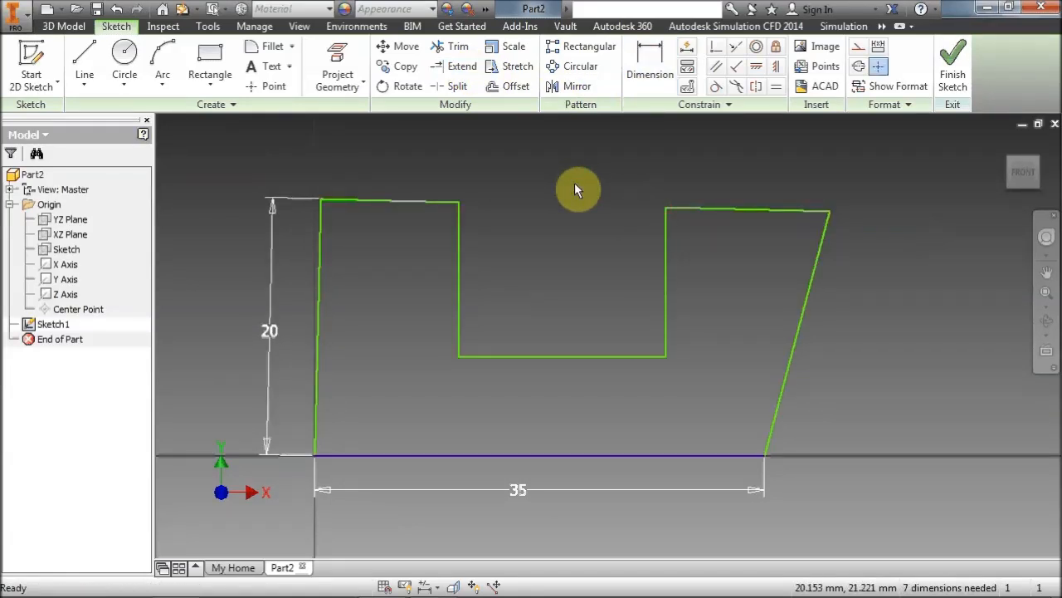
middle_click_drag(553, 190, 578, 196)
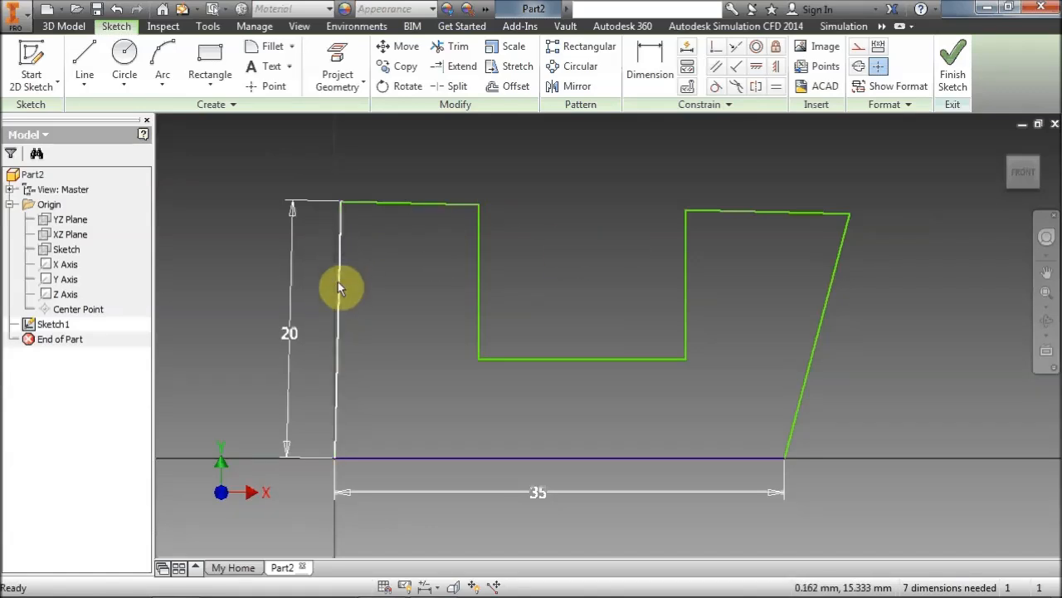
Apply a vertical constraint to the slightly slanted 20 mm side line of the profile, and undo it
left_click(1047, 162)
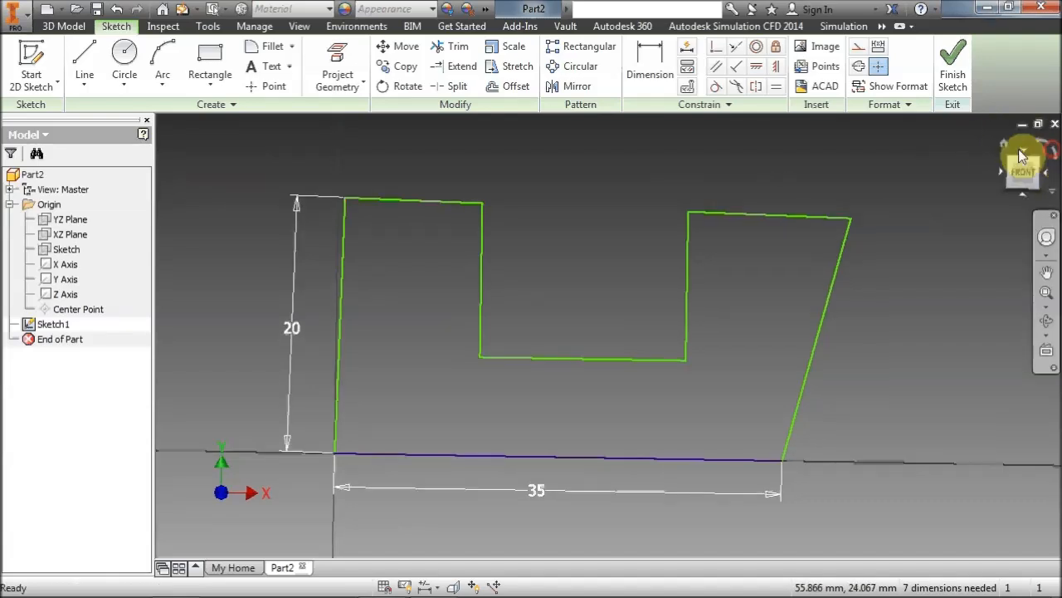
scroll(614, 213, "up", 3)
mouse_move(611, 228)
middle_mouse_down()
mouse_move(598, 319)
mouse_move(553, 307)
middle_mouse_up()
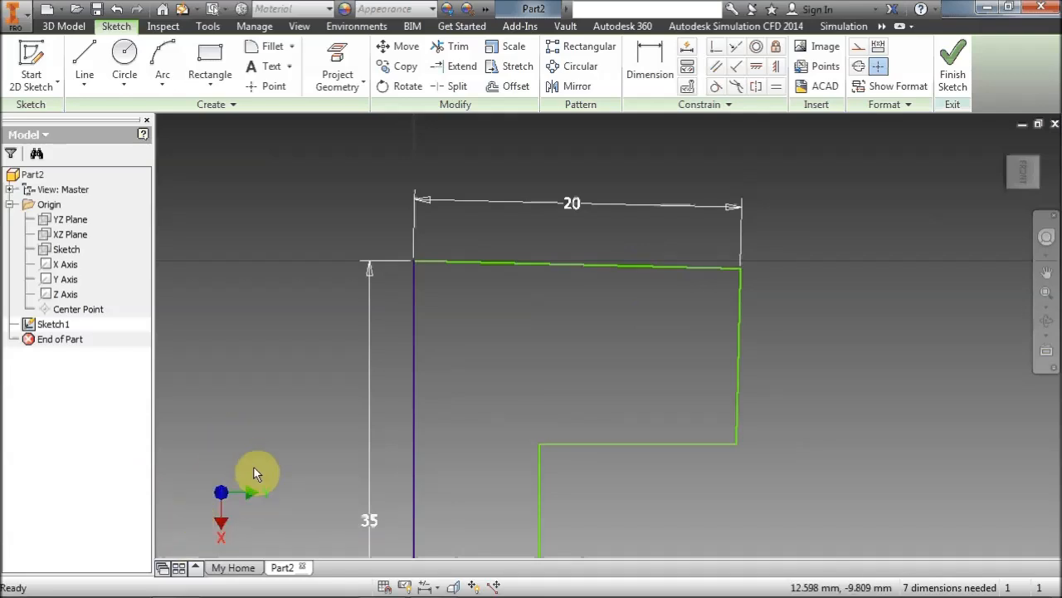
left_click(756, 66)
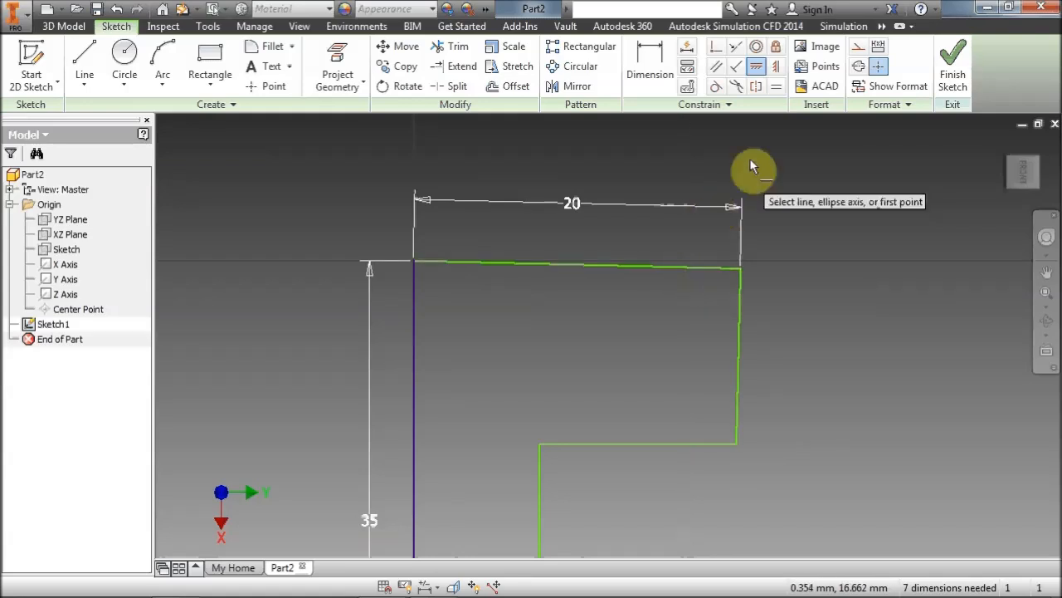
left_click(776, 66)
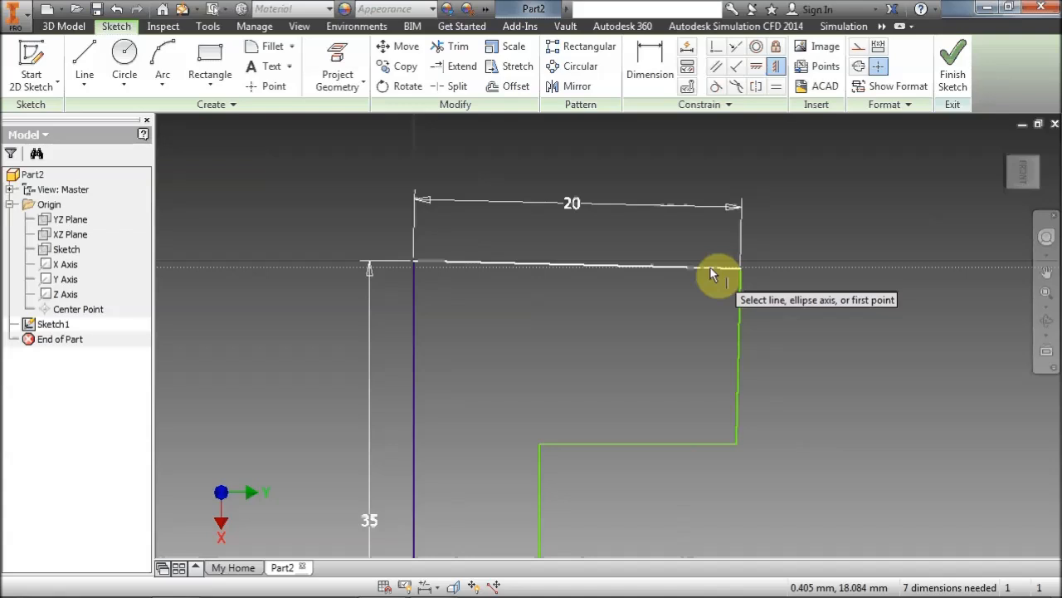
left_click(711, 274)
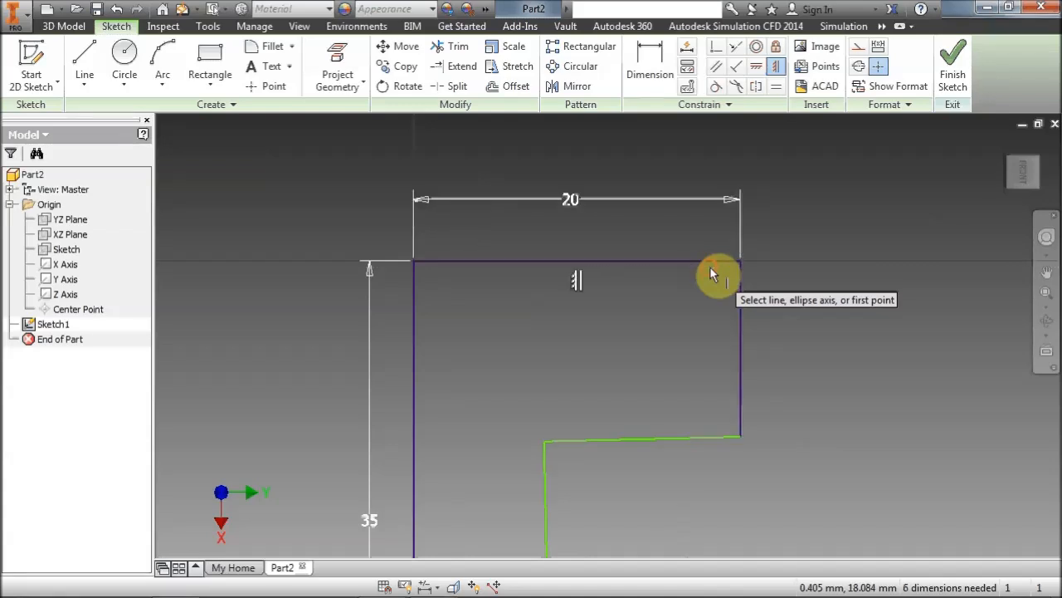
right_click(785, 213)
left_click(681, 211)
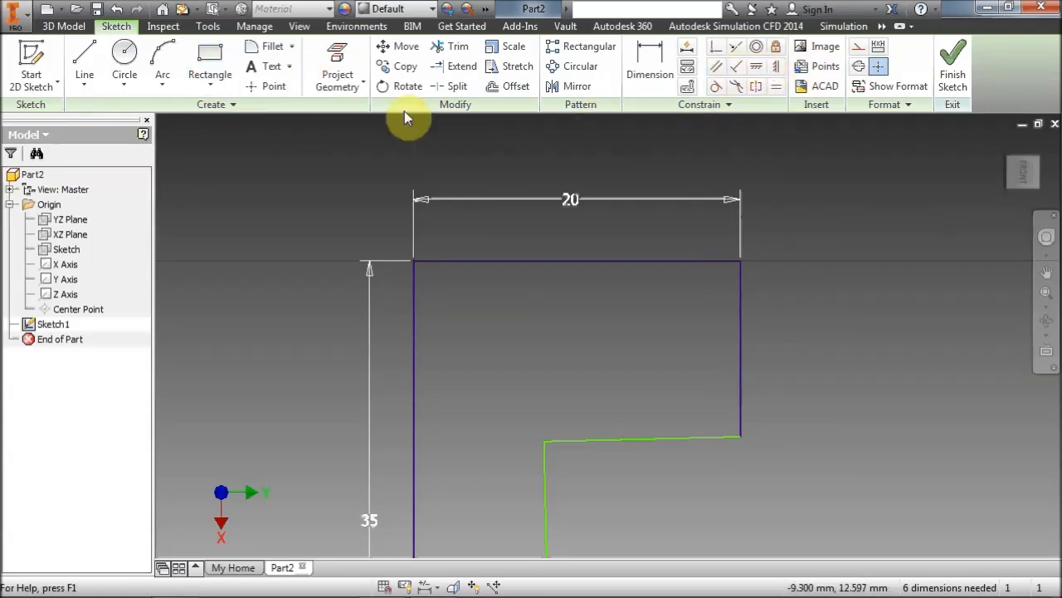
left_click(117, 10)
Apply a vertical constraint to the profile's 20 mm side line and end the constraint command
left_click(756, 66)
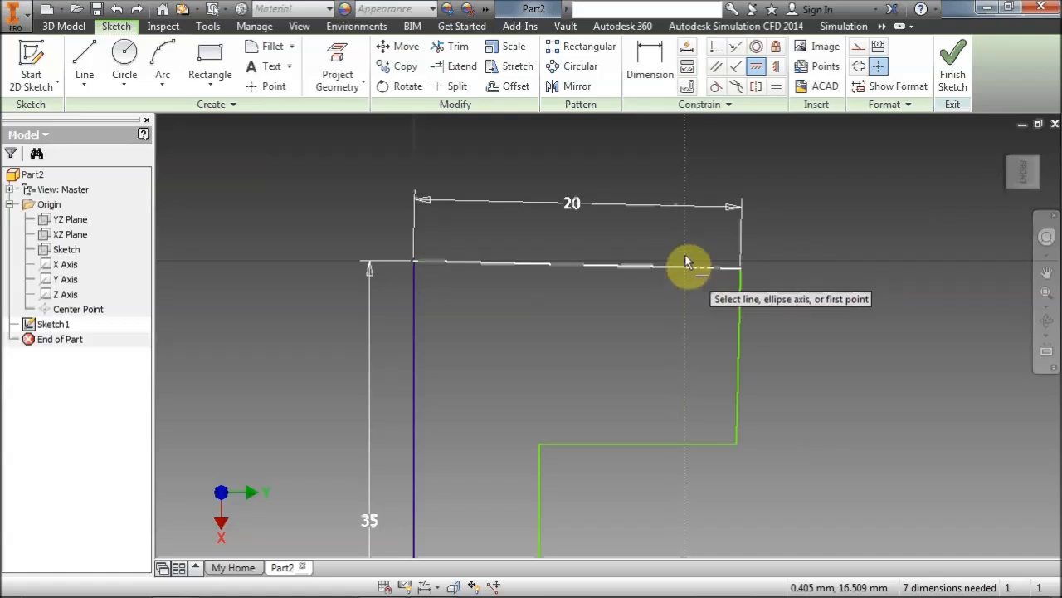
left_click(774, 65)
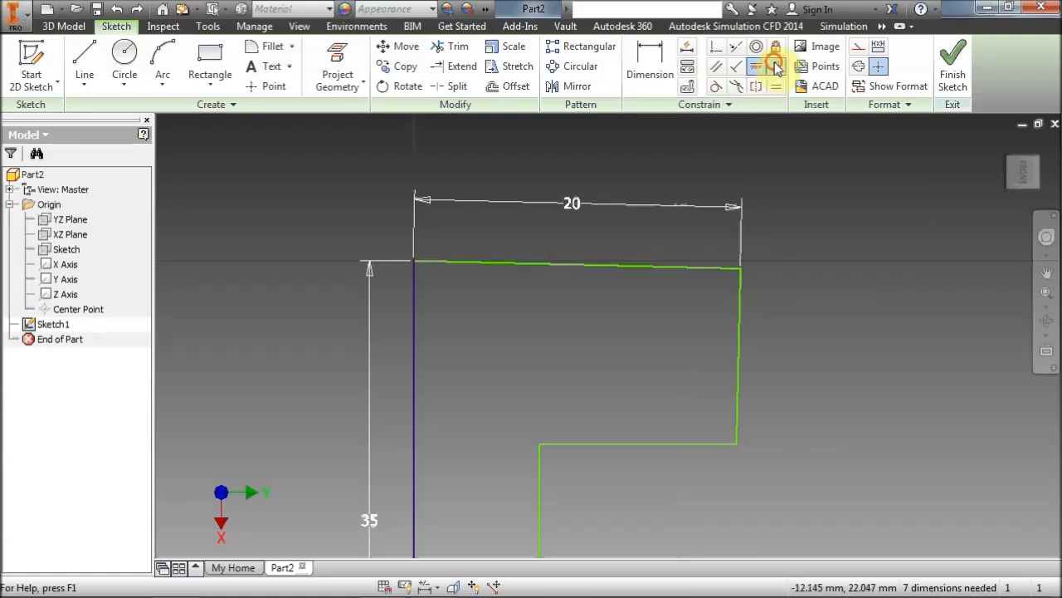
left_click(705, 267)
right_click(795, 197)
left_click(840, 196)
Offset the notched profile's whole loop inward by 2 mm and end the Offset command
scroll(662, 325, "down", 2)
scroll(660, 324, "up", 4)
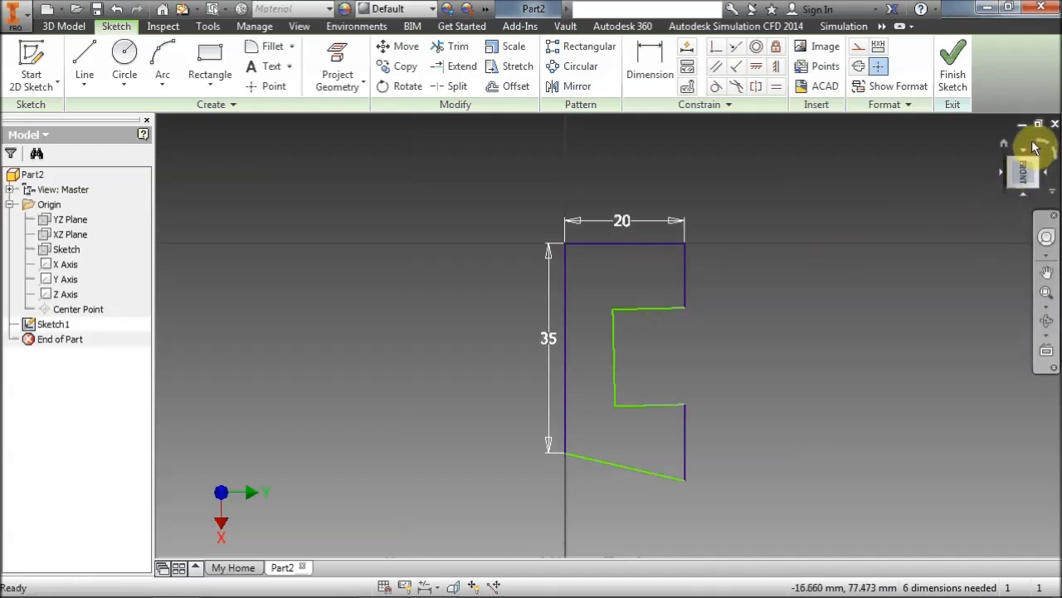
left_click_drag(694, 298, 734, 301)
mouse_move(637, 189)
middle_mouse_down()
mouse_move(590, 168)
mouse_move(605, 177)
middle_mouse_up()
scroll(613, 184, "down", 4)
scroll(613, 185, "up", 3)
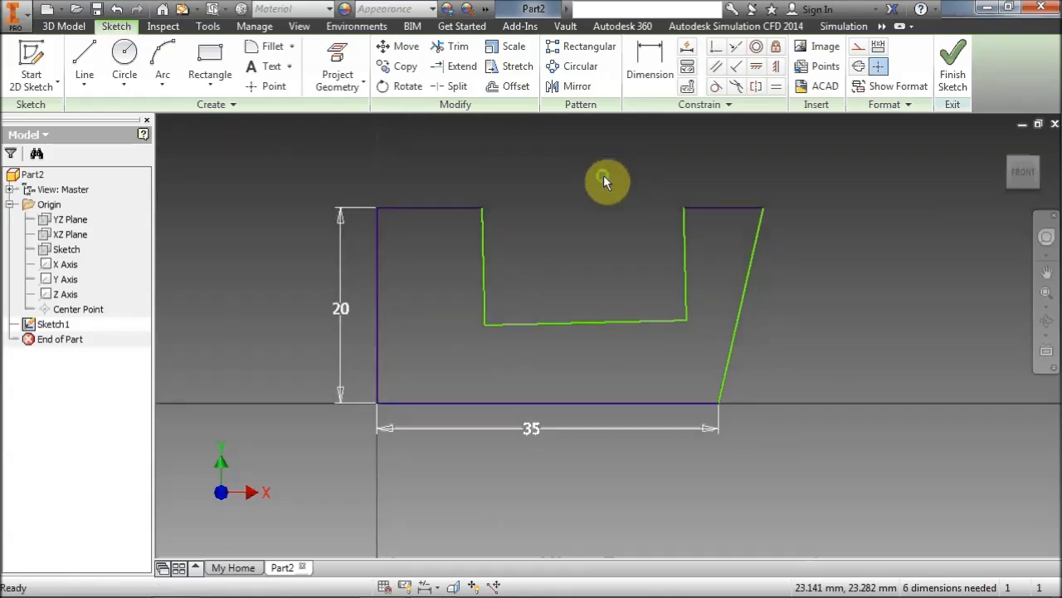
left_click(515, 93)
left_click(617, 319)
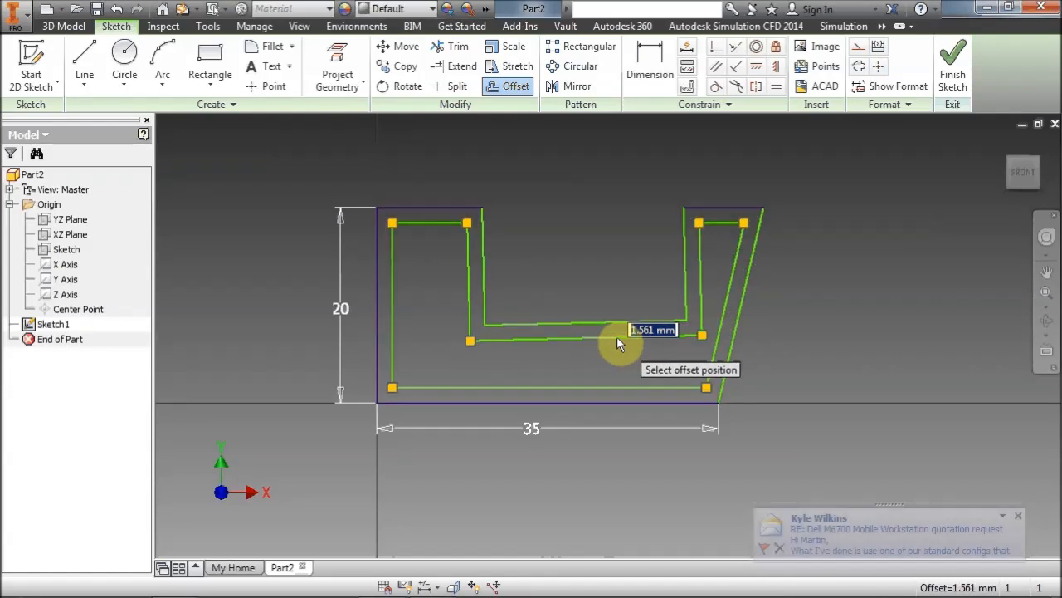
type("2")
key("Return")
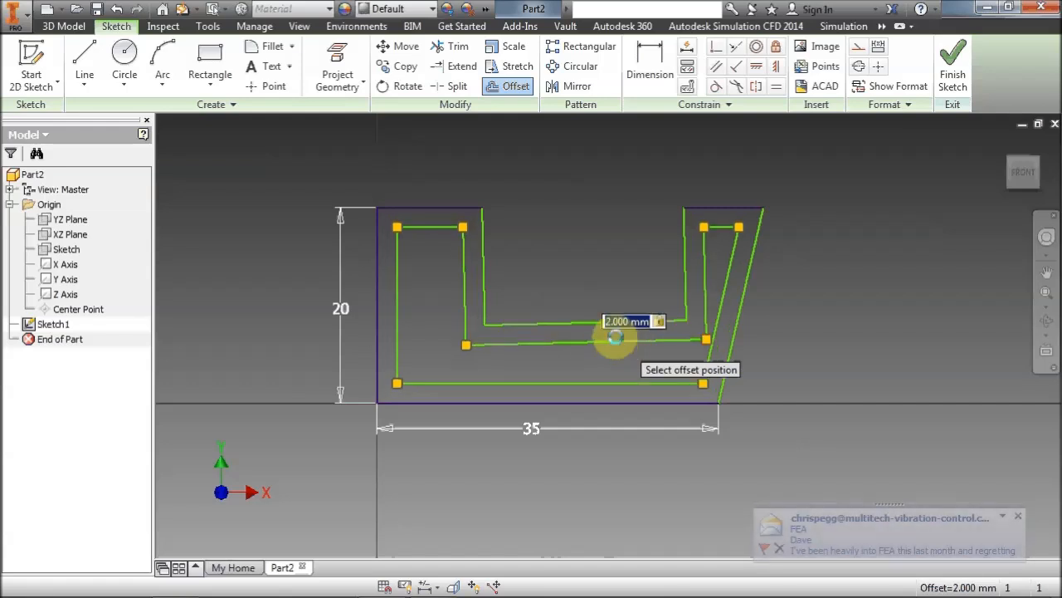
right_click(592, 189)
left_click(635, 189)
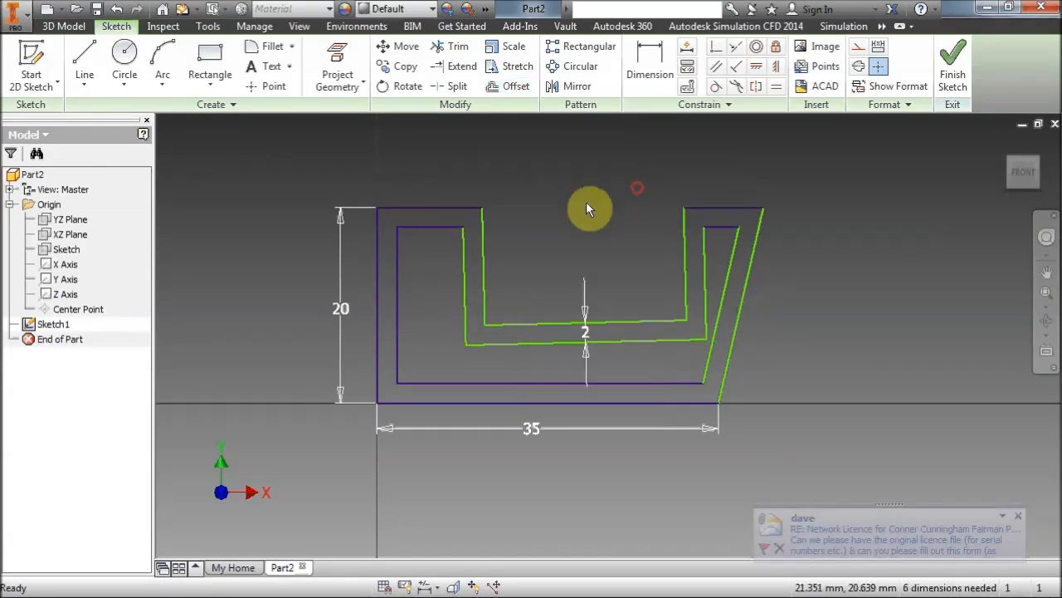
Offset the inner loop further inward by about 1.6 mm, placing it freehand, and end the Offset command
middle_click_drag(585, 204, 559, 200)
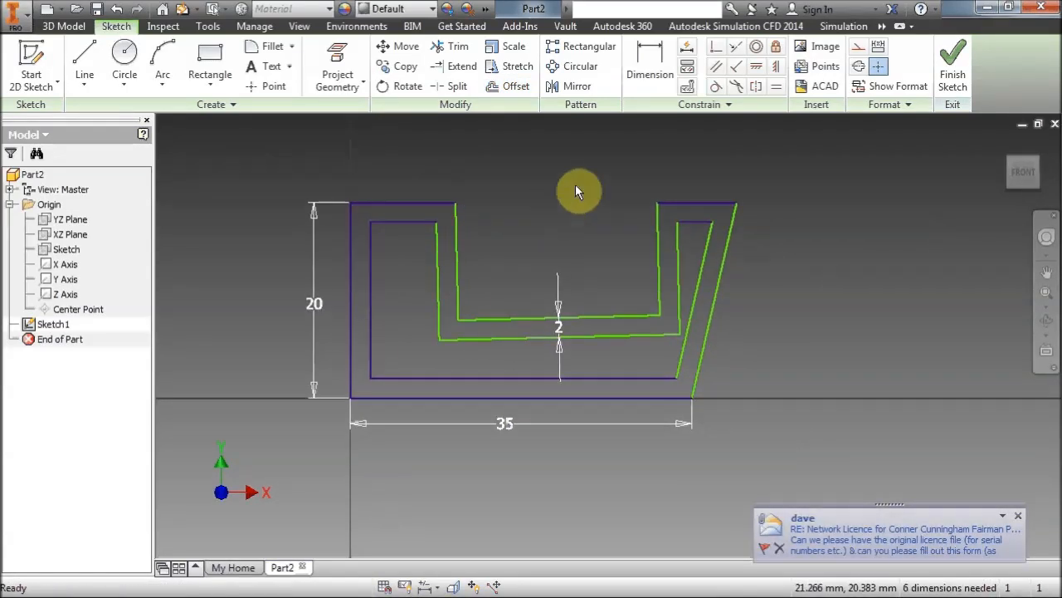
left_click(507, 86)
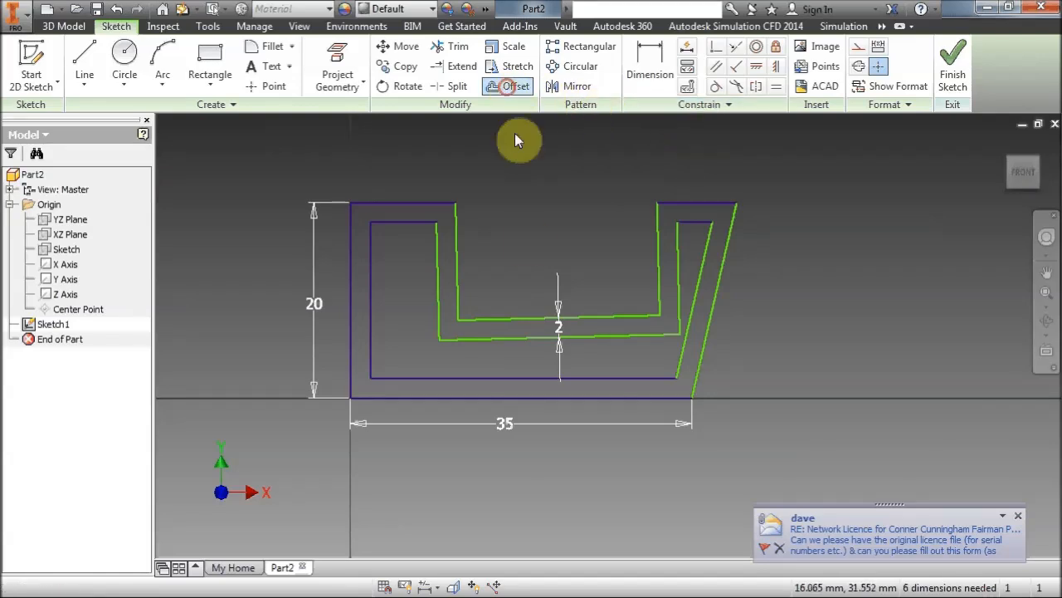
left_click(517, 338)
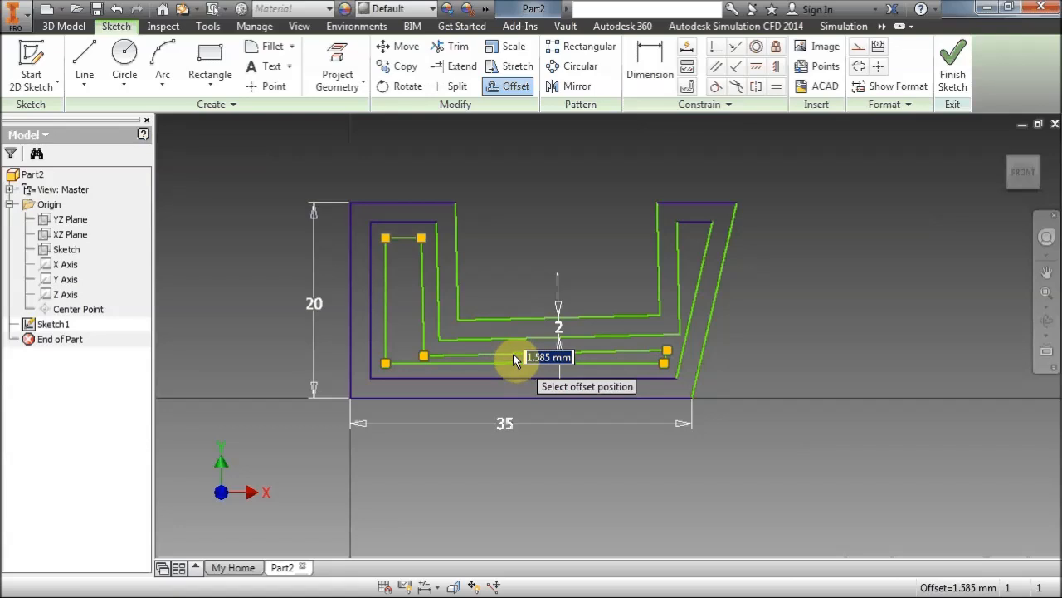
left_click(513, 355)
right_click(540, 229)
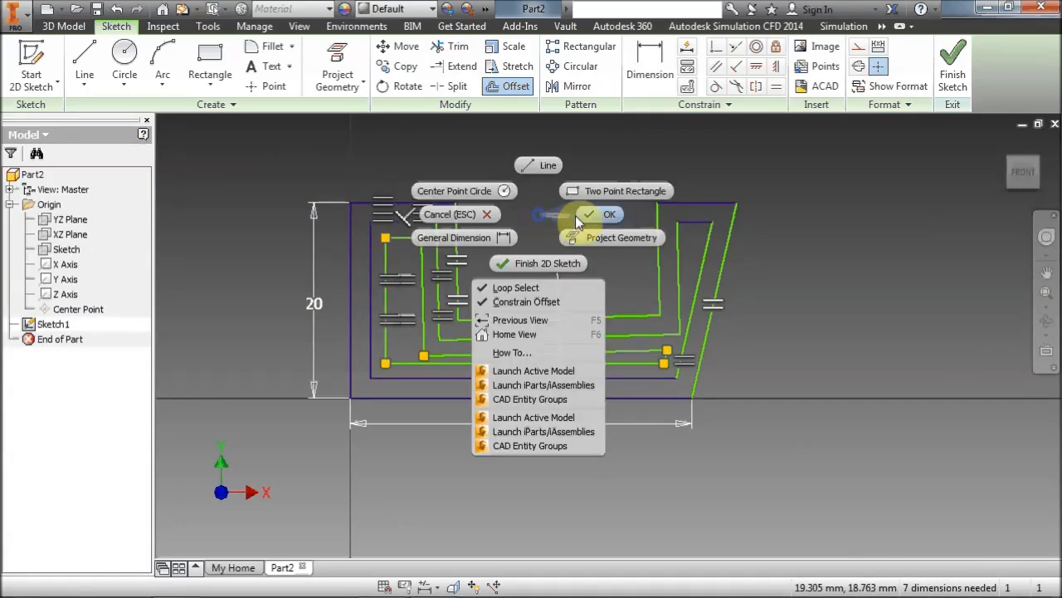
left_click(614, 215)
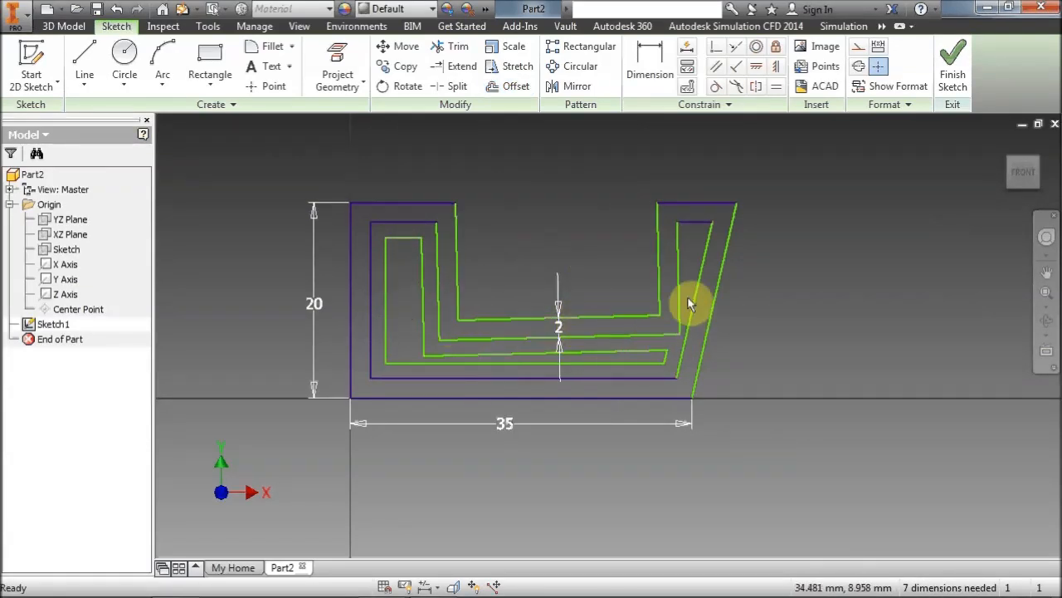
scroll(641, 262, "up", 3)
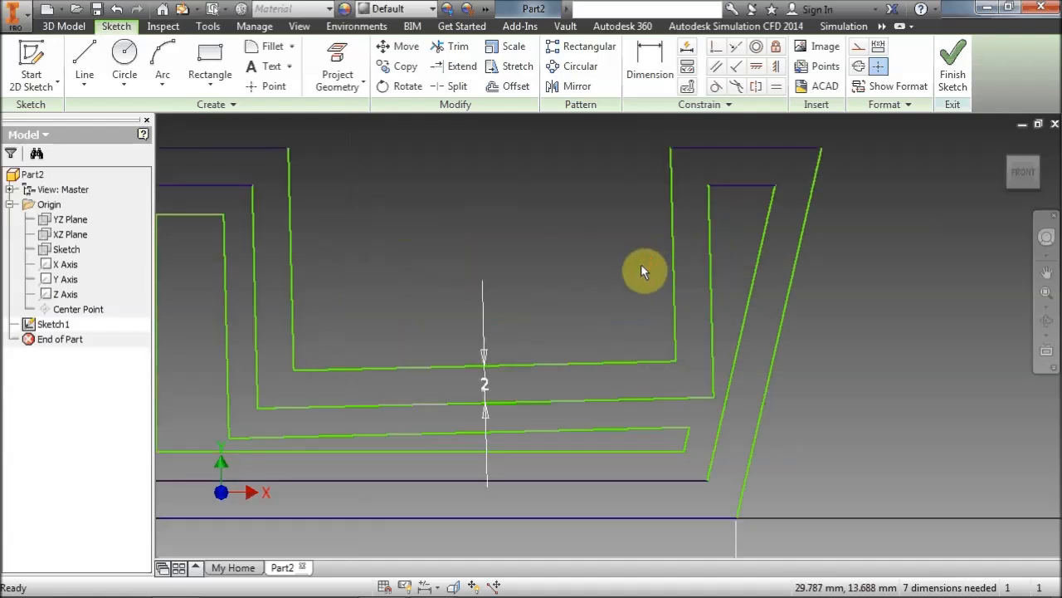
scroll(641, 268, "down", 3)
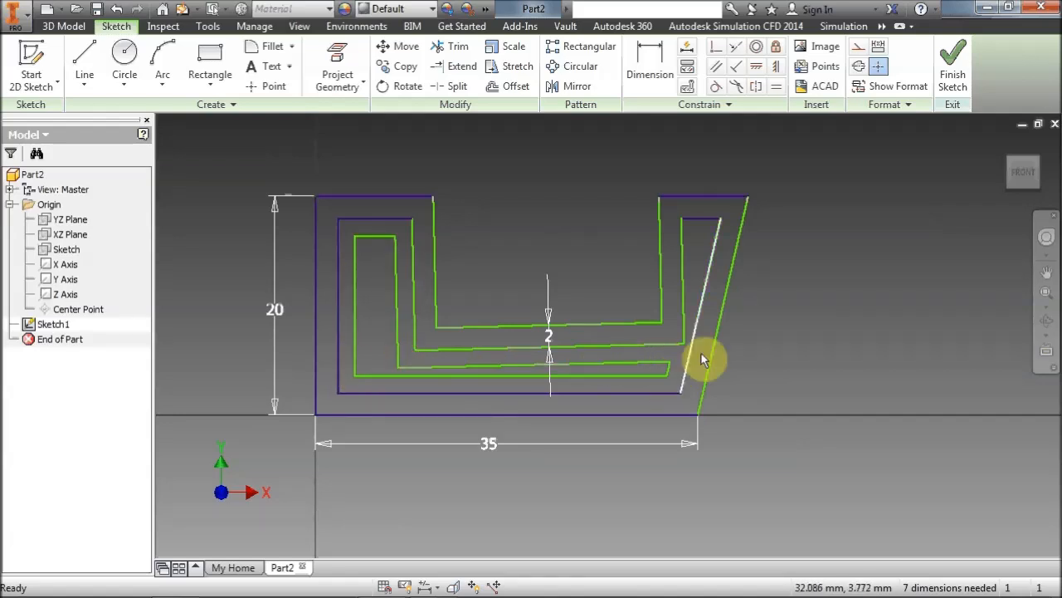
left_click(676, 340)
middle_click_drag(511, 274, 524, 282)
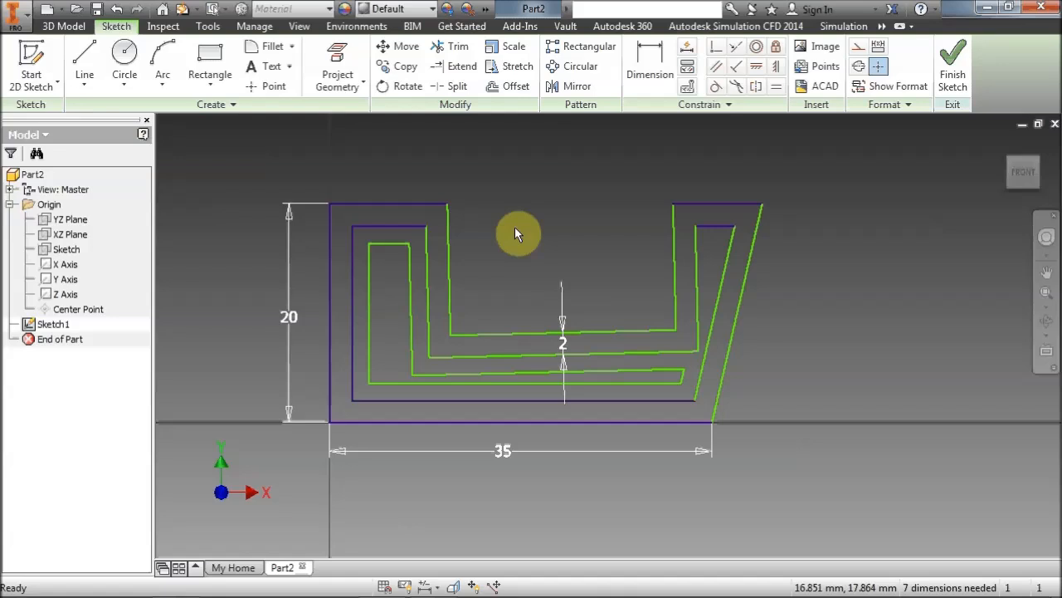
middle_click_drag(548, 212, 540, 205)
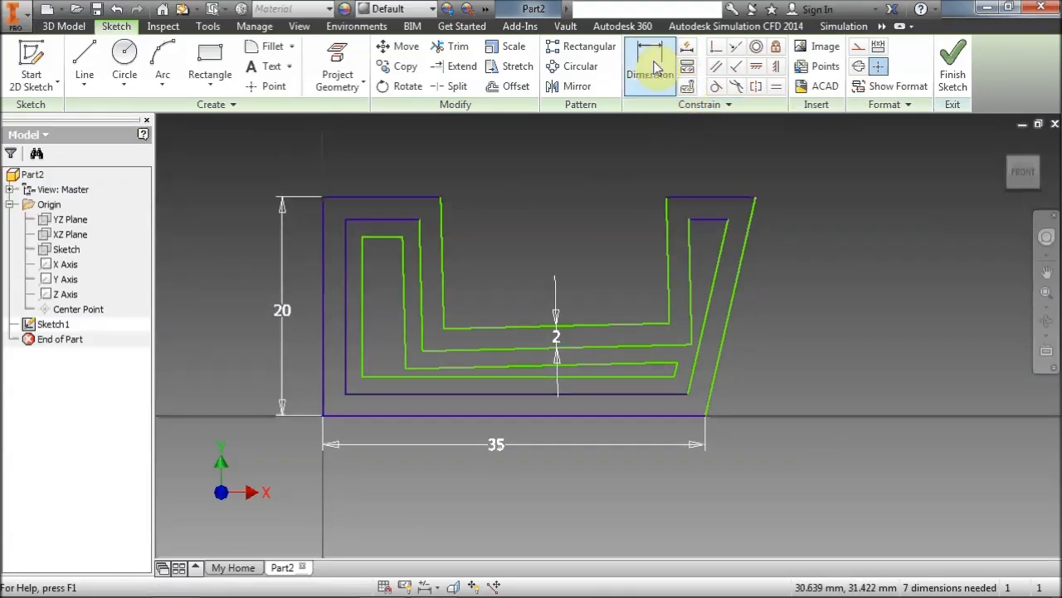
Review the General, Relax Mode and Inference options in the constraint settings, and close them without changes
left_click(687, 88)
left_click_drag(625, 166, 644, 170)
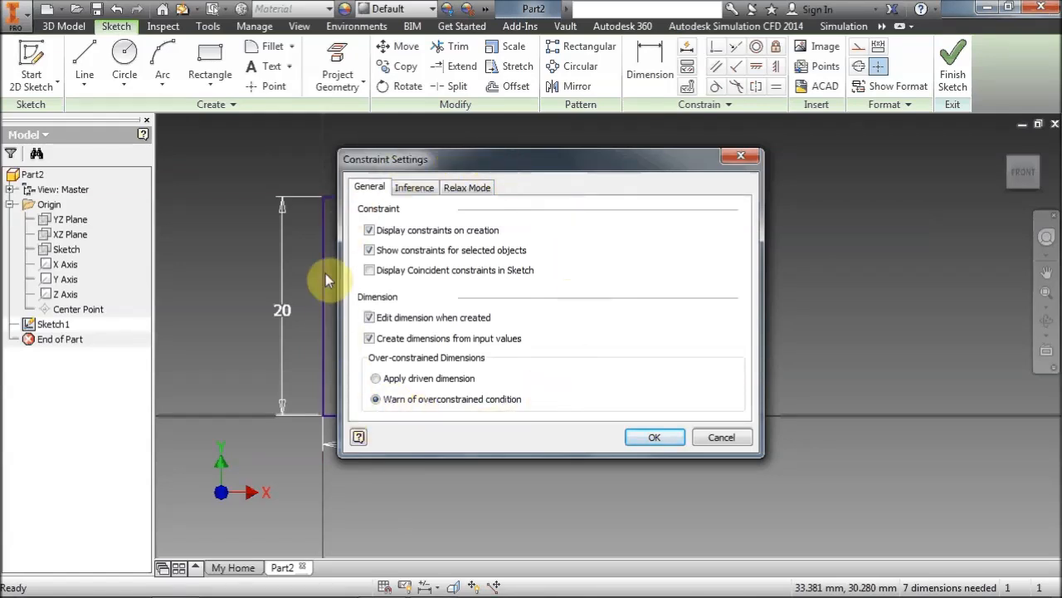
left_click(467, 188)
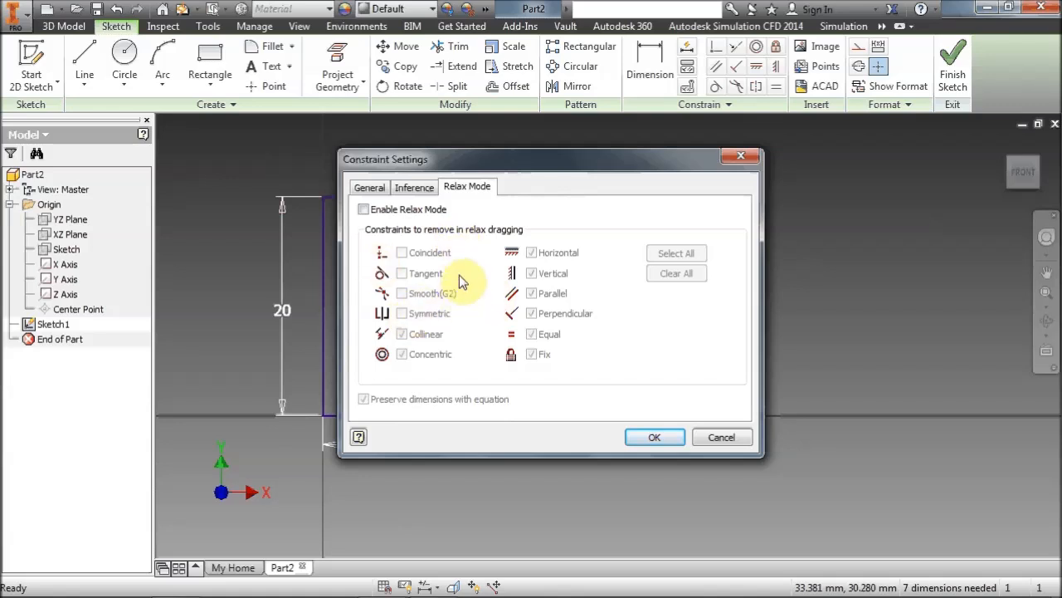
left_click(414, 187)
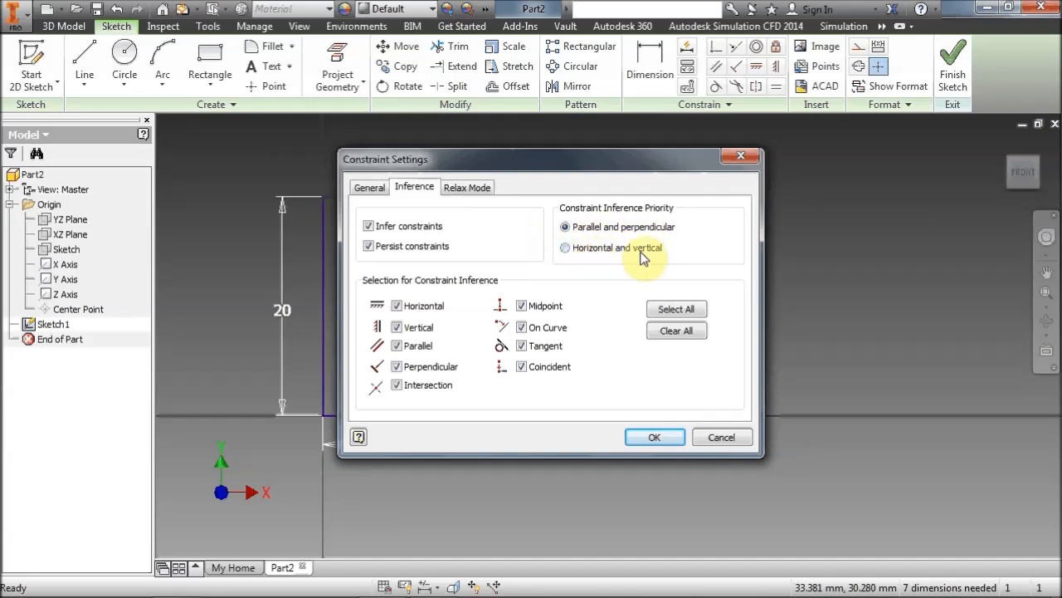
left_click(375, 191)
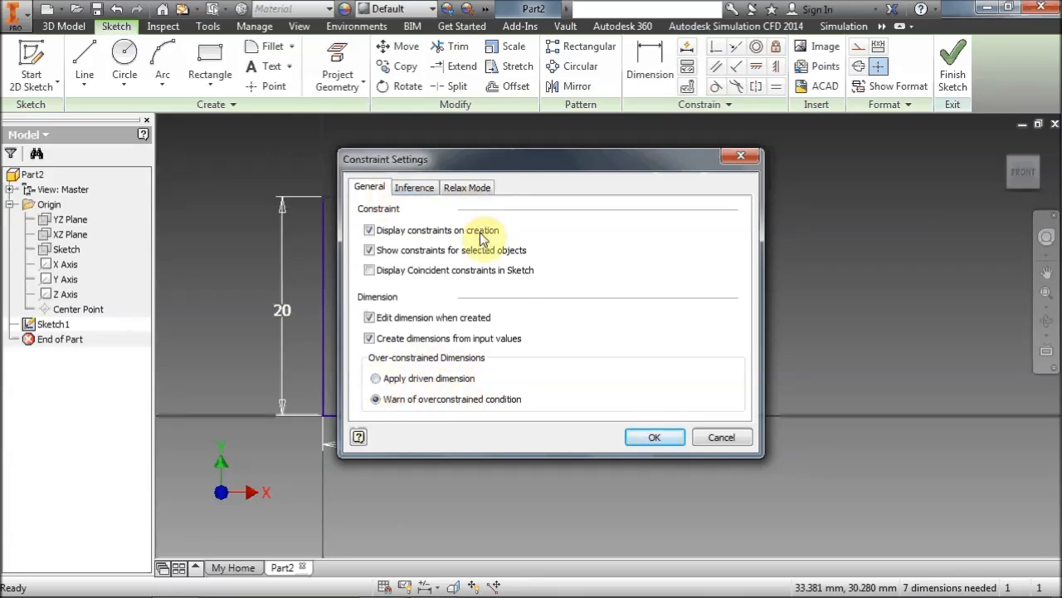
left_click(702, 440)
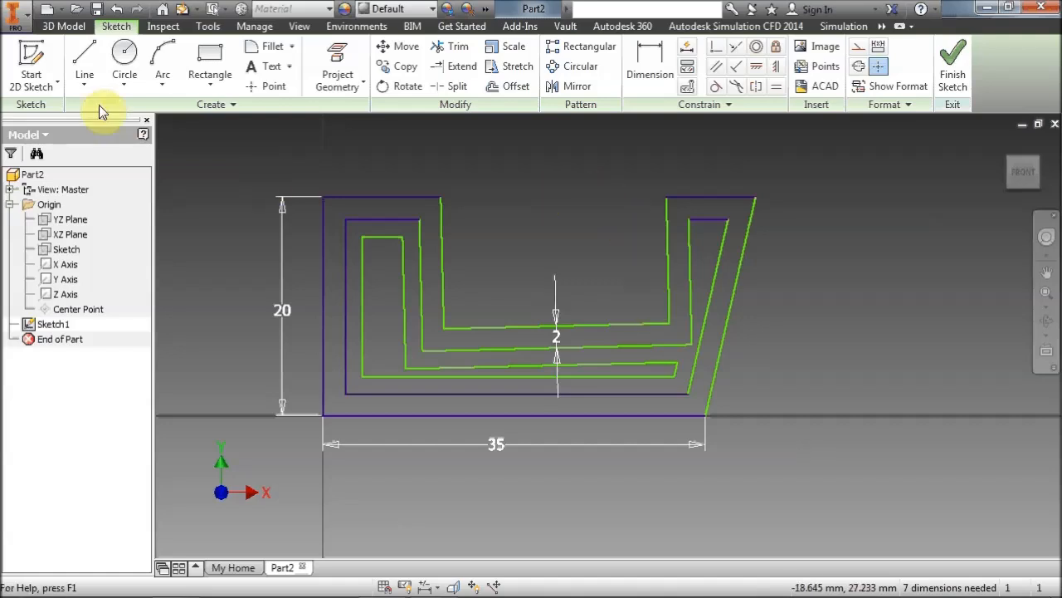
Open the seat assembly through the SEAT shortcut in the 5_FreeForm project folder
left_click(77, 8)
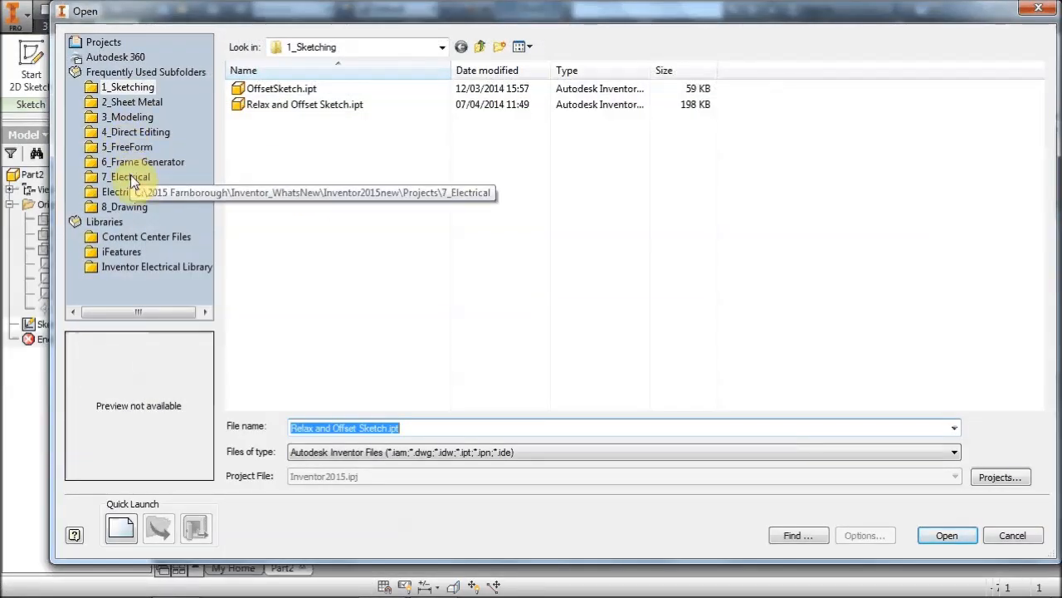
left_click(131, 146)
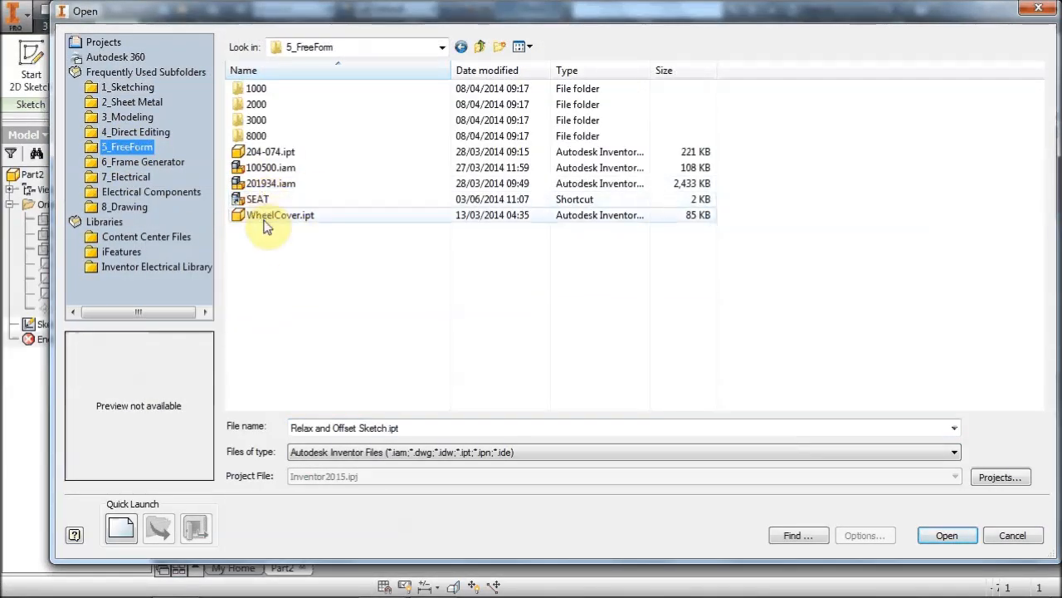
left_click(249, 199)
left_click(925, 535)
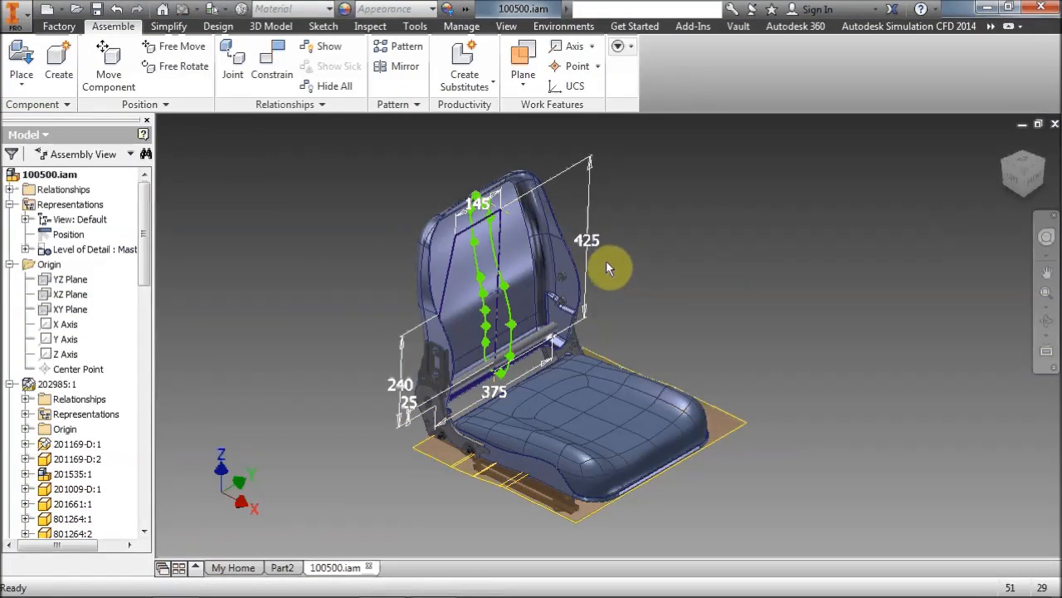
Examine the seat assembly's backrest and the dimensioned outline and spline sketches on it
mouse_move(761, 238)
middle_mouse_down()
mouse_move(805, 243)
mouse_move(759, 249)
middle_mouse_up()
scroll(774, 254, "down", 5)
scroll(771, 255, "up", 4)
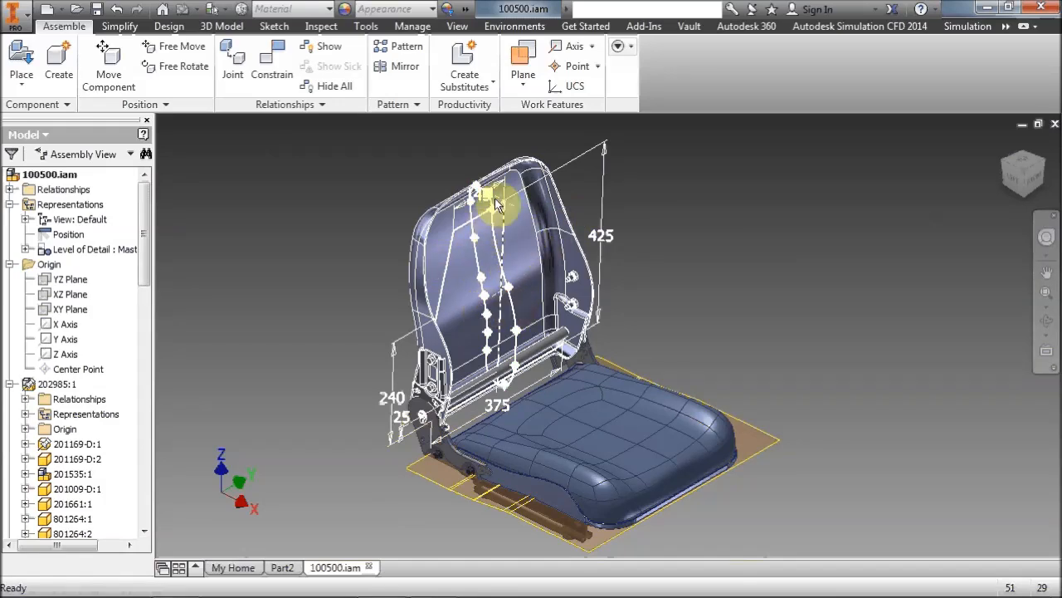
scroll(655, 231, "down", 4)
middle_click_drag(699, 232, 809, 268)
scroll(808, 267, "up", 3)
mouse_move(809, 269)
middle_mouse_down()
mouse_move(776, 266)
mouse_move(805, 251)
middle_mouse_up()
scroll(777, 265, "down", 5)
scroll(777, 266, "up", 4)
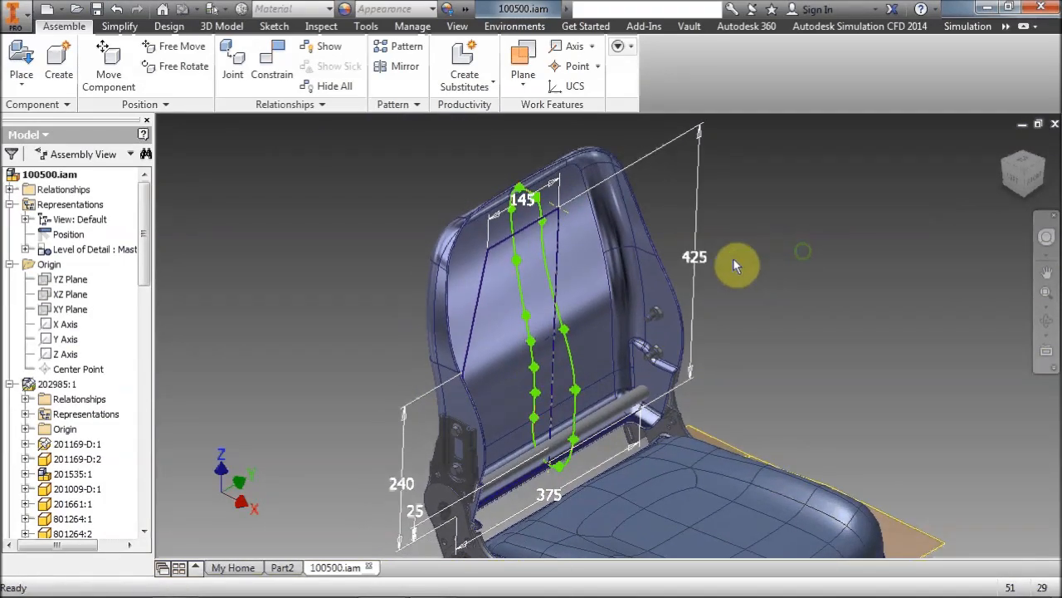
Activate the FreeForm-Seat part, which holds the backrest sketches, for editing in place within the assembly
left_click(545, 213)
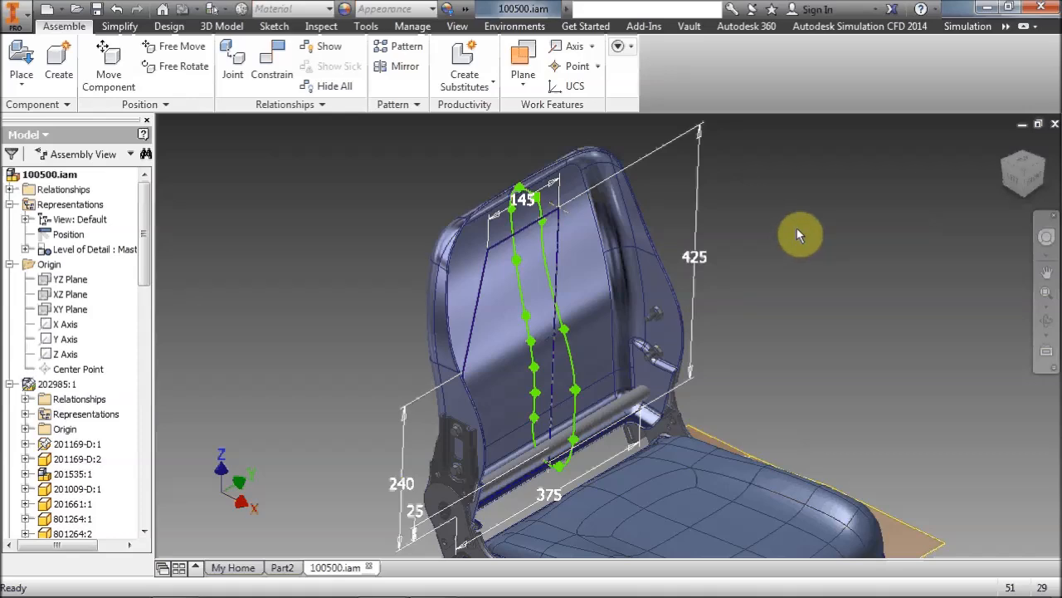
double_click(571, 287)
left_click(564, 330)
double_click(564, 323)
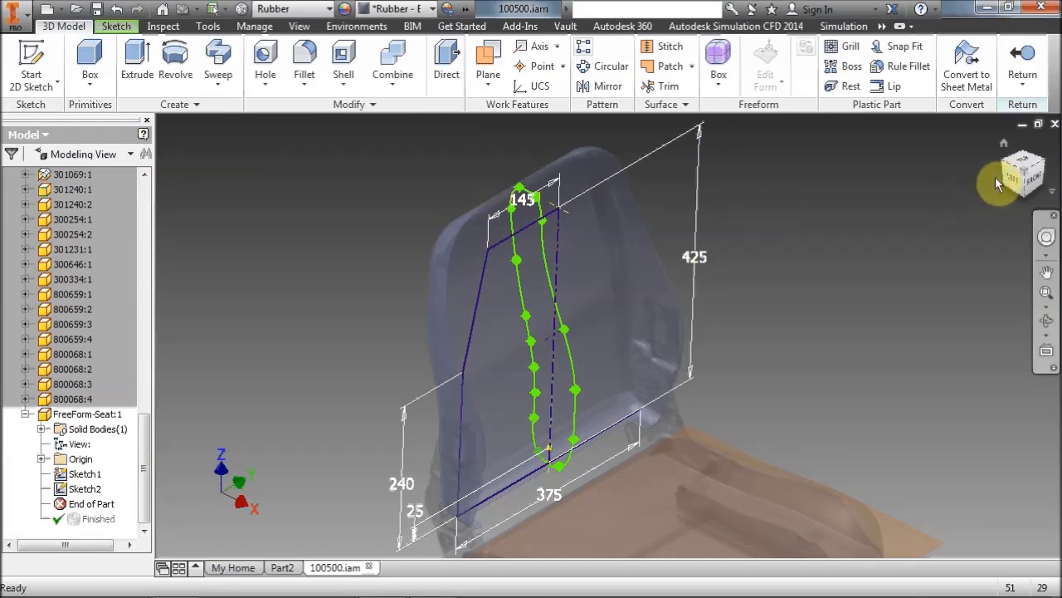
left_click(1026, 185)
middle_click_drag(630, 332, 498, 344, "shift")
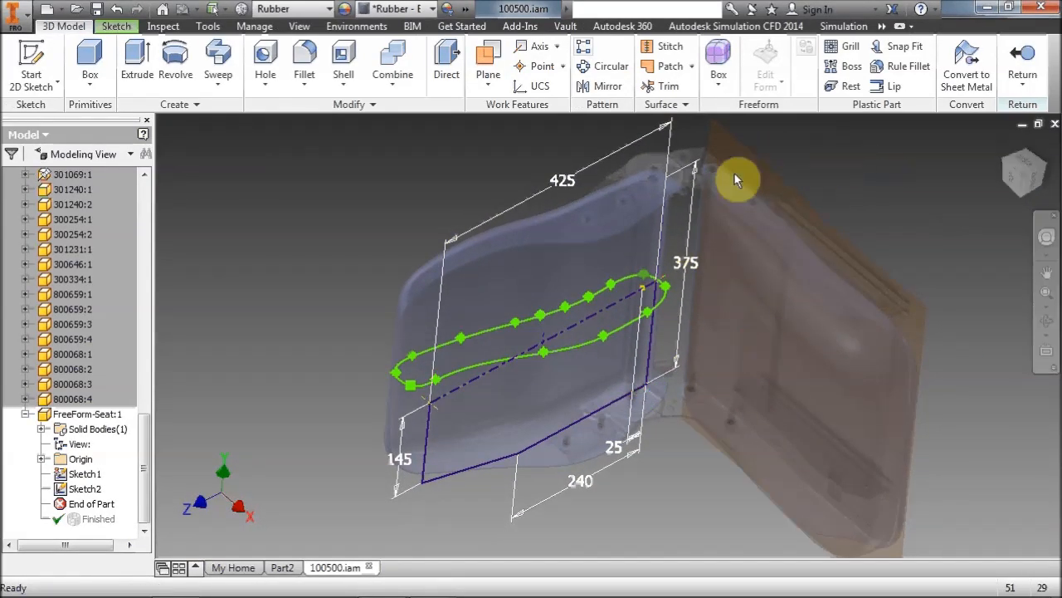
left_click_drag(442, 197, 437, 227)
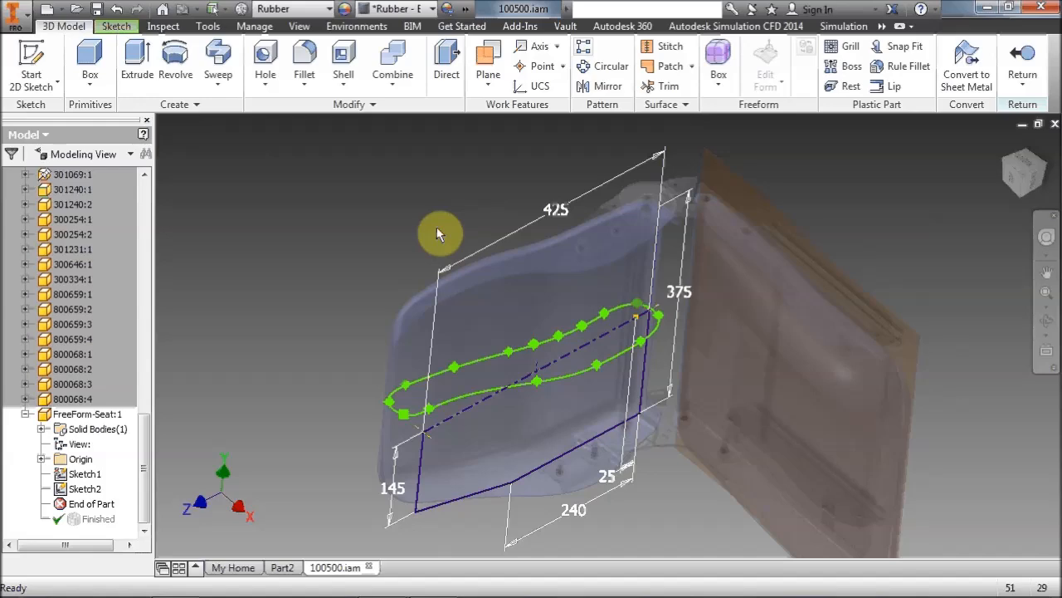
scroll(437, 226, "up", 5)
scroll(347, 132, "down", 3)
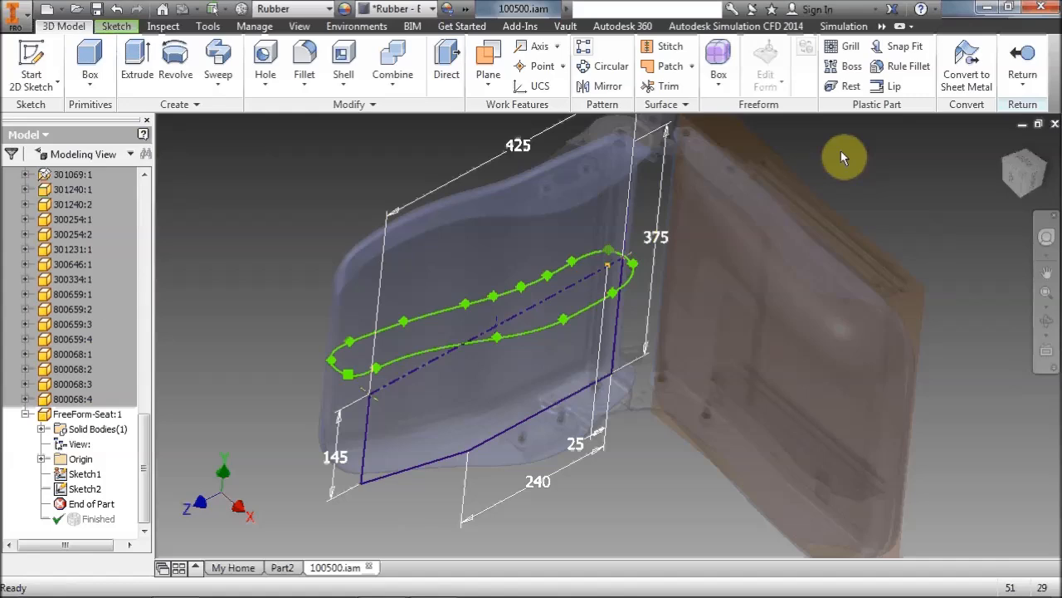
left_click(718, 54)
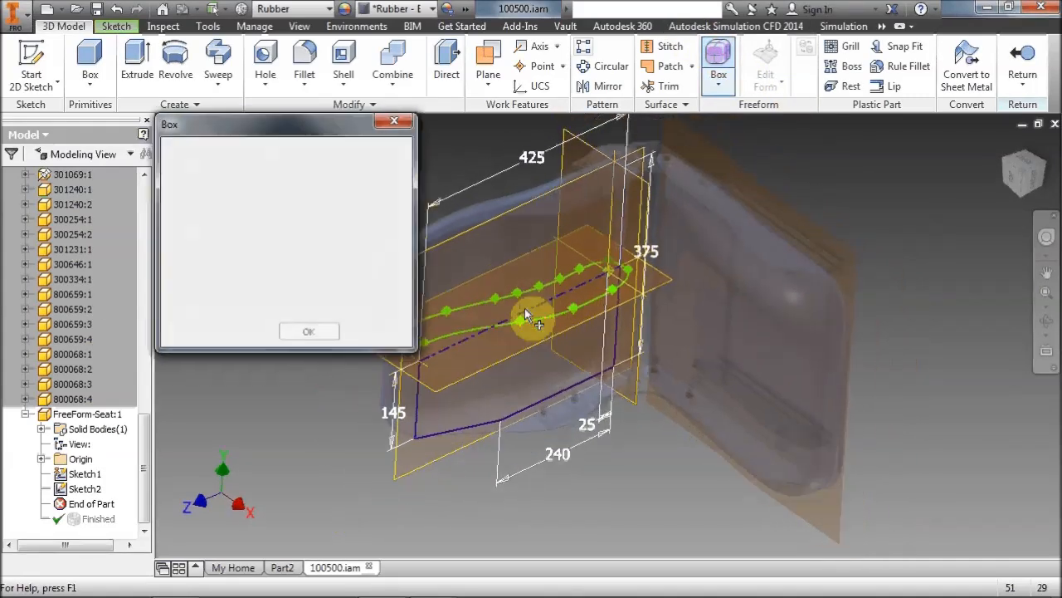
left_click(541, 319)
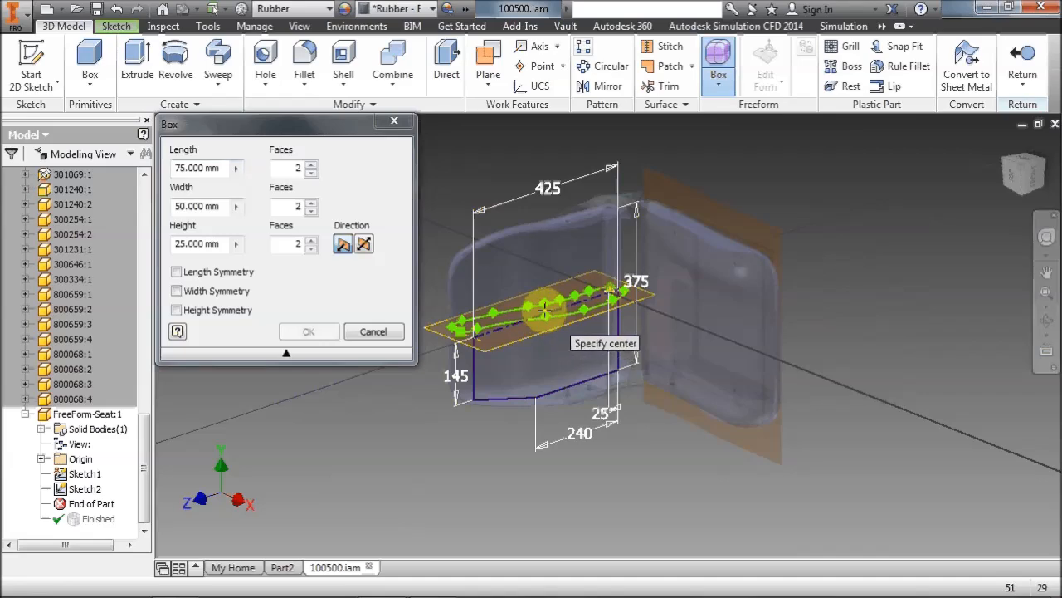
scroll(544, 310, "down", 6)
middle_click_drag(543, 310, 638, 318)
left_click(368, 324)
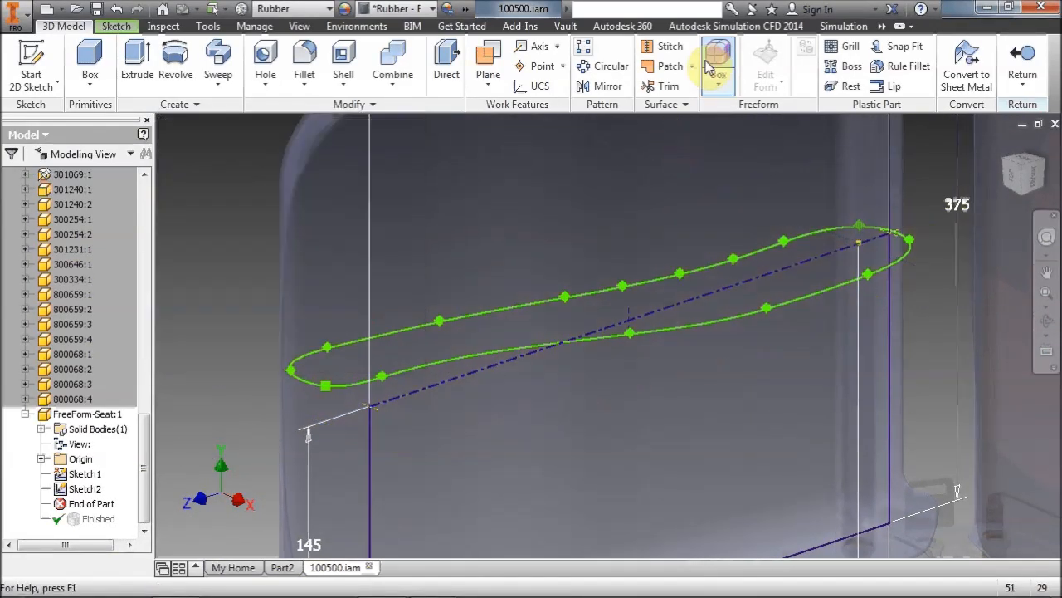
Place a freeform box on the backrest outline's sketch plane, centred on the midpoint of its dash-dot centreline
left_click(718, 62)
left_click(415, 296)
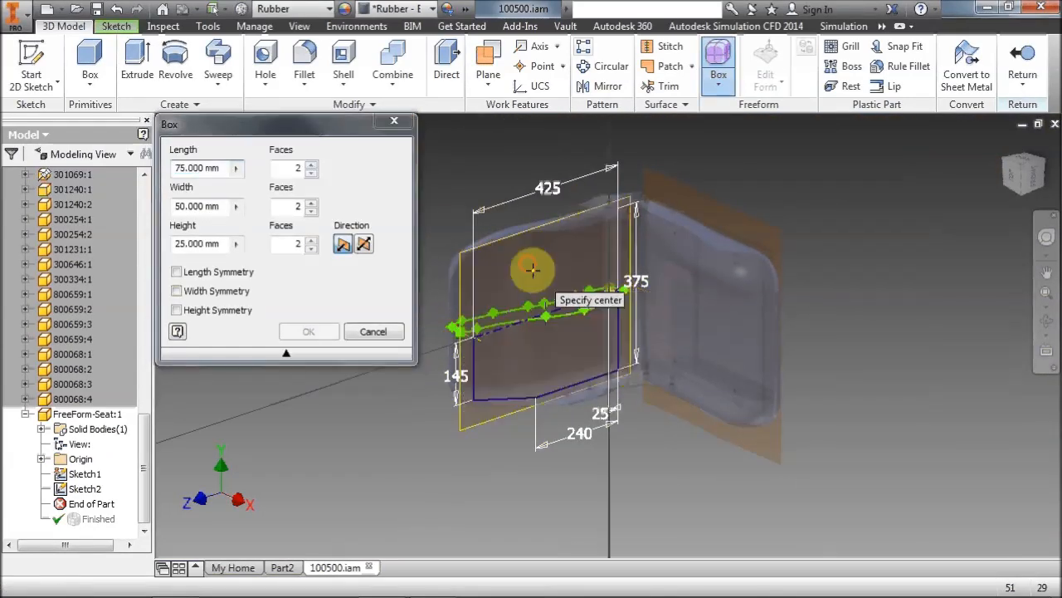
left_click(547, 315)
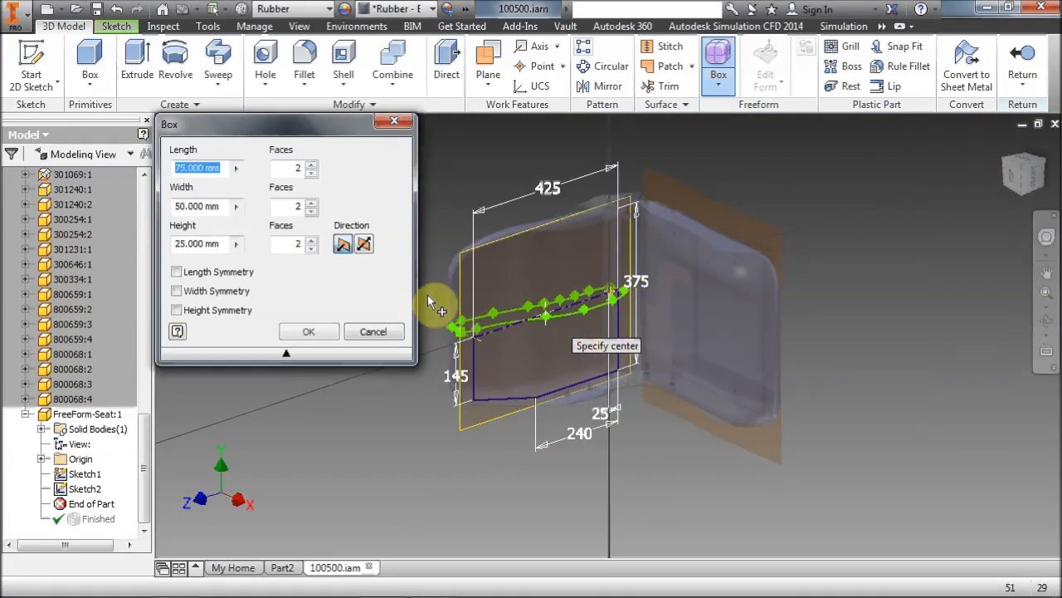
scroll(496, 294, "up", 3)
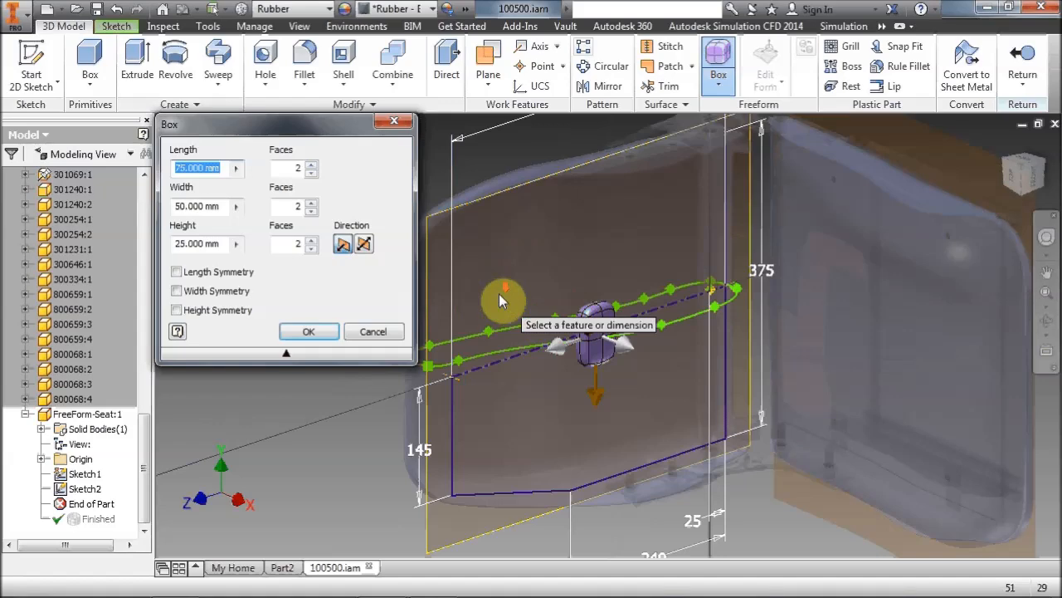
middle_click_drag(531, 292, 613, 266)
scroll(603, 233, "up", 5)
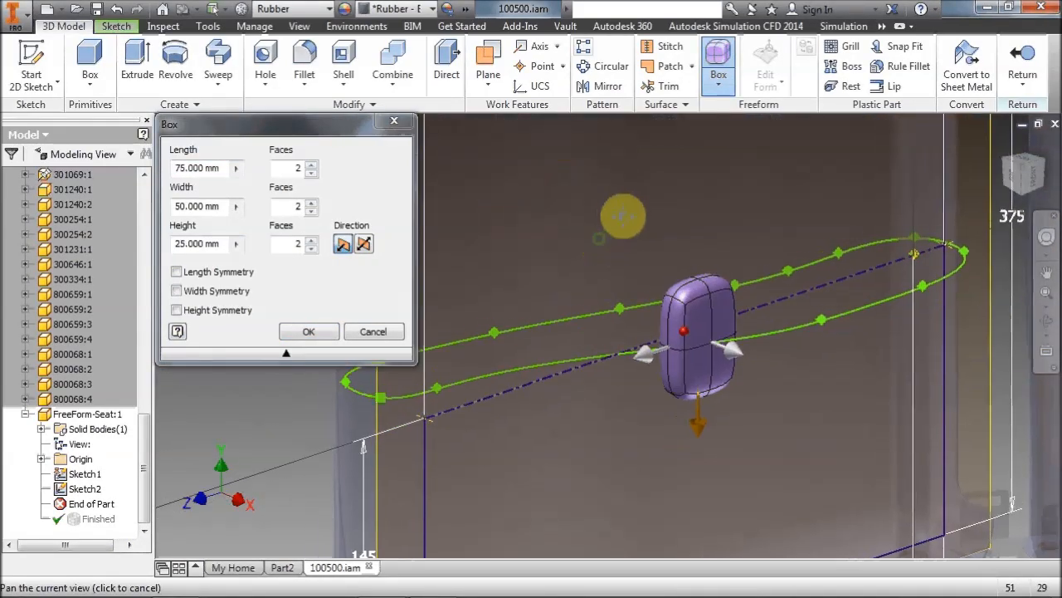
scroll(604, 224, "down", 3)
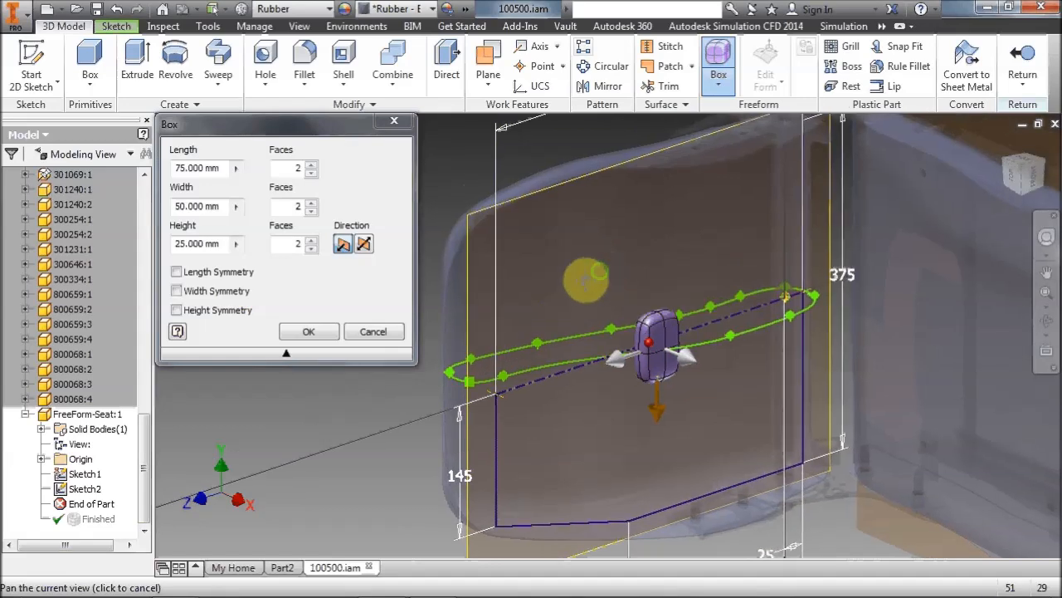
Link the box's length to the 375 mm sketch dimension and its width to the 425 mm sketch dimension
left_click(226, 168)
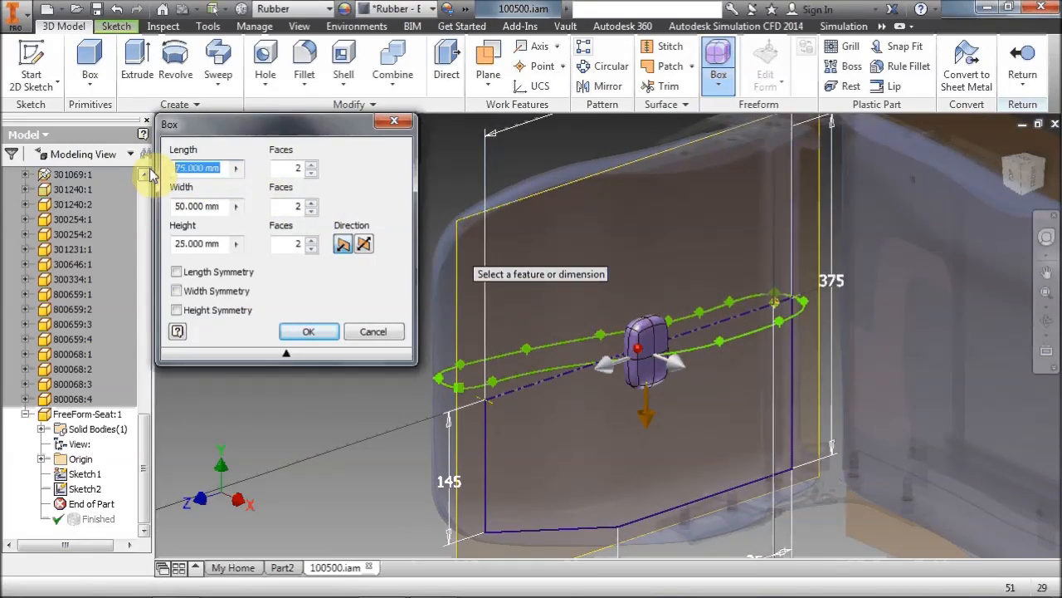
left_click(835, 284)
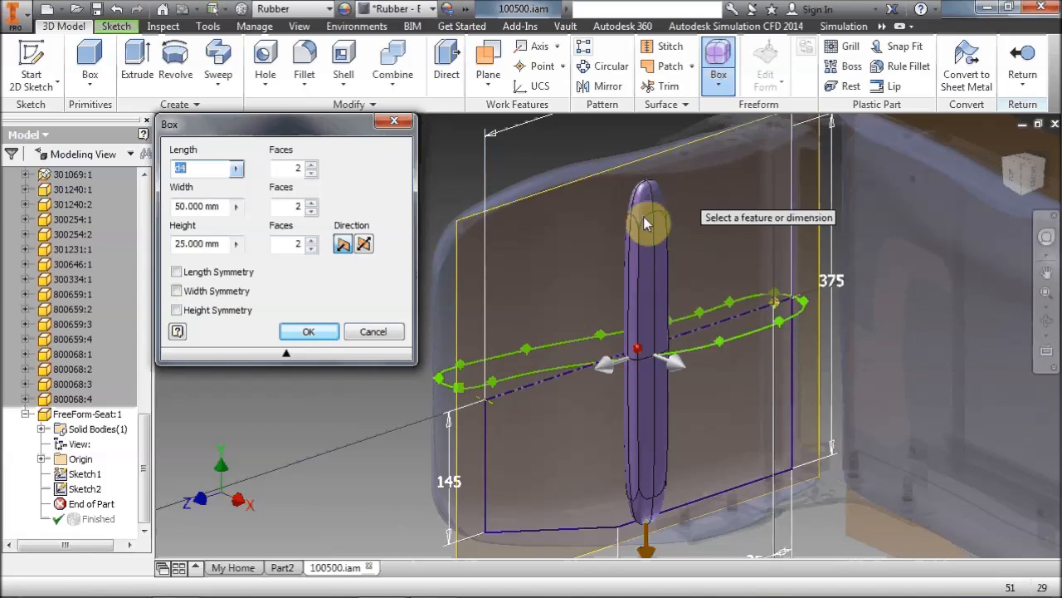
left_click(225, 208)
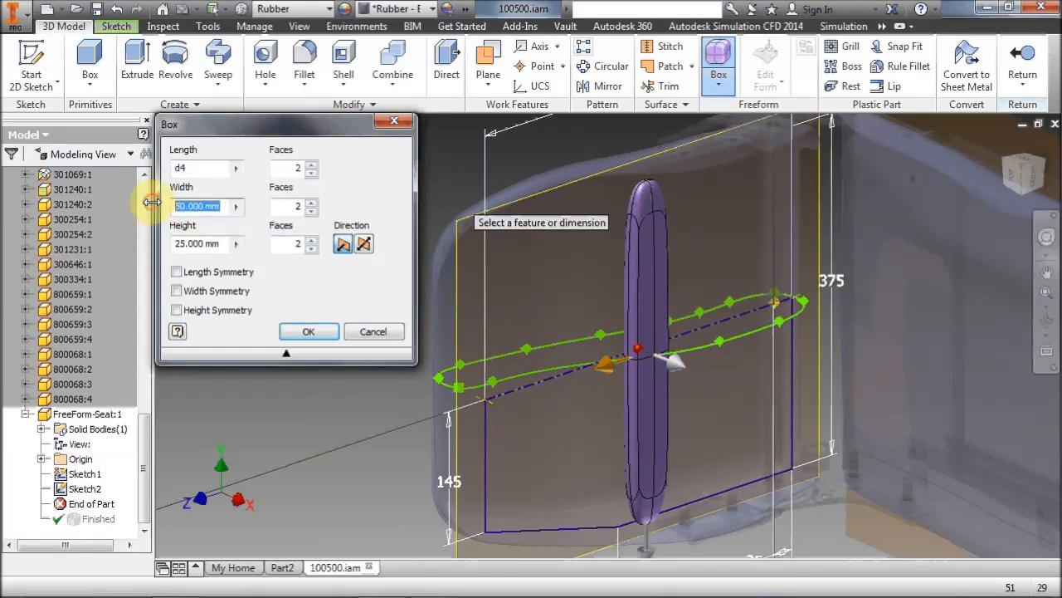
left_click(537, 126)
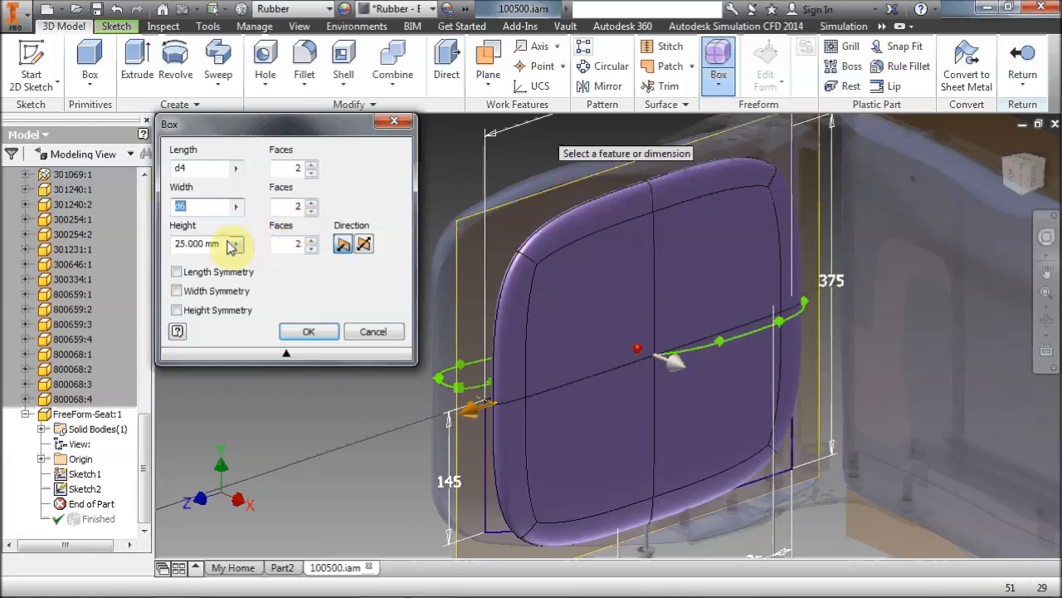
Set the box height to 100 mm in both directions with 4 width faces, and create the freeform body
left_click(221, 244)
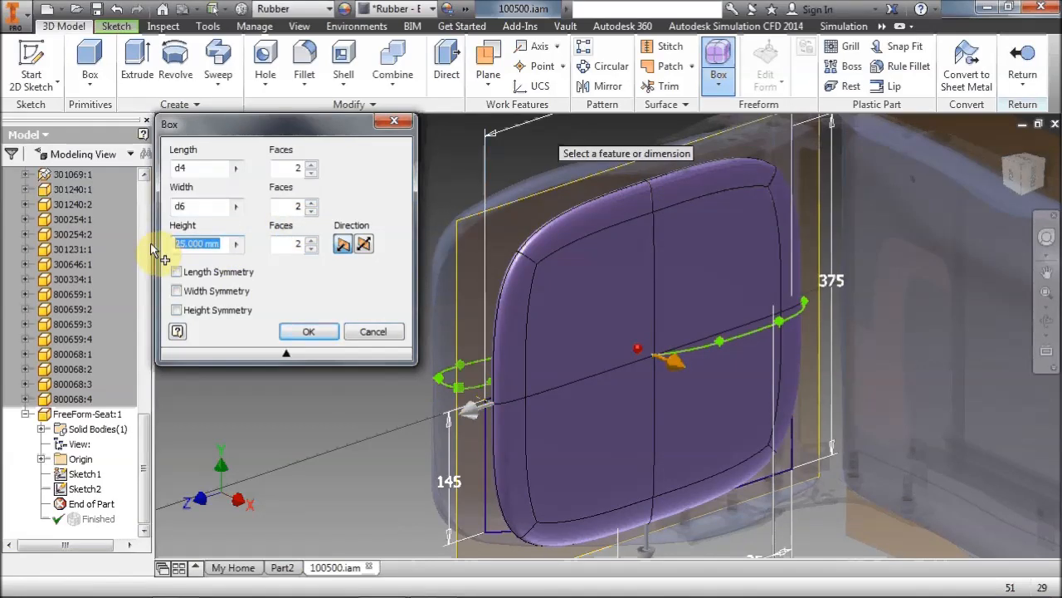
left_click(363, 245)
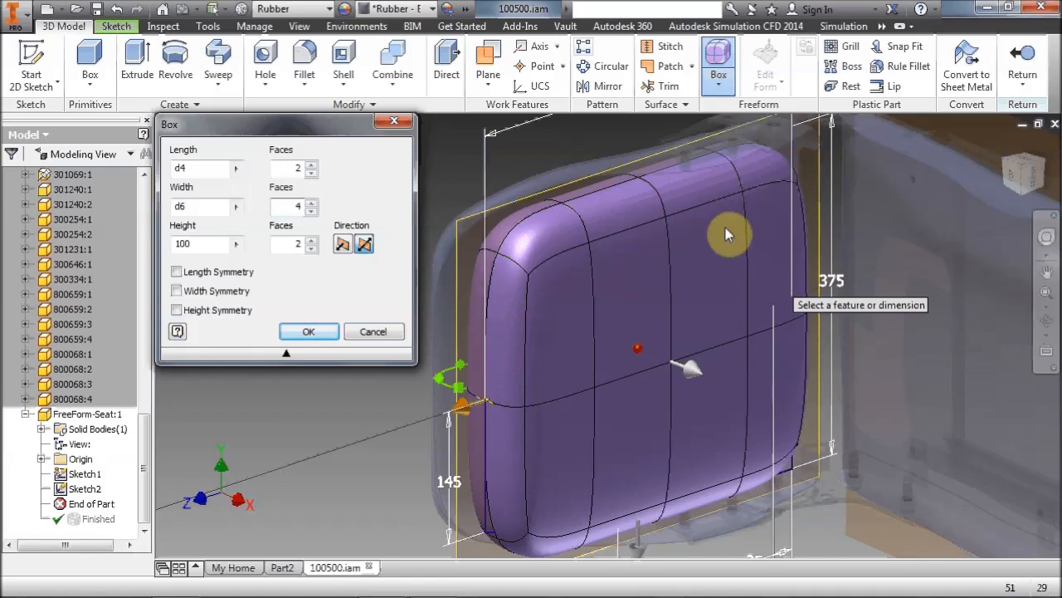
middle_click_drag(555, 317, 568, 320)
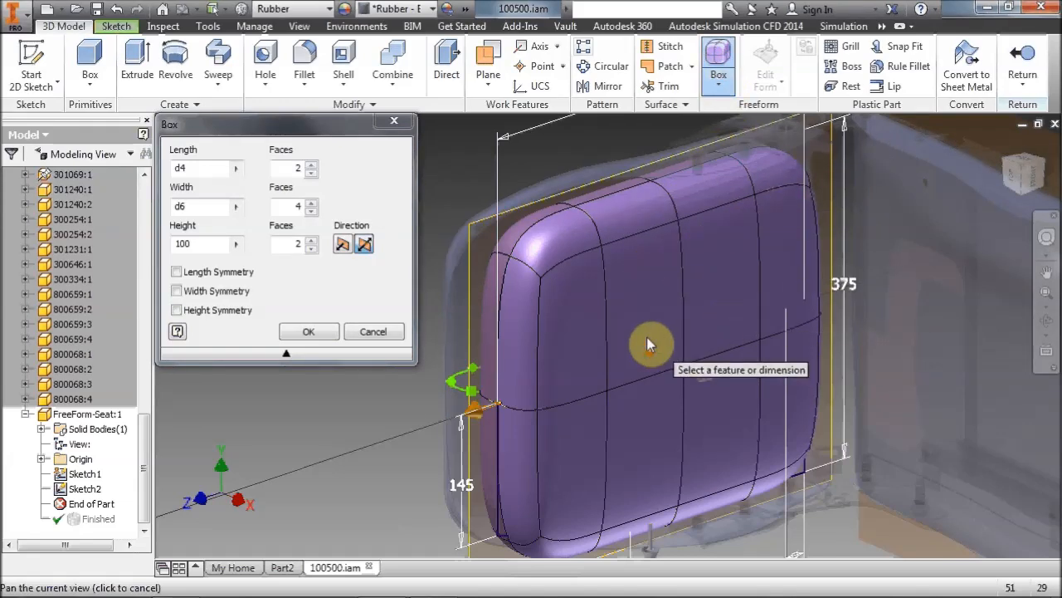
left_click(308, 331)
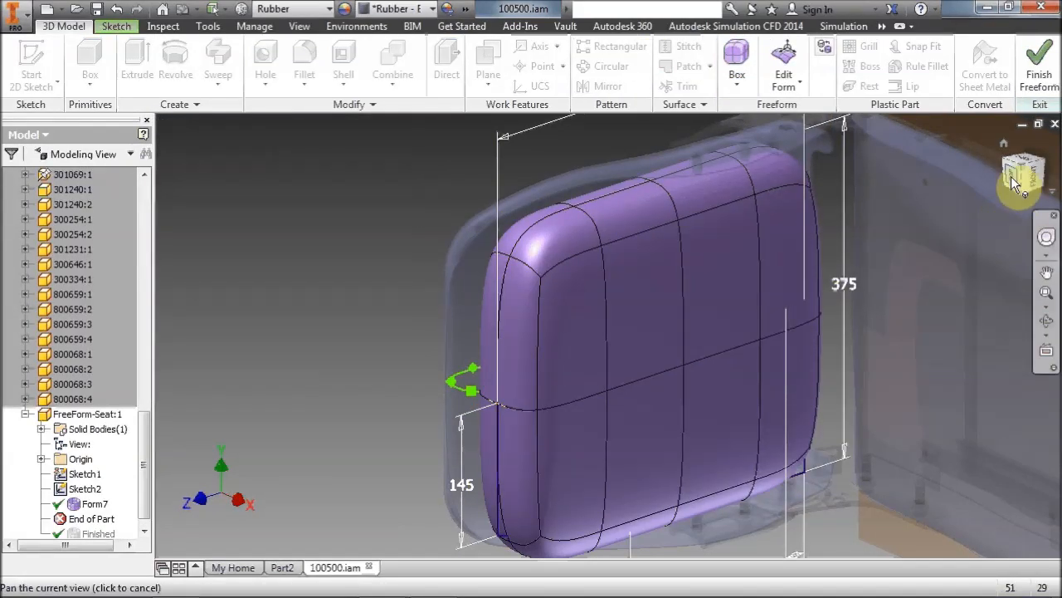
In the left view, rotate the whole freeform body with Edit Form to tilt it along the backrest's side profile
mouse_move(1017, 180)
left_mouse_down()
mouse_move(1042, 133)
mouse_move(1014, 186)
left_mouse_up()
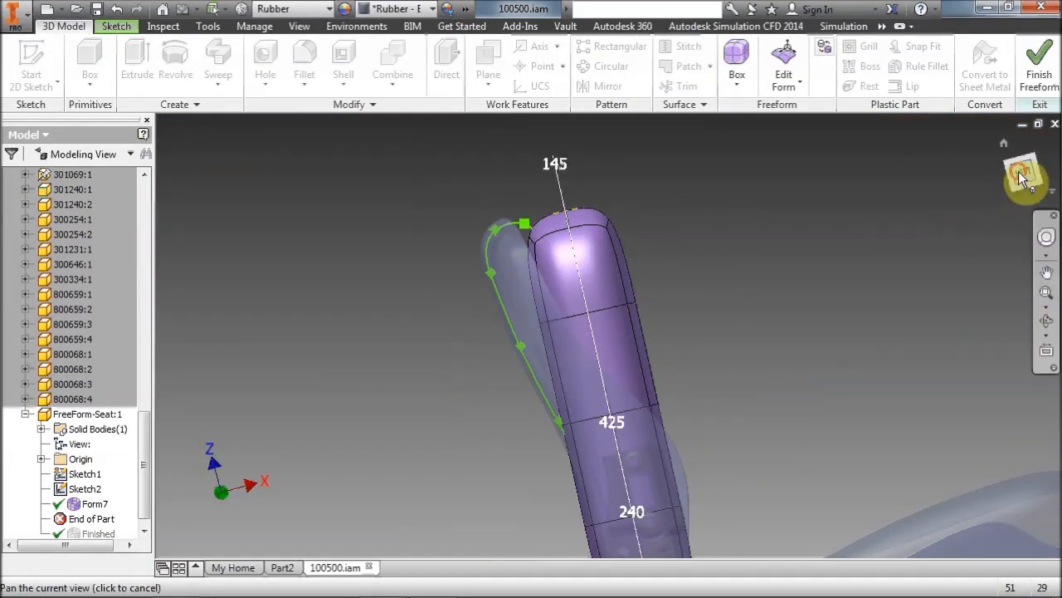
left_click(1020, 174)
scroll(483, 401, "down", 3)
middle_click_drag(435, 360, 403, 436)
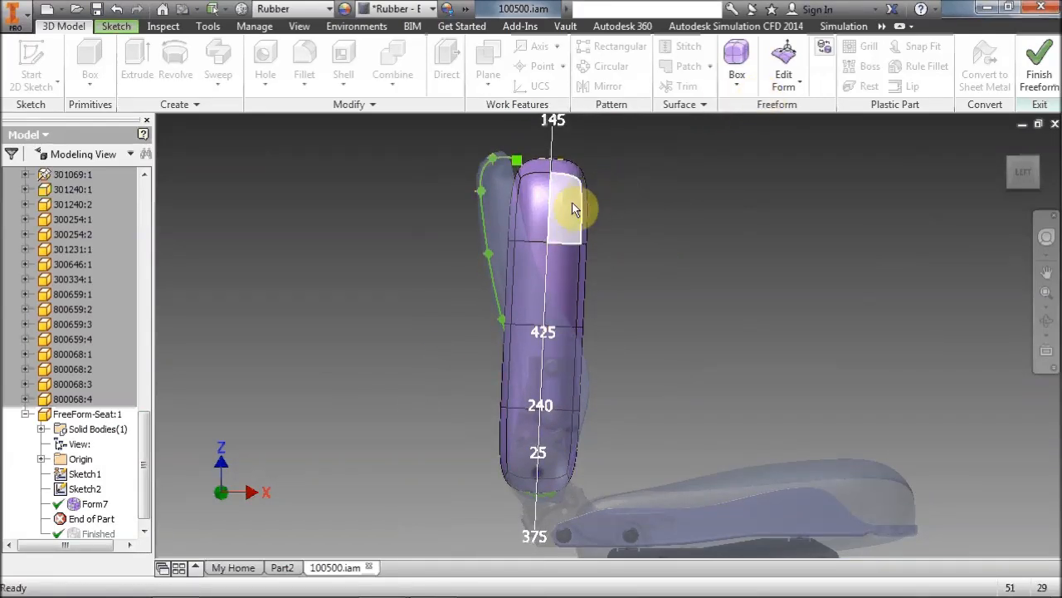
left_click(780, 87)
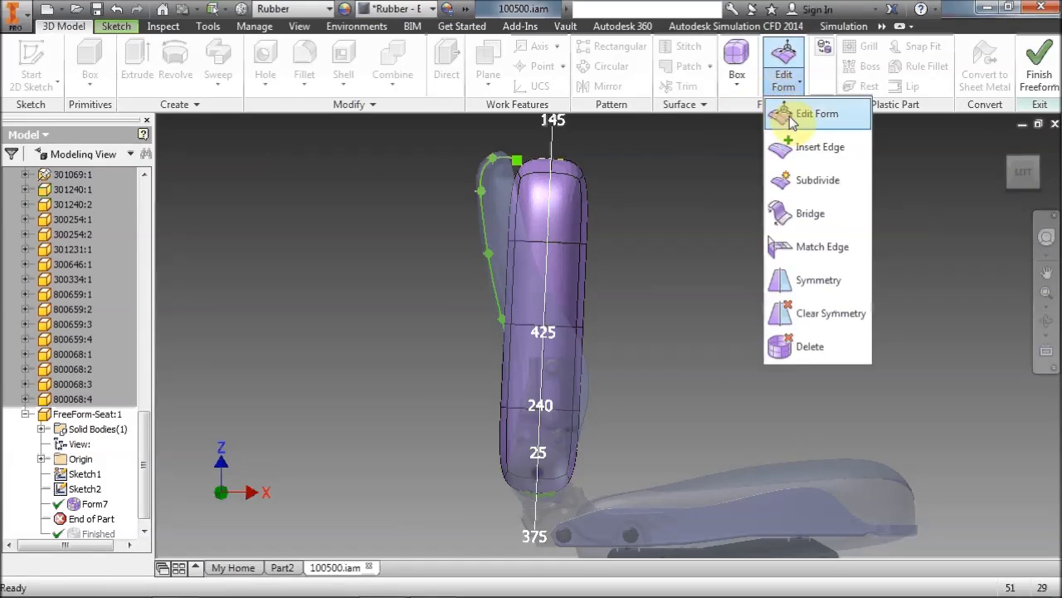
left_click(797, 114)
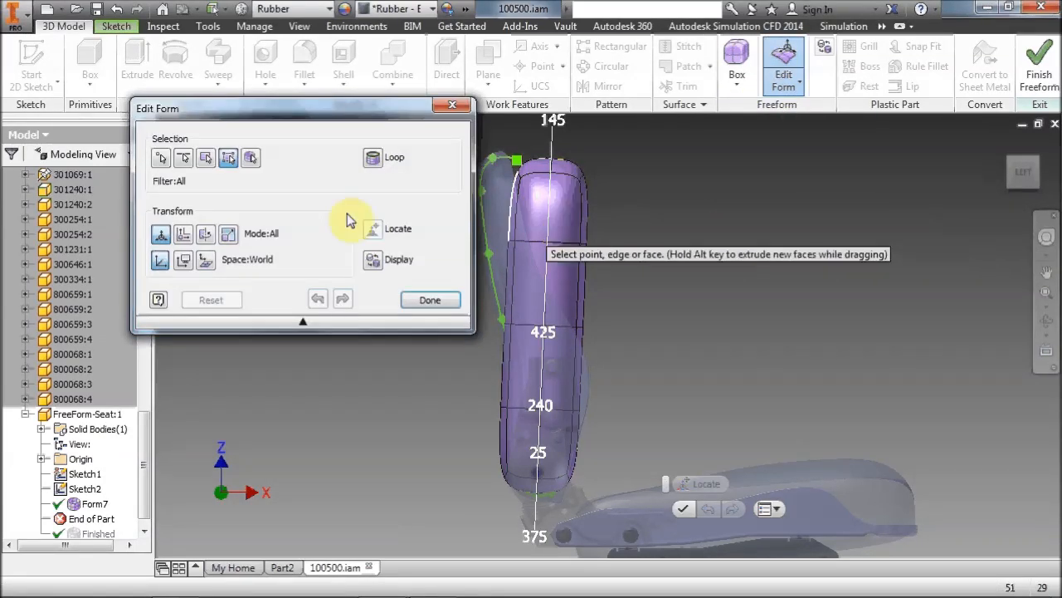
left_click(251, 157)
left_click(576, 194)
middle_click_drag(735, 236, 802, 241)
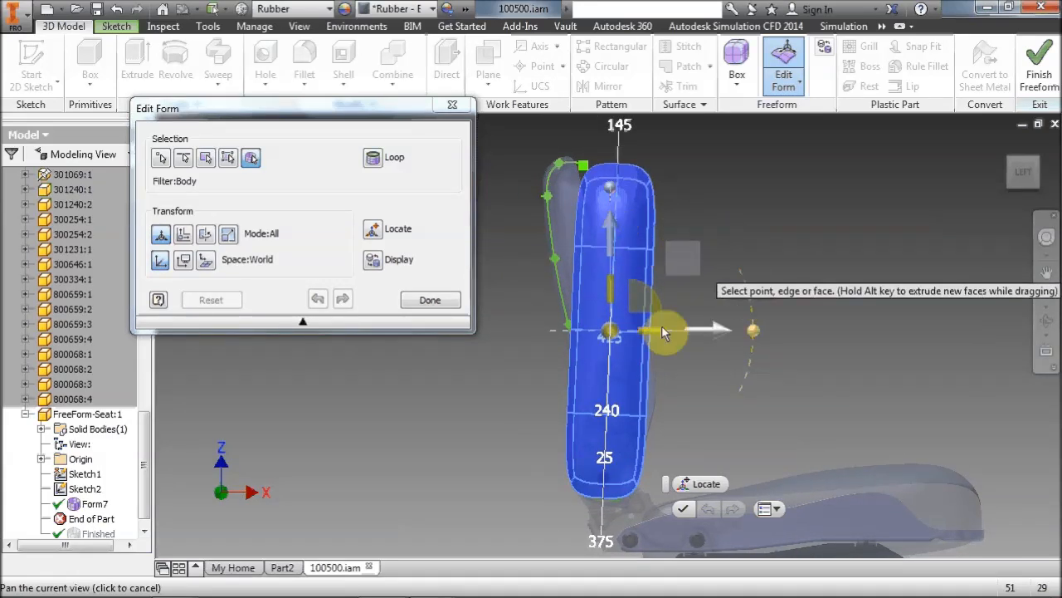
left_click_drag(756, 322, 754, 295)
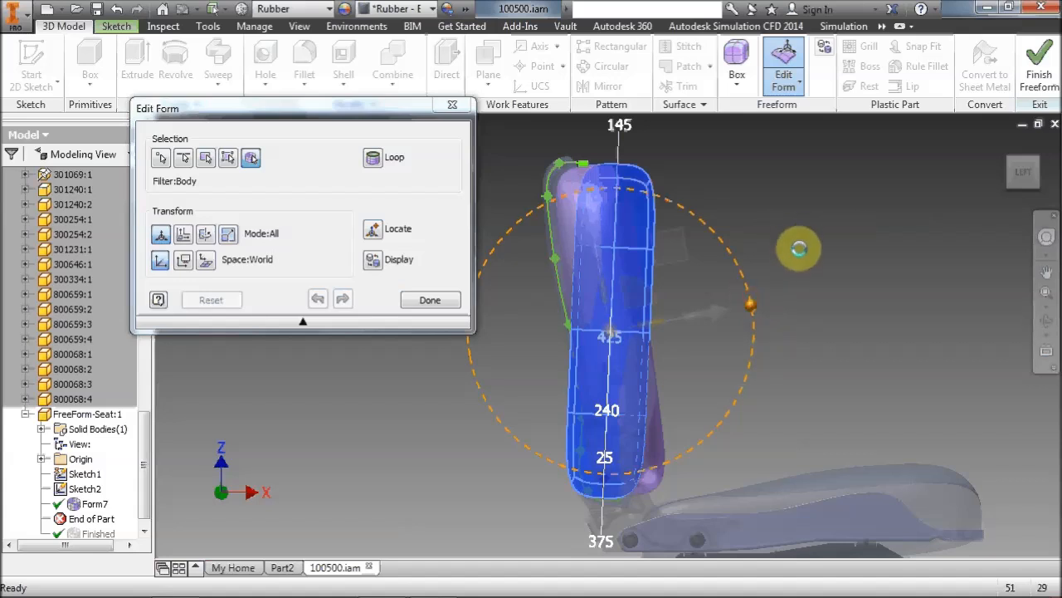
left_click(428, 301)
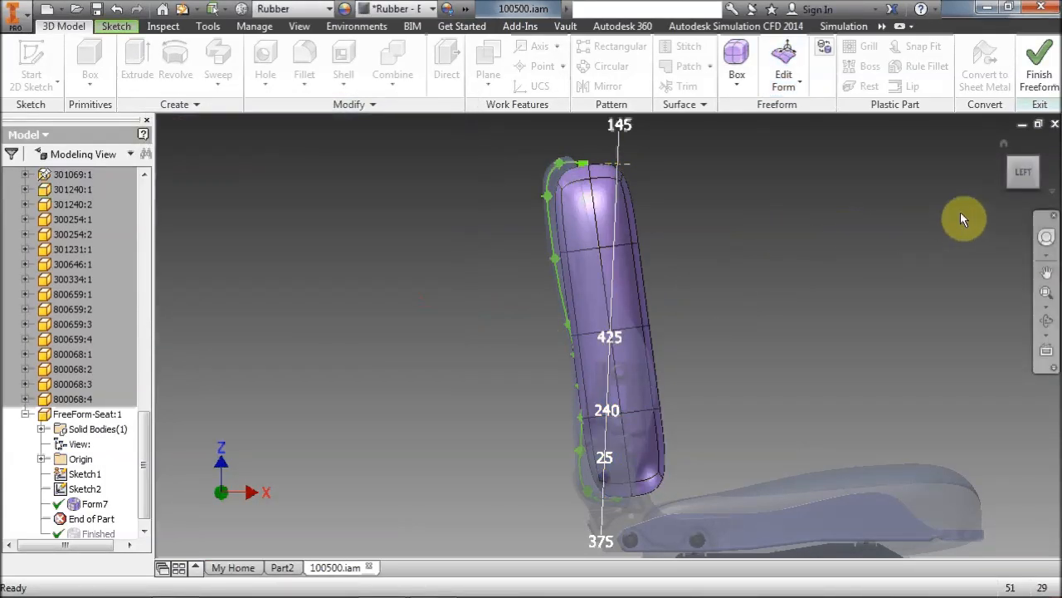
Match the freeform body's vertical centre edges on the front to the spline sketch with a requested tolerance of 100 mm
left_click(1029, 181)
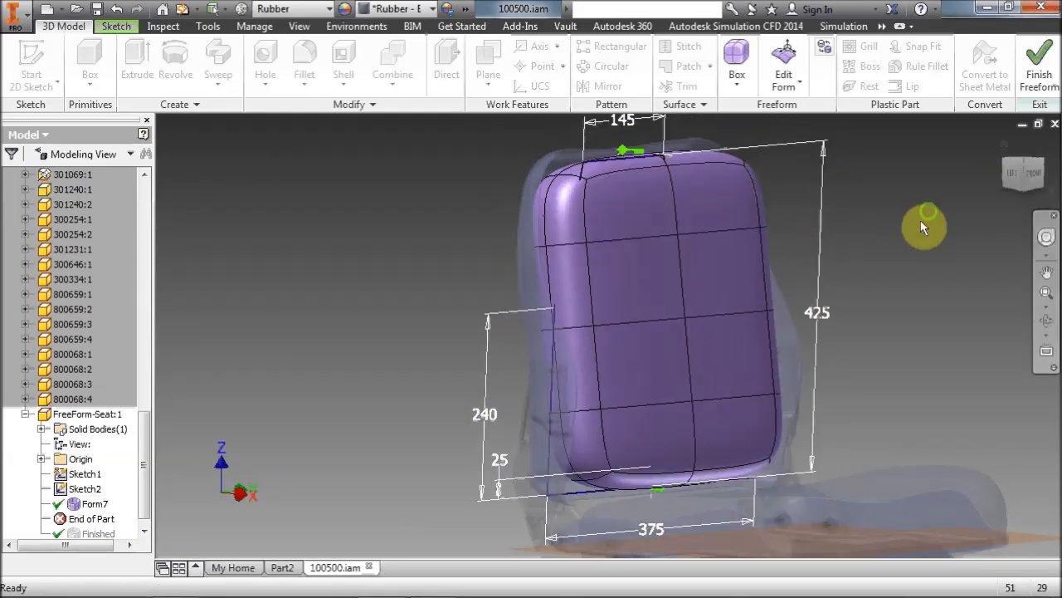
middle_click_drag(832, 251, 832, 250)
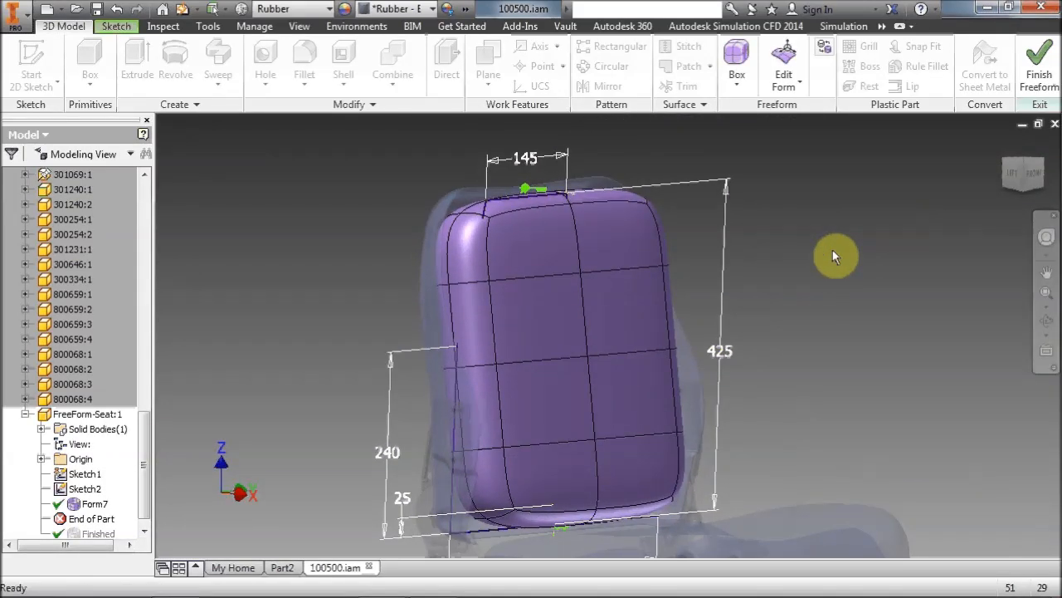
left_click(789, 88)
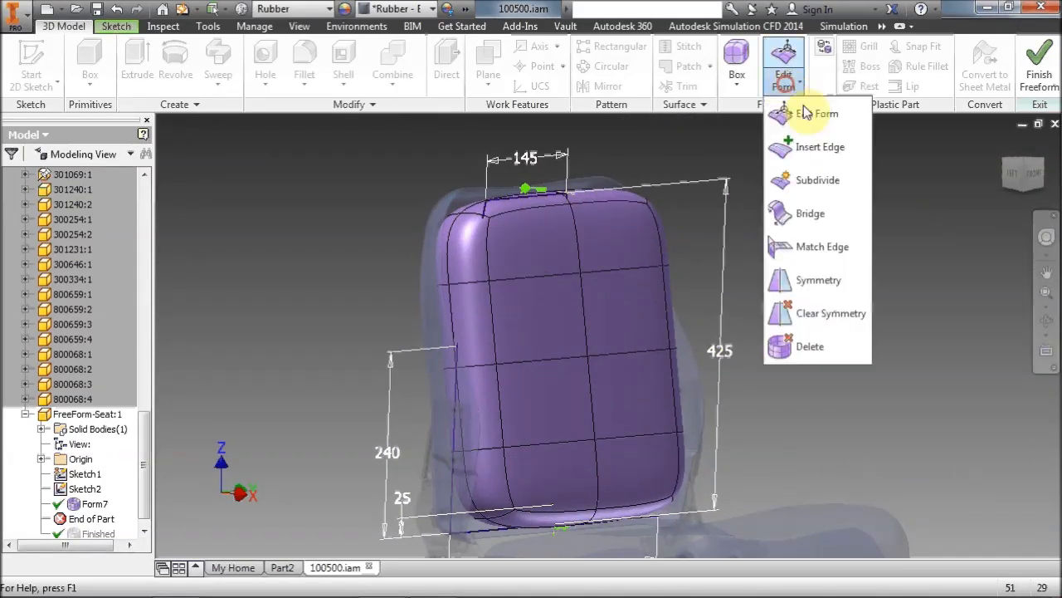
left_click(806, 246)
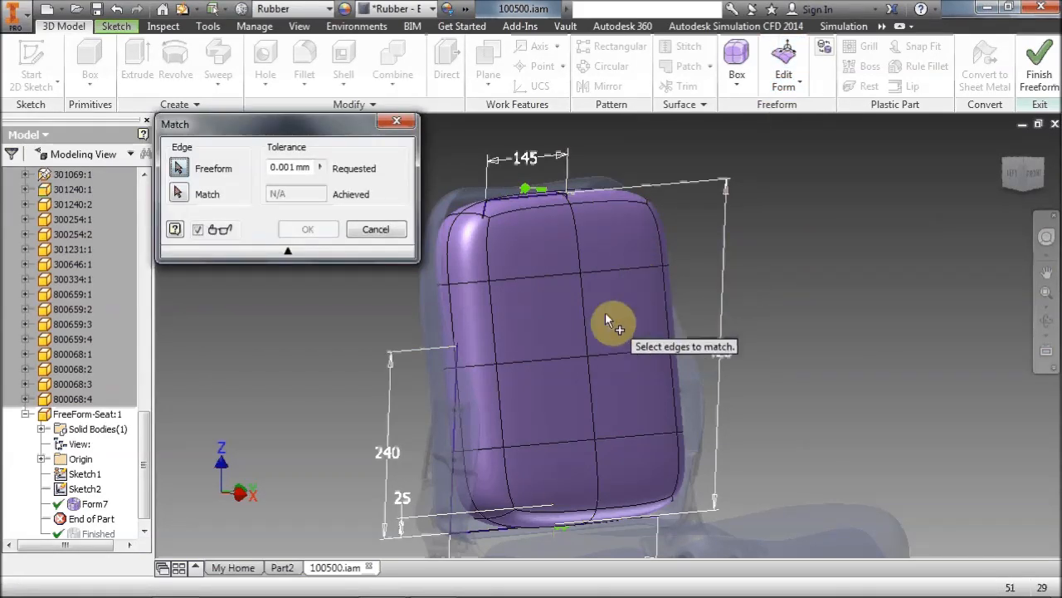
left_click(577, 244)
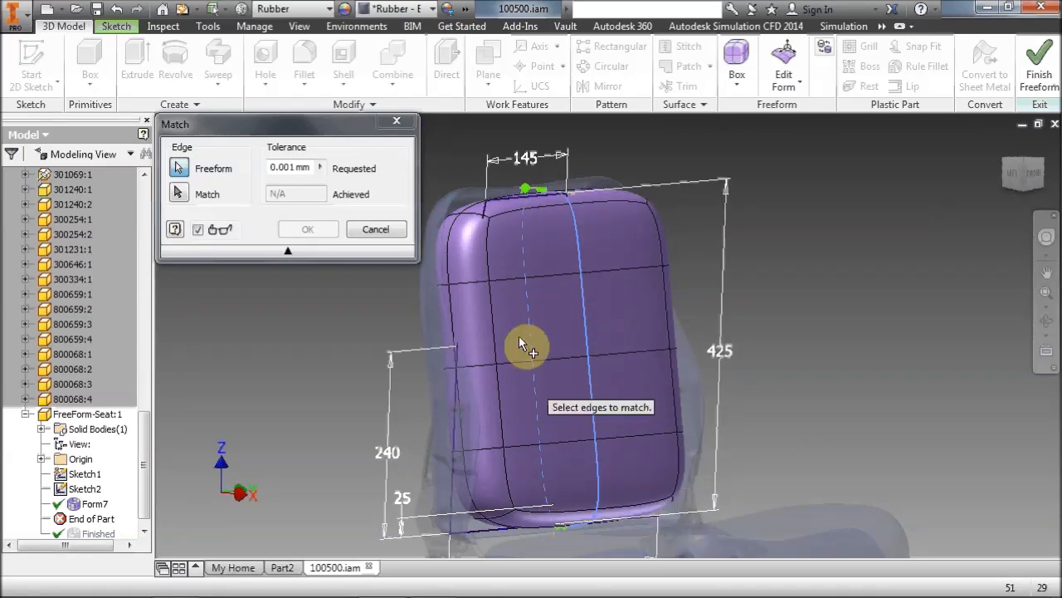
left_click(181, 194)
left_click(541, 186)
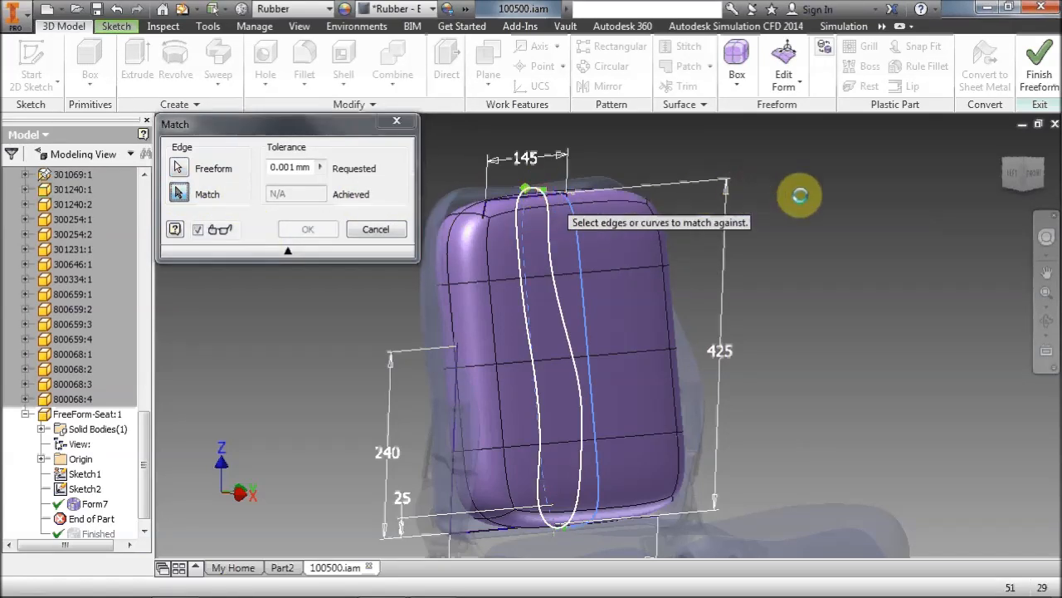
left_click_drag(311, 168, 270, 169)
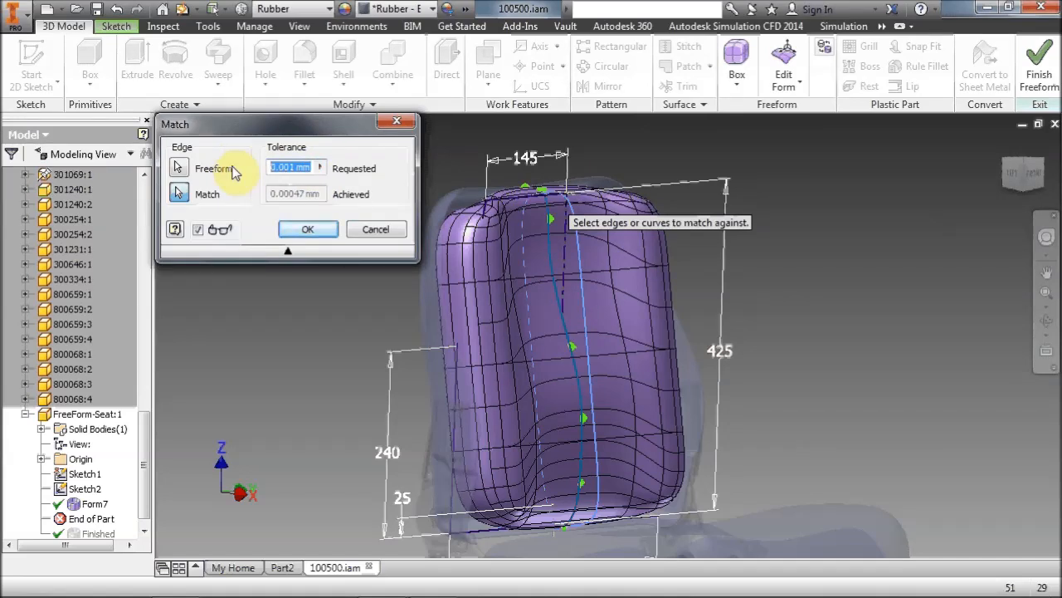
left_click(298, 229)
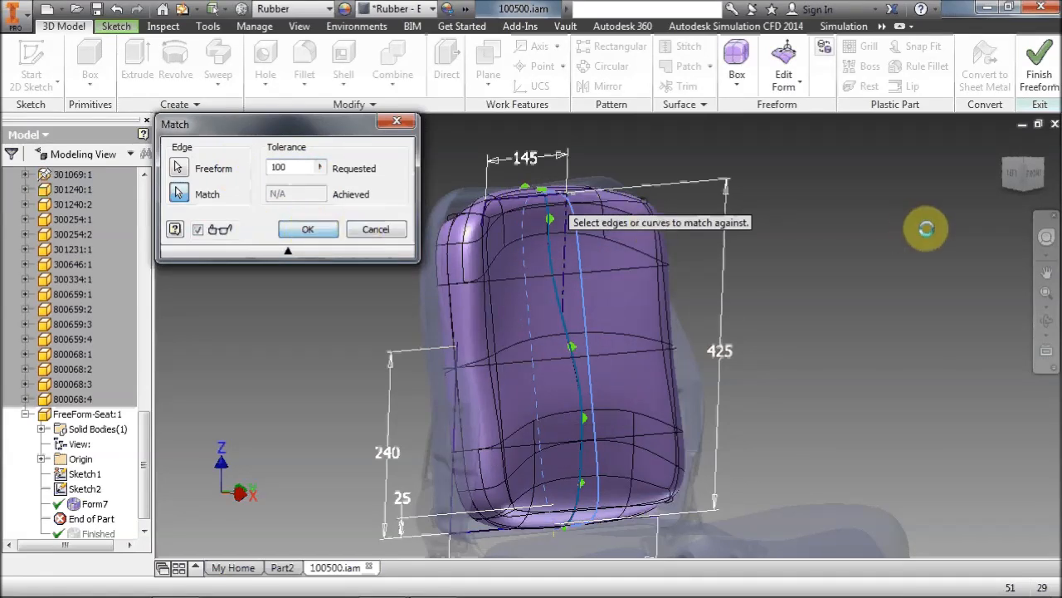
left_click(1033, 185)
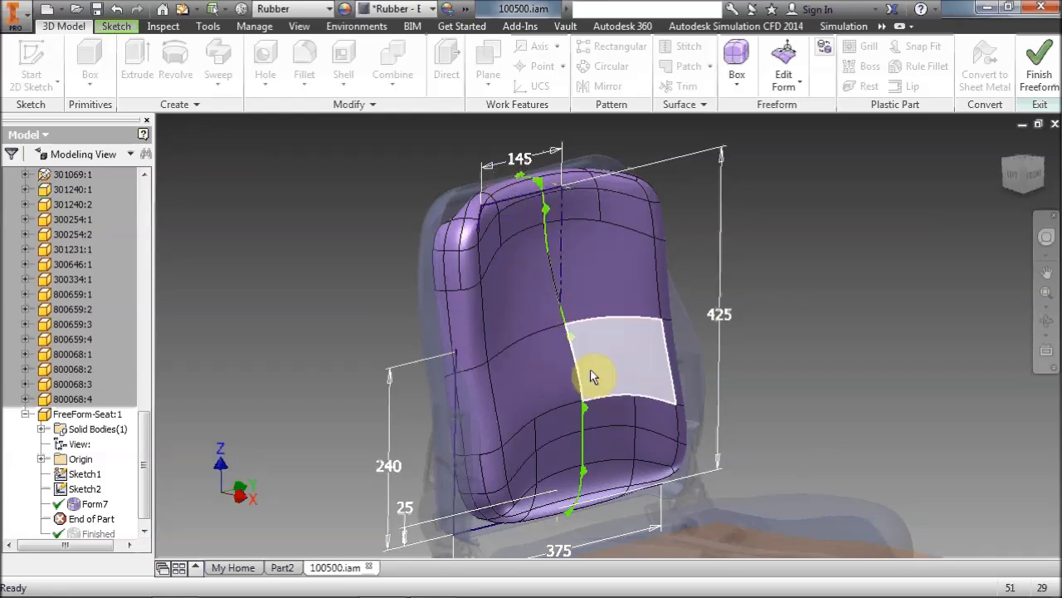
middle_click_drag(903, 266, 915, 260)
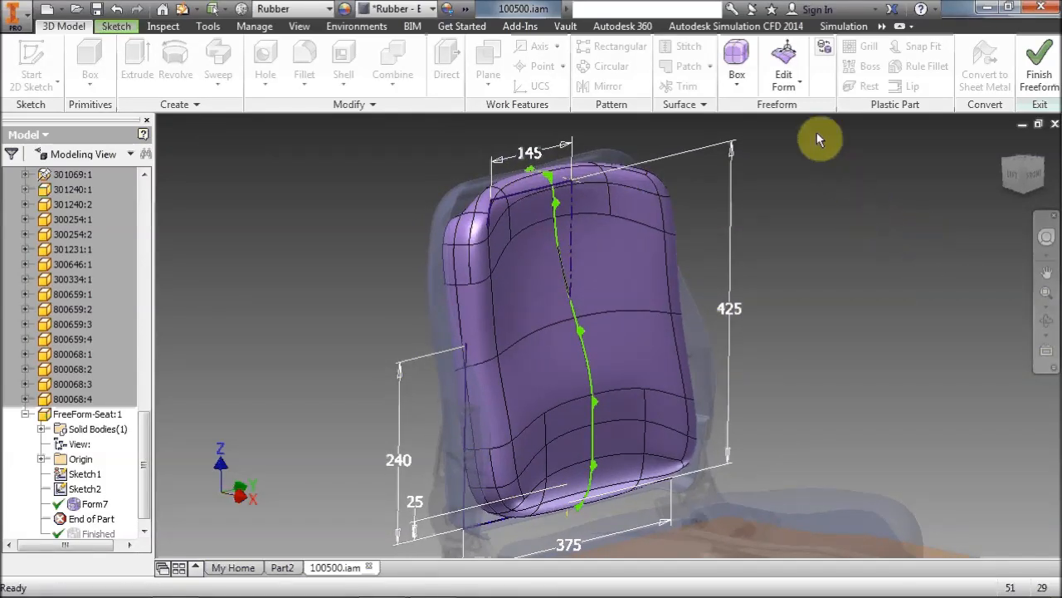
Apply Symmetry to the freeform body using two matching front faces on either side of its vertical centreline
left_click(786, 80)
left_click(796, 280)
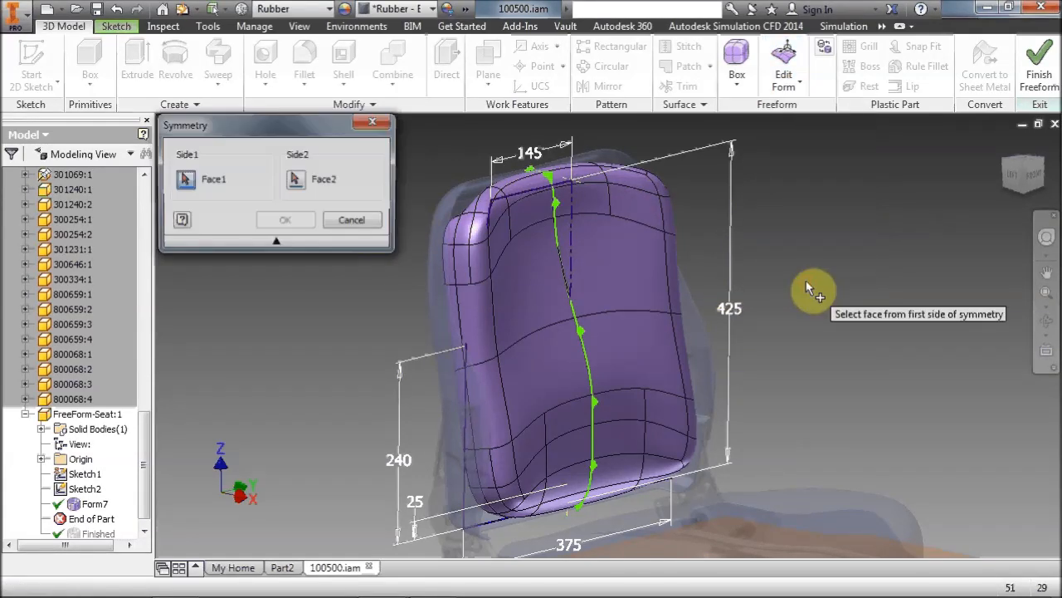
left_click(554, 302)
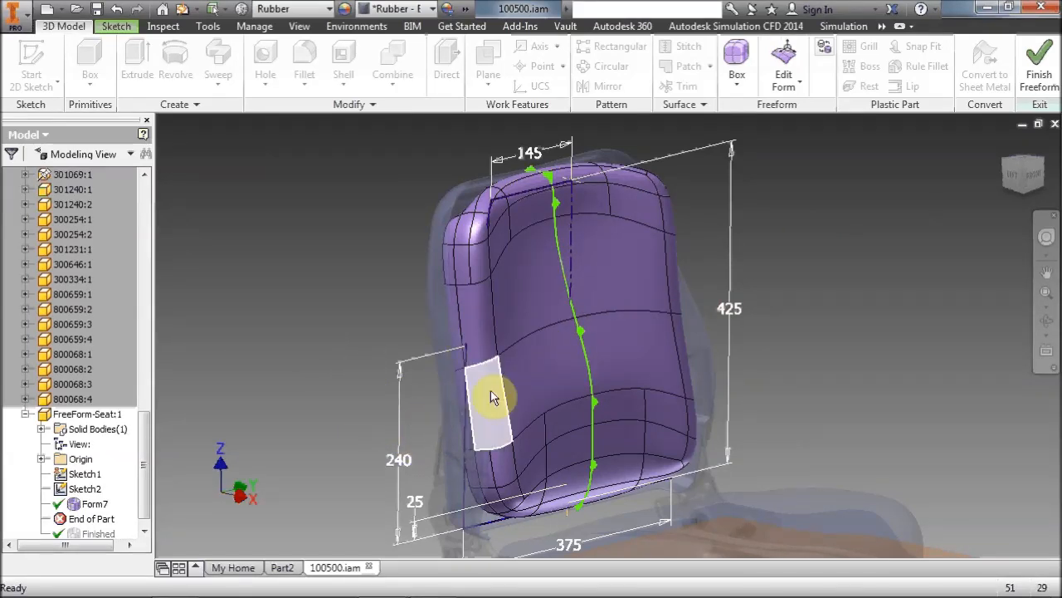
Subdivide the two large front faces left of the centreline with width 1 and length 2 in Simple mode
left_click(526, 304)
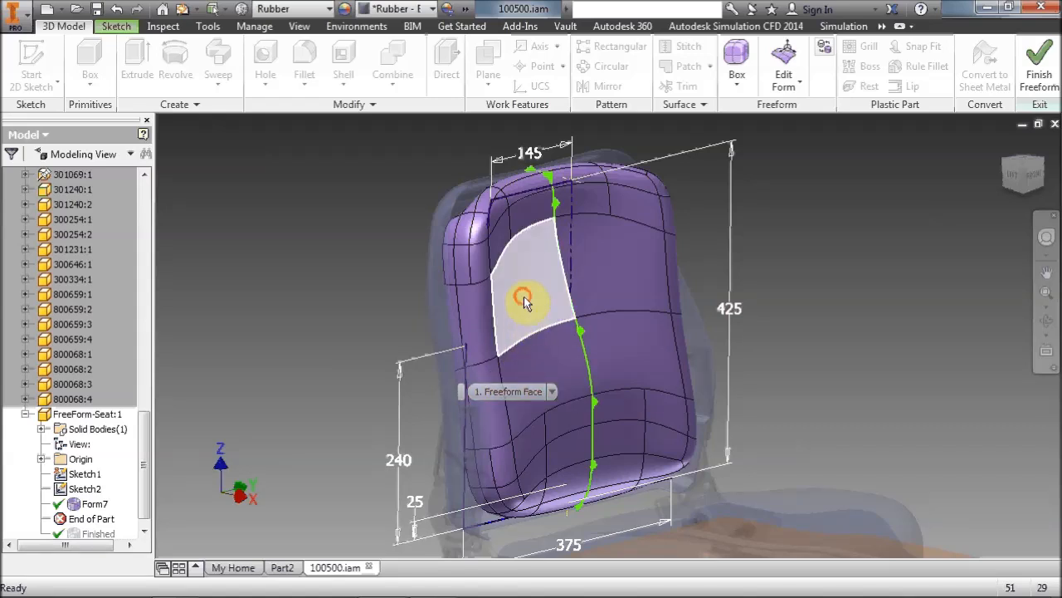
left_click(542, 363)
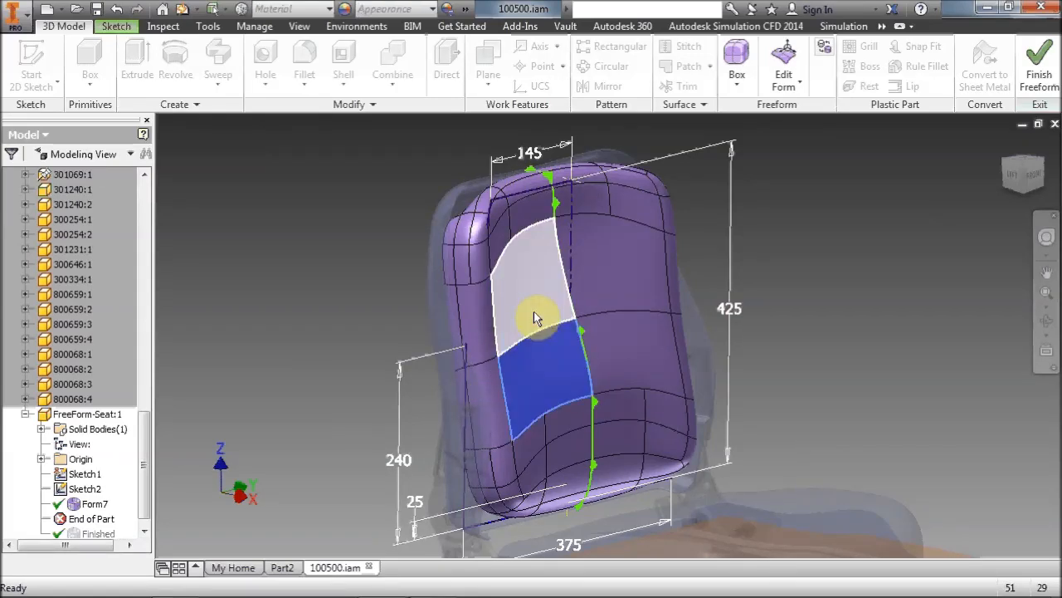
left_click(534, 312, "ctrl")
left_click(784, 83)
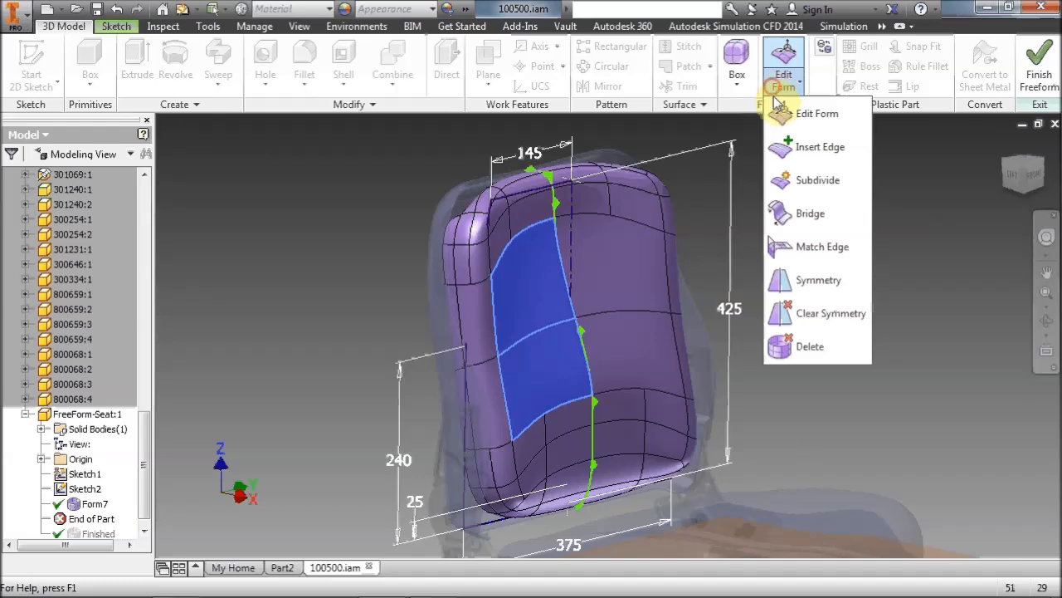
left_click(802, 178)
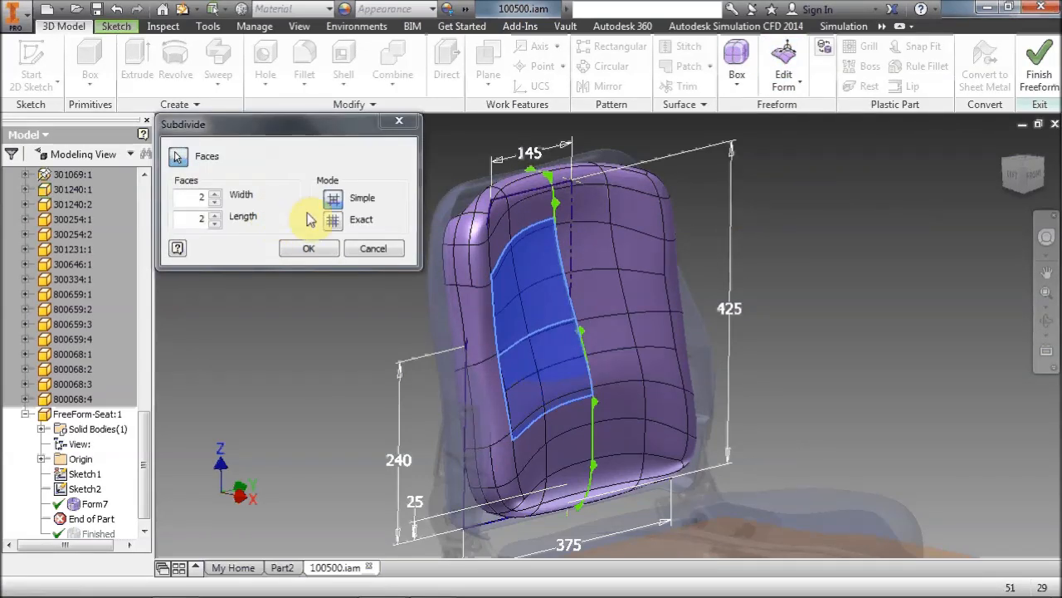
double_click(208, 198)
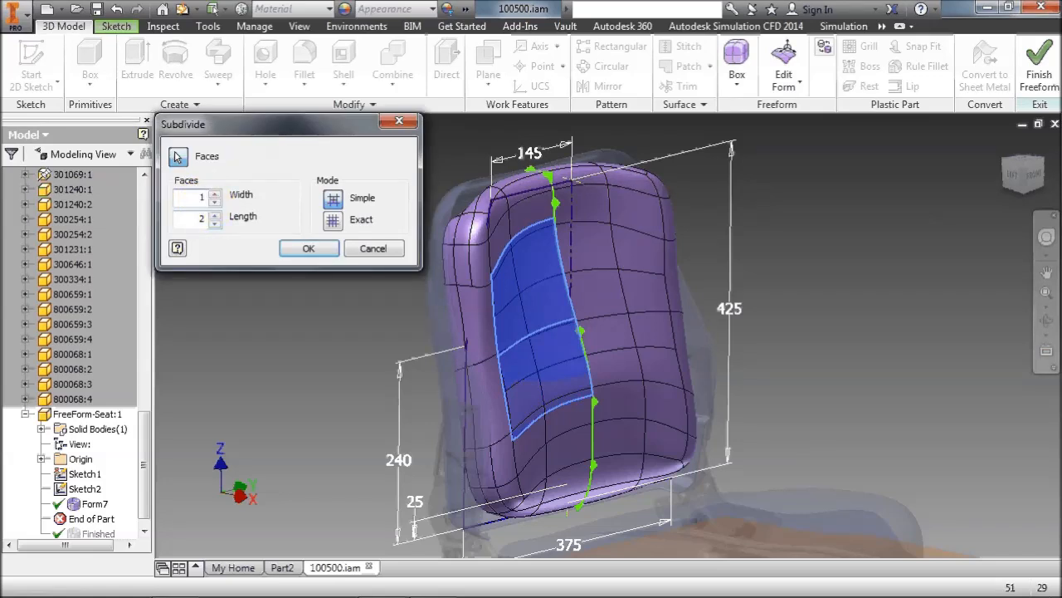
left_click(354, 191)
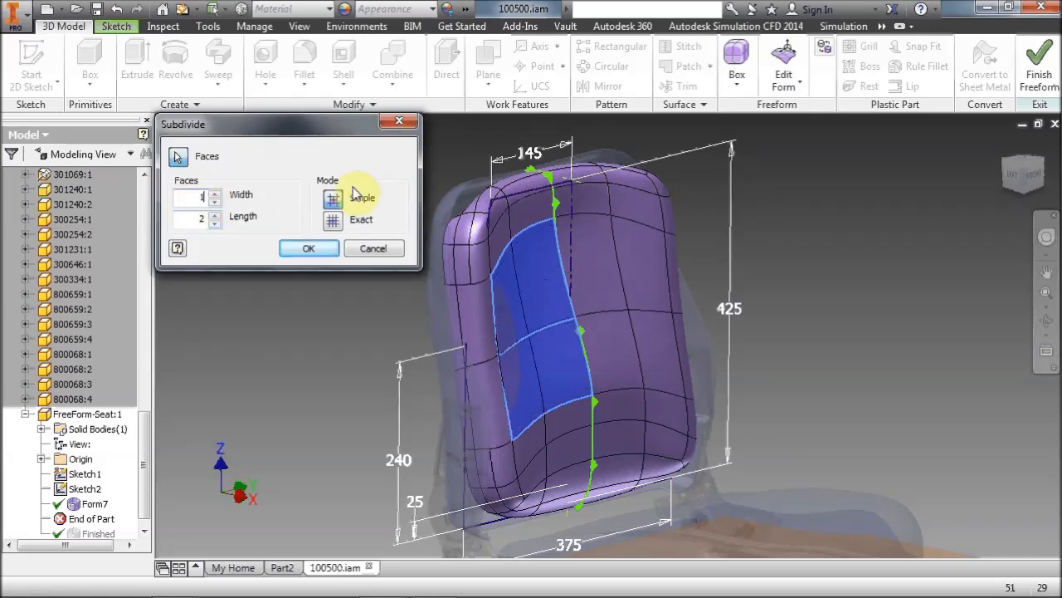
left_click(305, 249)
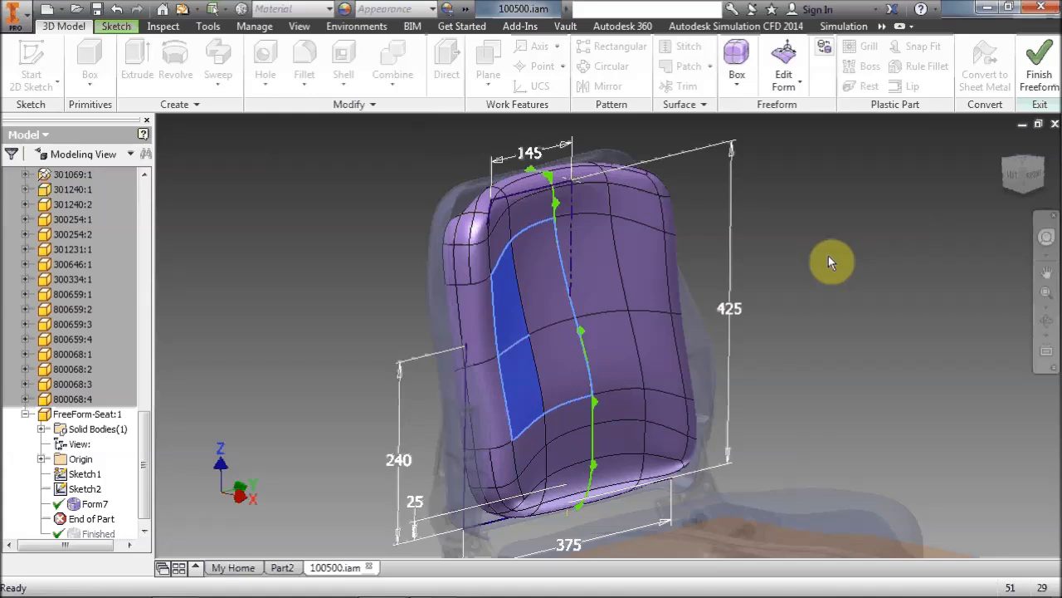
In the front view, move the two middle faces on the backrest's left side outward with Edit Form and rotate them slightly
left_click(484, 336)
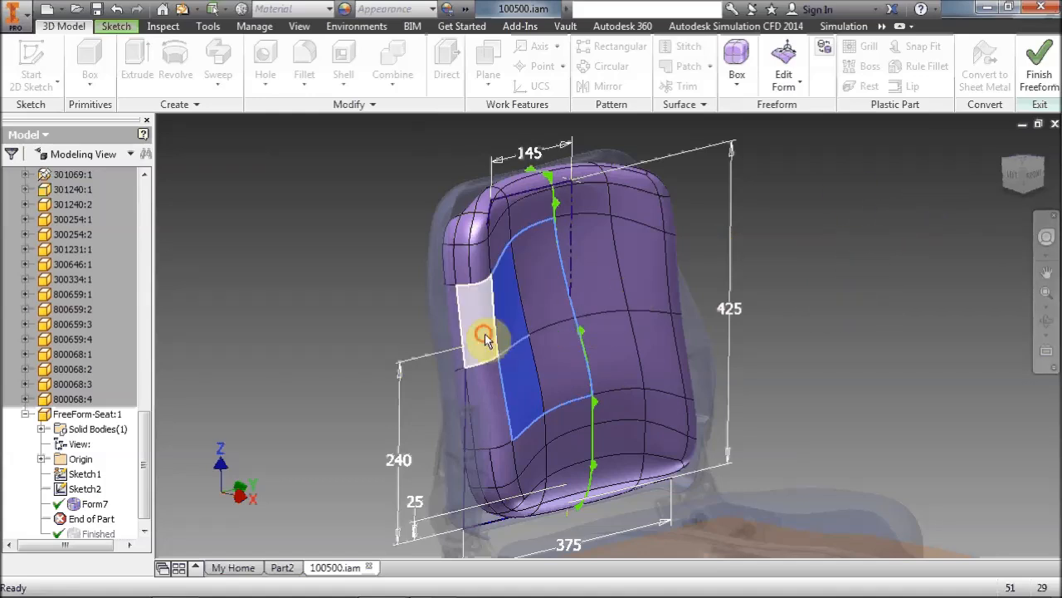
left_click(489, 388, "ctrl")
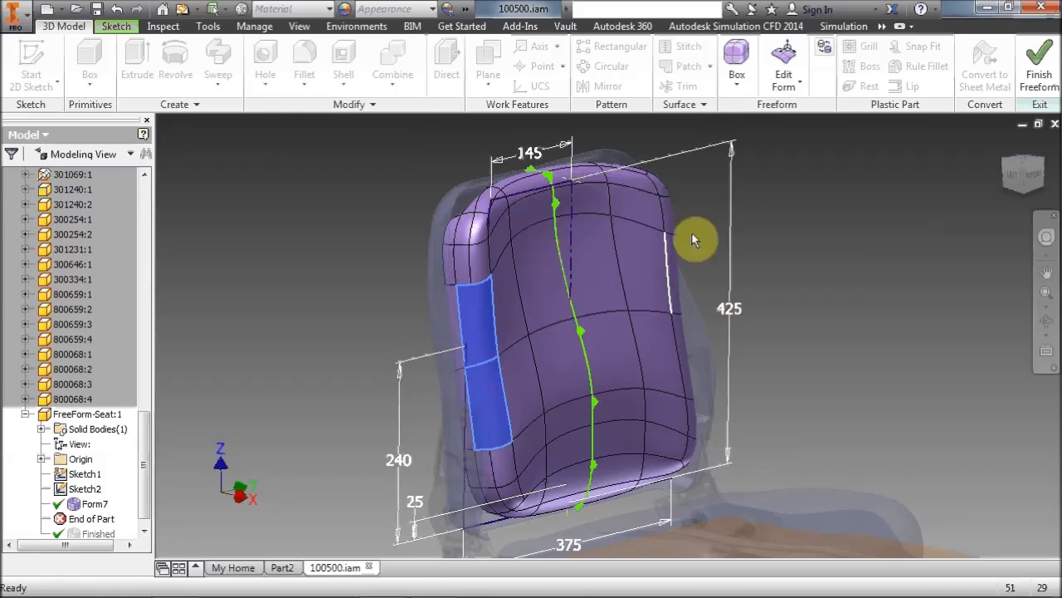
left_click(1034, 176)
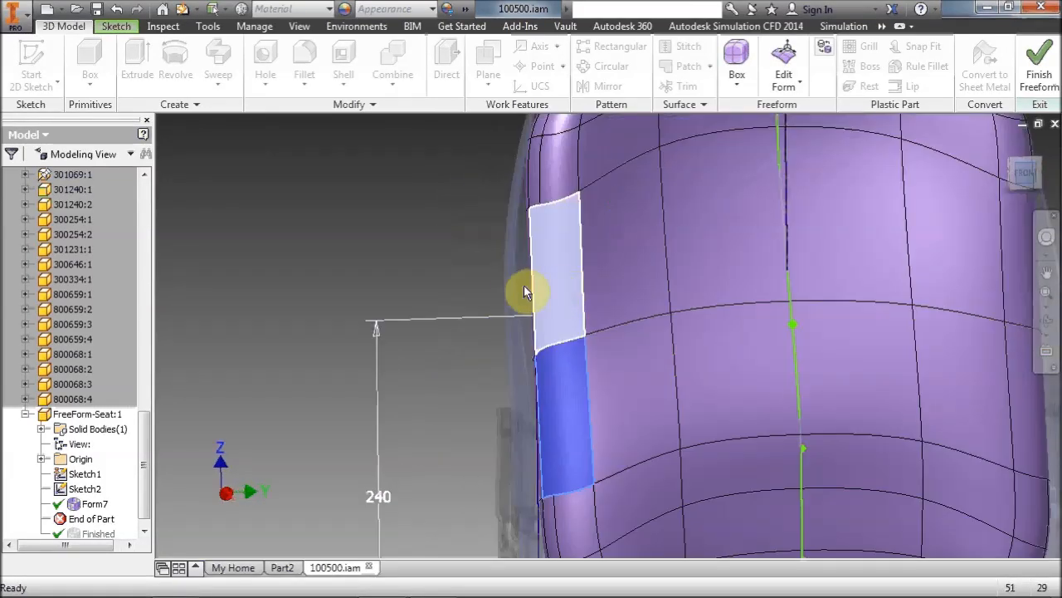
scroll(520, 278, "up", 3)
middle_click_drag(454, 270, 312, 290)
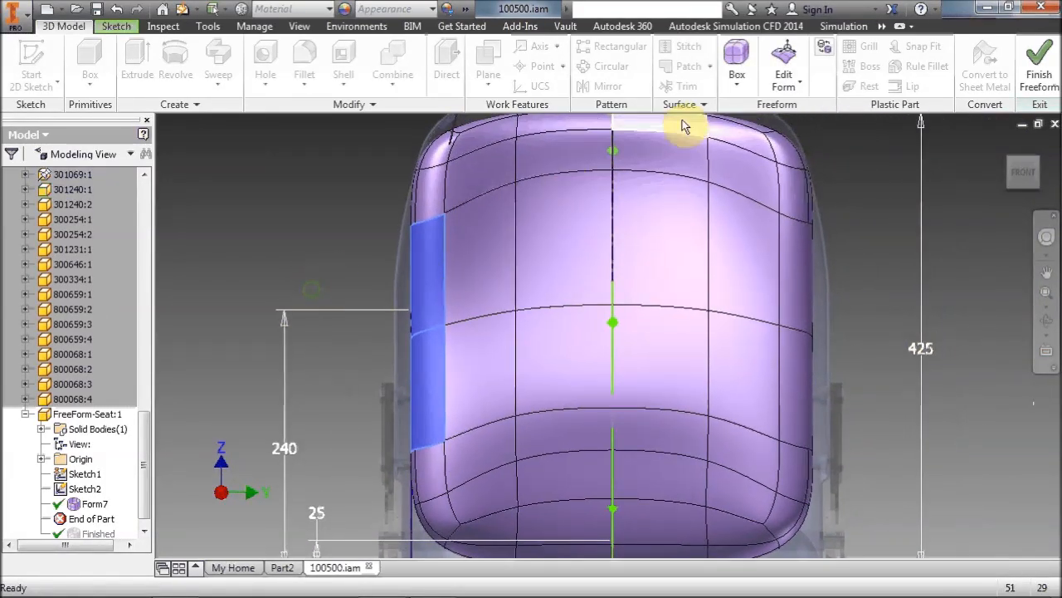
left_click(787, 64)
left_click_drag(379, 111, 807, 64)
left_click_drag(537, 347, 515, 331)
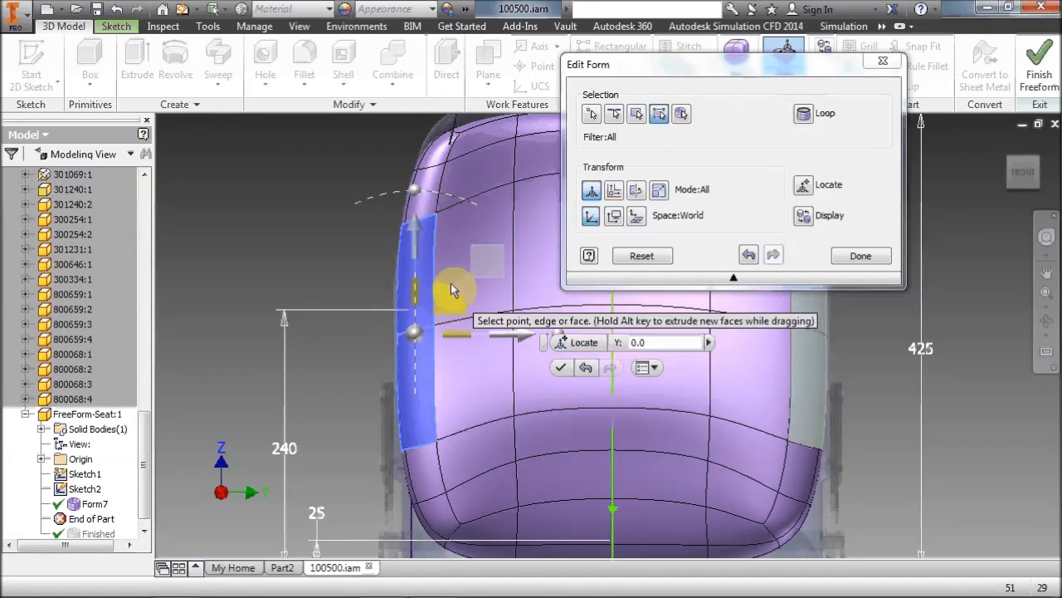
left_click_drag(445, 309, 425, 190)
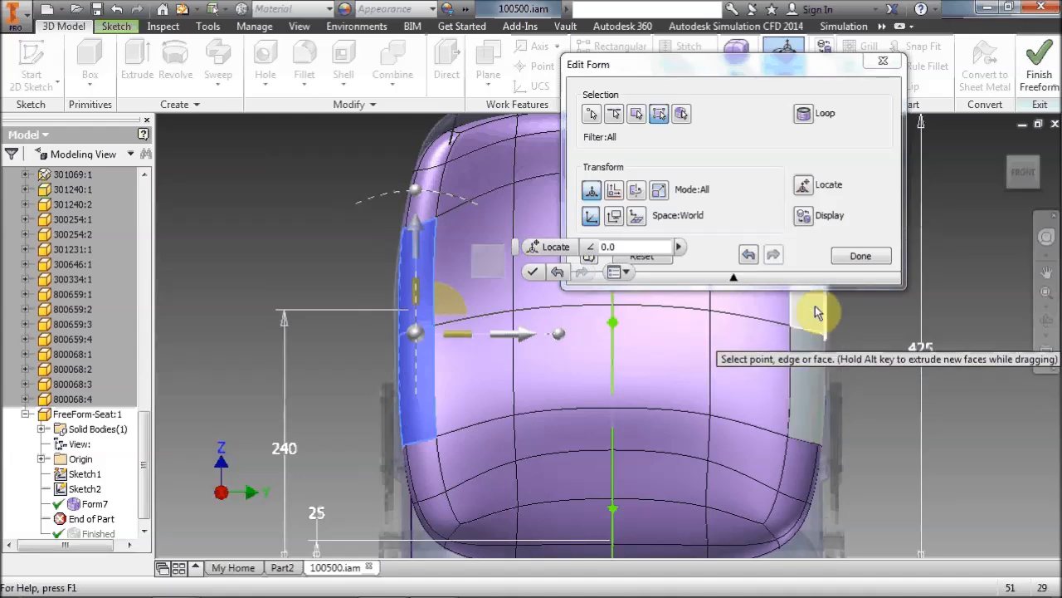
left_click(864, 263)
Extrude the six central front faces inward by about 30 mm along X with Edit Form to recess the backrest
left_click_drag(1021, 177, 1059, 202)
middle_click_drag(905, 214, 911, 251)
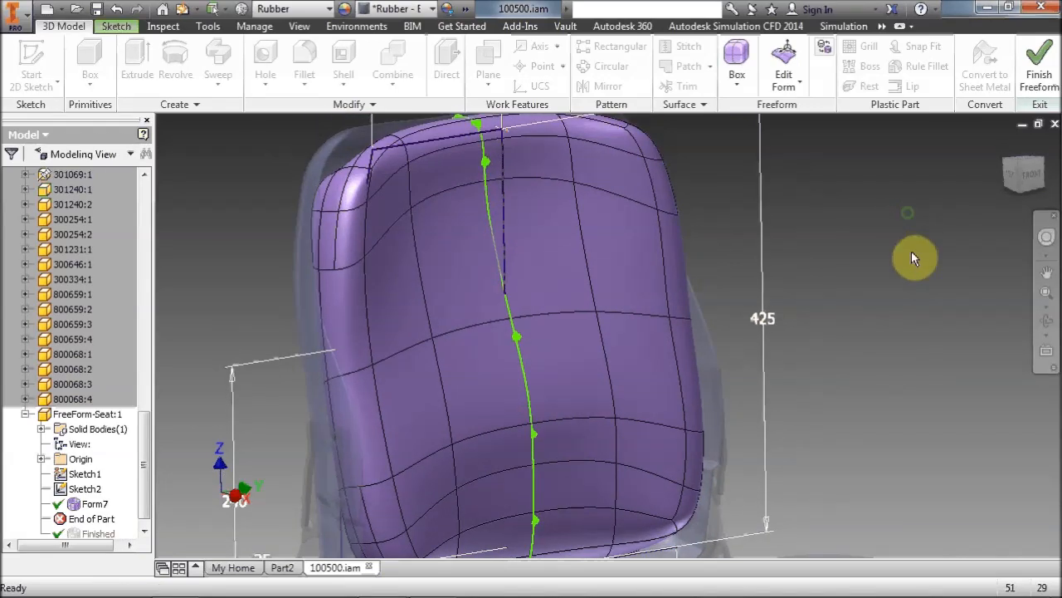
left_click(476, 267)
left_click(550, 260, "ctrl")
left_click(570, 368, "ctrl")
left_click(508, 359, "ctrl")
left_click(514, 444, "ctrl")
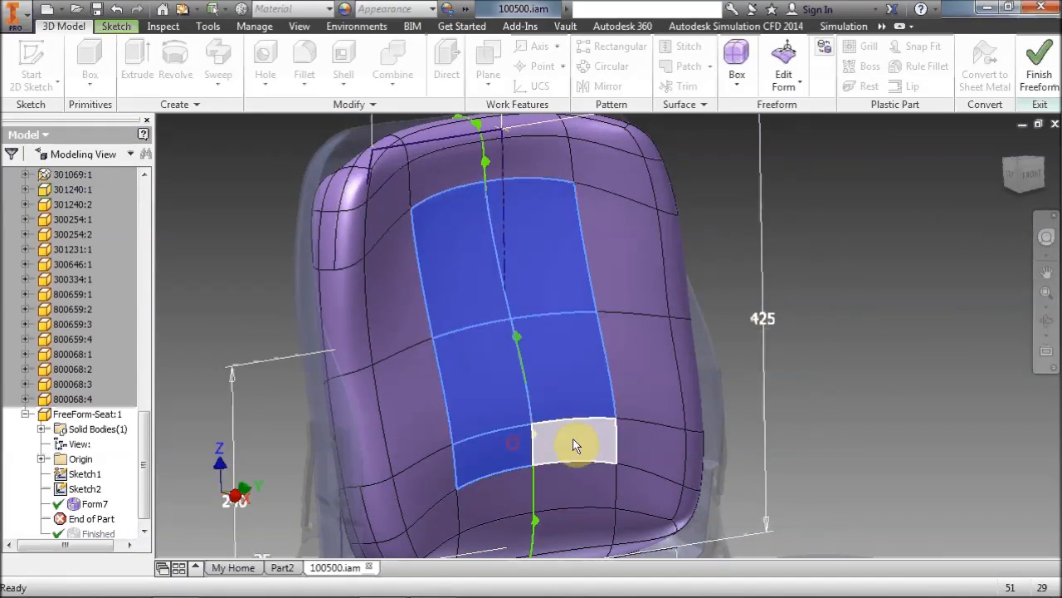
right_click(546, 270)
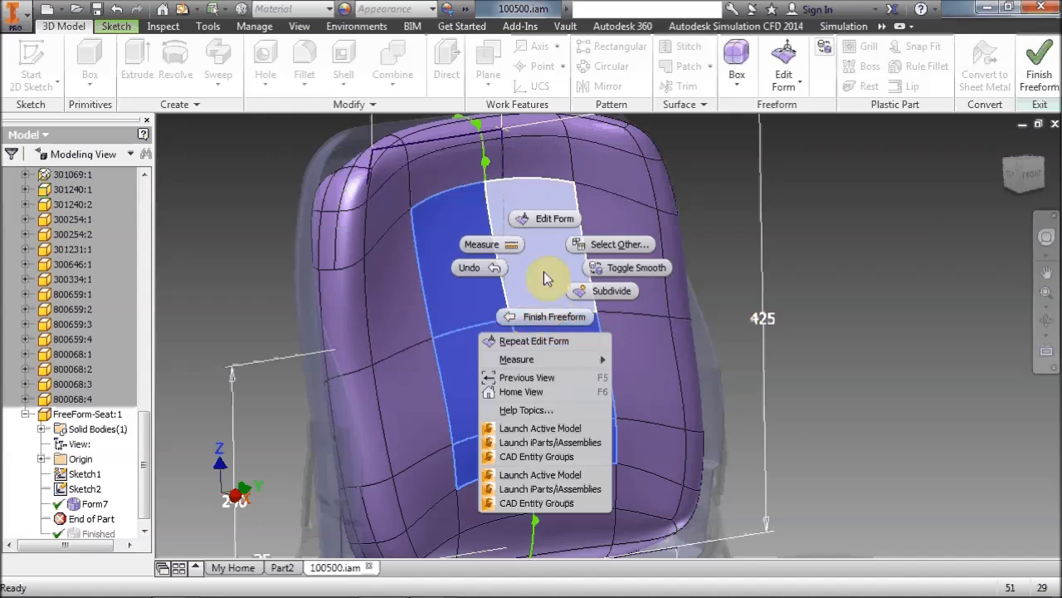
left_click(537, 217)
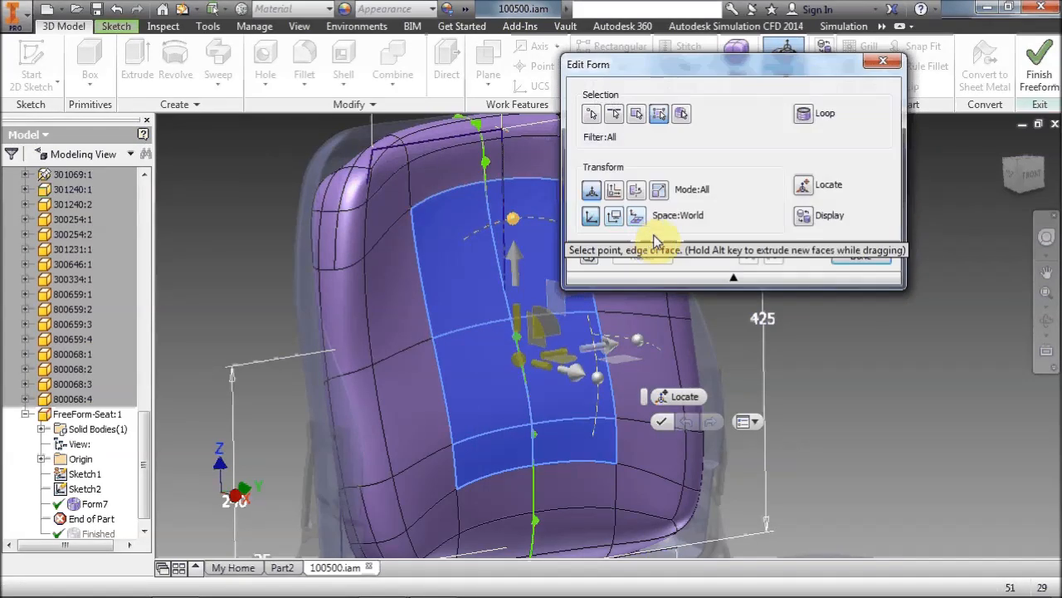
left_click_drag(772, 75, 878, 60)
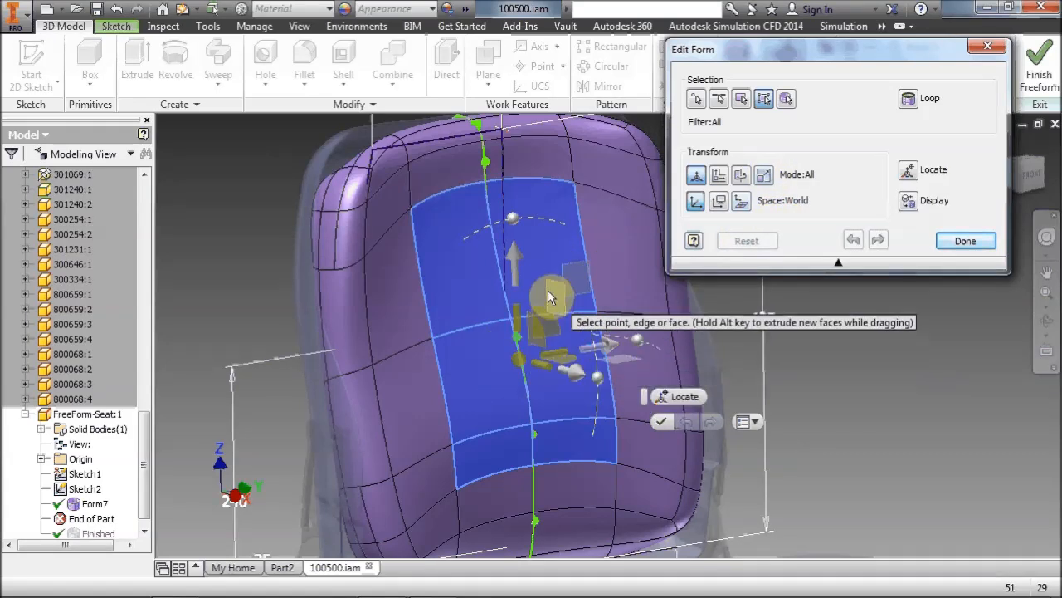
right_click(834, 339)
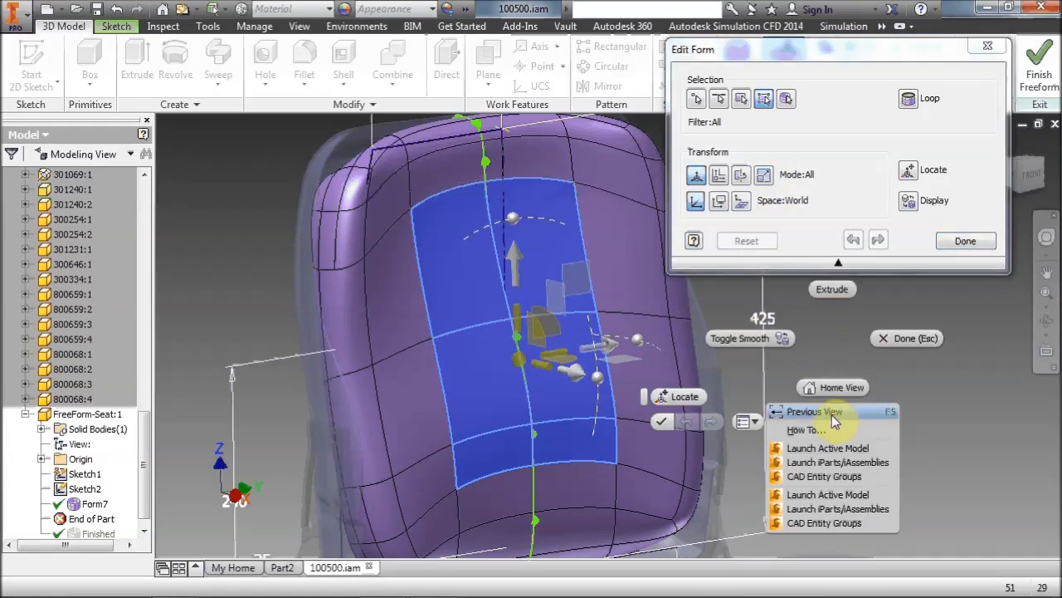
left_click(828, 291)
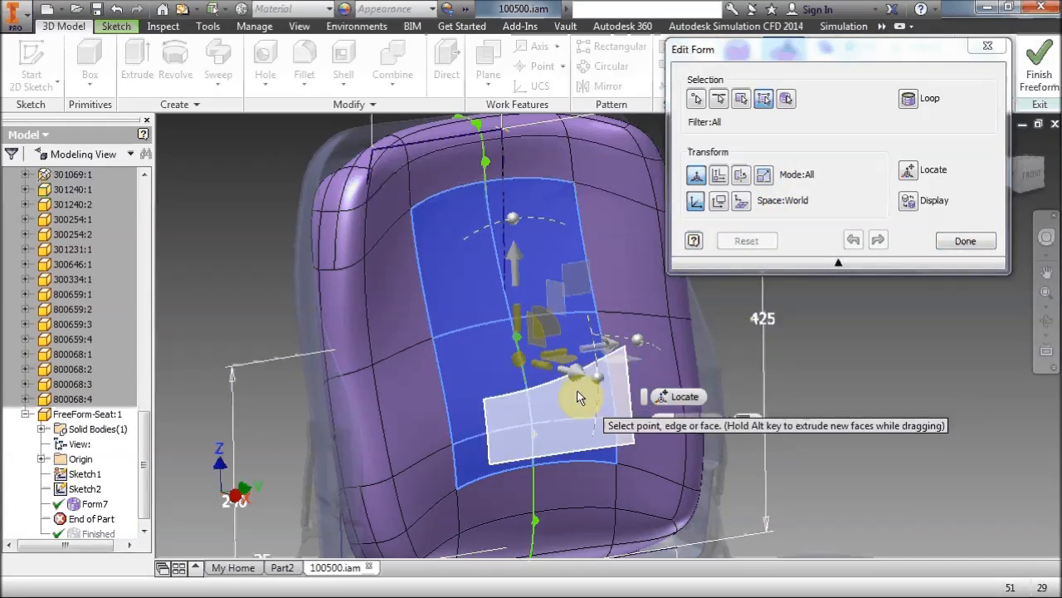
left_click_drag(560, 368, 556, 366)
type("-30")
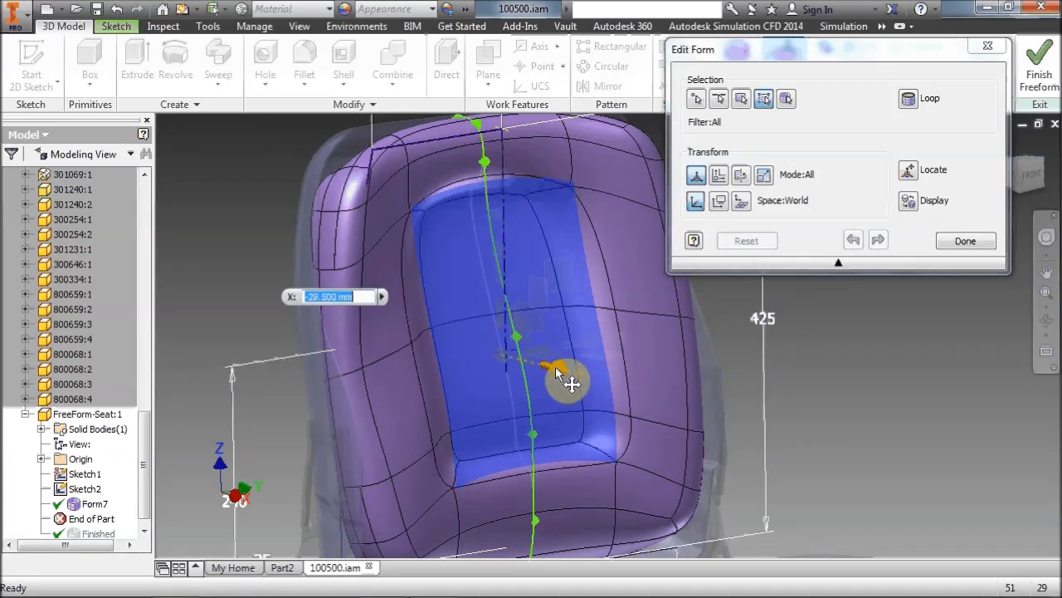
key("Return")
left_click_drag(556, 366, 552, 366)
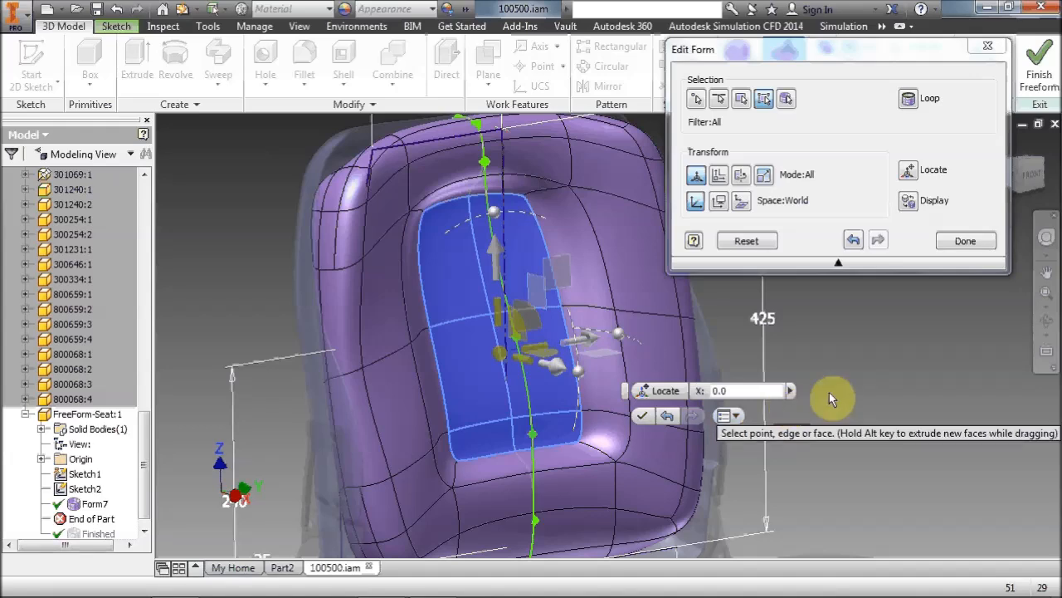
left_click(965, 241)
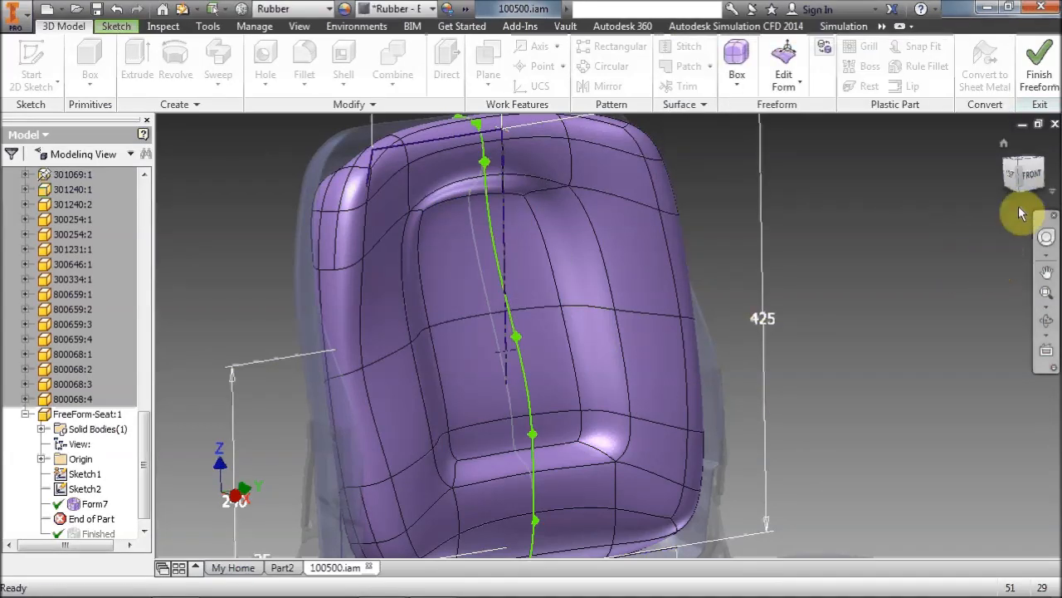
Subdivide the face at the backrest's upper left corner with width 1 and length 2 in Exact mode
left_click_drag(1025, 190, 1050, 178)
middle_click_drag(867, 242, 934, 270)
scroll(826, 280, "down", 3)
middle_click_drag(826, 281, 780, 296)
left_click_drag(1018, 180, 1020, 200)
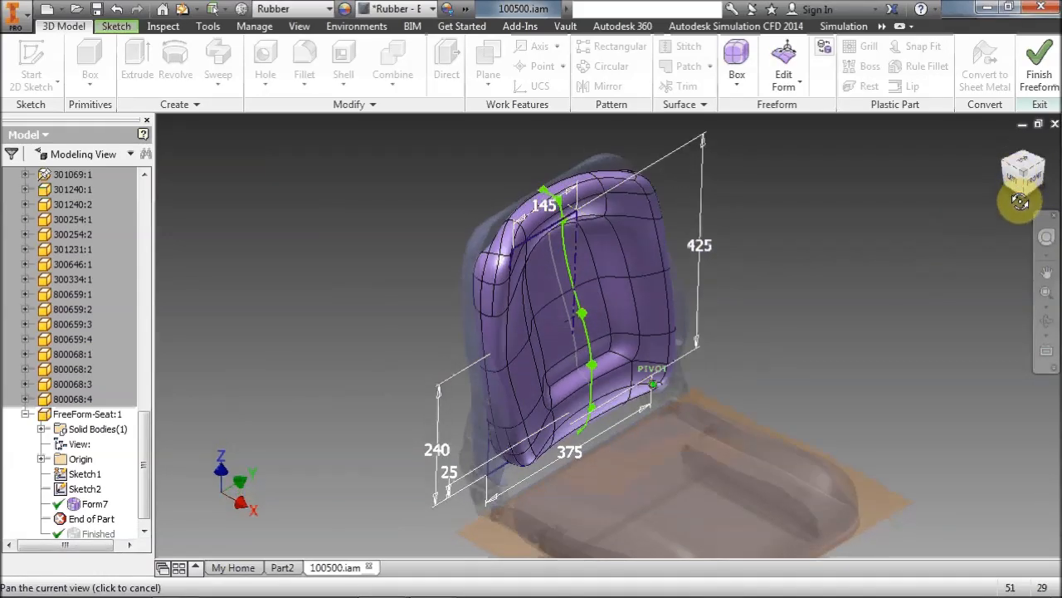
scroll(520, 262, "up", 5)
middle_click_drag(509, 252, 500, 451)
middle_click_drag(504, 399, 507, 423)
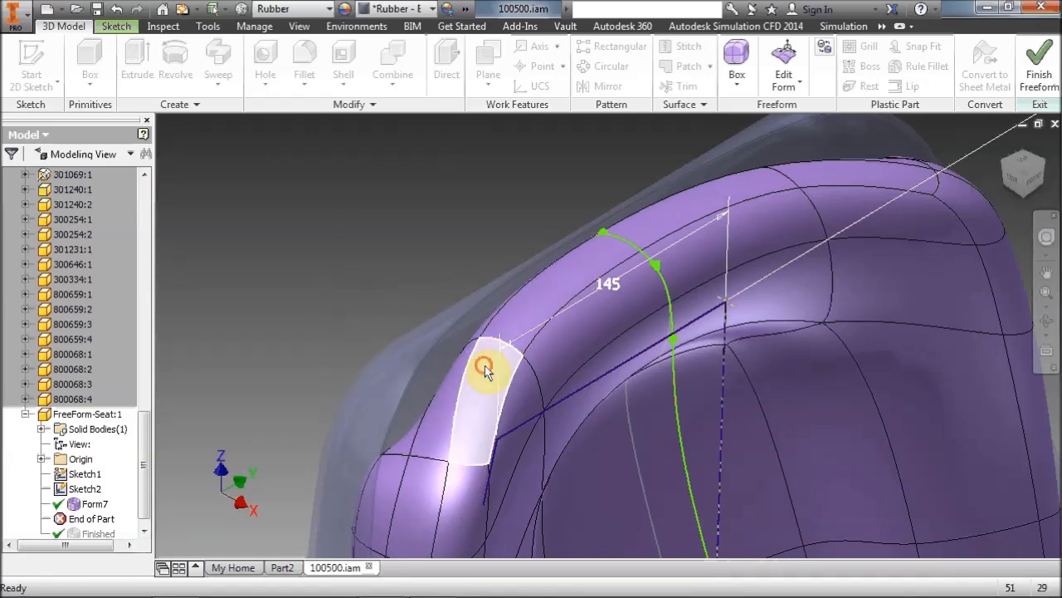
left_click(485, 371)
right_click(404, 212)
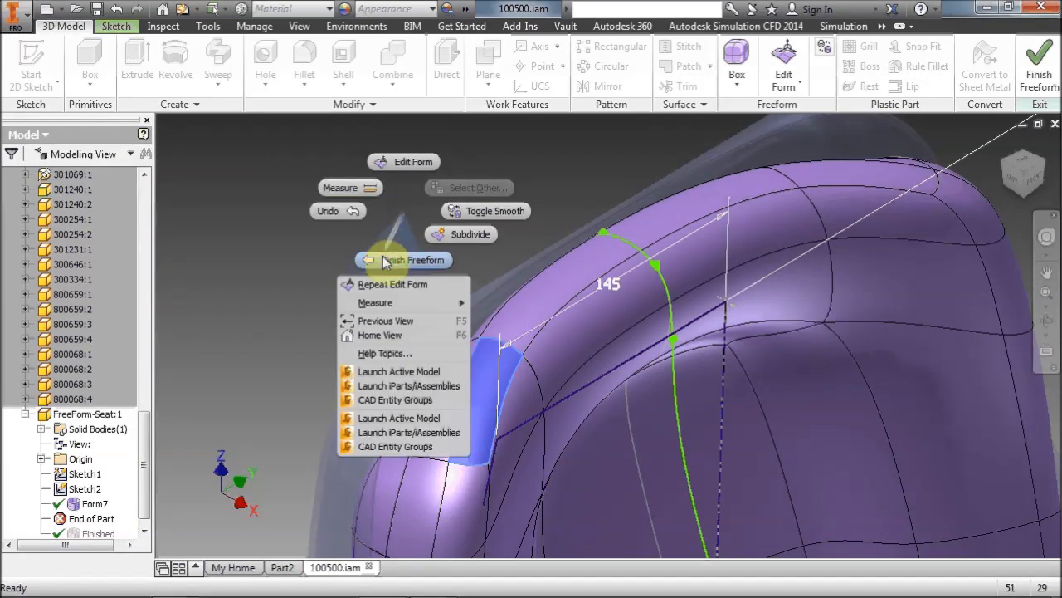
left_click(789, 83)
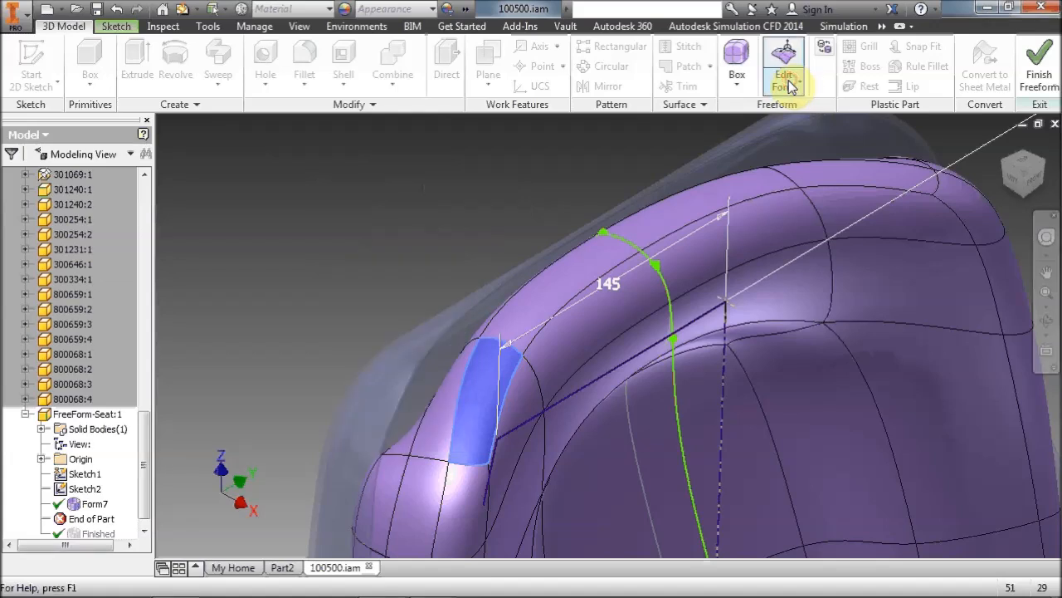
left_click(790, 87)
left_click(807, 181)
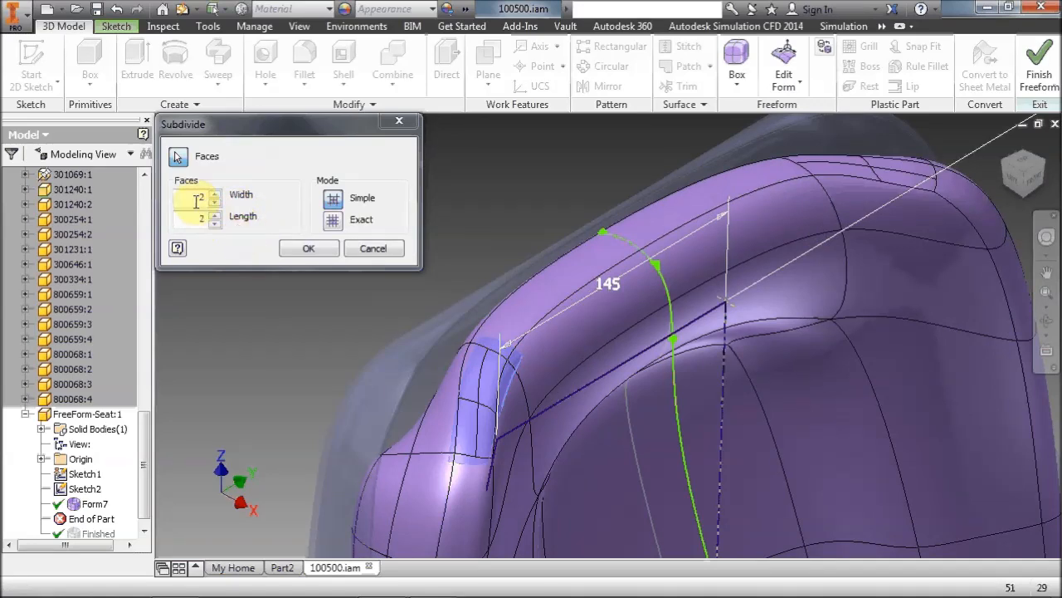
left_click(214, 203)
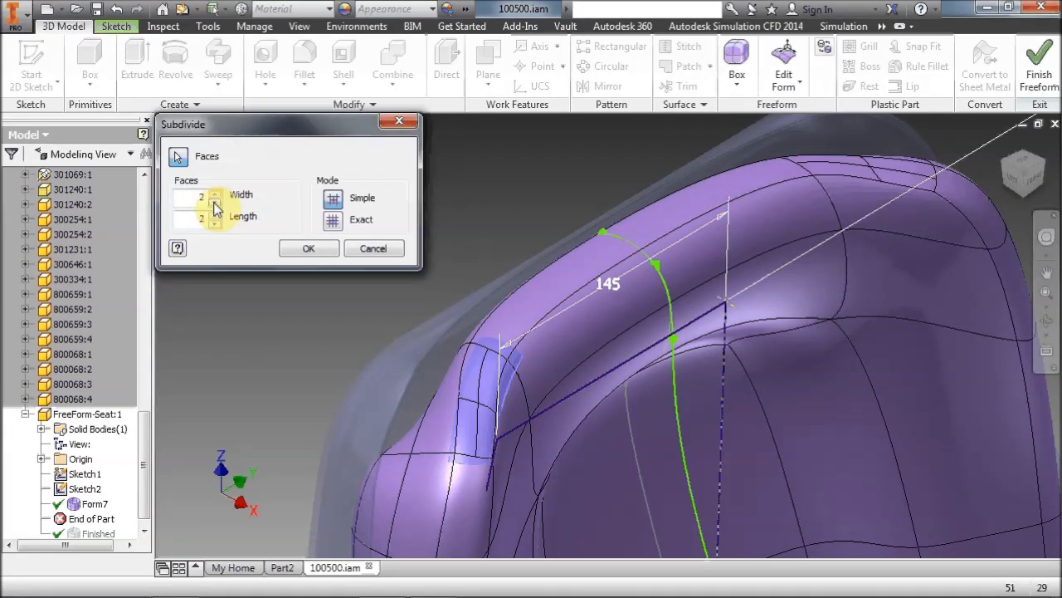
left_click(214, 207)
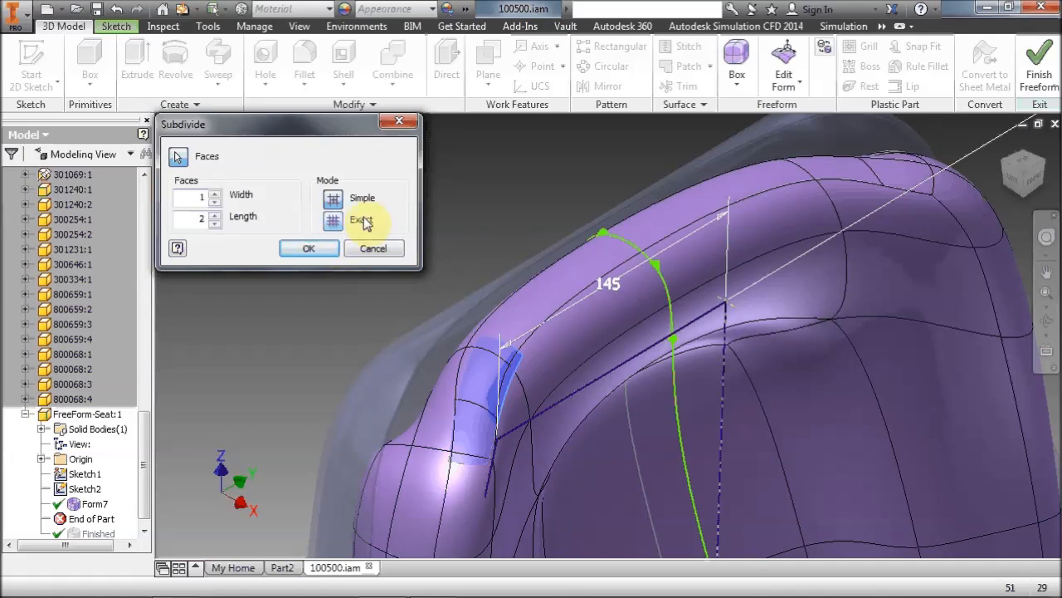
key("Return")
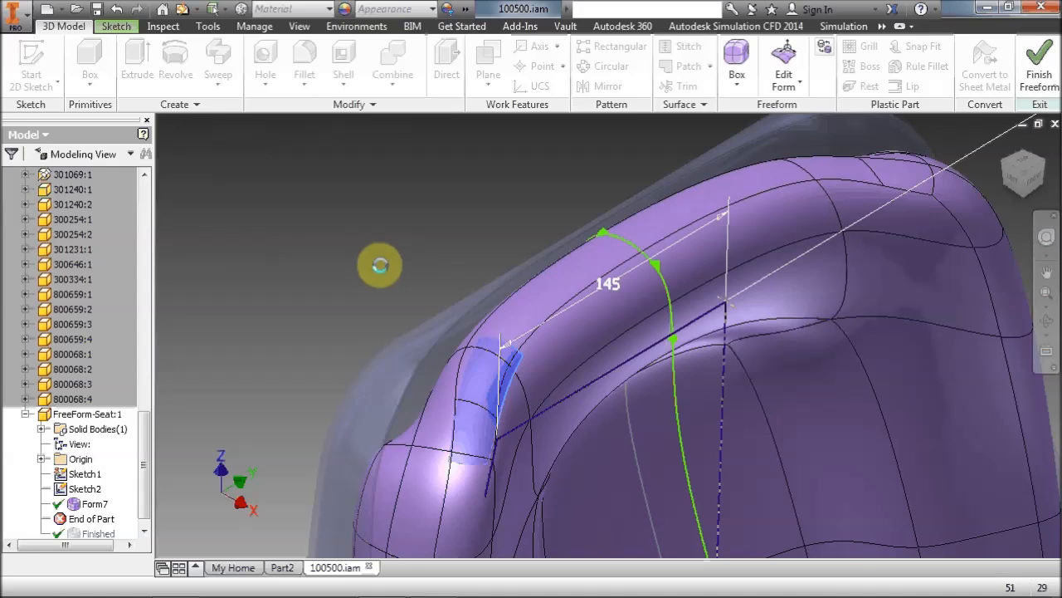
Extrude the two faces at the backrest's upper left corner upward by about 40 mm along Z with Edit Form
middle_click_drag(373, 266, 308, 224)
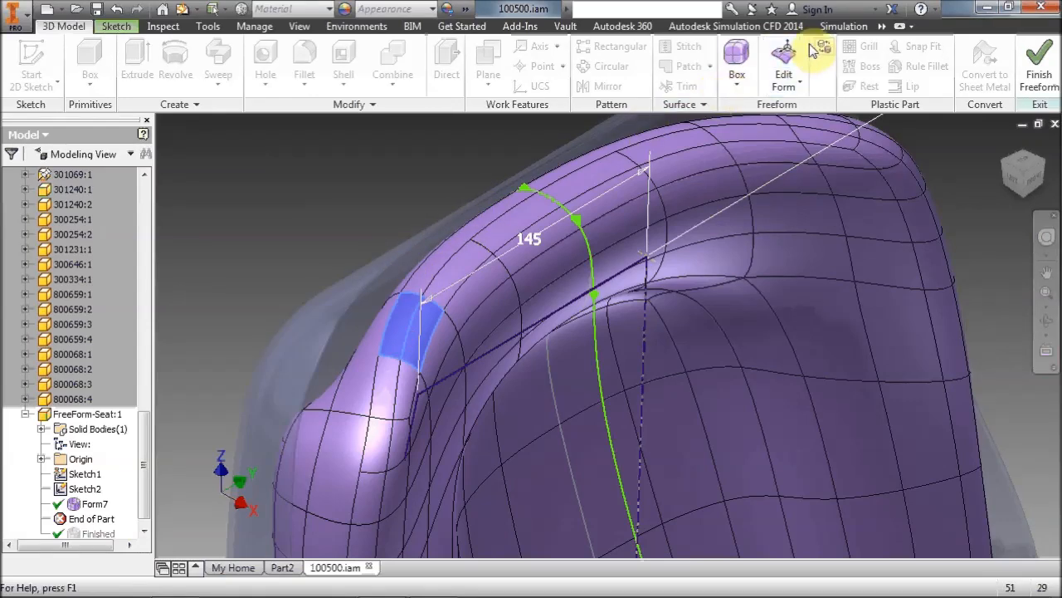
left_click(786, 53)
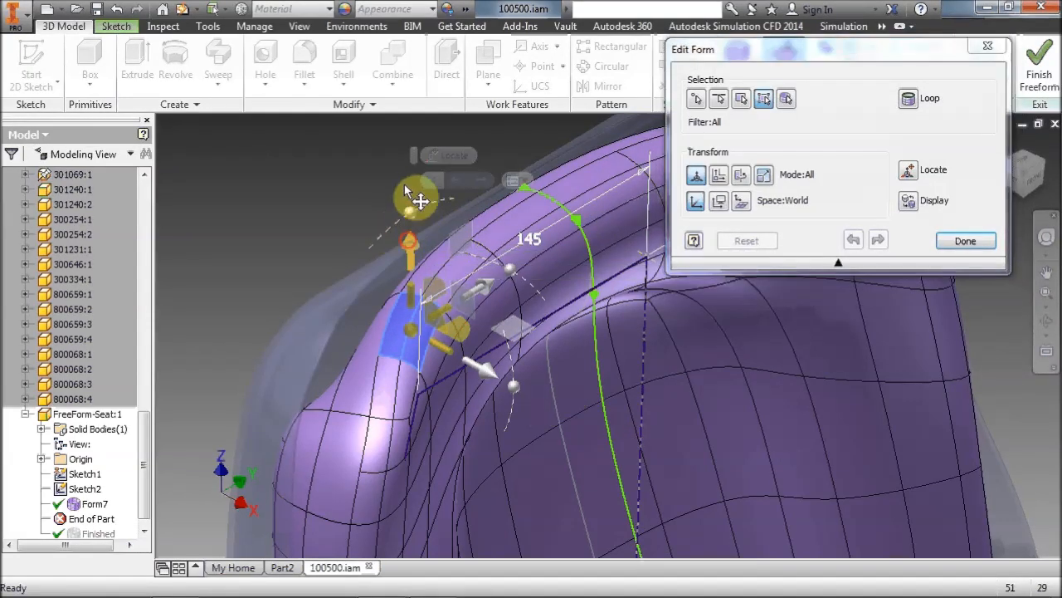
left_click_drag(405, 242, 403, 167)
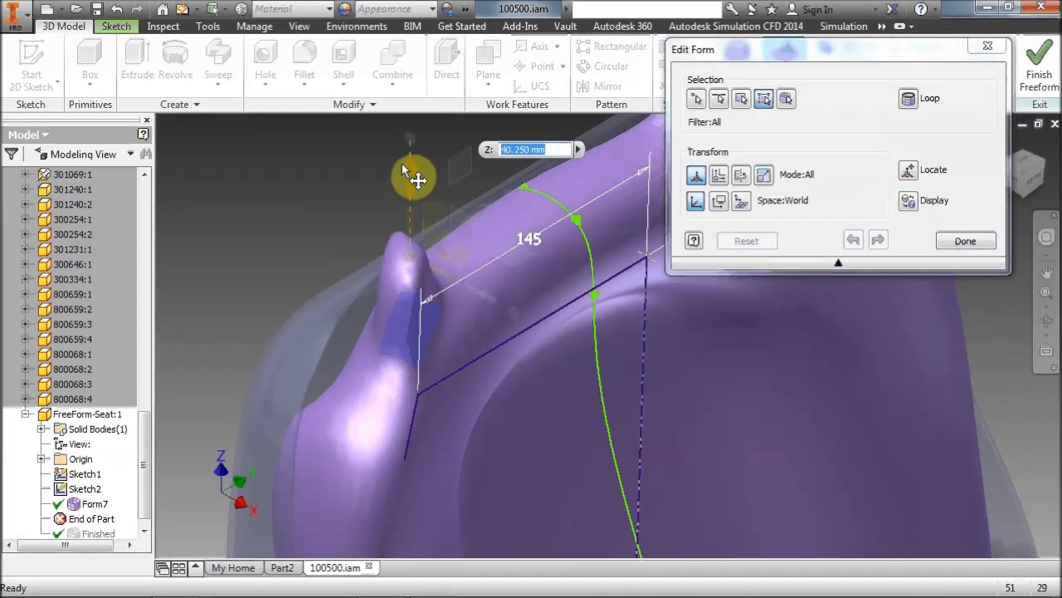
left_click(856, 241)
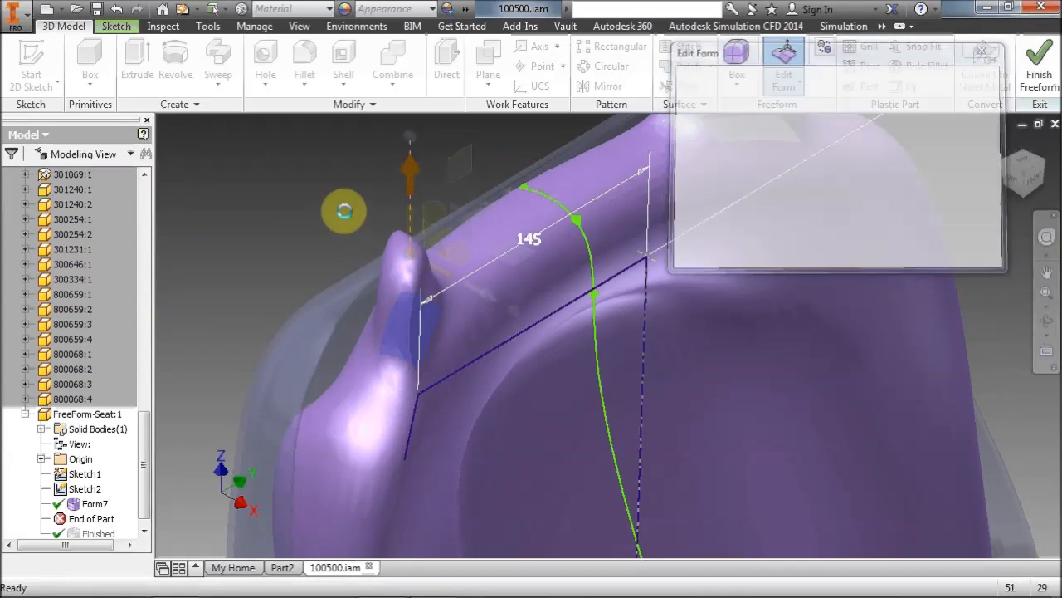
Extrude the end faces of the new left corner post farther upward along Z with Edit Form
middle_click_drag(348, 207, 403, 280)
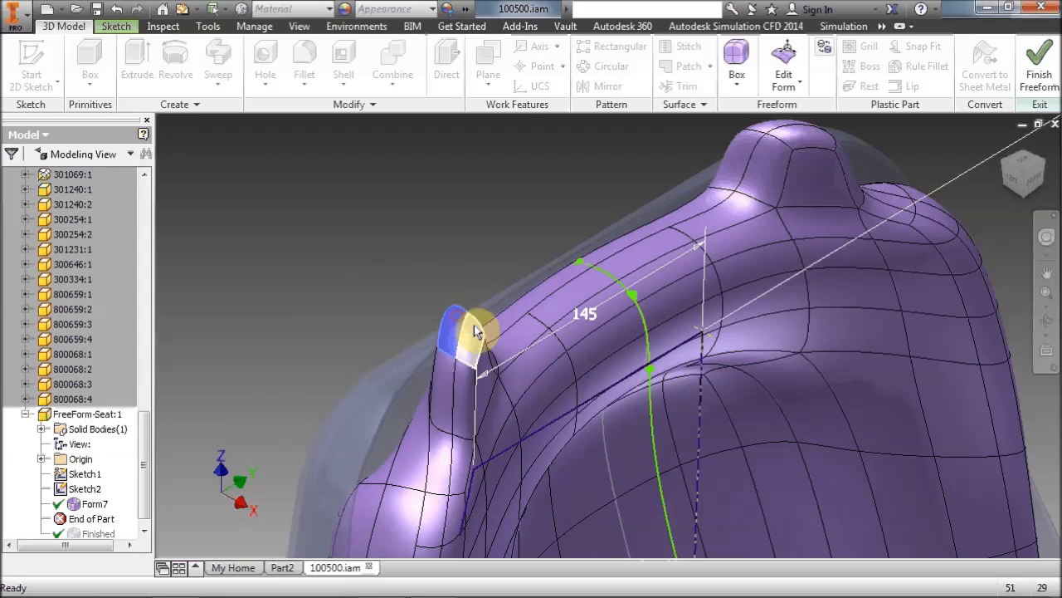
left_click(784, 67)
left_click_drag(455, 176, 455, 167)
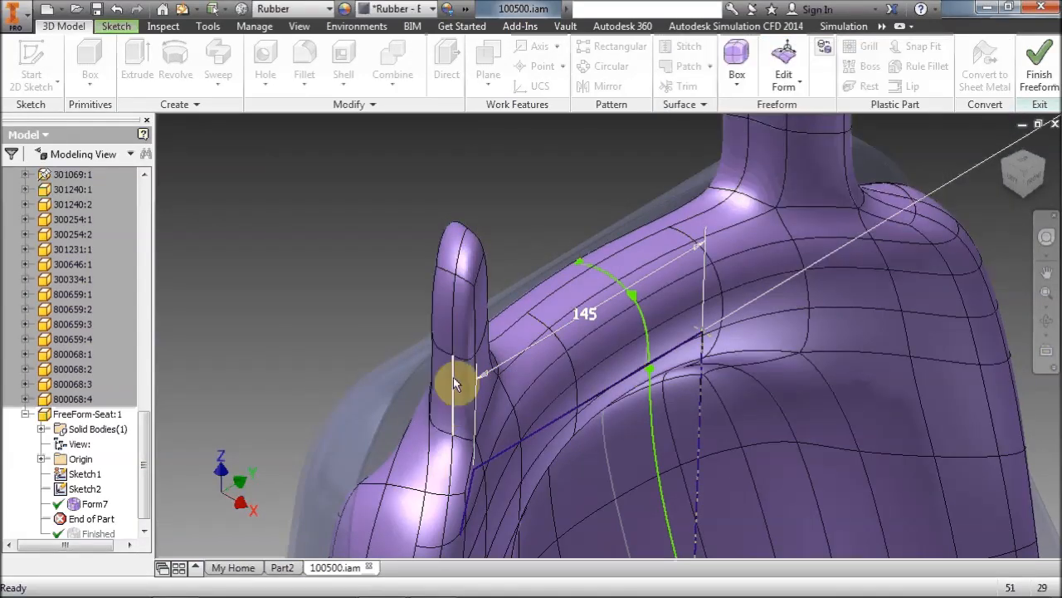
Bridge the facing inner faces of the two corner posts with 2 faces and 0.00 twists to form a handle
mouse_move(1022, 176)
left_mouse_down()
mouse_move(998, 131)
mouse_move(871, 129)
mouse_move(743, 145)
left_mouse_up()
middle_click_drag(788, 176, 769, 253)
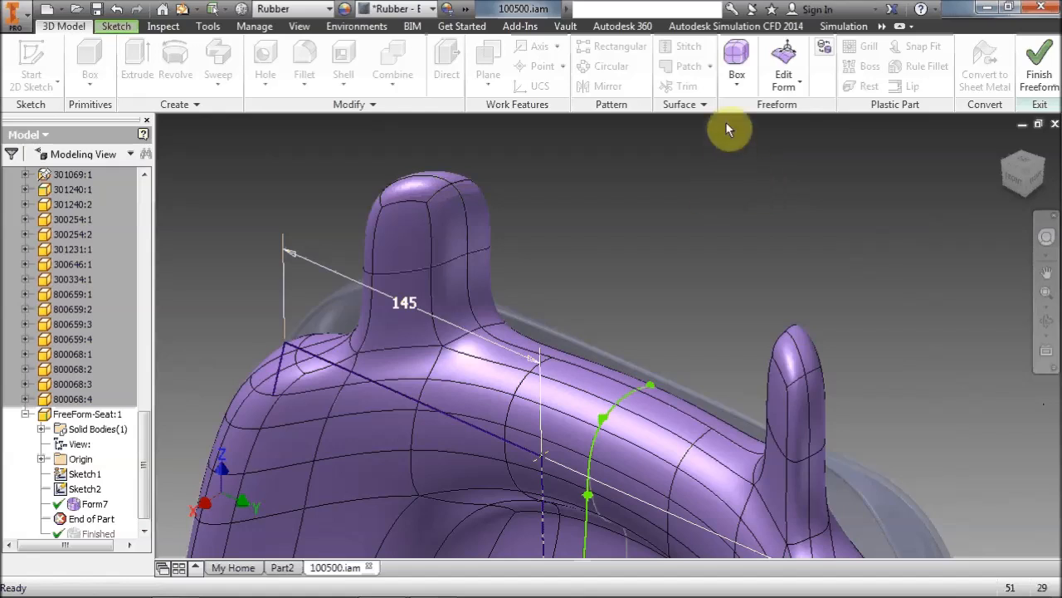
left_click(778, 86)
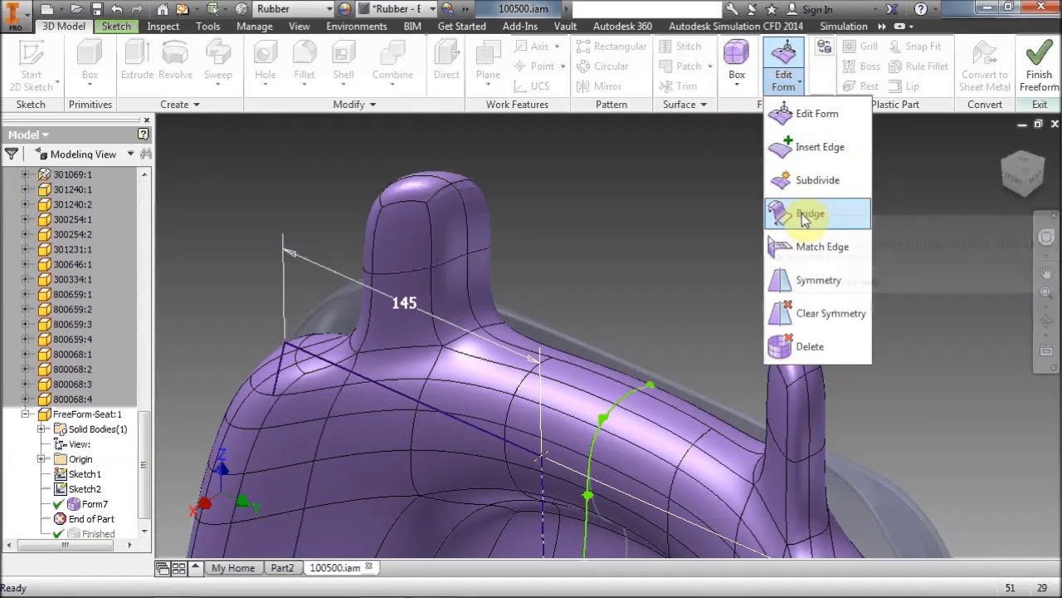
left_click(802, 214)
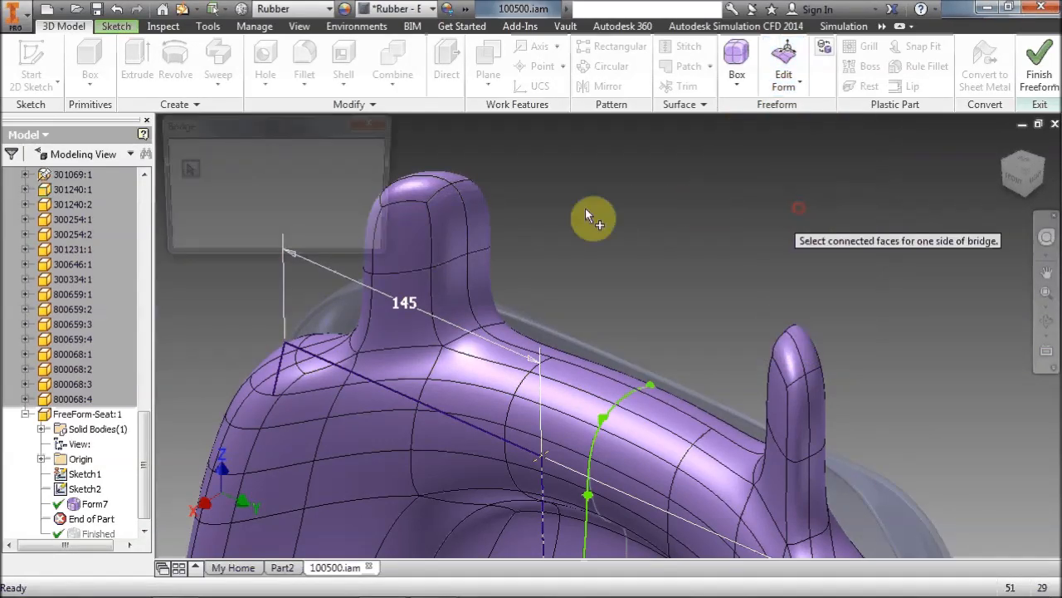
left_click(473, 218)
left_click(189, 202)
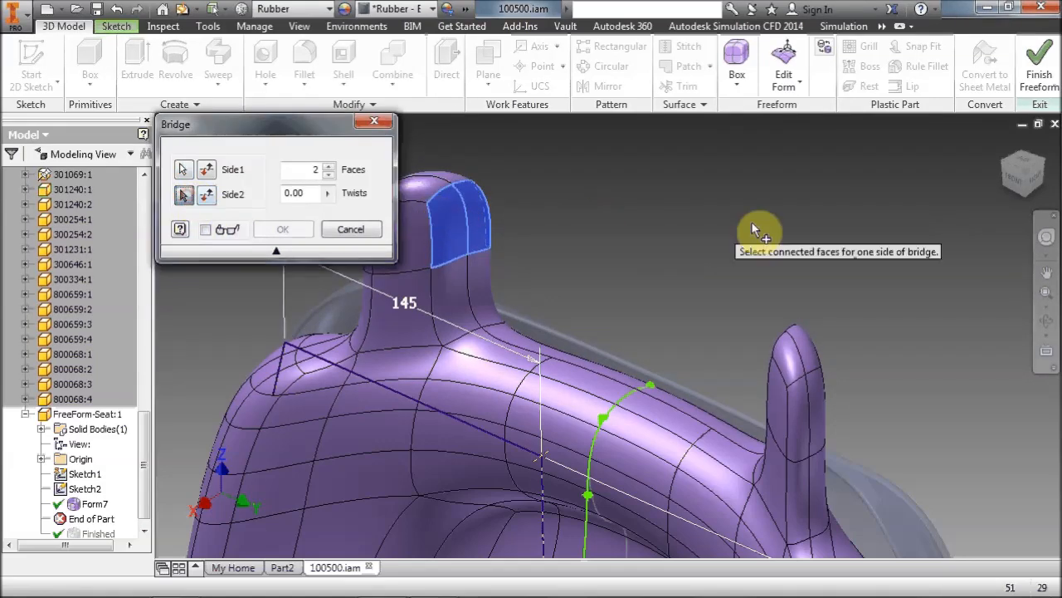
left_click_drag(1009, 187, 772, 308)
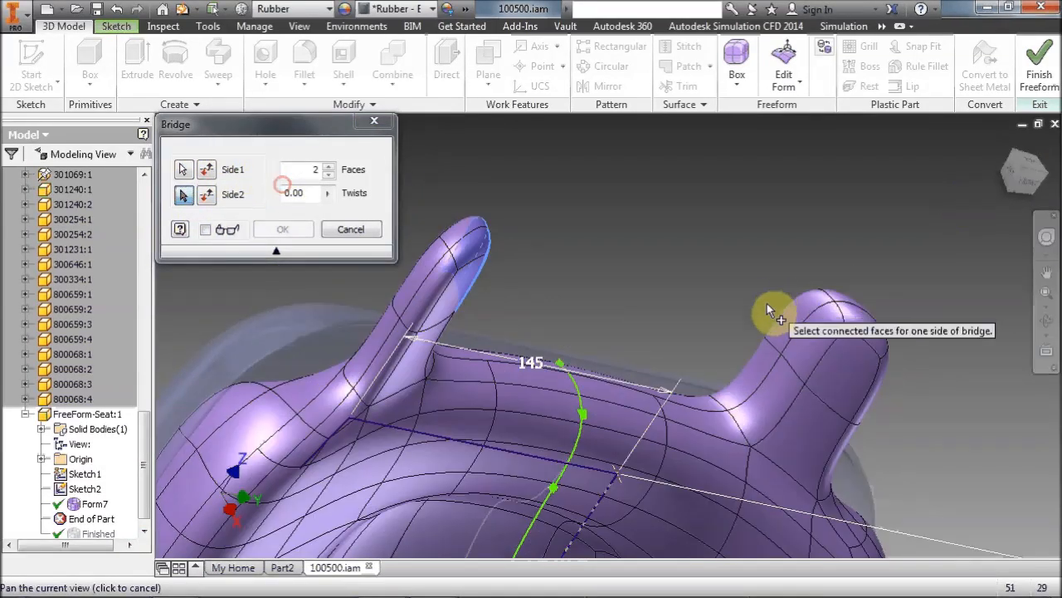
left_click(805, 328)
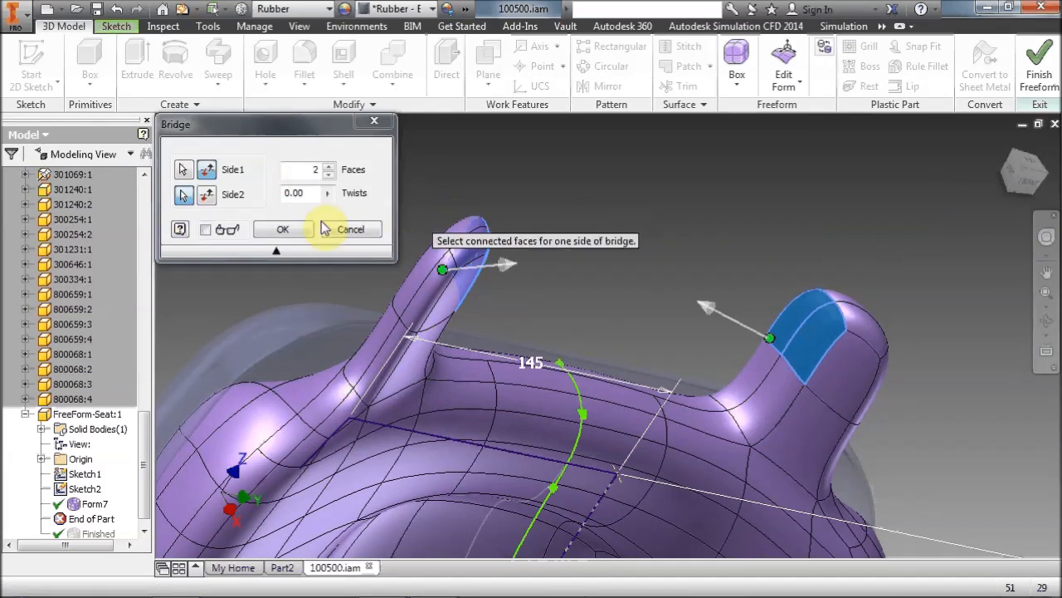
left_click(282, 229)
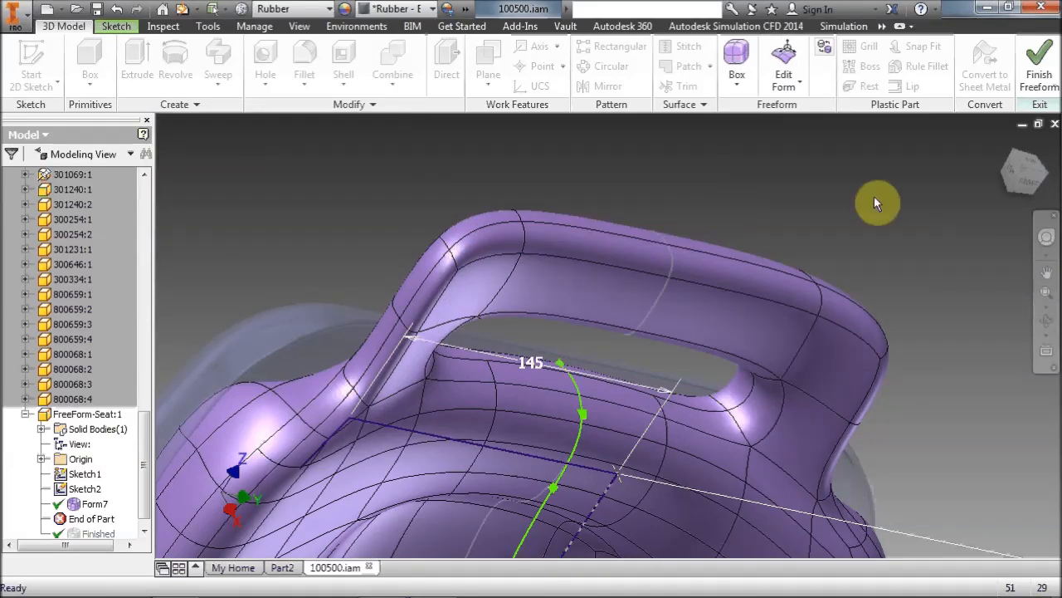
Finish the freeform edit of the backrest and return to the seat assembly
mouse_move(1024, 185)
left_mouse_down()
mouse_move(984, 178)
mouse_move(928, 143)
left_mouse_up()
scroll(715, 198, "up", 3)
scroll(747, 176, "down", 3)
middle_click_drag(731, 175, 673, 143)
scroll(741, 158, "up", 3)
scroll(742, 158, "up", 3)
left_click(1040, 63)
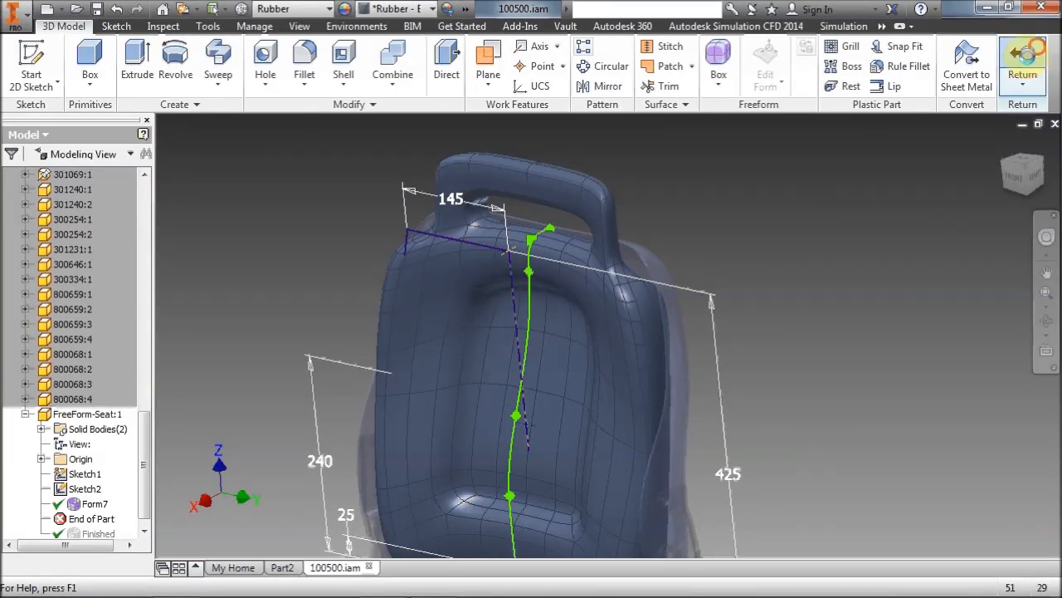
left_click(1022, 71)
left_click_drag(1006, 182, 1061, 184)
mouse_move(833, 229)
left_mouse_down()
mouse_move(730, 305)
mouse_move(866, 291)
left_mouse_up()
left_click_drag(344, 266, 282, 278)
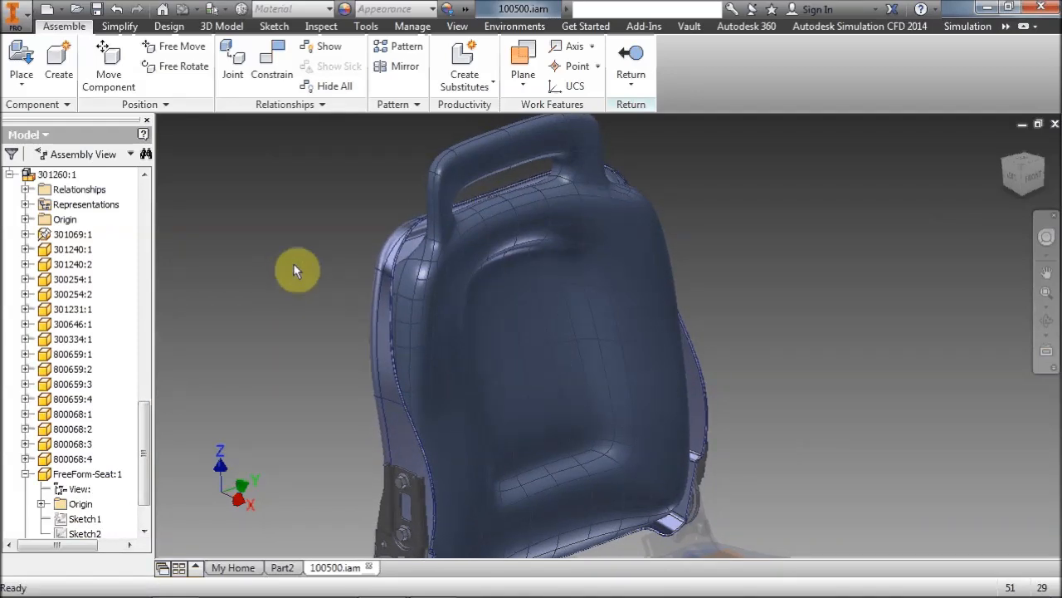
middle_click_drag(289, 268, 337, 270)
left_click_drag(1025, 173, 923, 191)
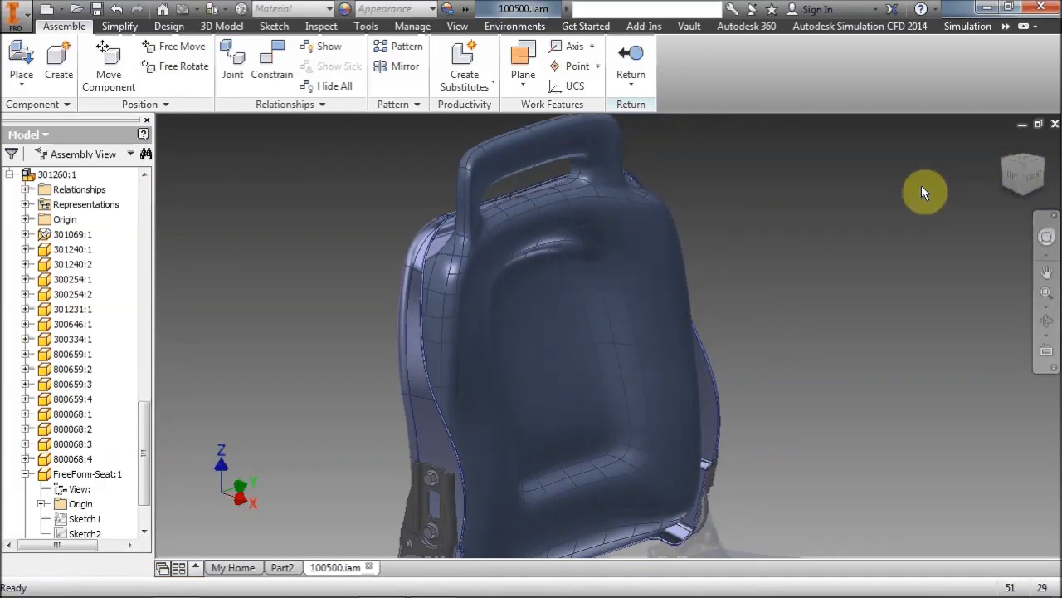
Open the part Isolation Switch.ipt from the 4_Direct Editing folder
left_click(75, 9)
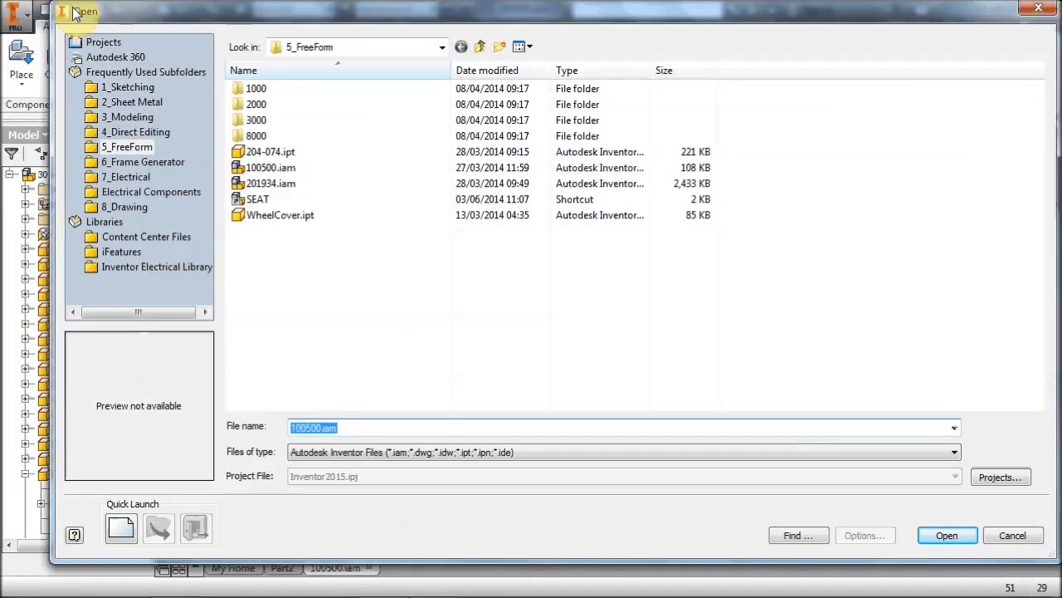
left_click(126, 132)
left_click(282, 136)
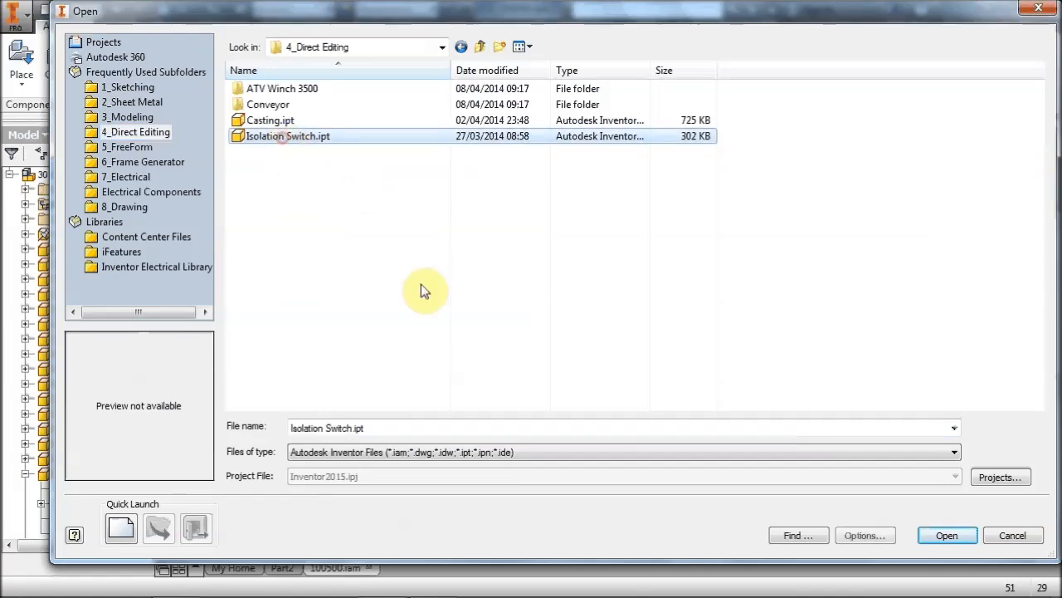
left_click(946, 535)
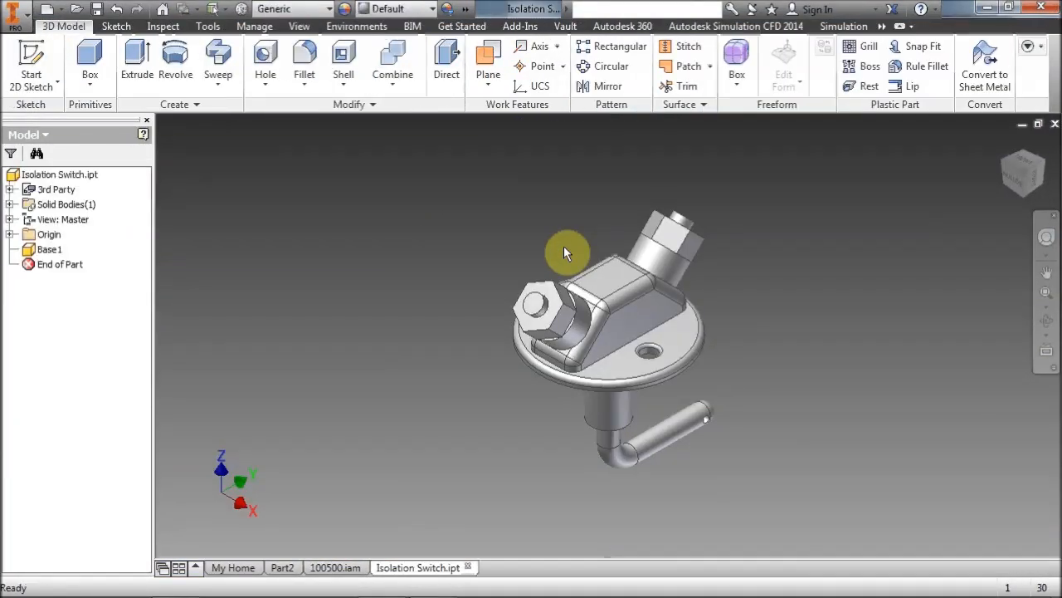
Examine the isolation switch from behind and highlight its solid body through the Solid Bodies folder
left_click(1011, 190)
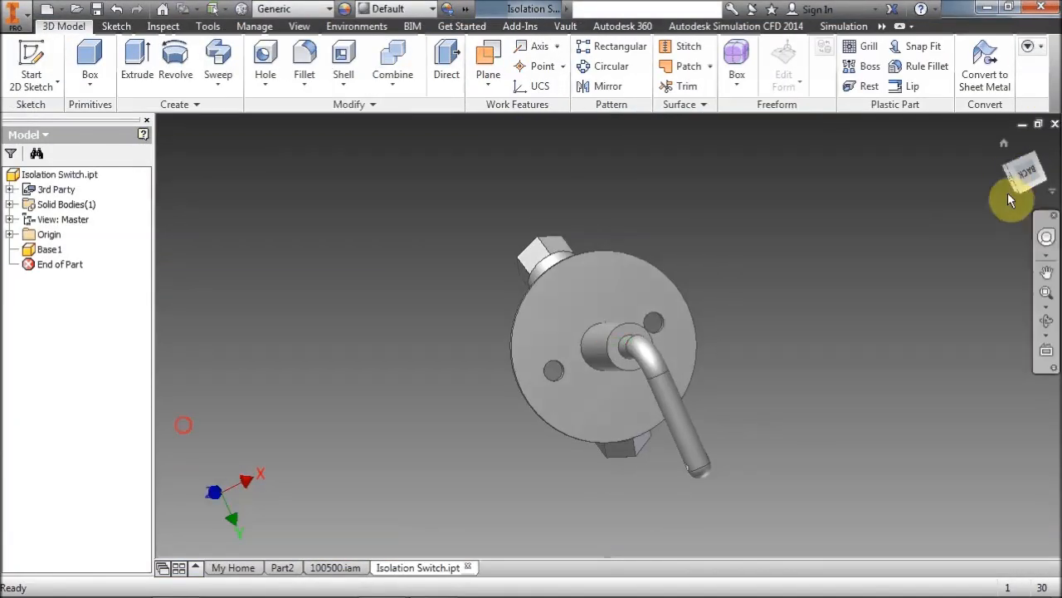
mouse_move(1010, 170)
left_mouse_down()
mouse_move(1034, 179)
mouse_move(1037, 166)
mouse_move(1033, 178)
left_mouse_up()
mouse_move(410, 291)
middle_mouse_down()
mouse_move(360, 233)
mouse_move(349, 240)
middle_mouse_up()
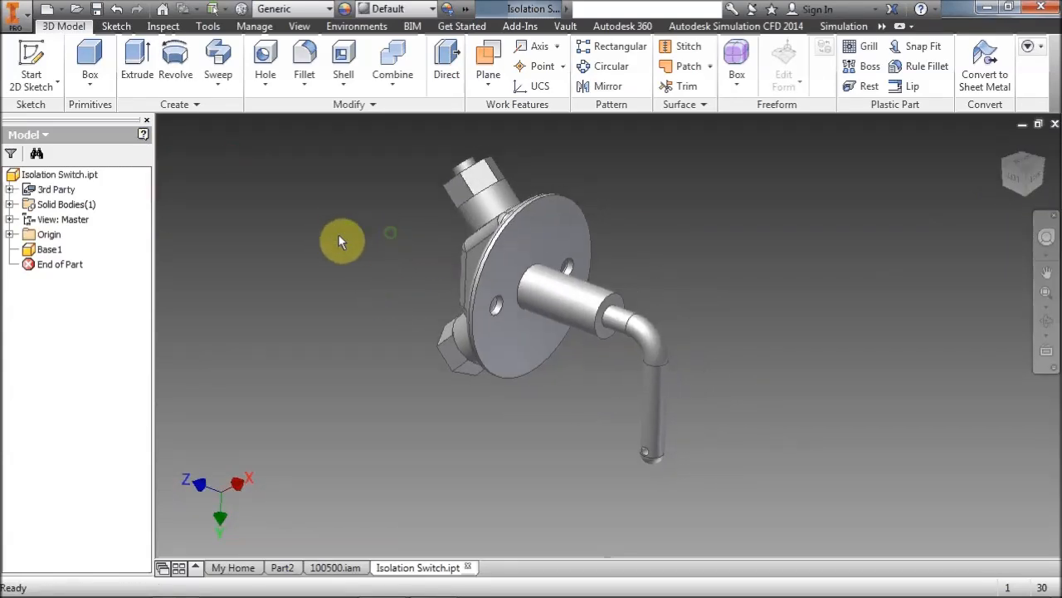
left_click(9, 204)
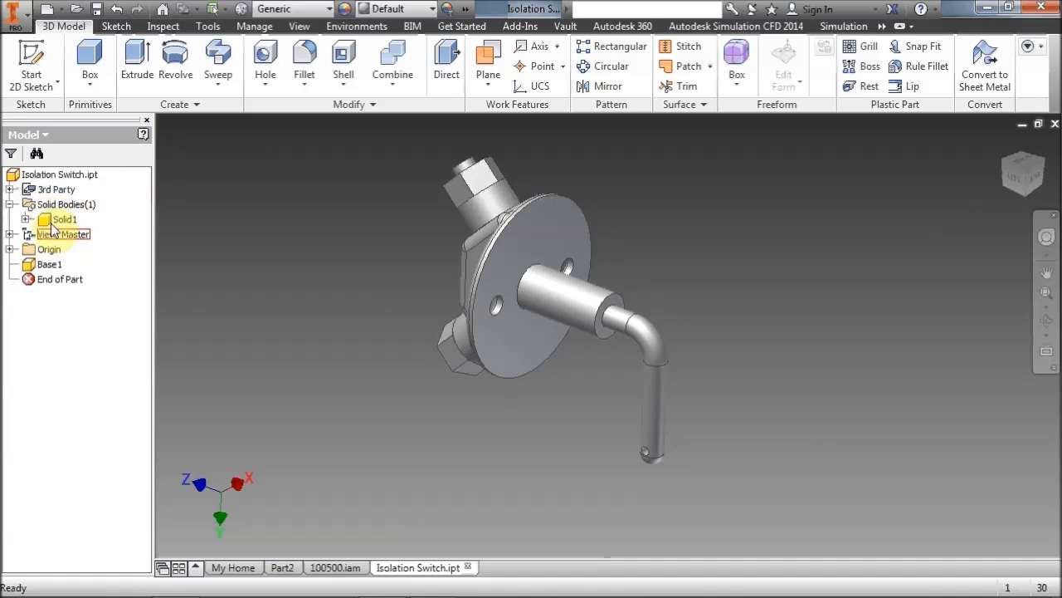
left_click(55, 221)
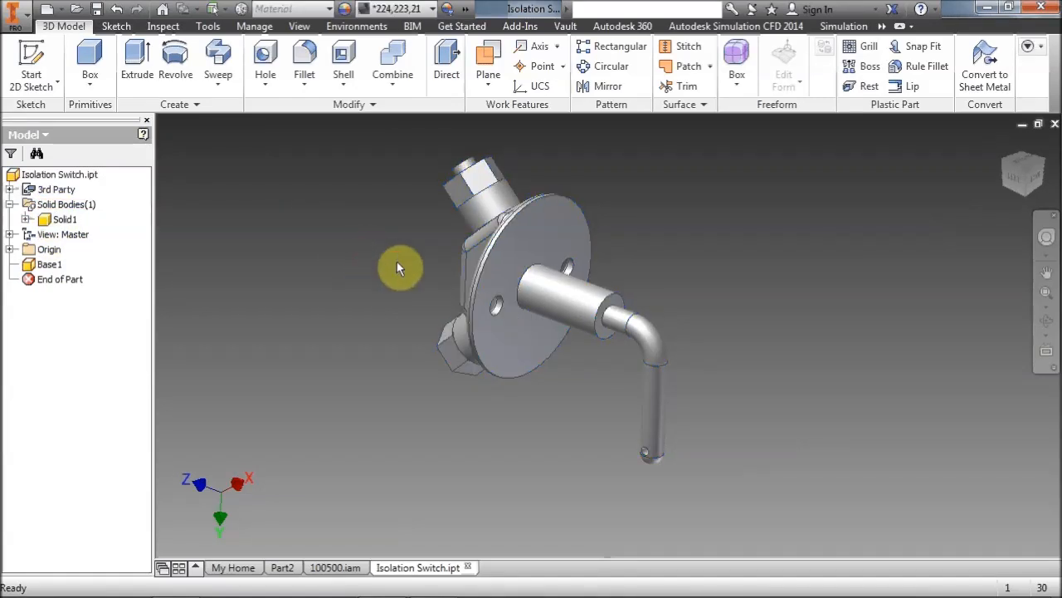
scroll(397, 262, "up", 3)
scroll(397, 267, "down", 5)
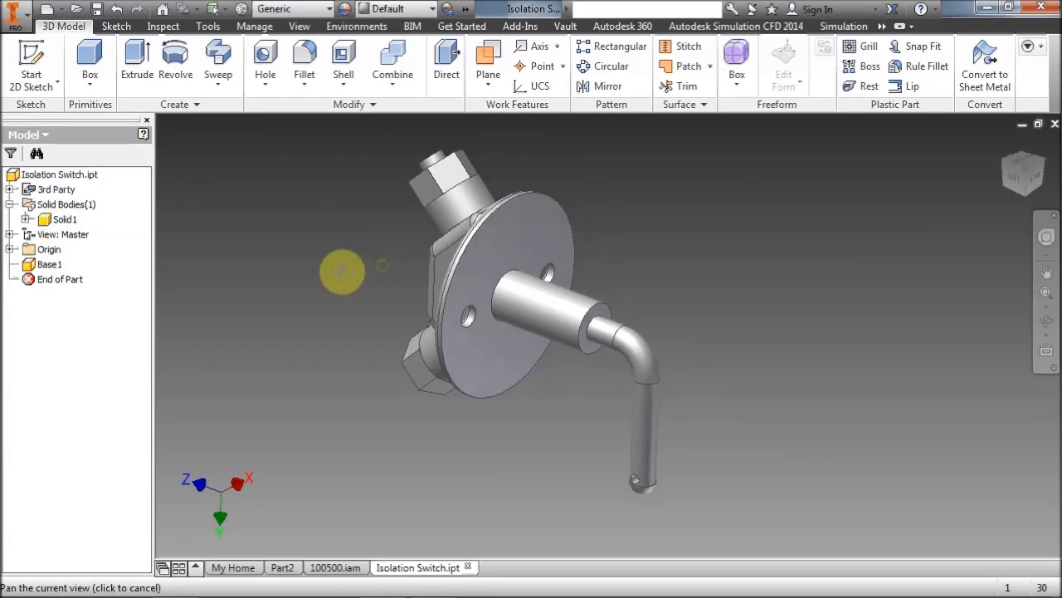
left_click(64, 219)
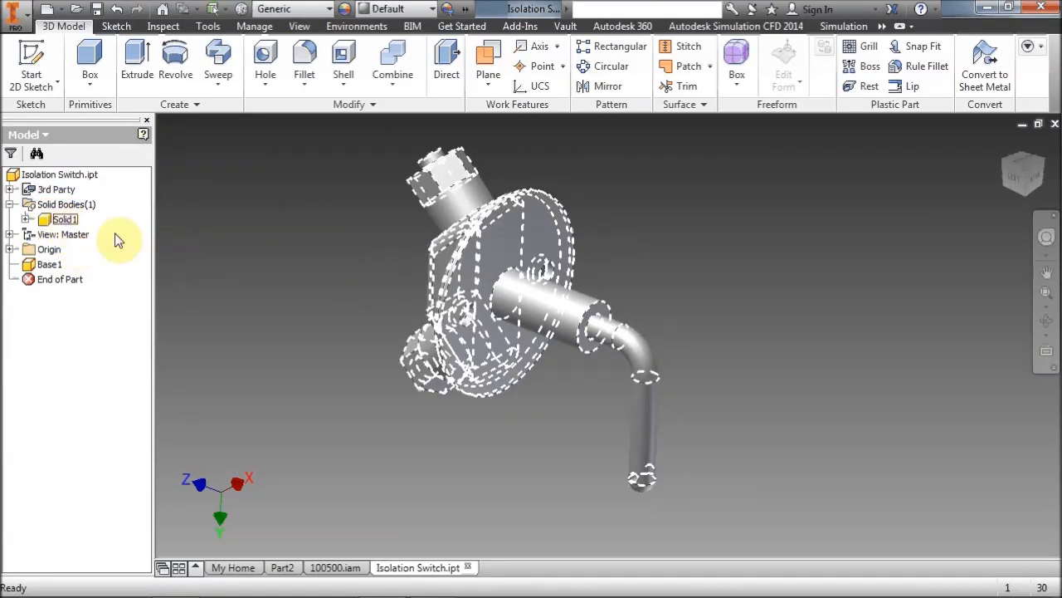
left_click(333, 238)
middle_click_drag(340, 250, 323, 261)
left_click_drag(1009, 177, 1007, 166)
mouse_move(832, 227)
middle_mouse_down()
mouse_move(829, 210)
mouse_move(834, 220)
middle_mouse_up()
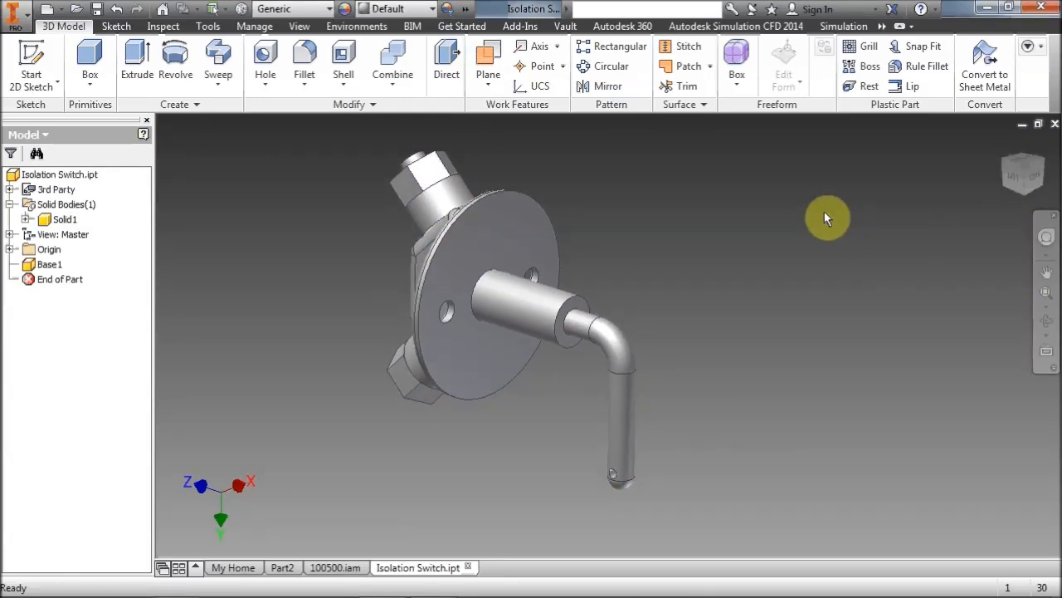
Start a direct edit and select all faces of the switch's bent handle
left_click(447, 75)
middle_click_drag(607, 157, 626, 162)
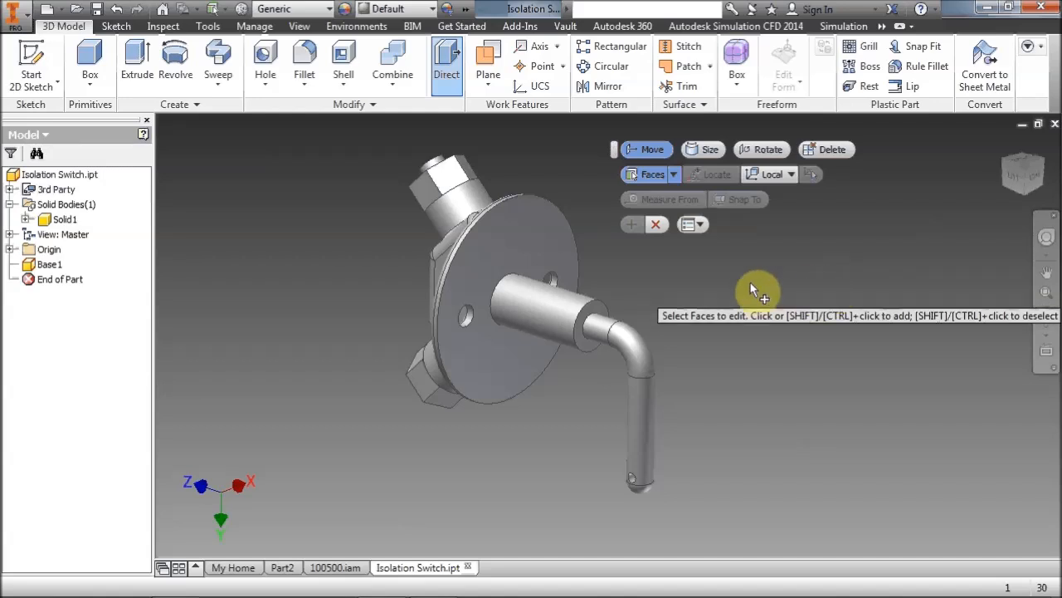
left_click(1009, 178)
left_click_drag(783, 295, 687, 466)
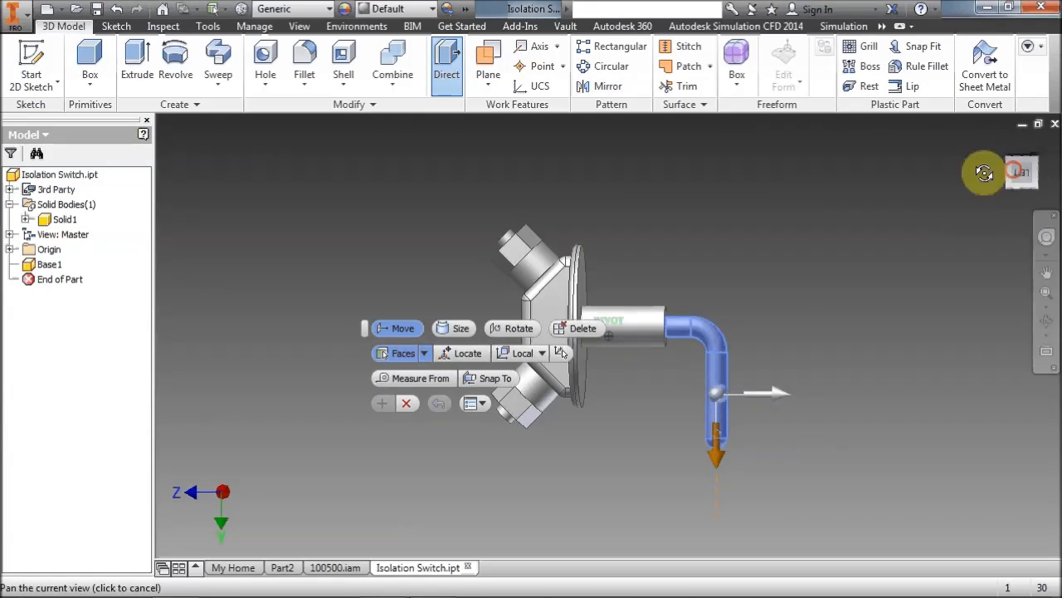
left_click(1000, 168)
Locate the Move triad at the centre of the cylindrical boss's end face
left_click_drag(365, 328, 317, 268)
left_click(415, 292)
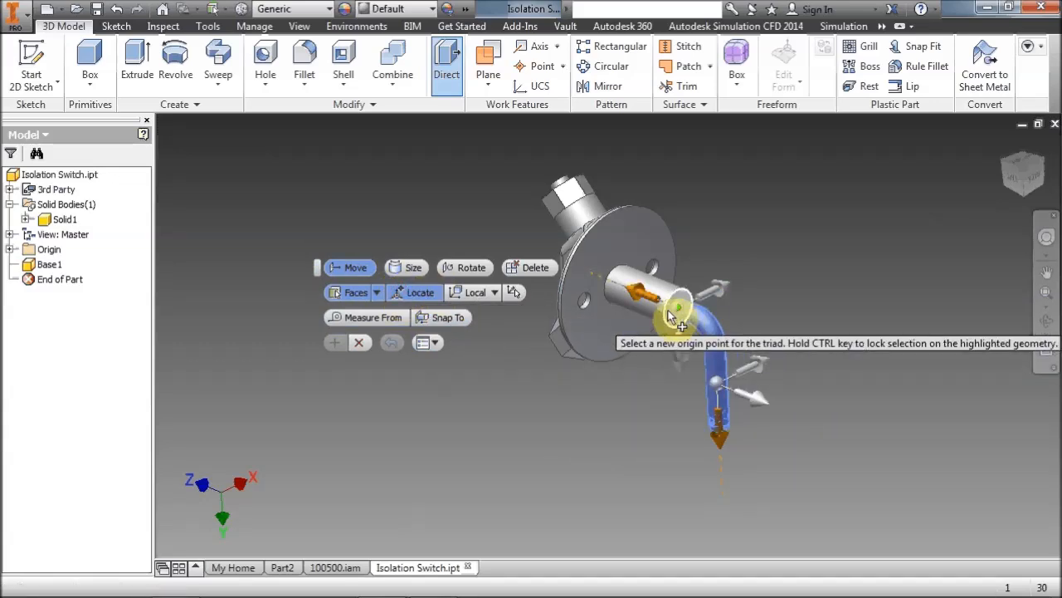
scroll(671, 318, "up", 2)
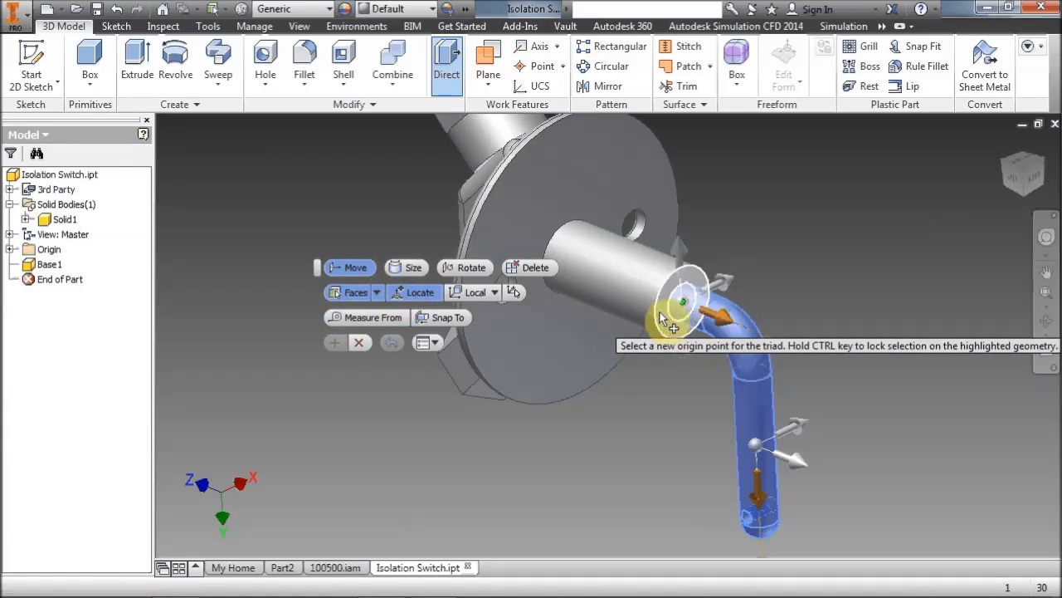
left_click(662, 317)
middle_click_drag(735, 235, 694, 223)
Switch the direct edit to Rotate and locate the rotation triad at the centre of the boss's end, where the handle exits
left_click(456, 267)
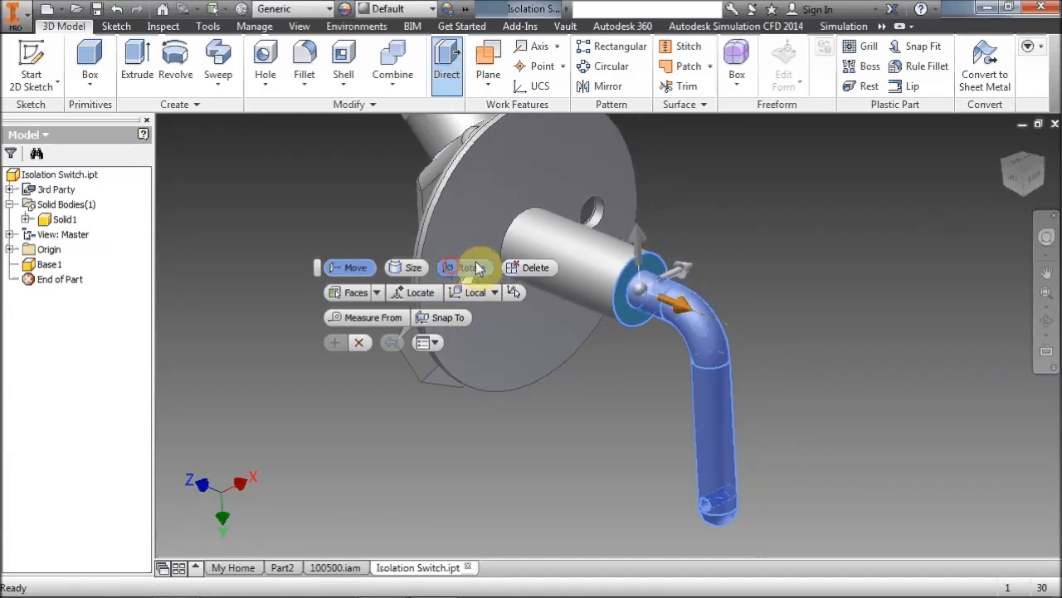
left_click(641, 287, "ctrl")
left_click(423, 292)
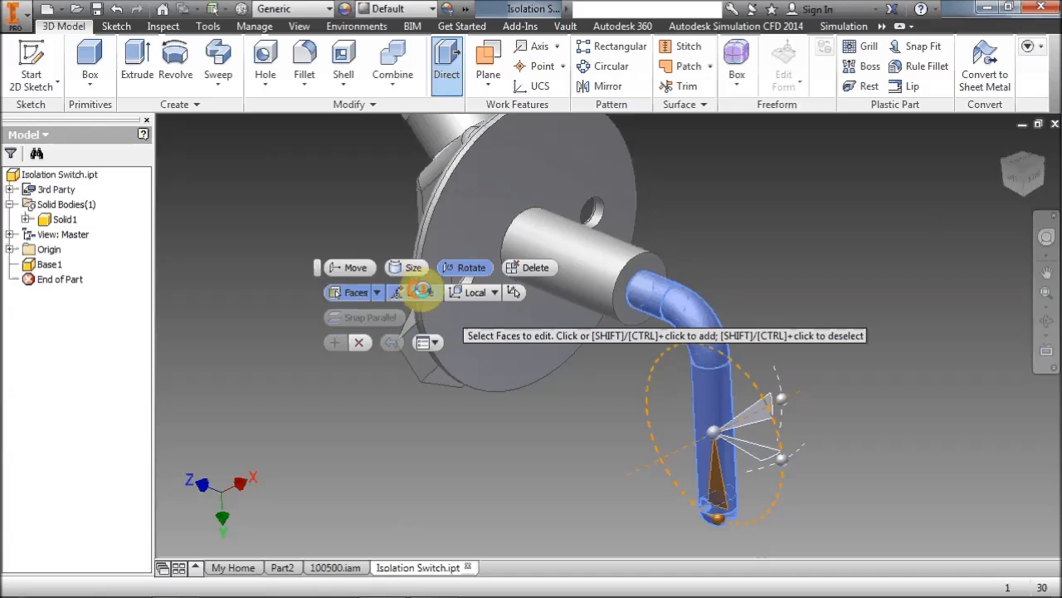
left_click(641, 287)
middle_click_drag(759, 228, 794, 240)
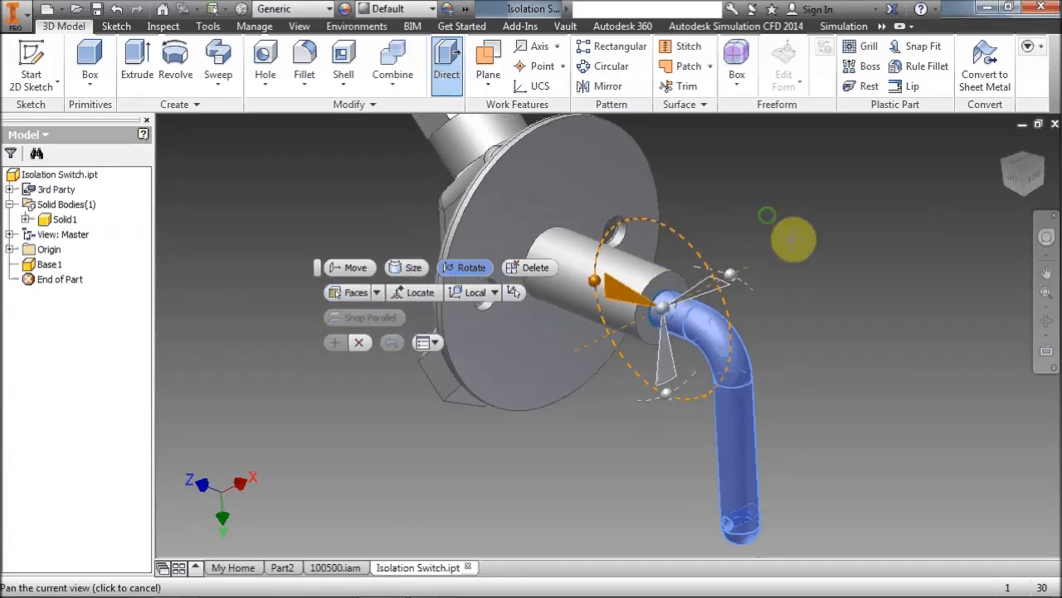
left_click(415, 292)
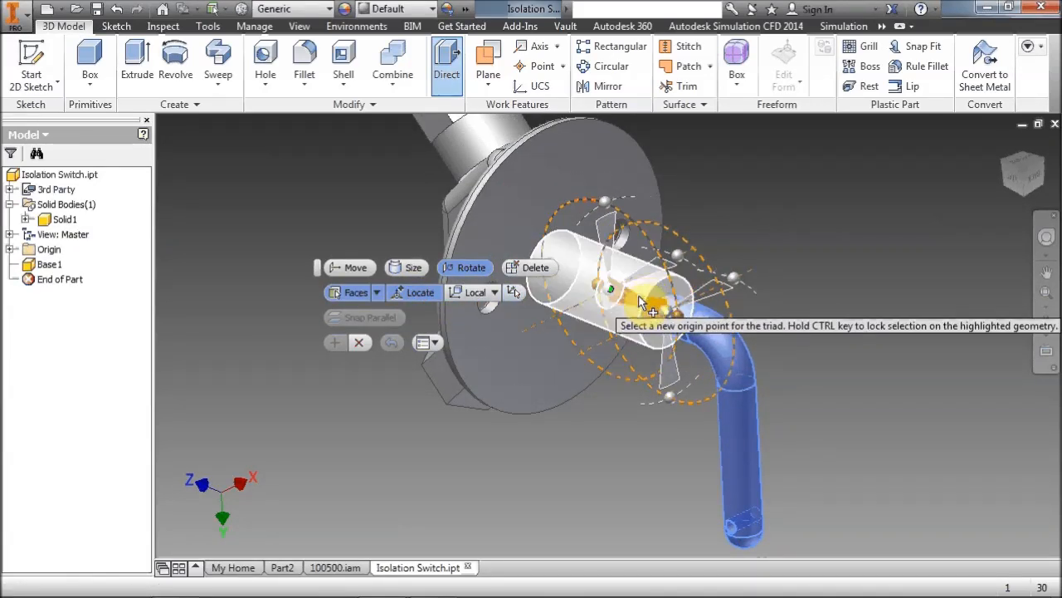
left_click(660, 279)
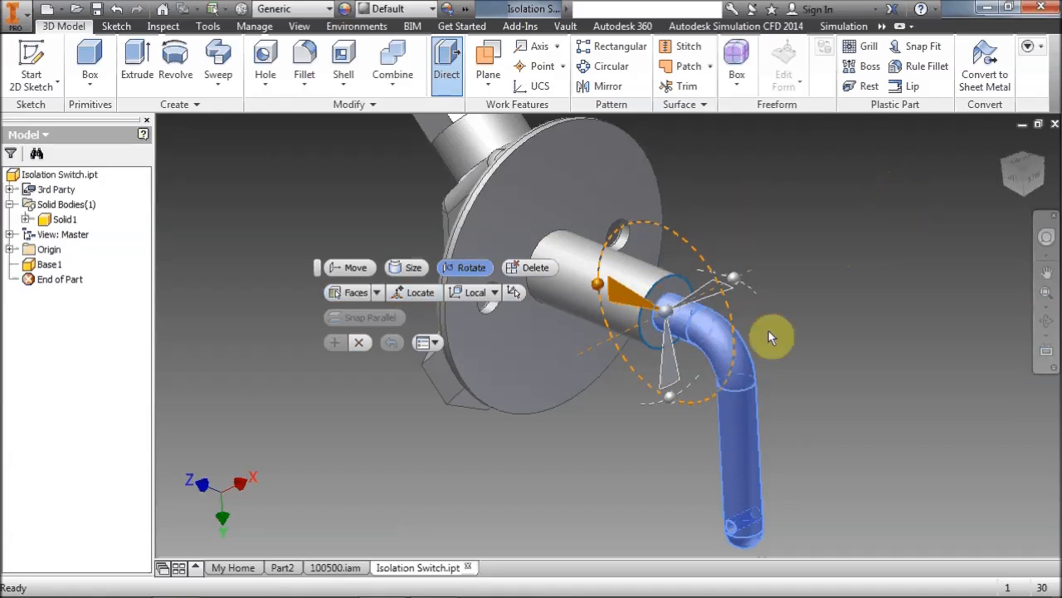
Rotate the selected handle faces about the boss axis with the named angle Switch=20, apply the edit and finish the direct edit
left_click_drag(671, 404, 644, 411)
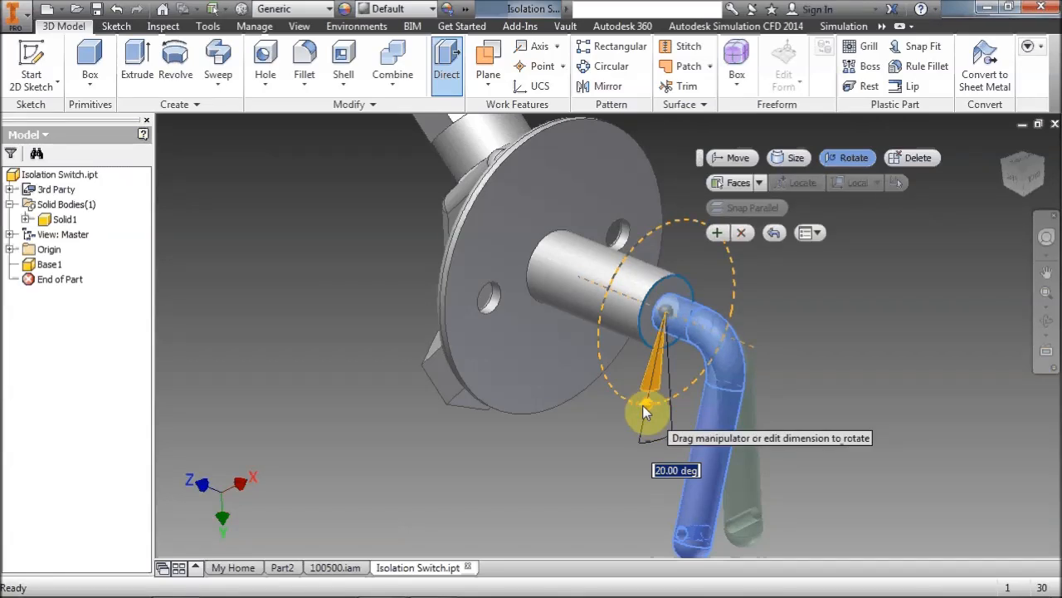
type("Switc")
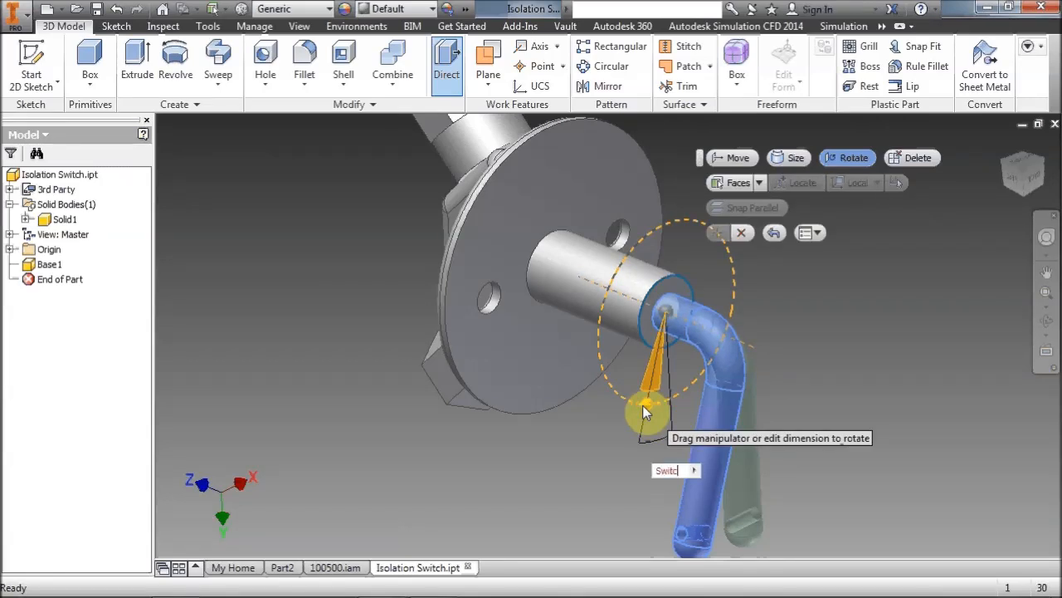
type("h=20")
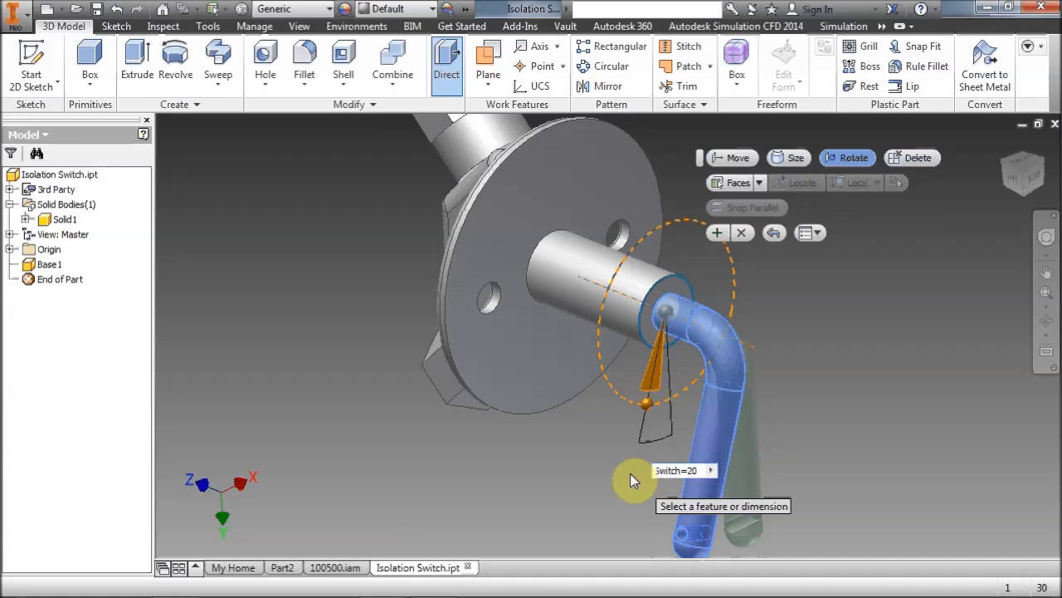
left_click(665, 471)
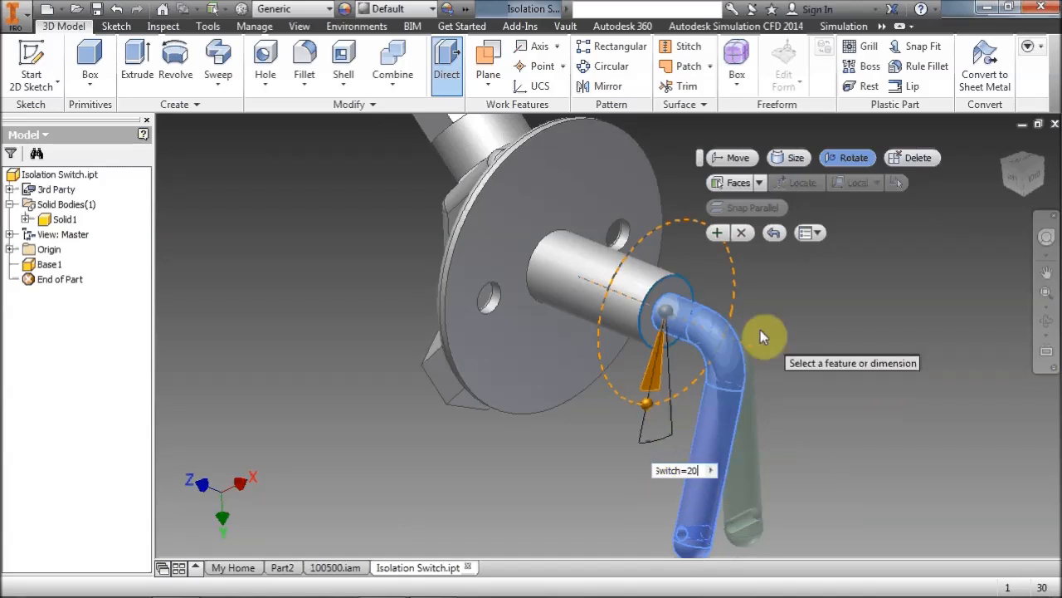
left_click(719, 233)
right_click(828, 298)
middle_click_drag(829, 296, 623, 300)
left_click(655, 223)
scroll(738, 306, "up", 3)
scroll(709, 304, "down", 3)
scroll(708, 303, "up", 3)
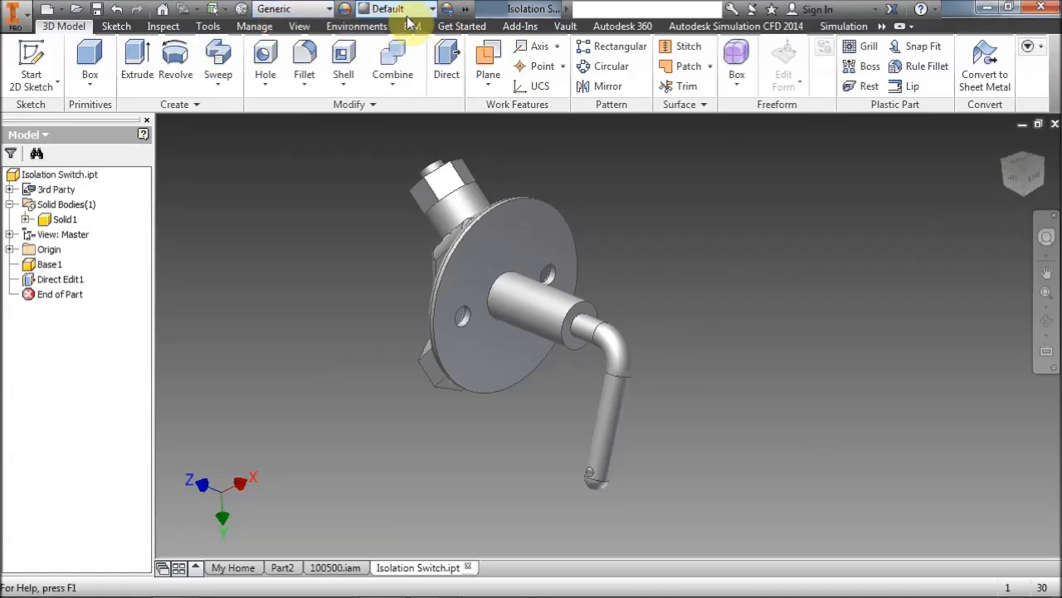
Try -20 deg for the Switch model parameter, replace it with 45 deg and close the parameters table
left_click(468, 9)
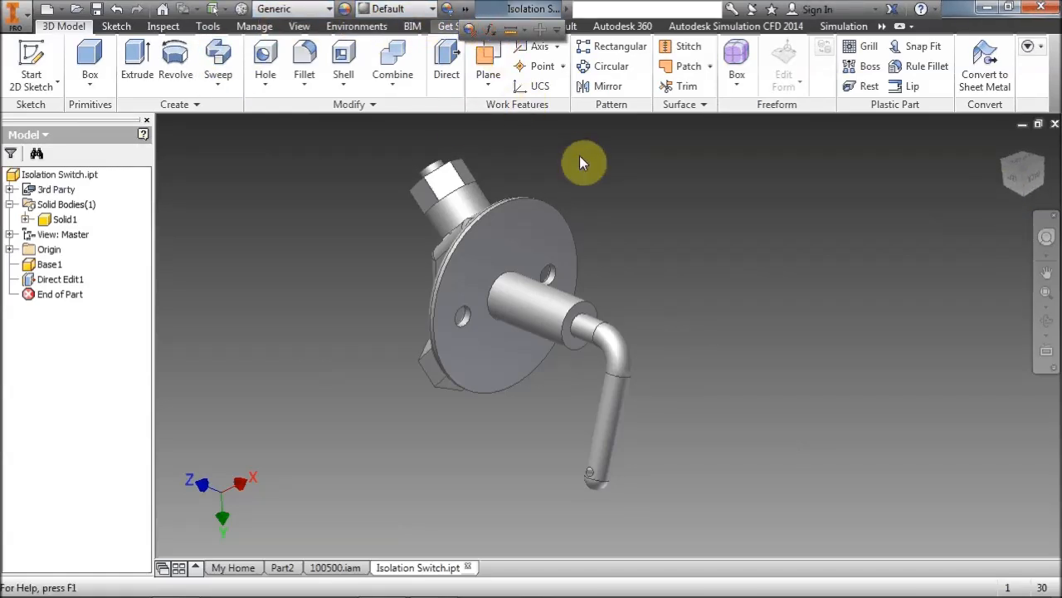
left_click(491, 29)
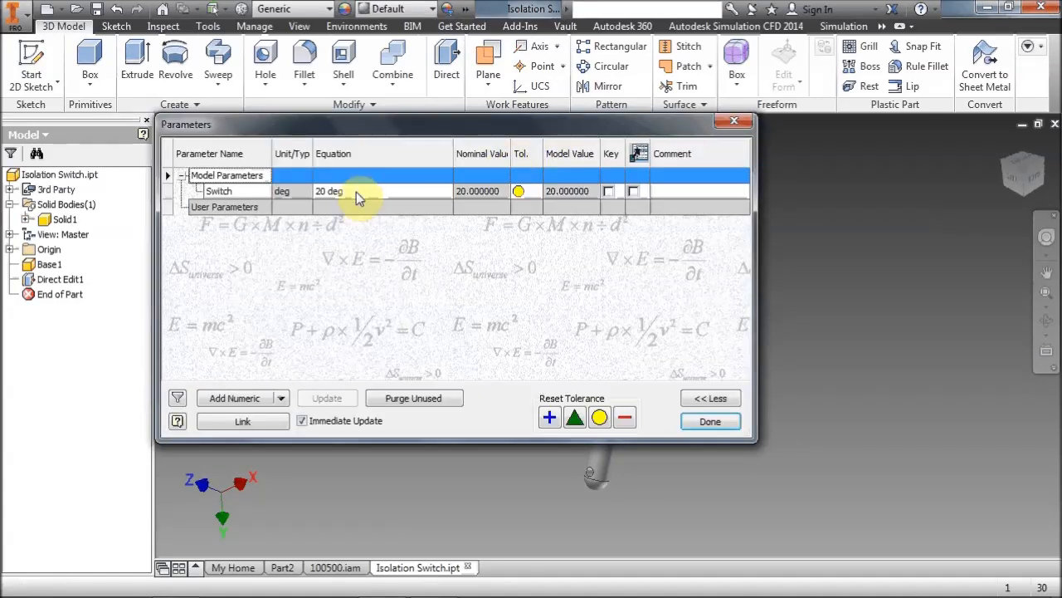
left_click(346, 191)
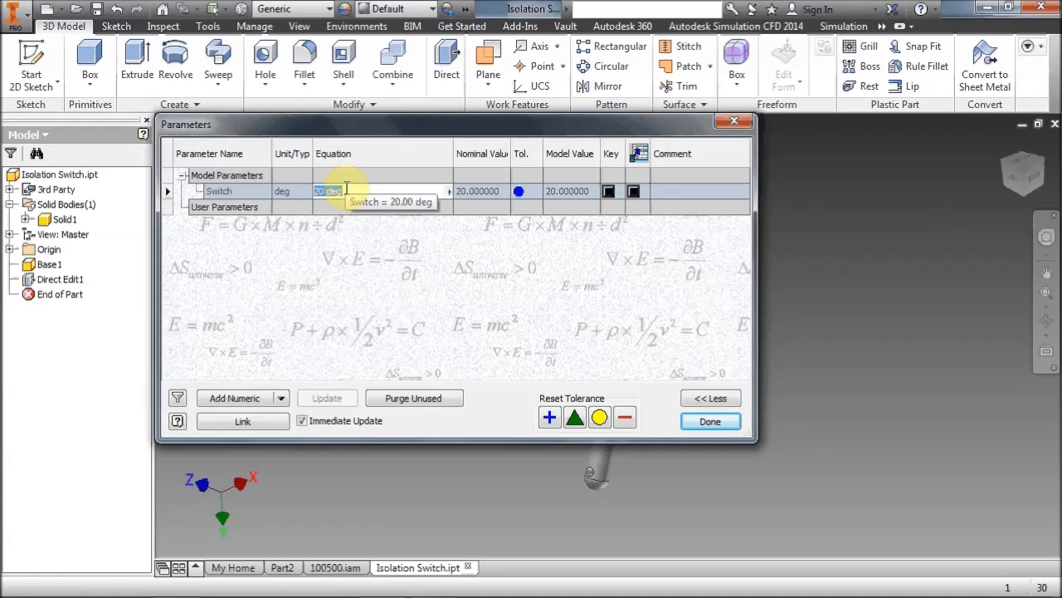
type("-2")
key("Return")
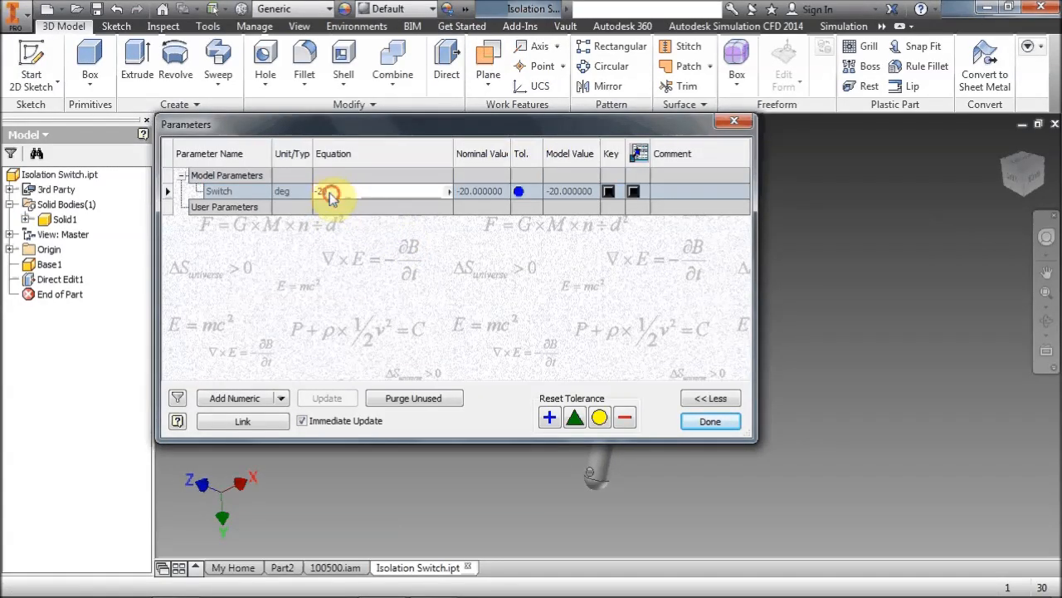
left_click(332, 191)
type("45")
left_click(710, 421)
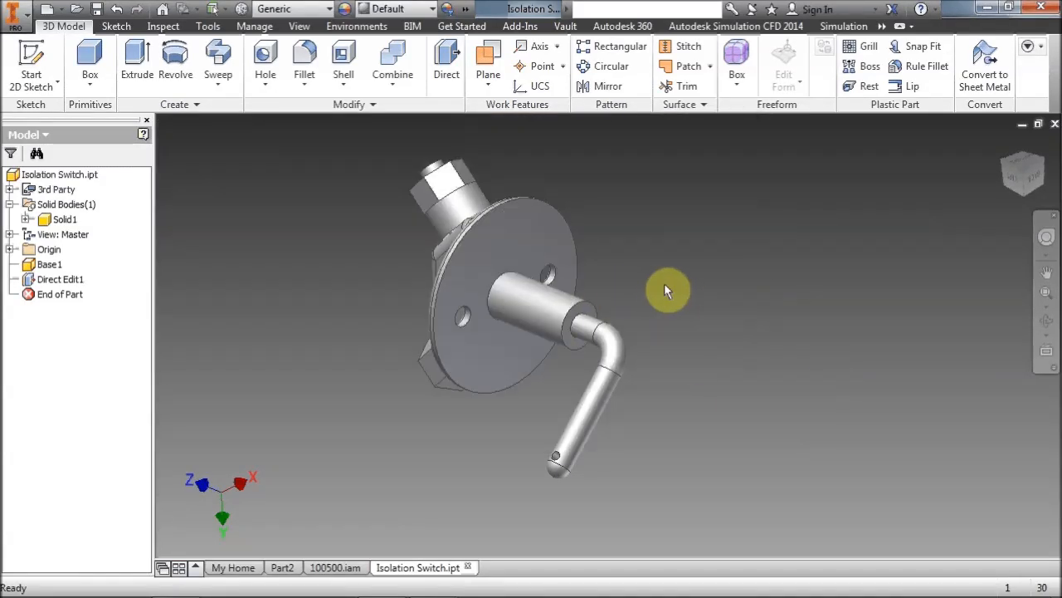
Show the iLogic Browser docked above the model browser and add a new form to the part
middle_click_drag(692, 292, 728, 307)
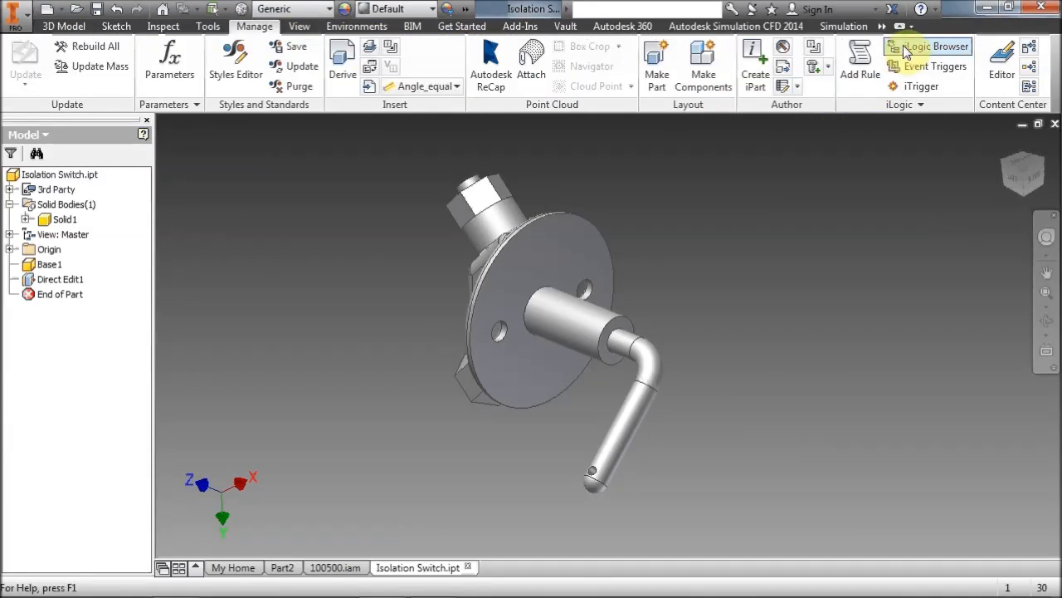
left_click(928, 46)
left_click_drag(261, 270, 157, 268)
right_click(72, 226)
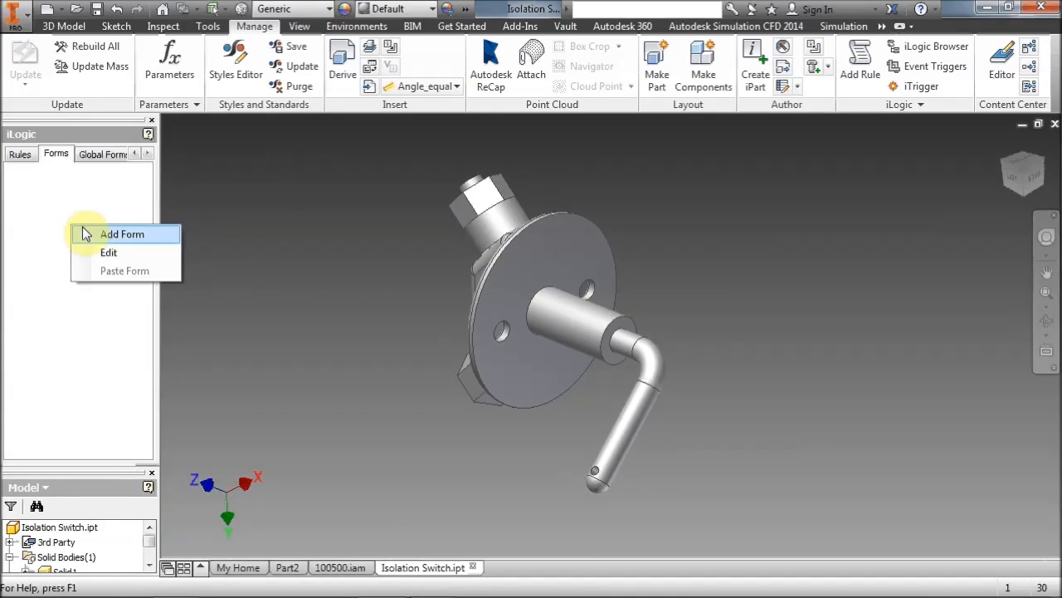
left_click(85, 234)
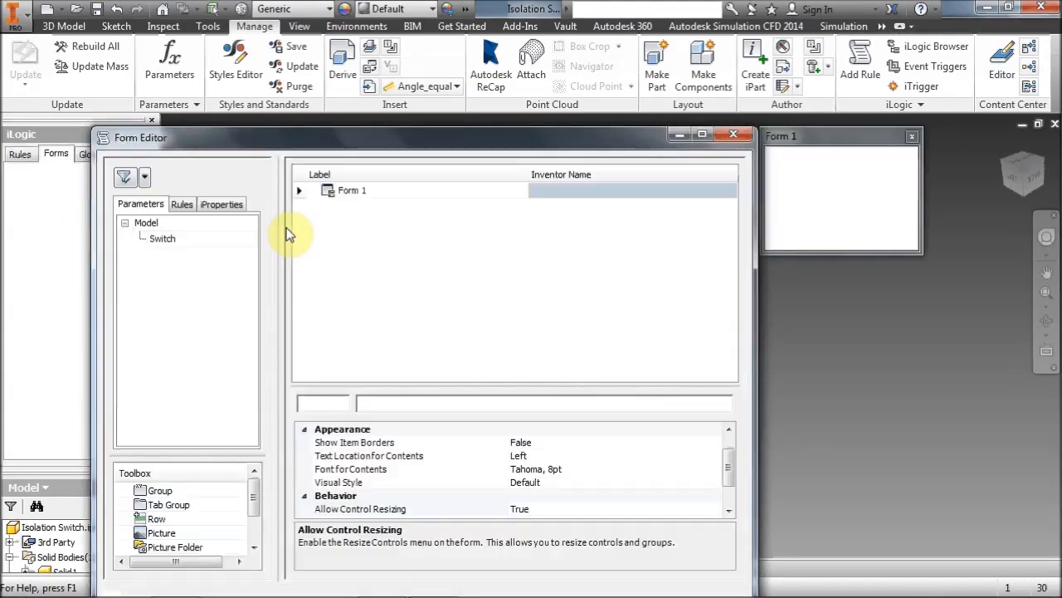
Add the Switch parameter to Form 1 and set its edit control type to Slider
left_click_drag(395, 143, 368, 131)
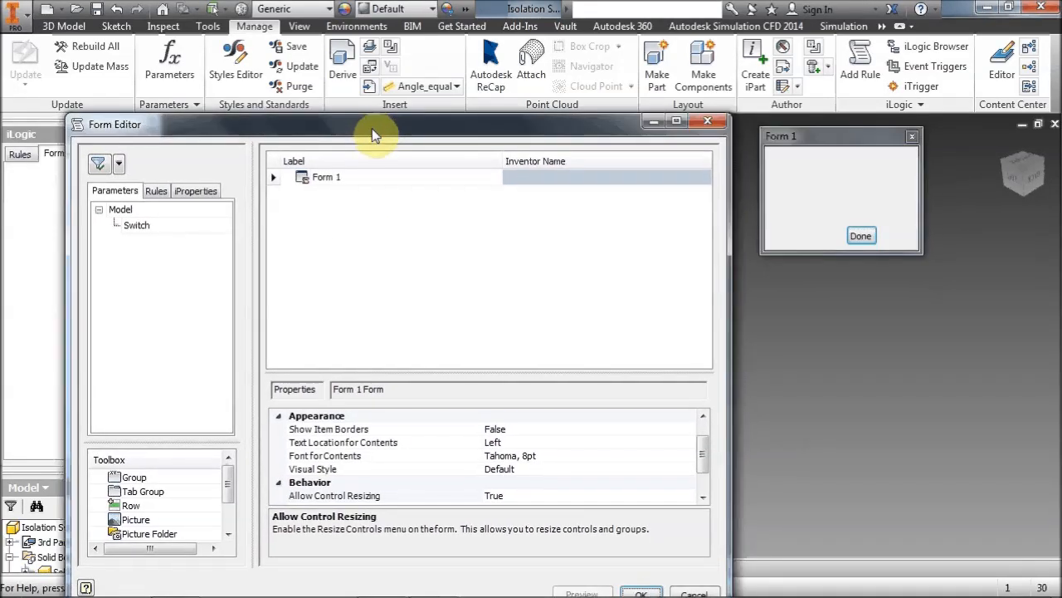
left_click_drag(136, 225, 413, 232)
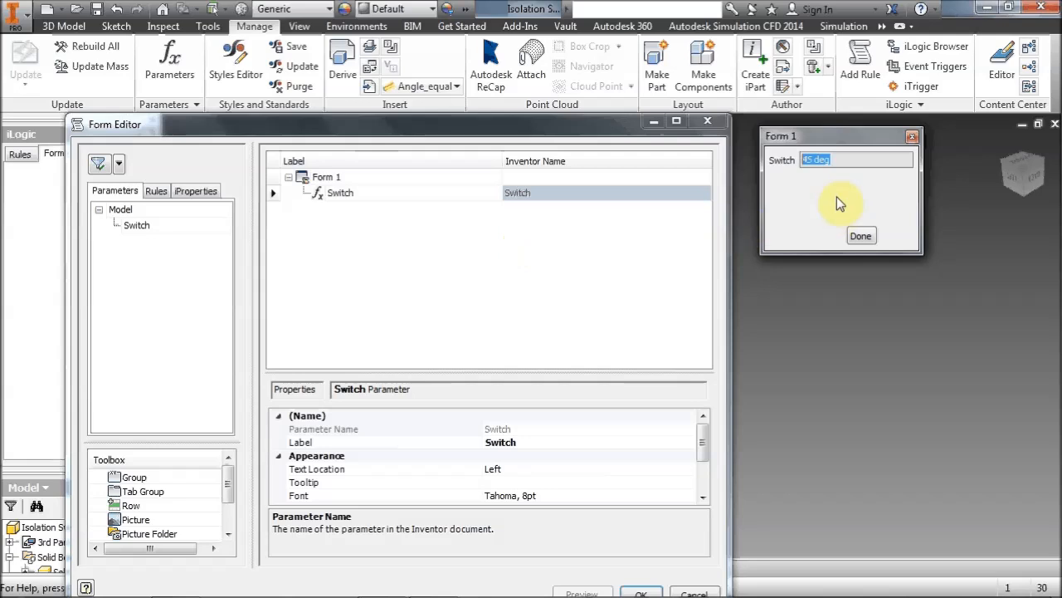
left_click(702, 496)
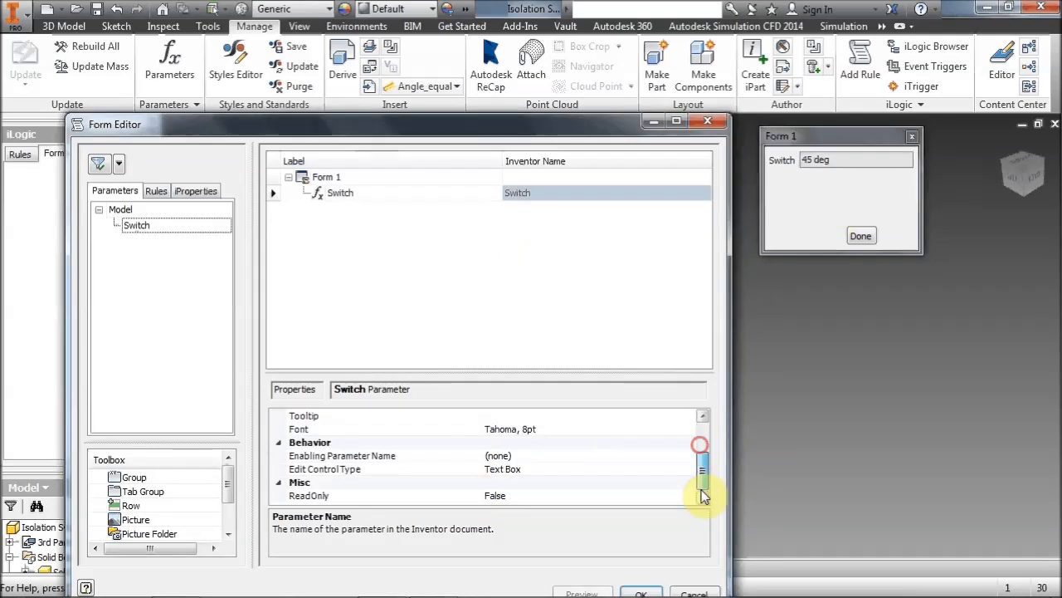
left_click(502, 471)
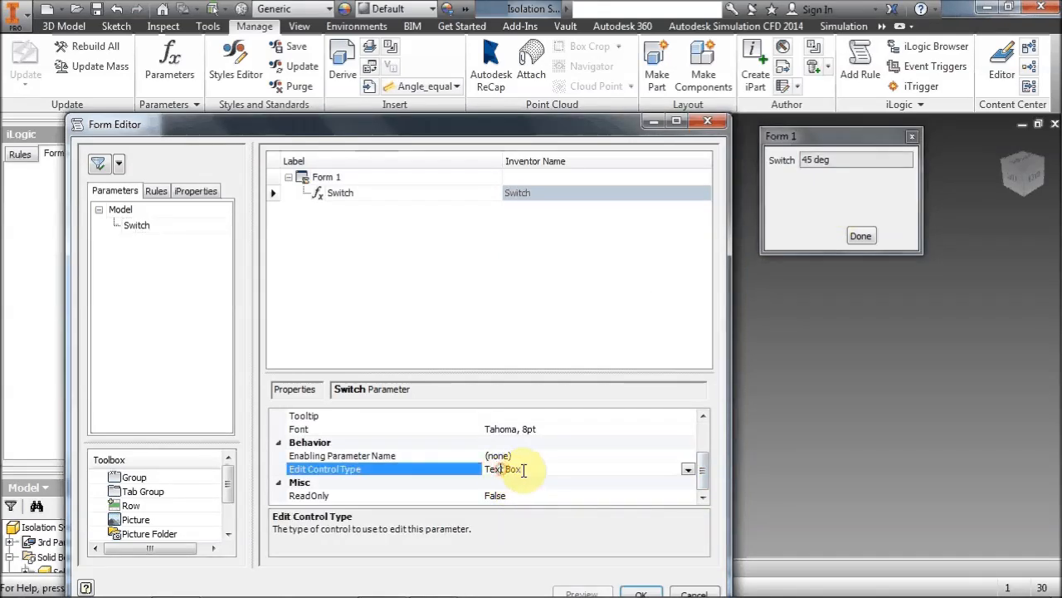
left_click(689, 470)
left_click(514, 492)
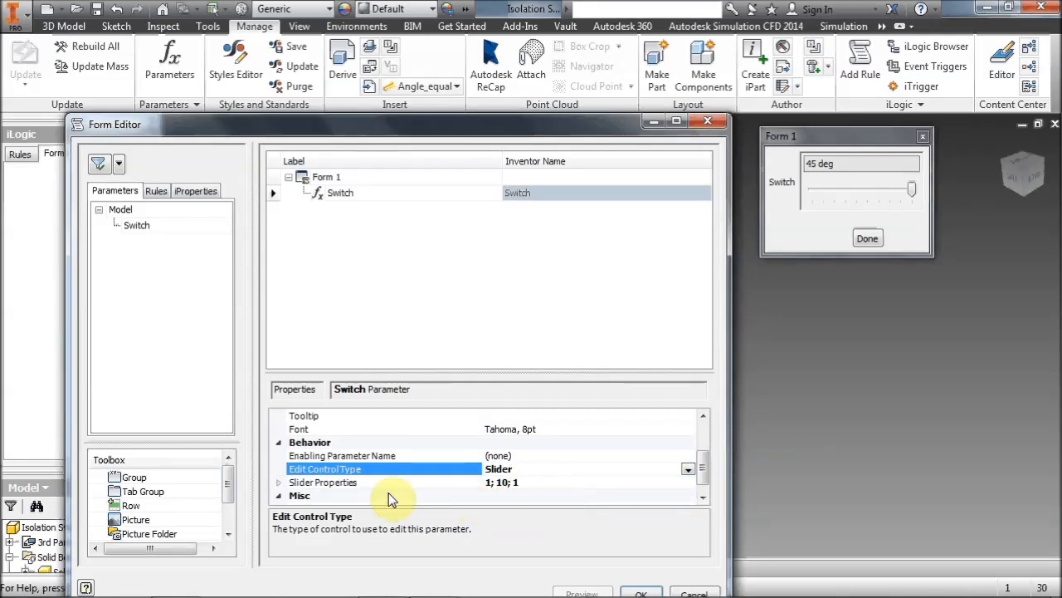
Set the Switch slider's maximum value to 360 and its step size to 10, and accept the form
left_click(284, 482)
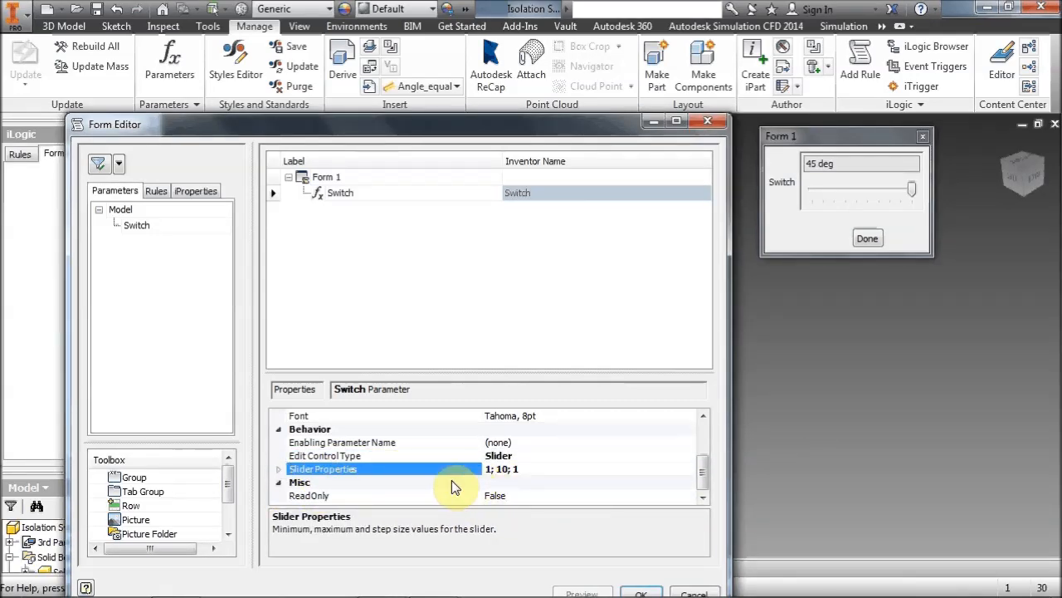
left_click(279, 470)
scroll(488, 466, "down", 1)
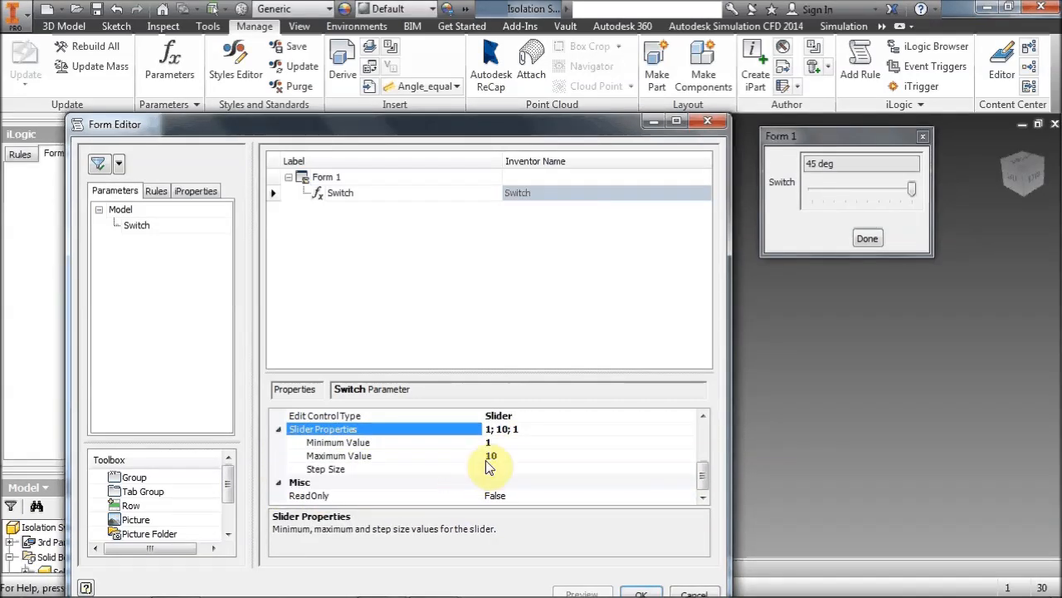
left_click(491, 455)
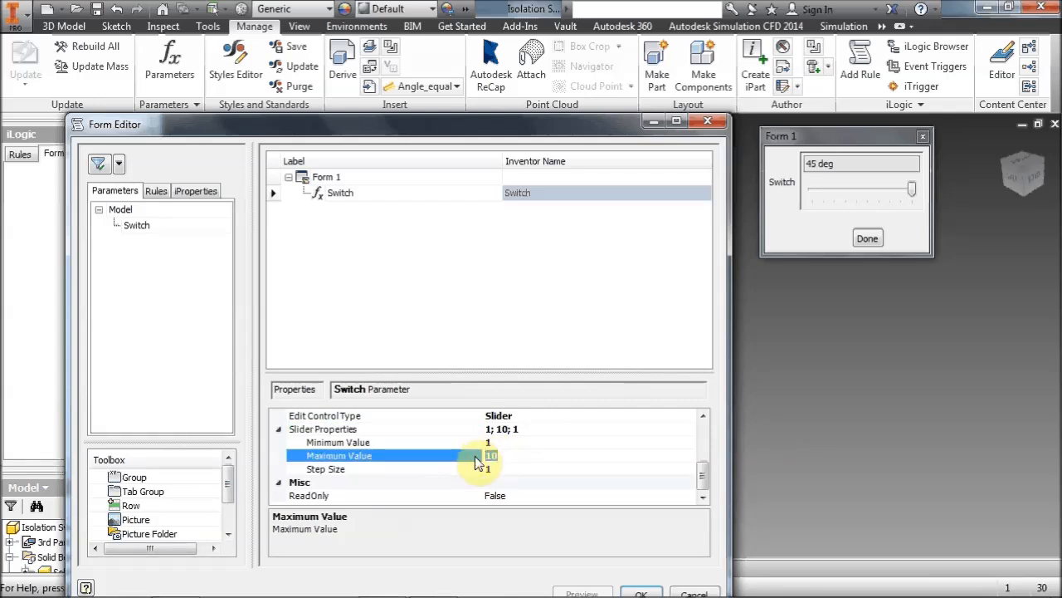
type("36")
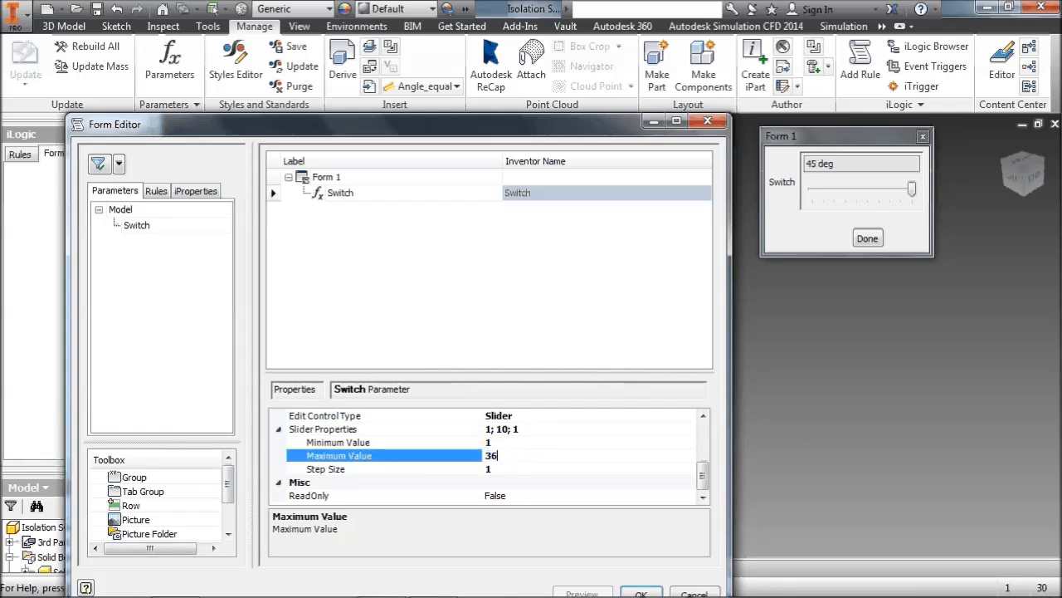
left_click(498, 469)
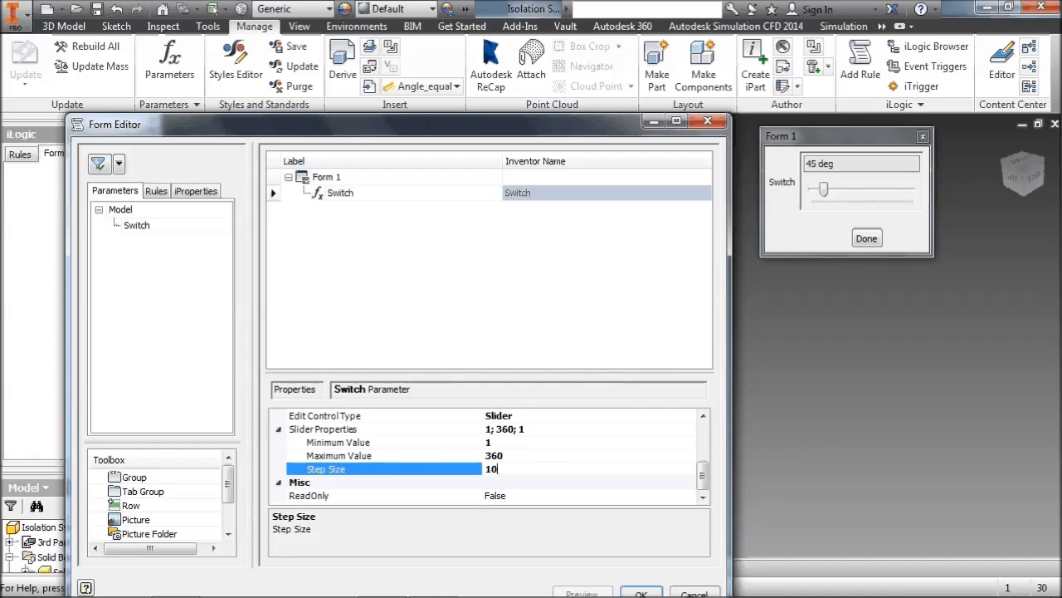
left_click(633, 593)
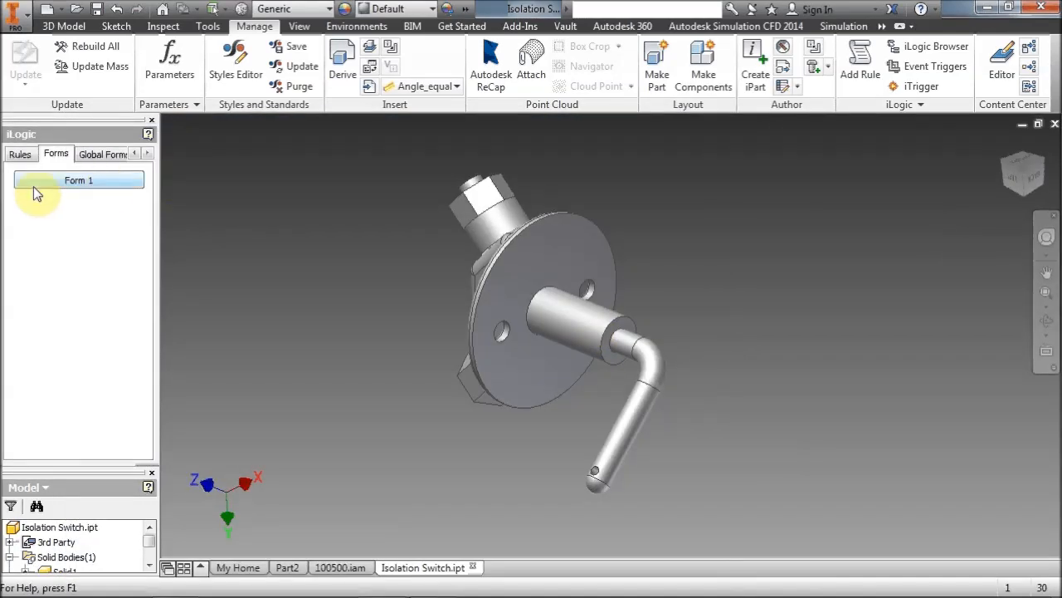
Run Form 1, use the Switch slider to swing the handle back towards vertical, and close the form
left_click(35, 181)
left_click_drag(463, 238, 218, 141)
mouse_move(262, 190)
left_mouse_down()
mouse_move(349, 190)
mouse_move(249, 191)
mouse_move(345, 196)
mouse_move(259, 193)
mouse_move(344, 188)
mouse_move(278, 192)
left_mouse_up()
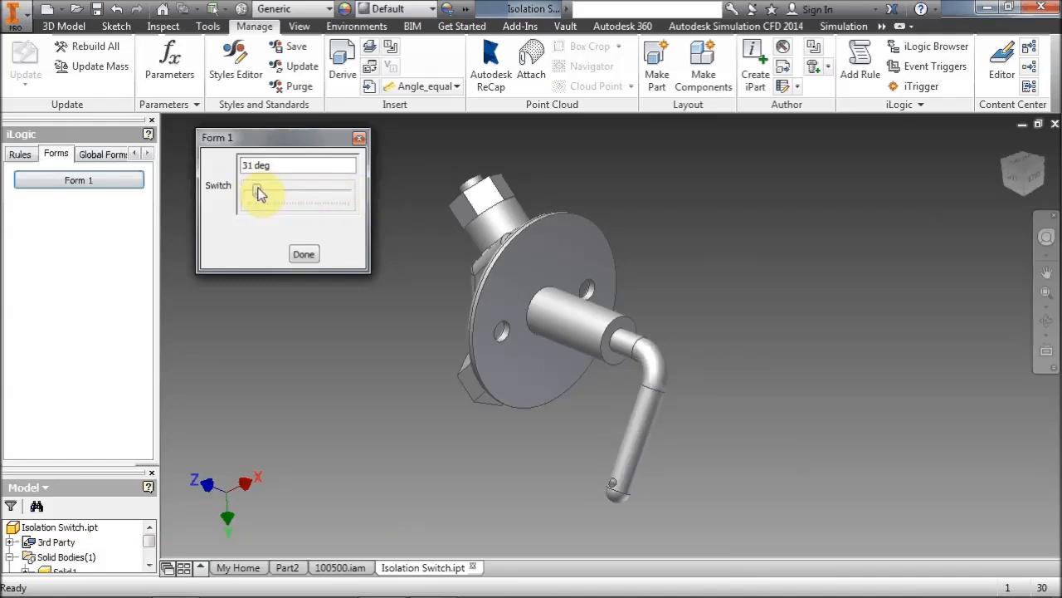
left_click_drag(258, 193, 251, 193)
left_click(303, 253)
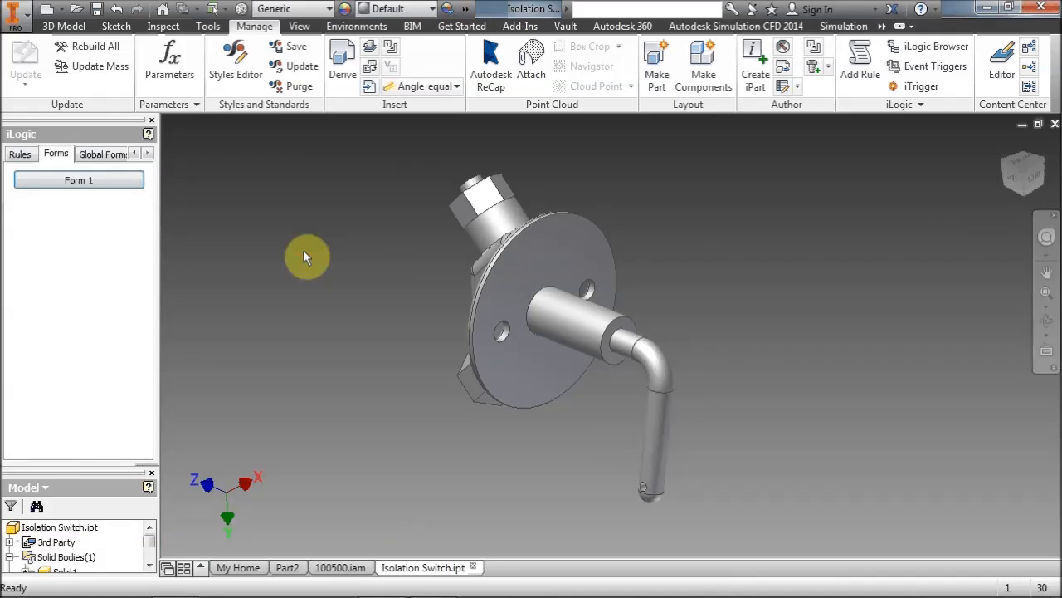
Open Casting.ipt from the 4_Direct Editing folder and close the iLogic Browser
left_click(75, 11)
left_click(269, 120)
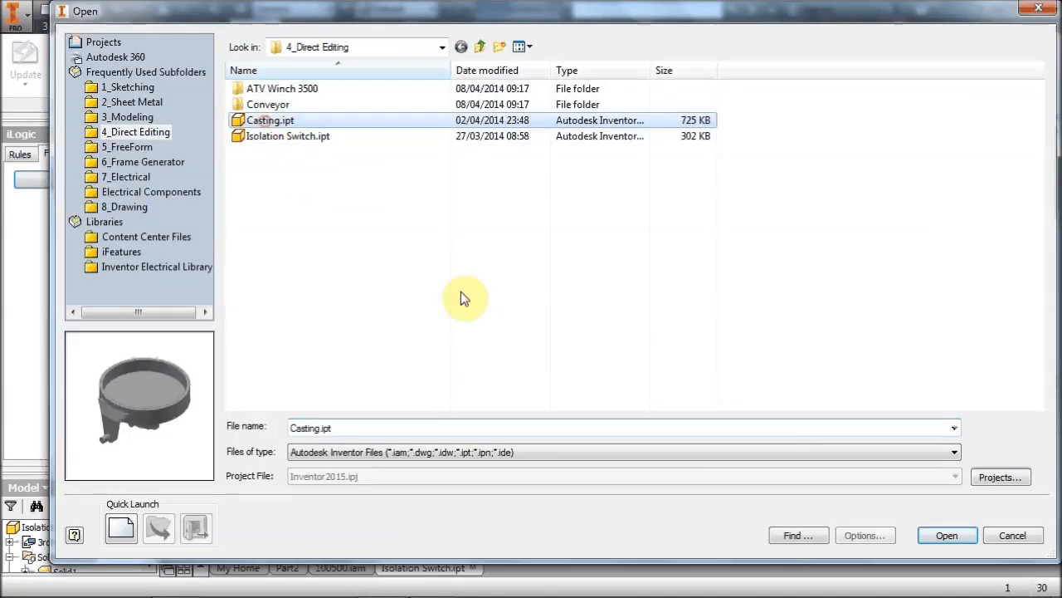
left_click(946, 536)
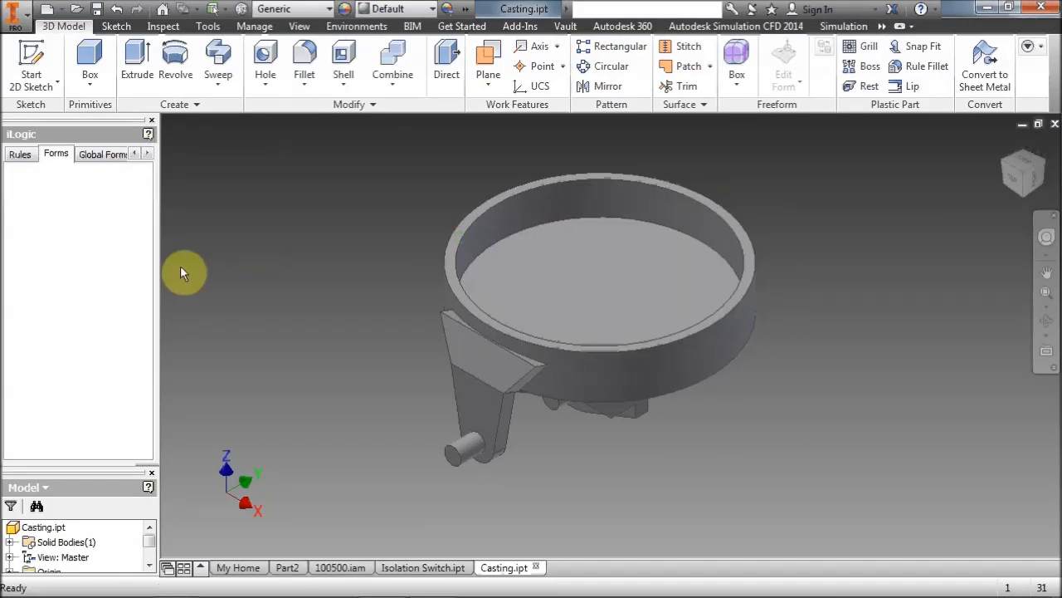
left_click(152, 119)
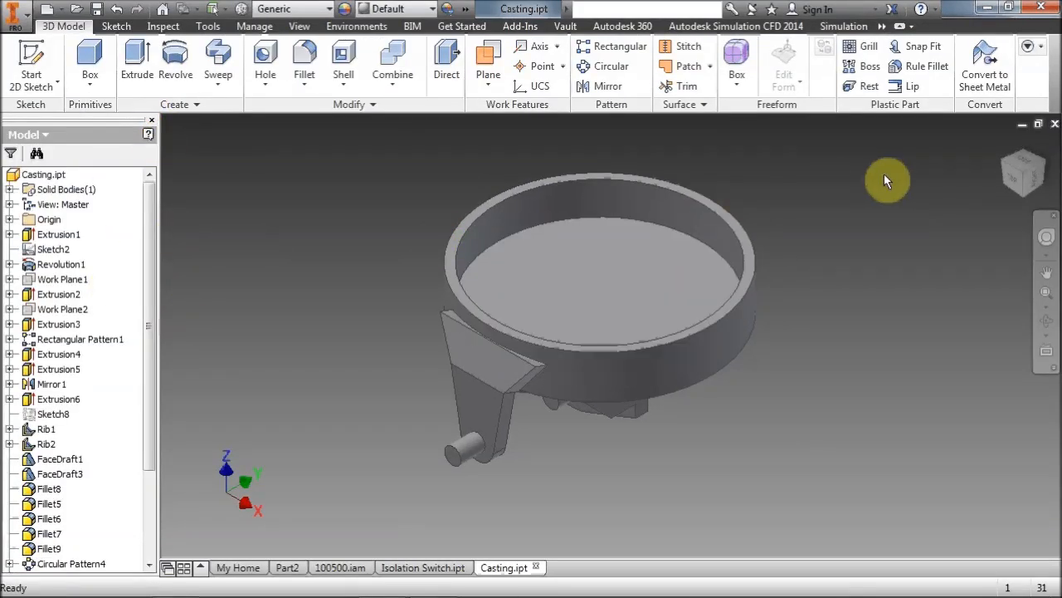
Start a direct edit that resizes the ring's inner cylindrical wall, offsetting it inwards by 6.25 mm
left_click_drag(1020, 175, 1021, 171)
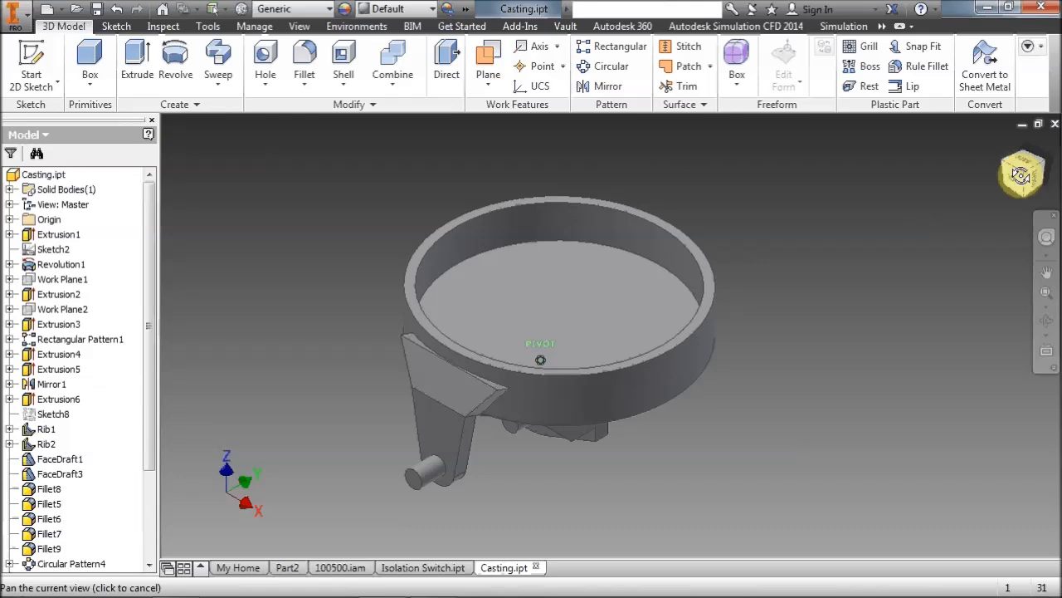
scroll(686, 280, "down", 3)
scroll(682, 279, "up", 2)
middle_click_drag(678, 277, 705, 284)
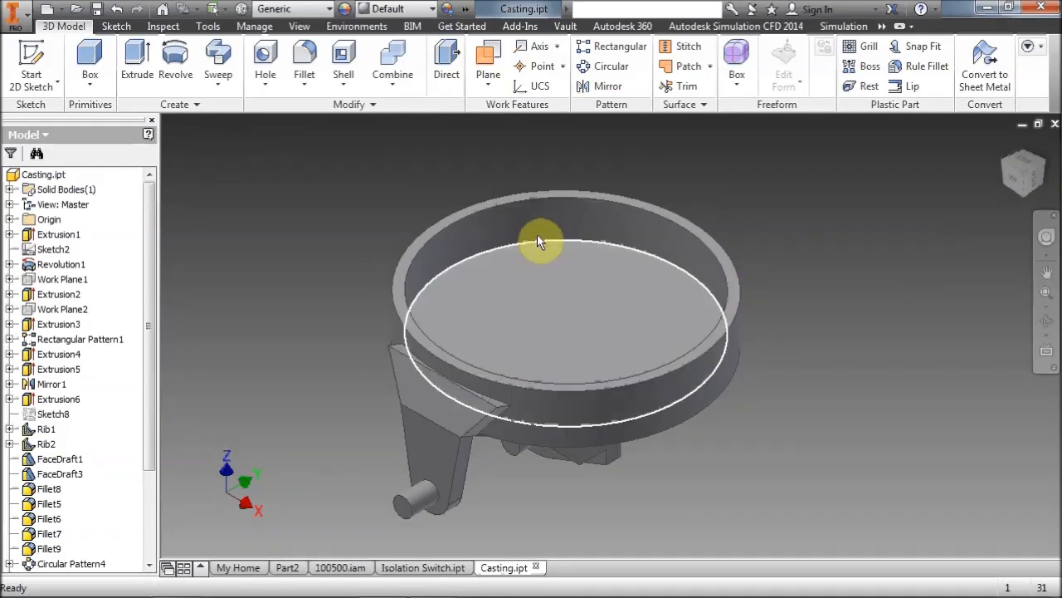
middle_click_drag(395, 193, 391, 190)
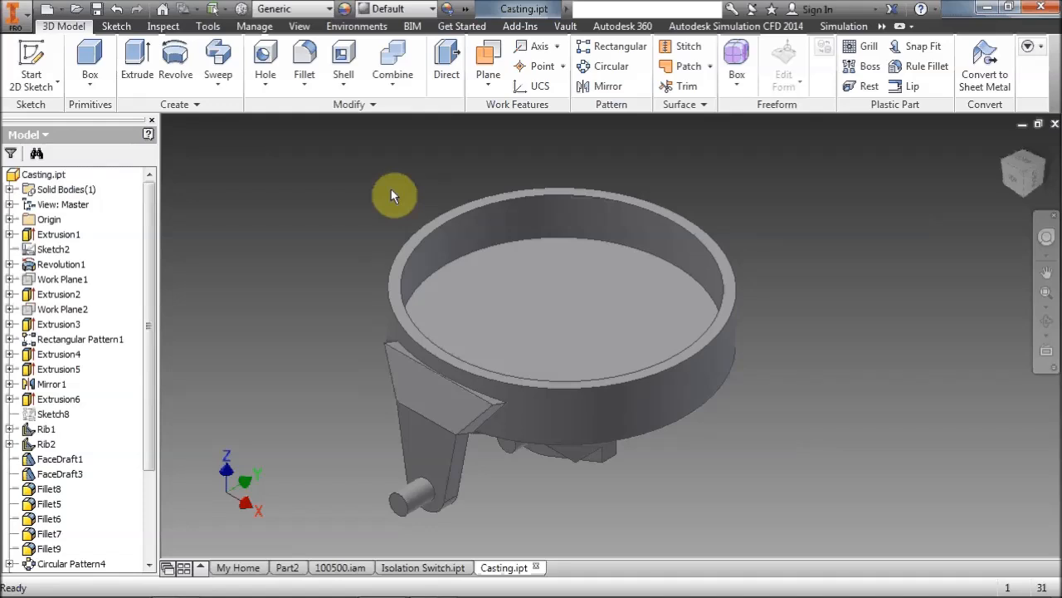
middle_click_drag(373, 186, 339, 180)
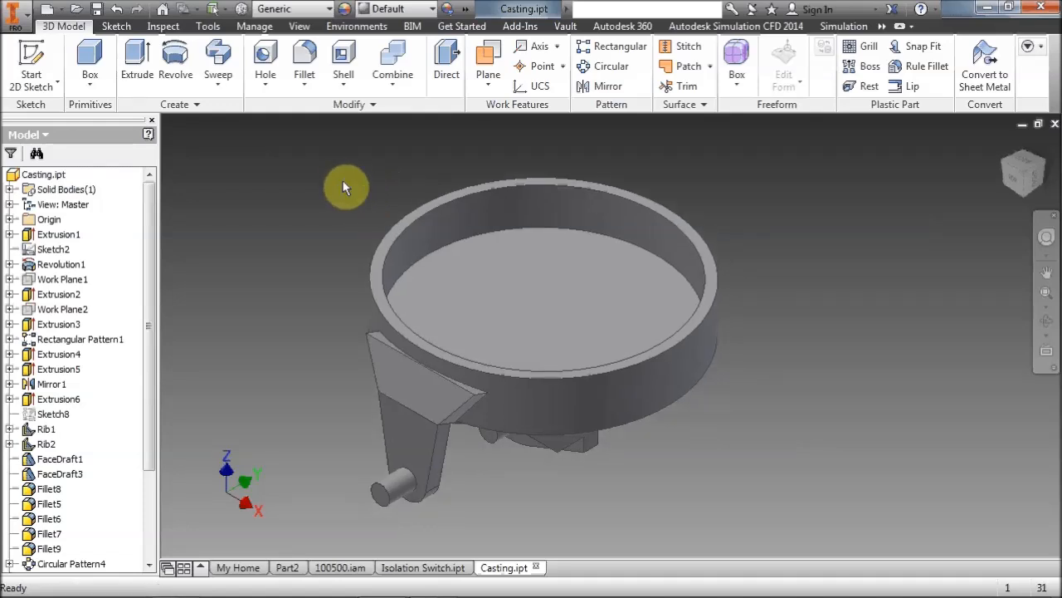
left_click(446, 73)
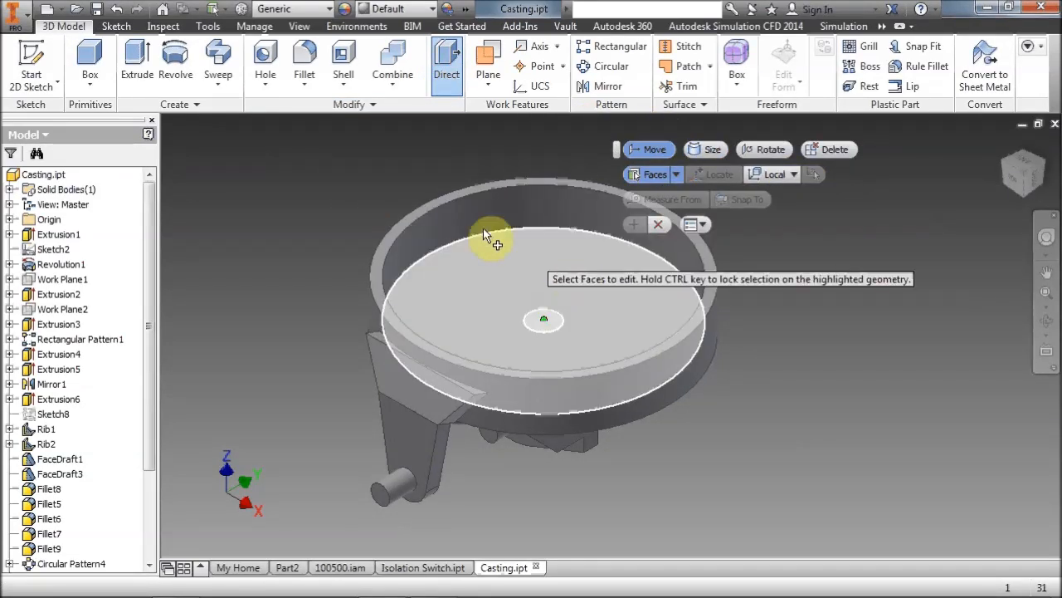
middle_click_drag(486, 237, 383, 192)
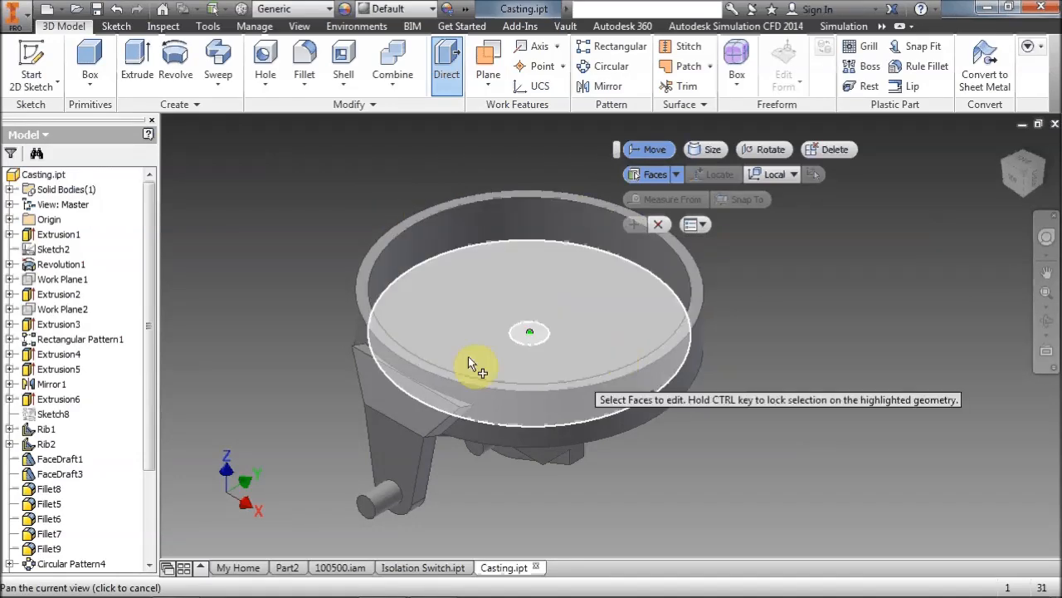
left_click(712, 149)
left_click(476, 229)
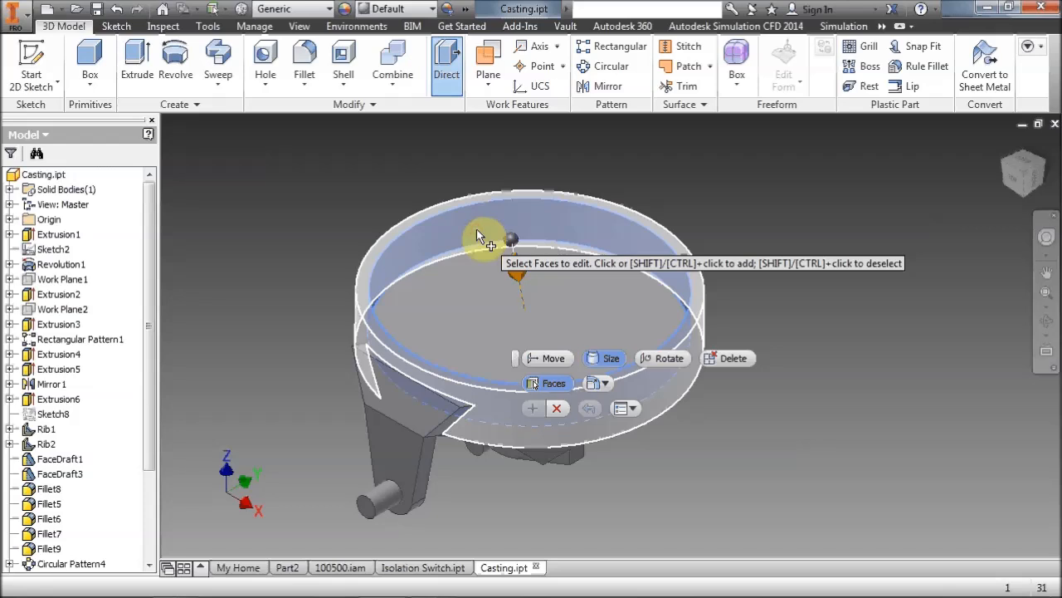
mouse_move(518, 271)
left_mouse_down()
mouse_move(523, 294)
mouse_move(497, 256)
mouse_move(517, 271)
left_mouse_up()
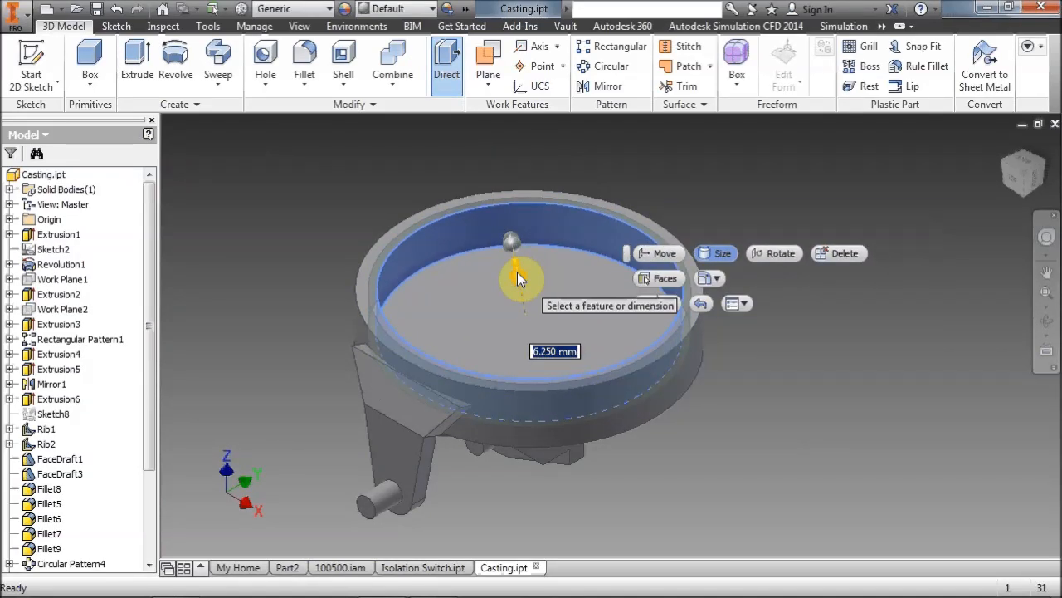
right_click(517, 272)
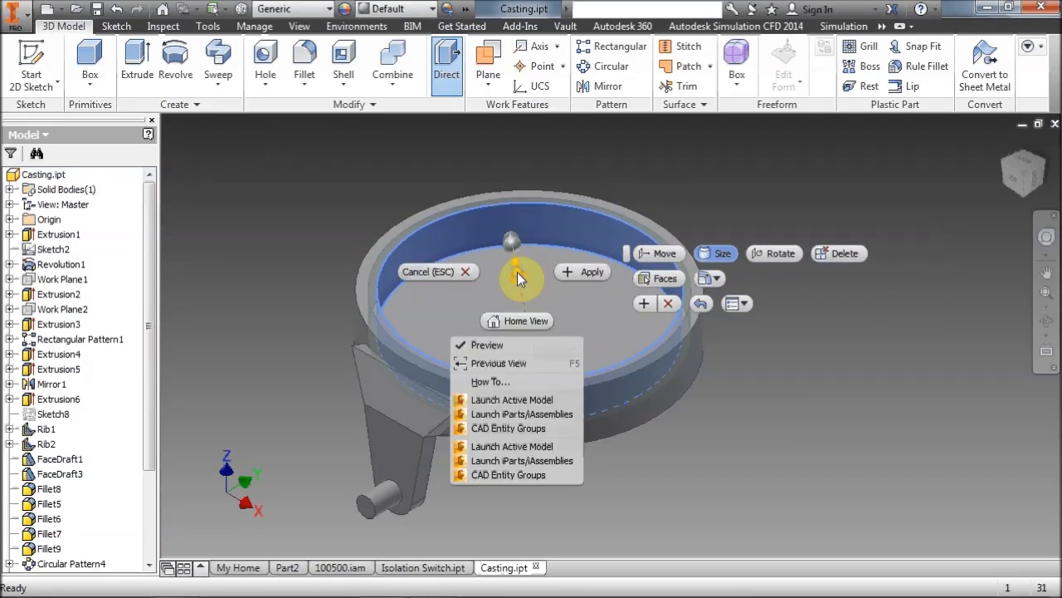
Switch the inner wall's size edit to Diameter, set it to 200 mm and apply it
left_click(719, 281)
left_click(719, 281)
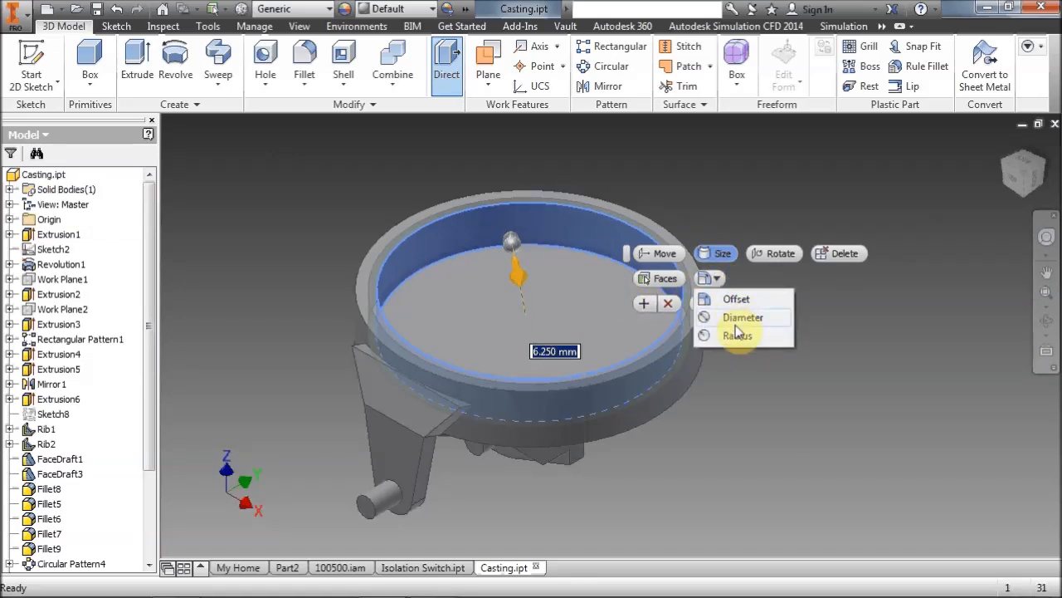
left_click(734, 319)
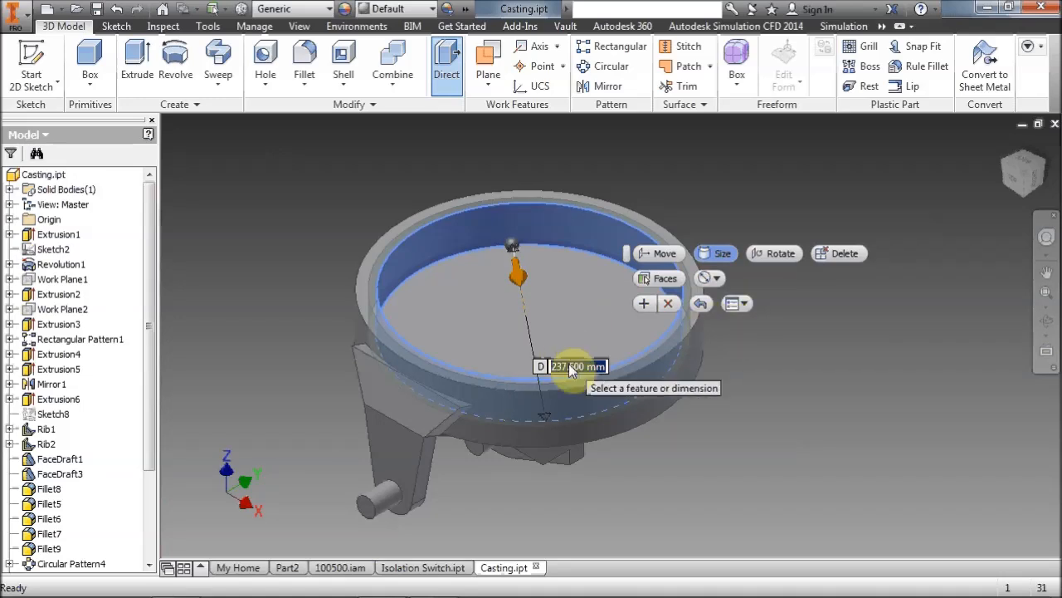
type("200")
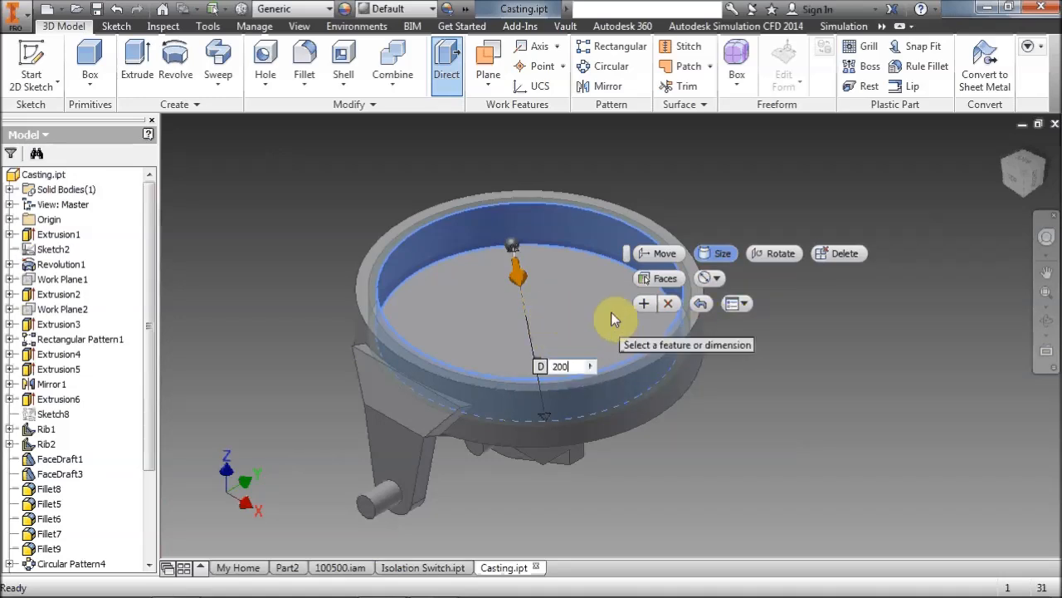
left_click(643, 304)
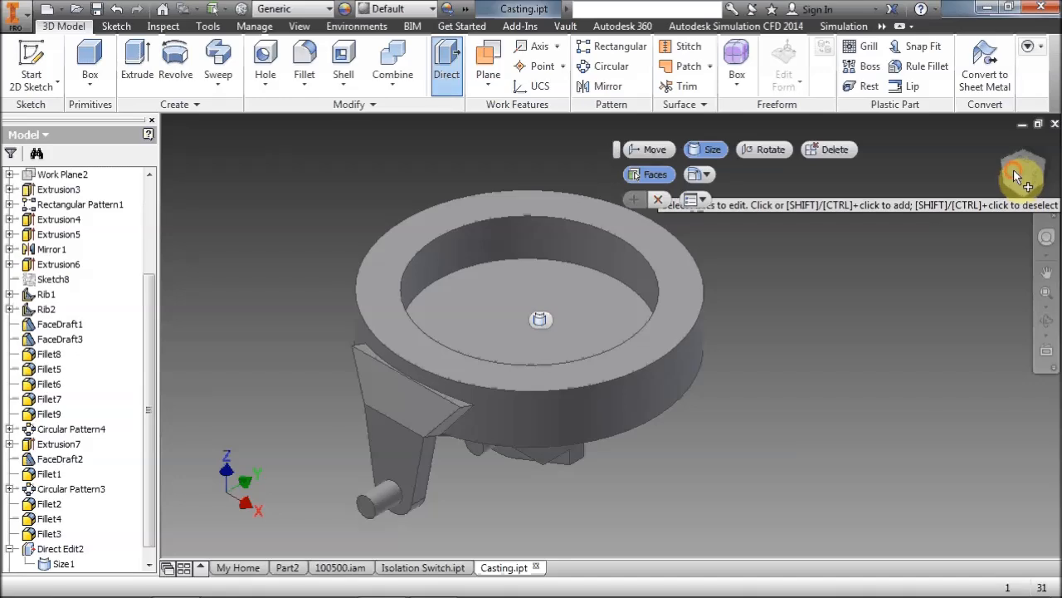
Rotate the bracket's angled end face parallel to the ring's flat annular face with Snap Parallel, and apply the rotation
left_click_drag(1024, 188, 699, 284)
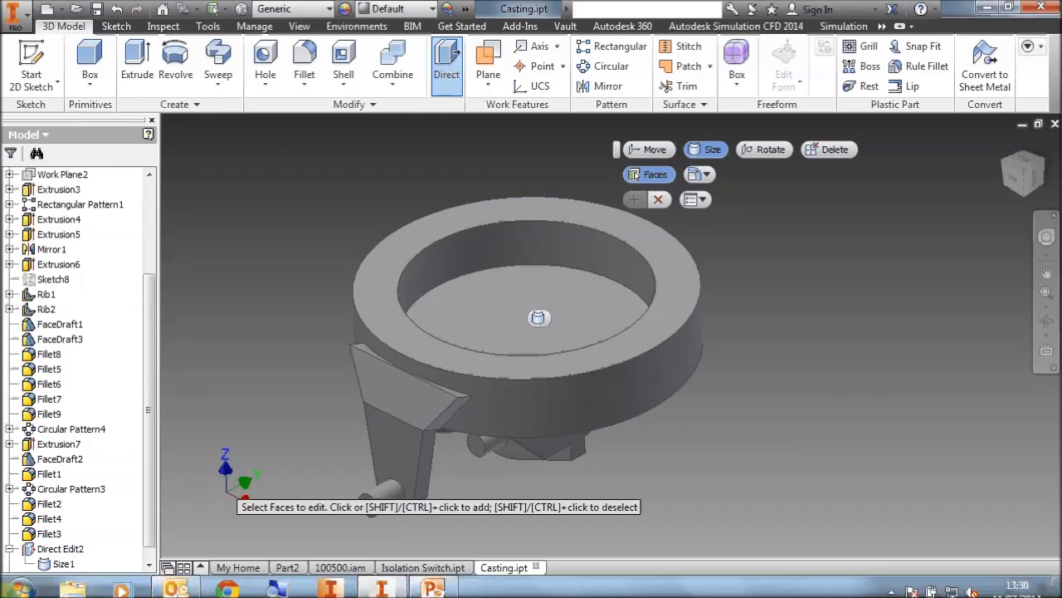
left_click_drag(146, 519, 147, 534)
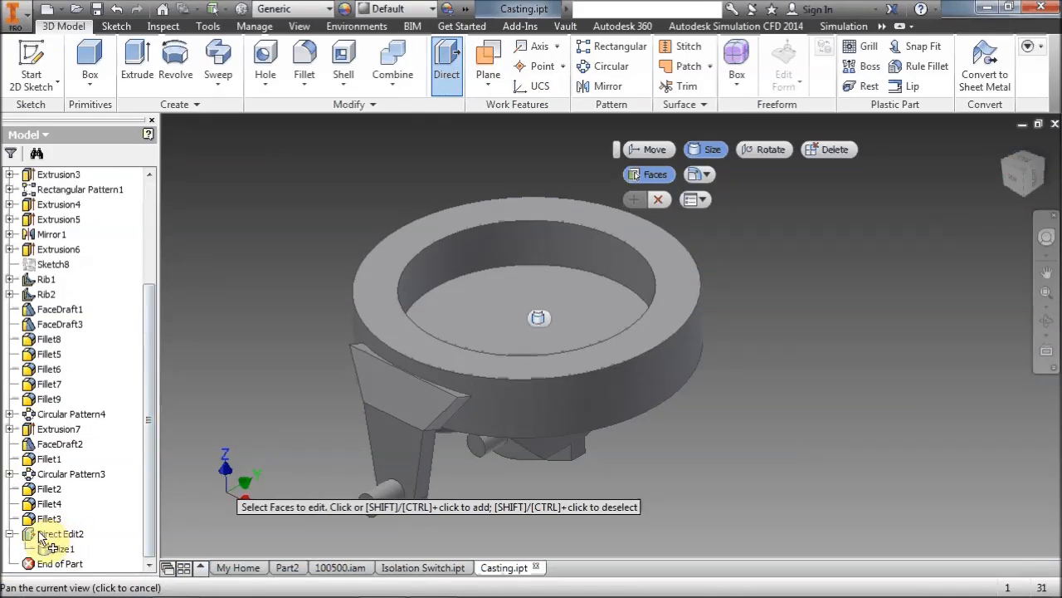
left_click_drag(1025, 183, 1015, 223)
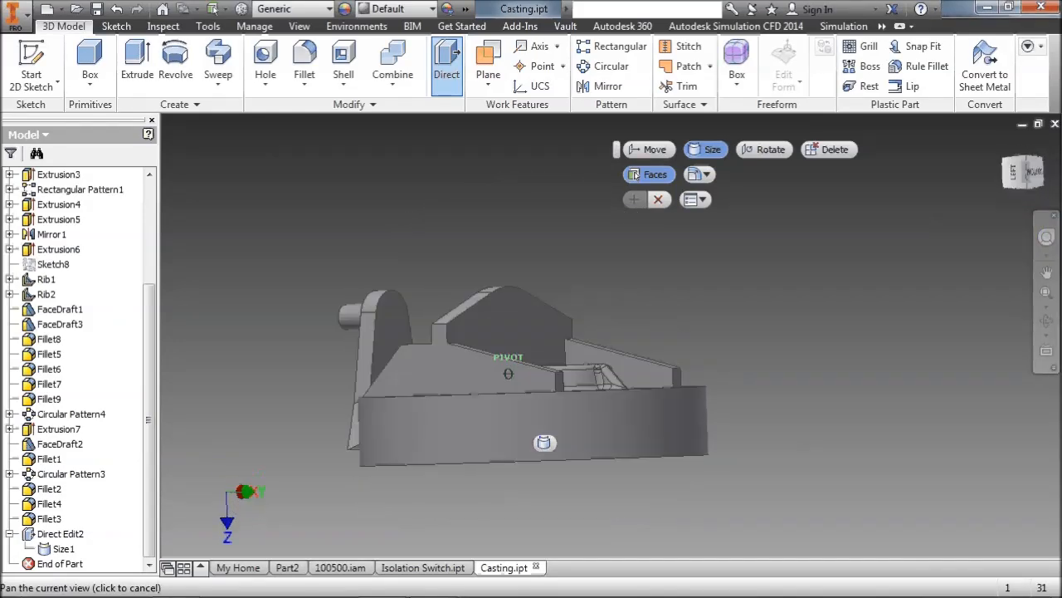
left_click(1012, 176)
mouse_move(1006, 170)
left_mouse_down()
mouse_move(1036, 143)
mouse_move(910, 178)
left_mouse_up()
scroll(428, 261, "down", 3)
scroll(349, 298, "up", 3)
scroll(375, 297, "down", 5)
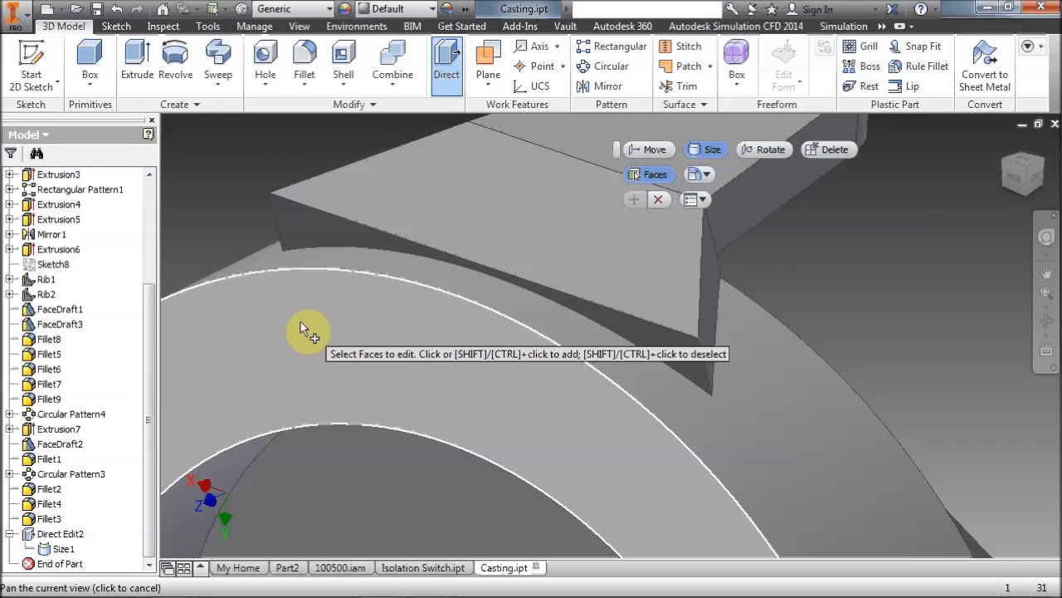
left_click(768, 149)
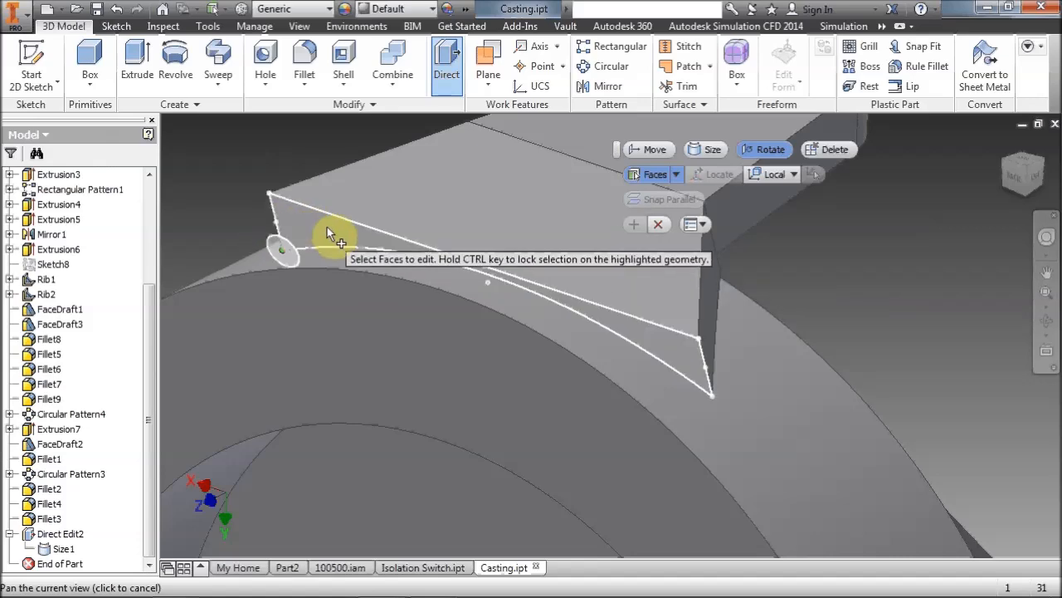
left_click(485, 269)
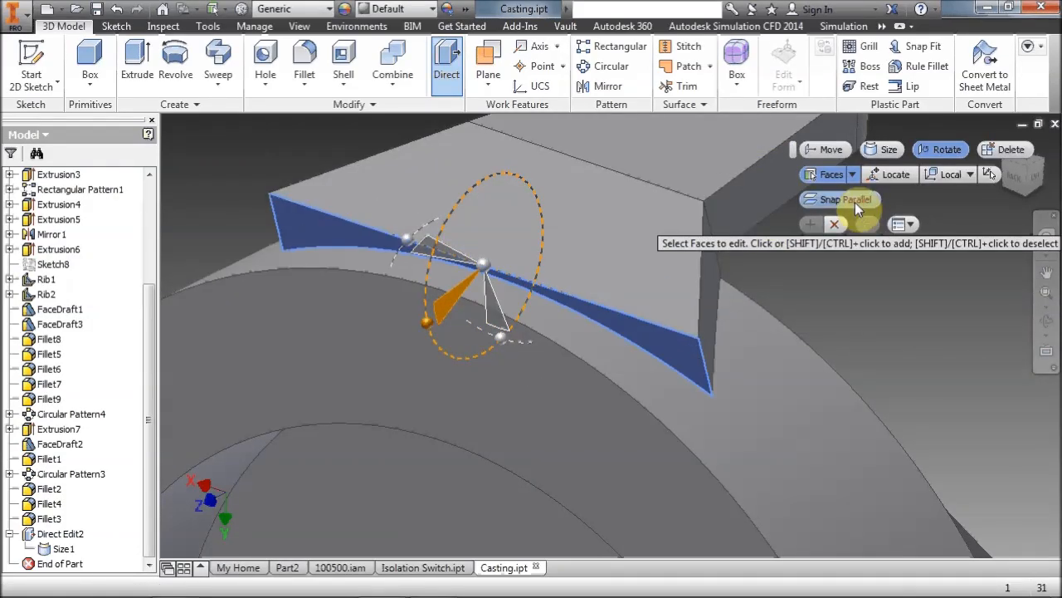
left_click(855, 200)
left_click(538, 395)
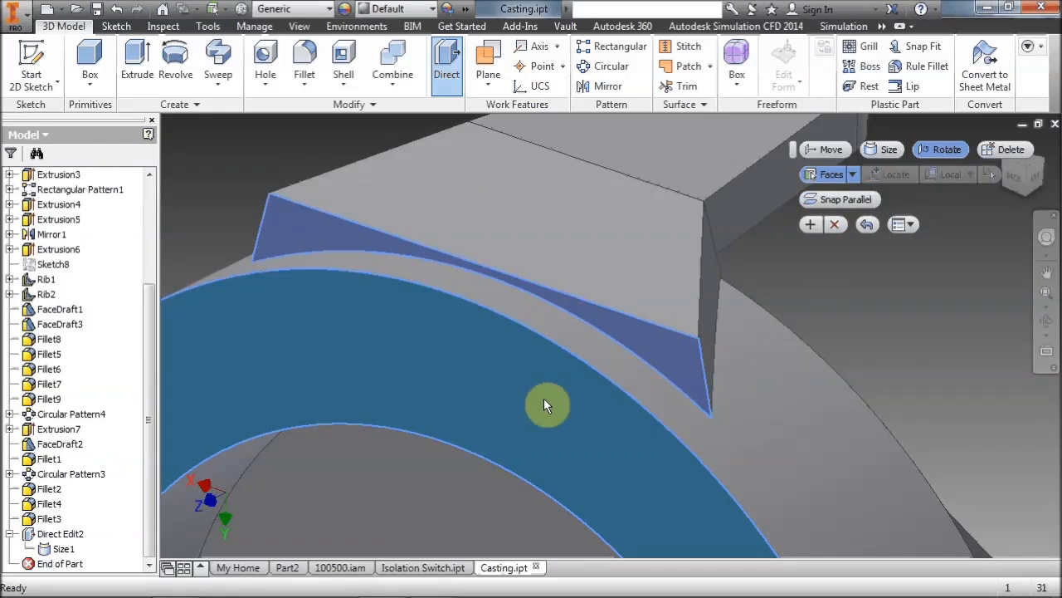
left_click(811, 225)
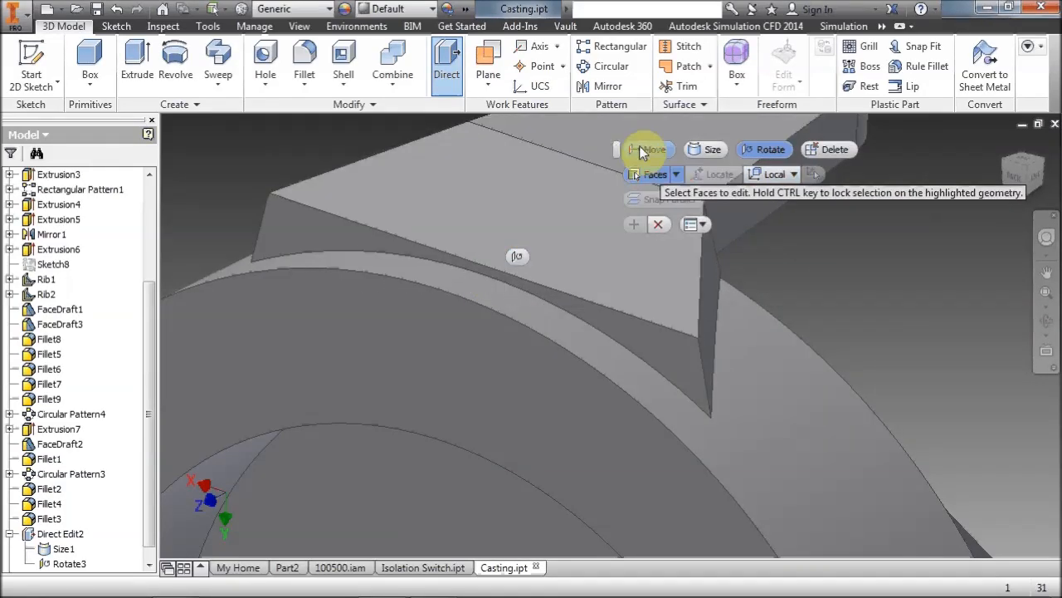
Try to move the bracket's end face together with the ring's annular face using Snap To, and undo the move
left_click(646, 150)
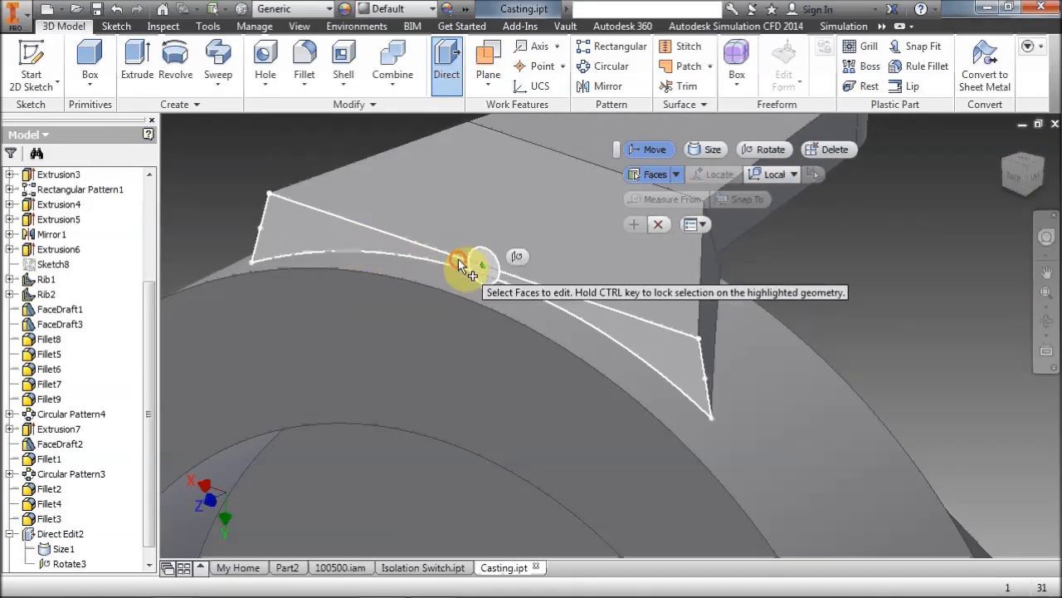
left_click(459, 261)
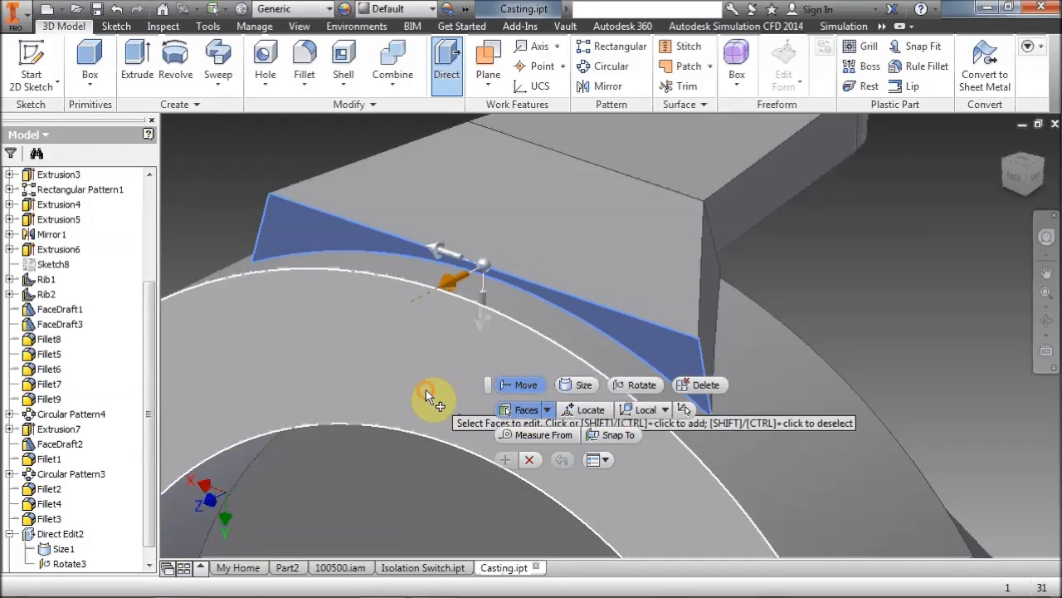
left_click(426, 389)
left_click(610, 435)
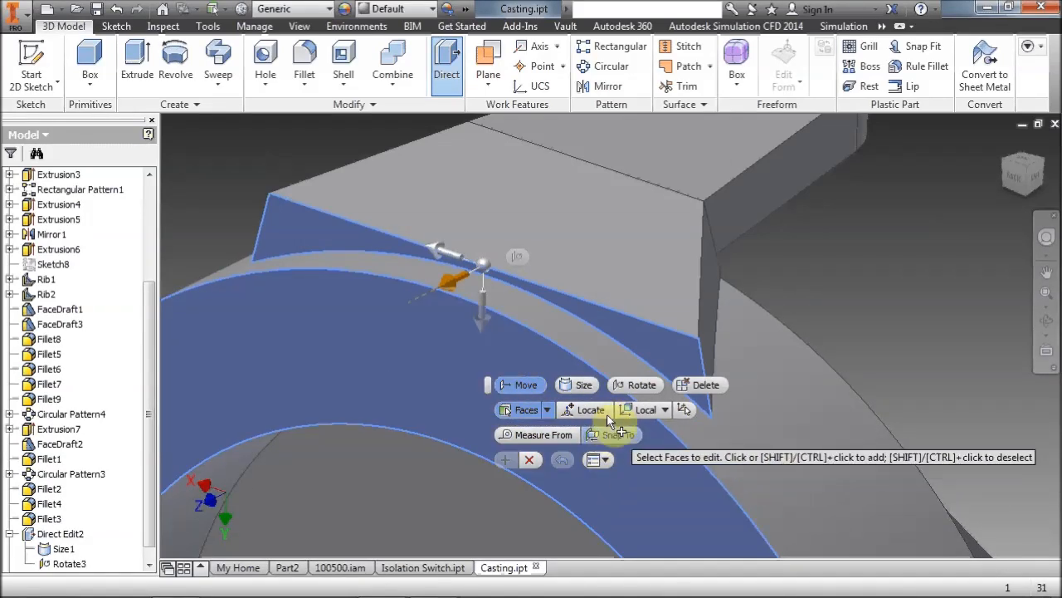
left_click(453, 365)
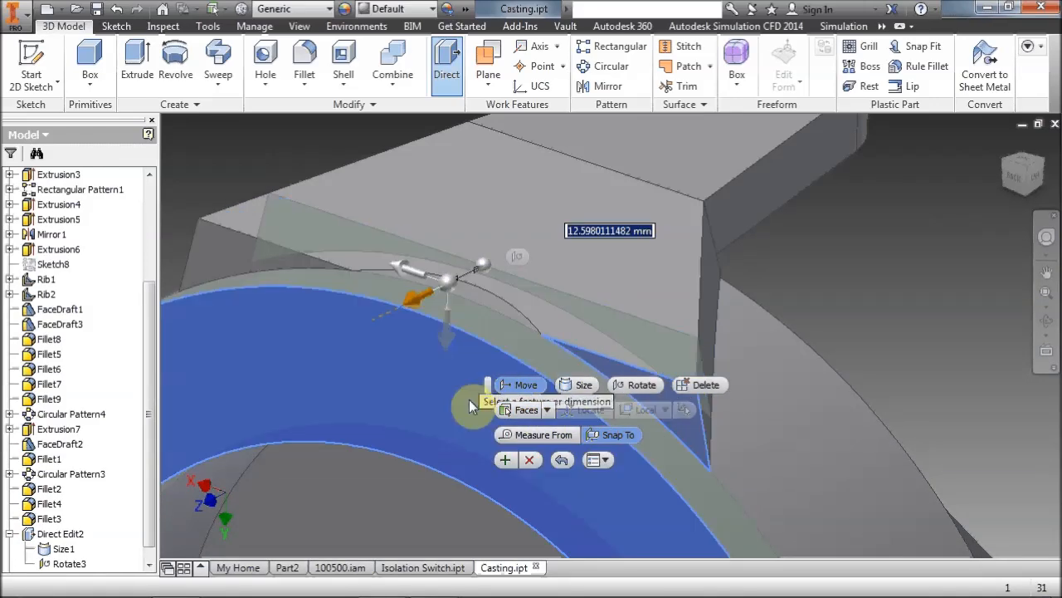
left_click(505, 459)
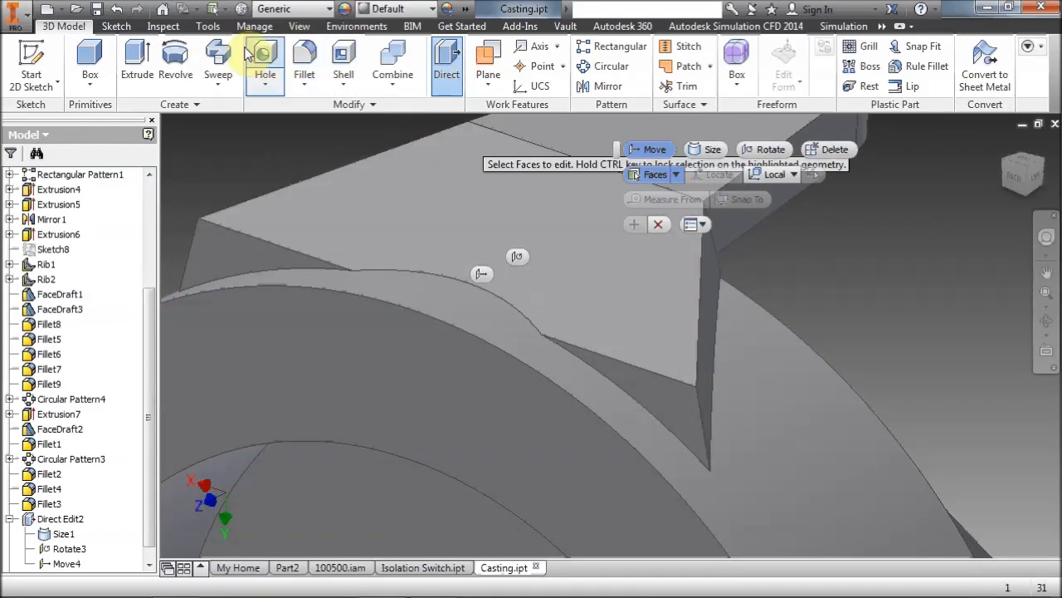
left_click(119, 8)
Direct edit the bracket's end face alone, moving it flush with the ring's annular face using Snap To, and finish the edit
middle_click_drag(808, 282, 802, 267)
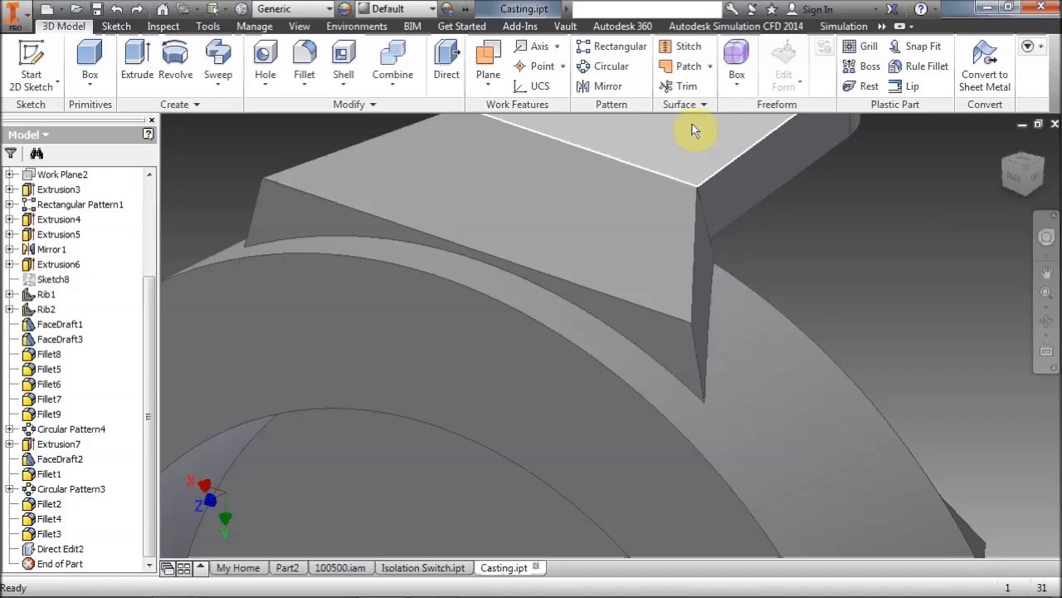
left_click(449, 53)
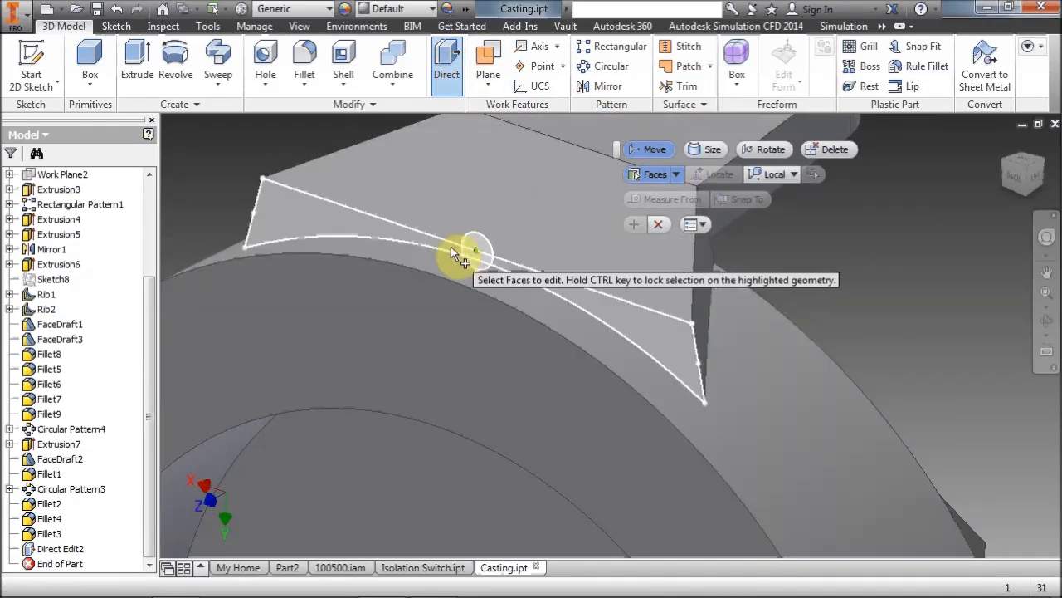
left_click(458, 246)
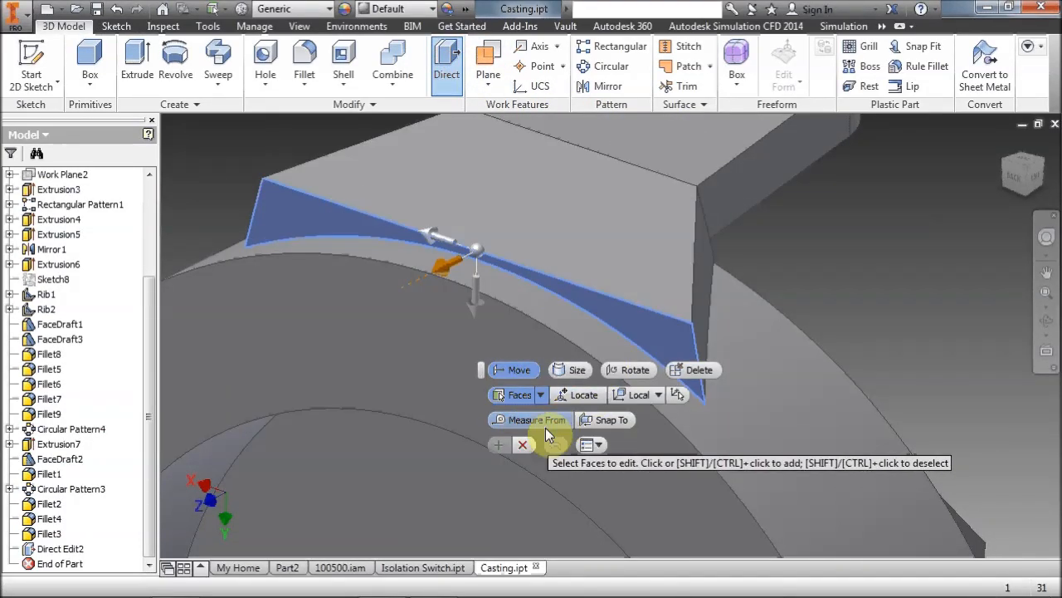
left_click(598, 422)
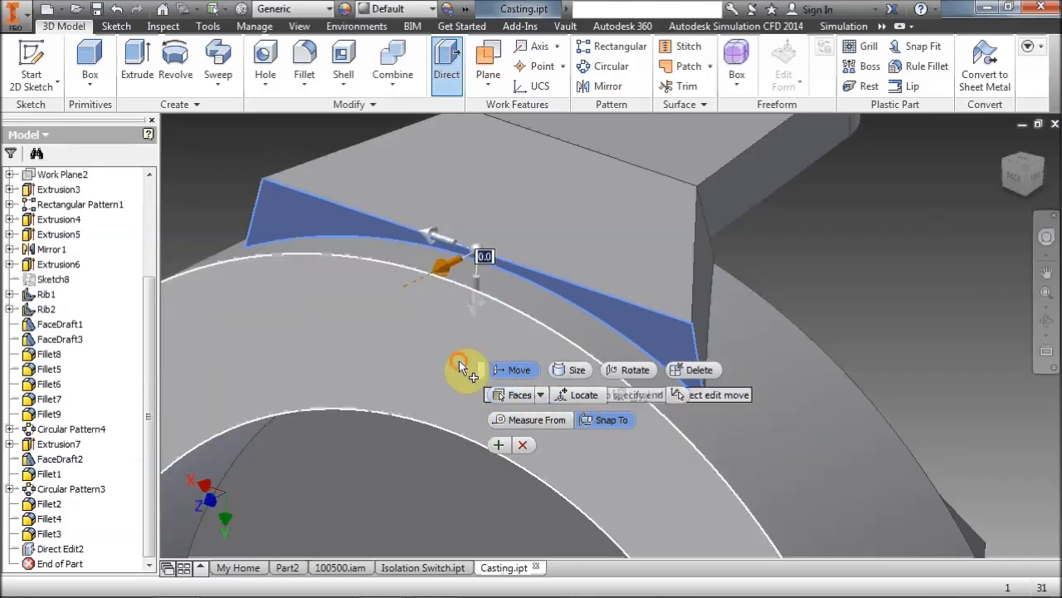
left_click(459, 360)
left_click(500, 445)
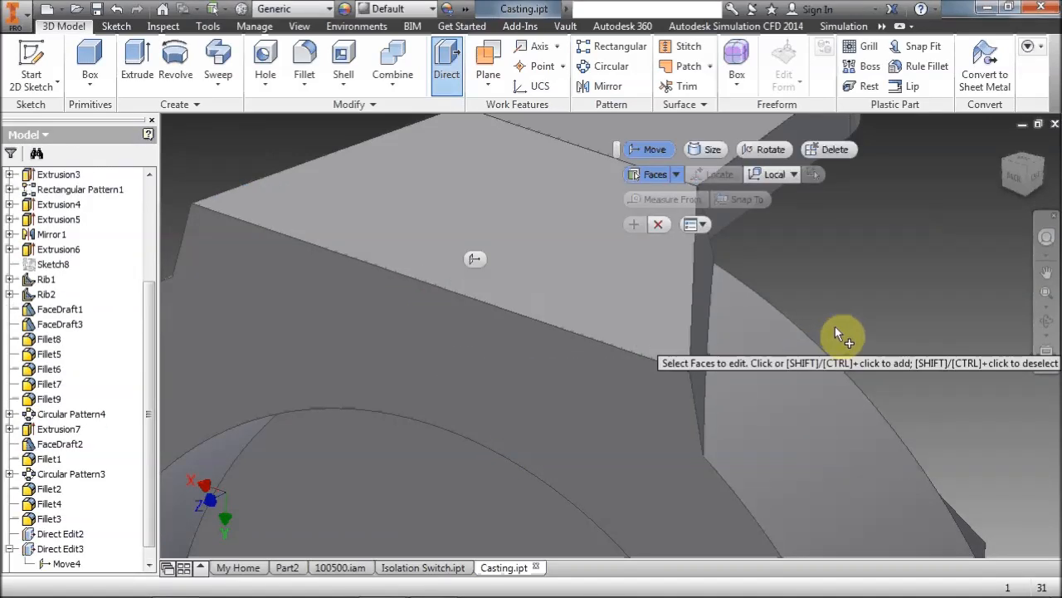
middle_click_drag(889, 295, 714, 313)
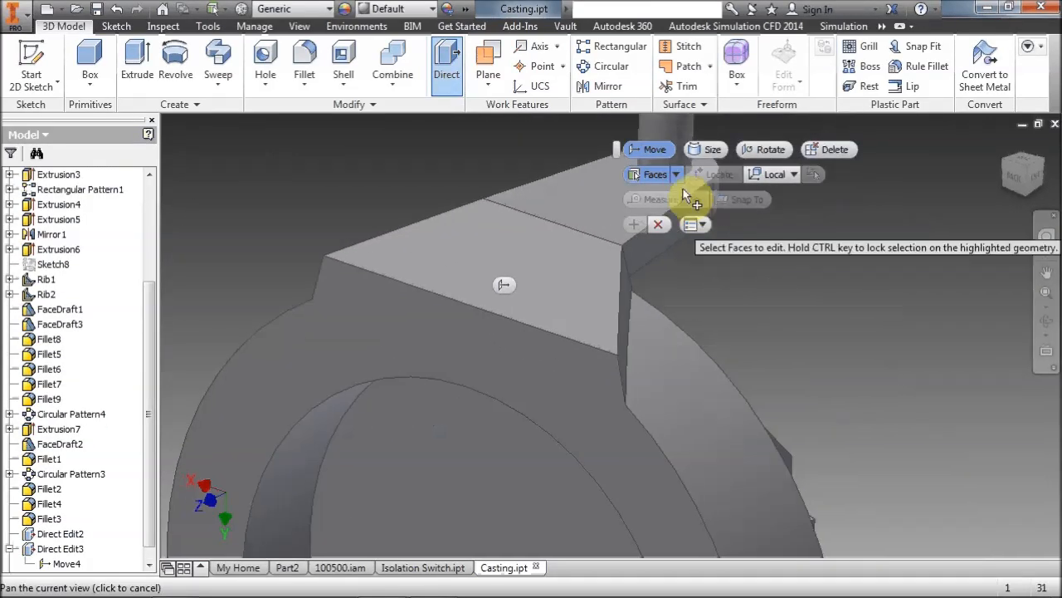
left_click(658, 224)
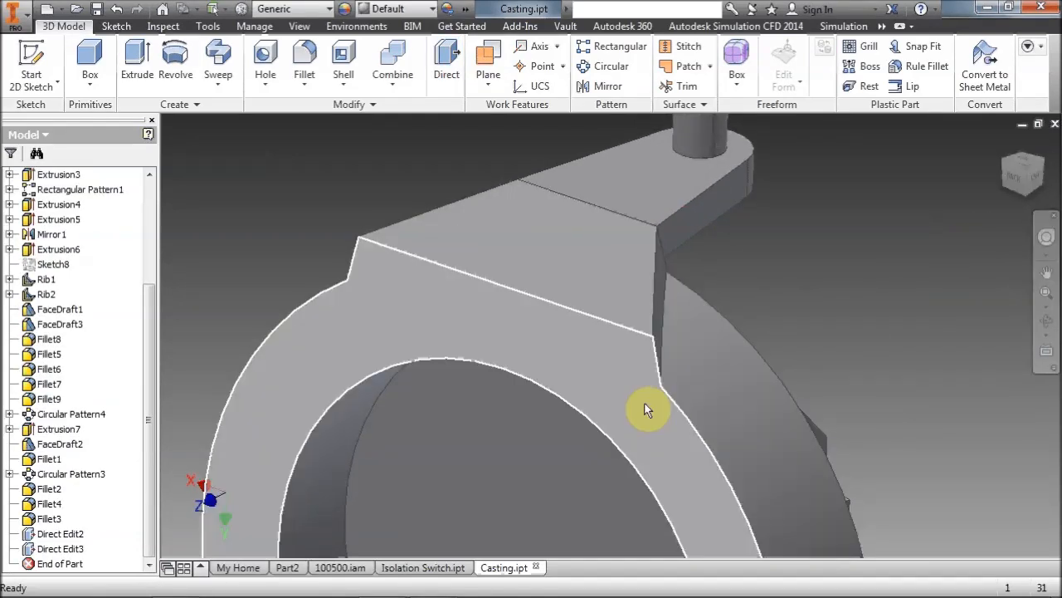
Examine the edited casting from several angles, checking the bracket's flush end face and the resized ring opening
mouse_move(1025, 181)
left_mouse_down()
mouse_move(977, 144)
mouse_move(934, 145)
mouse_move(942, 162)
left_mouse_up()
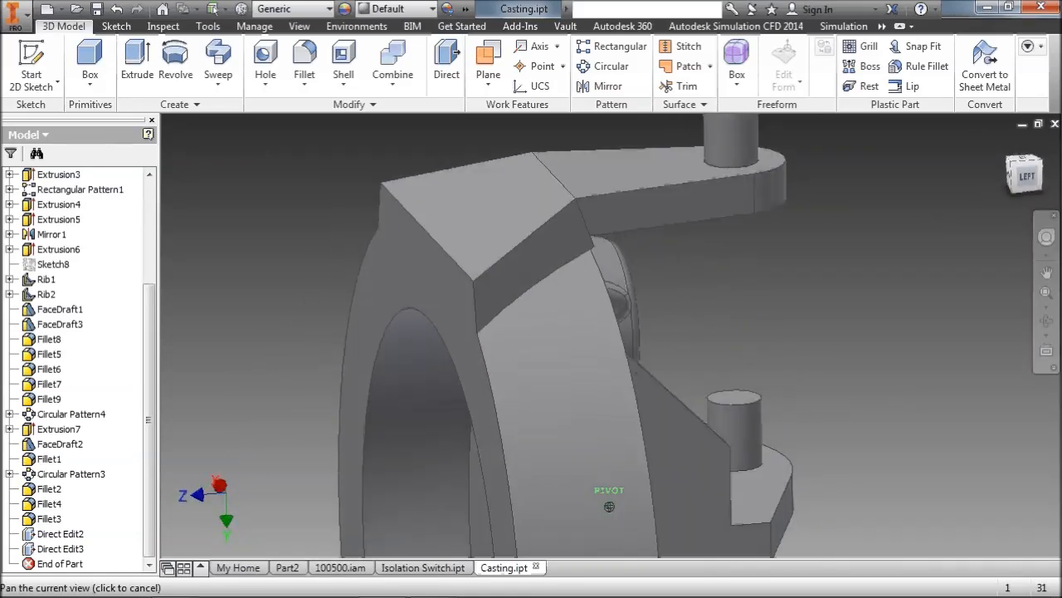
left_click_drag(879, 199, 877, 207)
mouse_move(1025, 184)
left_mouse_down()
mouse_move(1060, 178)
mouse_move(1035, 178)
mouse_move(1020, 201)
mouse_move(1023, 178)
mouse_move(1020, 192)
left_mouse_up()
scroll(705, 230, "up", 3)
middle_click_drag(647, 200, 587, 192)
mouse_move(1019, 176)
left_mouse_down()
mouse_move(1025, 188)
mouse_move(1016, 184)
left_mouse_up()
middle_click_drag(852, 195, 761, 211)
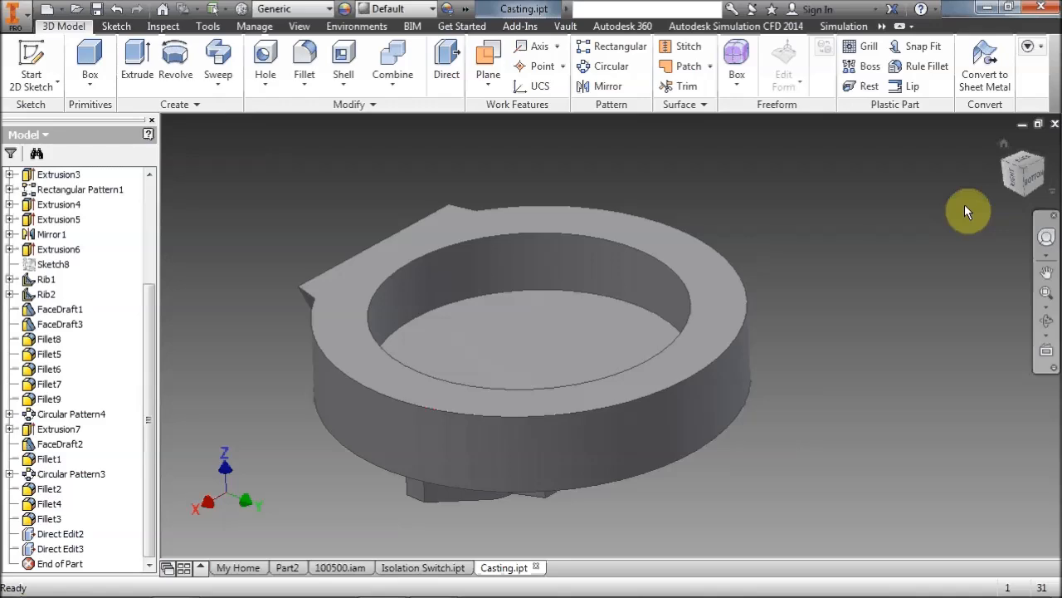
left_click_drag(1012, 173, 1014, 179)
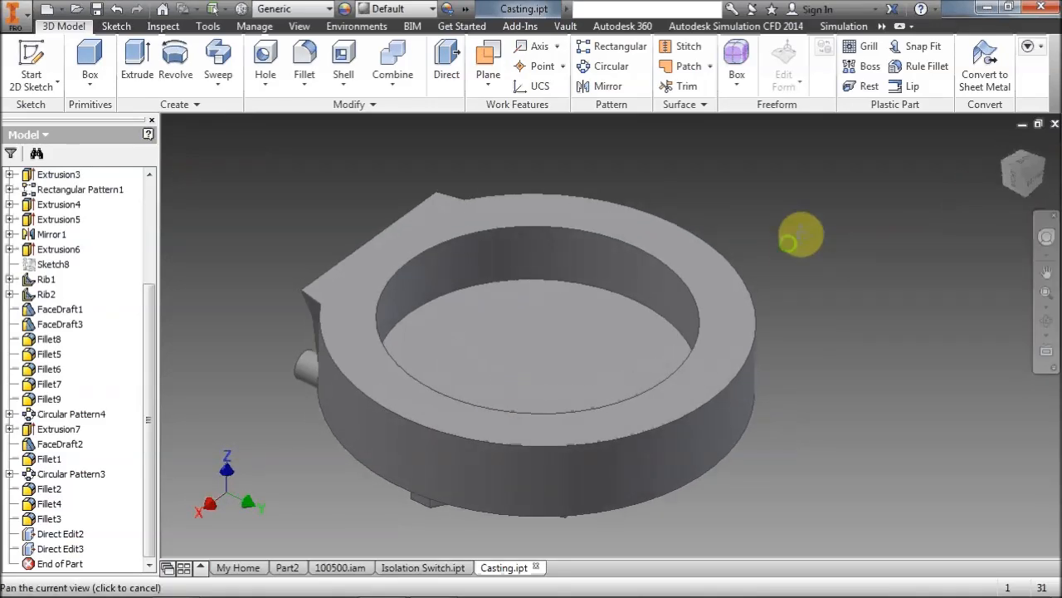
middle_click_drag(797, 233, 824, 235)
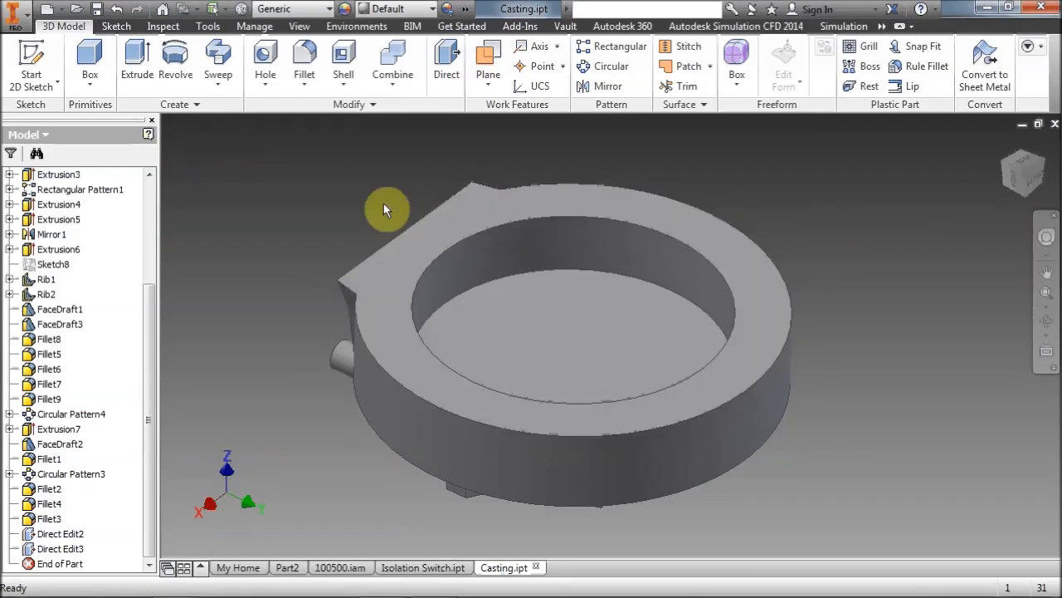
middle_click_drag(383, 203, 371, 208)
left_click_drag(1017, 177, 1006, 158)
scroll(842, 198, "down", 3)
scroll(840, 199, "up", 3)
middle_click_drag(840, 199, 886, 171)
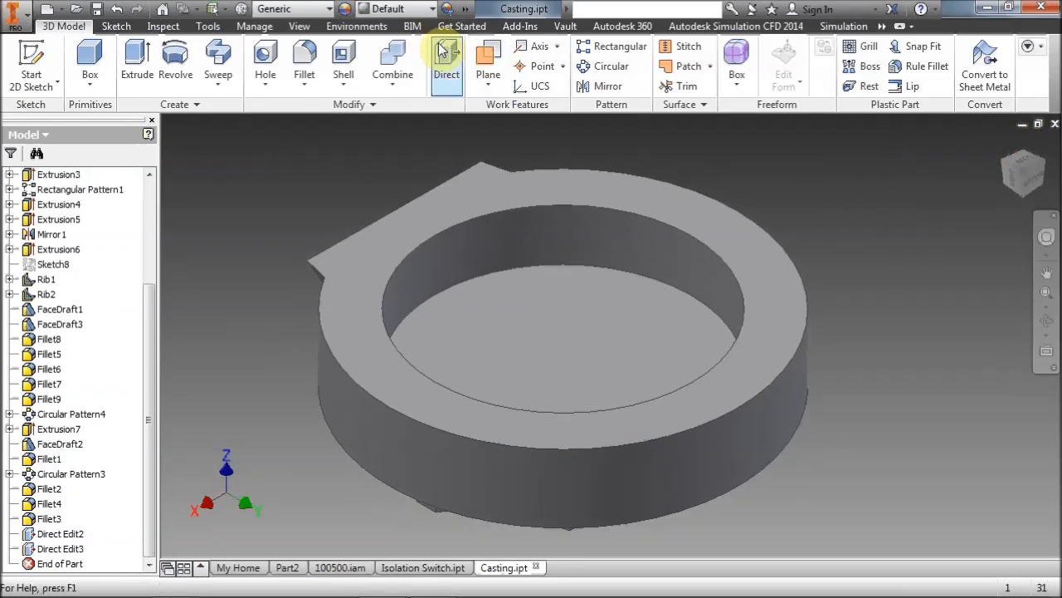
mouse_move(381, 180)
middle_mouse_down()
mouse_move(368, 176)
mouse_move(379, 177)
middle_mouse_up()
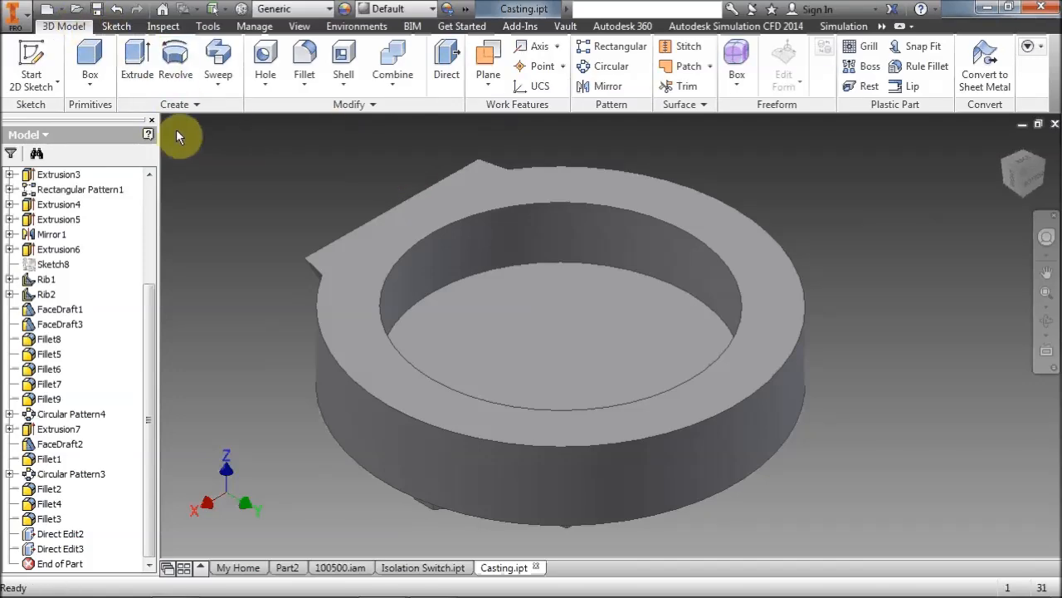
Open the part TwistedCopperWireSketches.ipt from the 3_Modeling folder
left_click(75, 9)
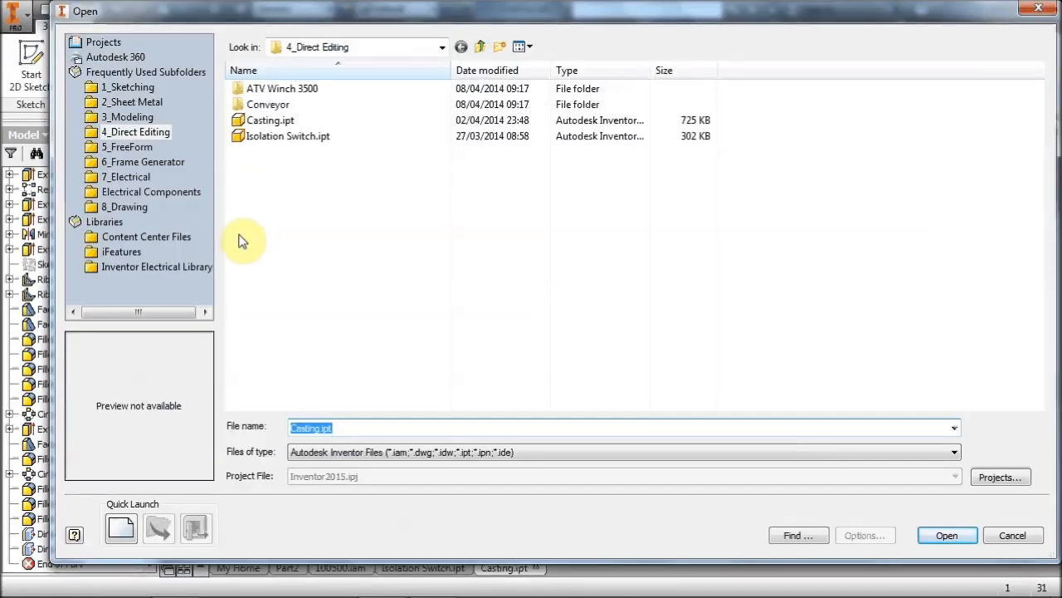
left_click(127, 116)
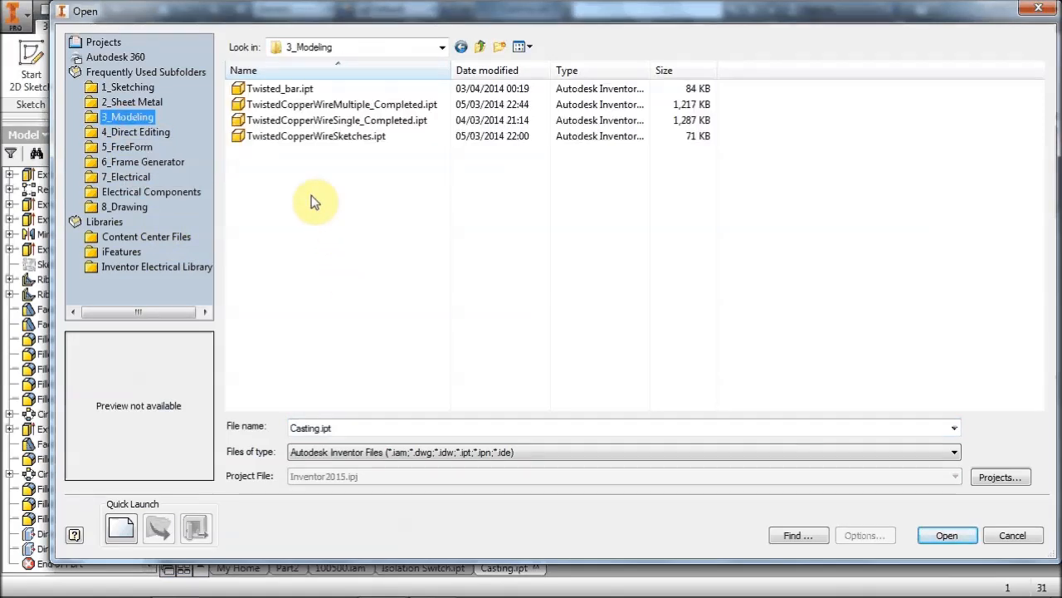
left_click(282, 137)
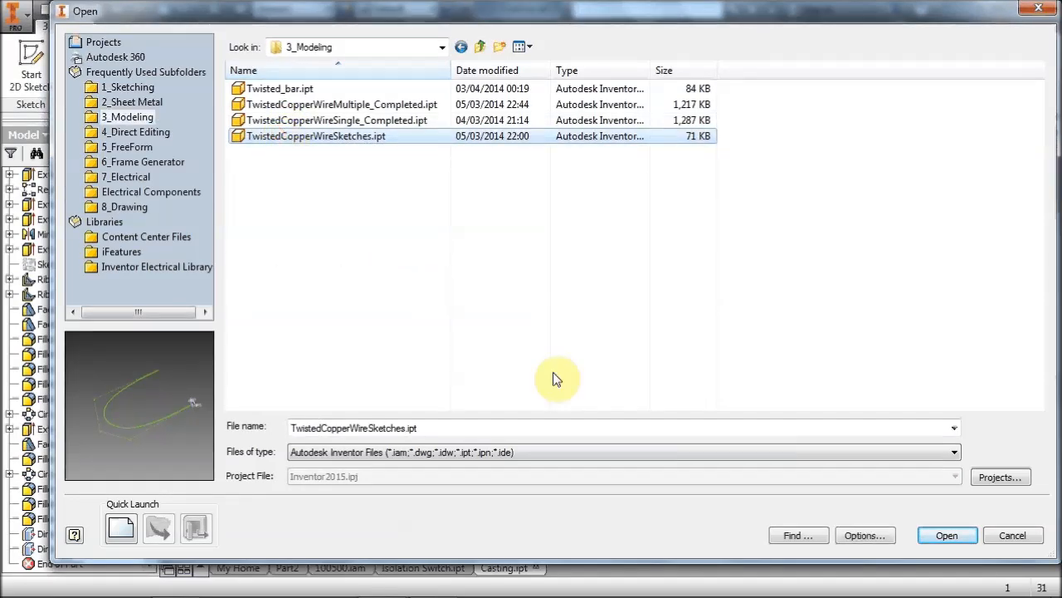
left_click(932, 534)
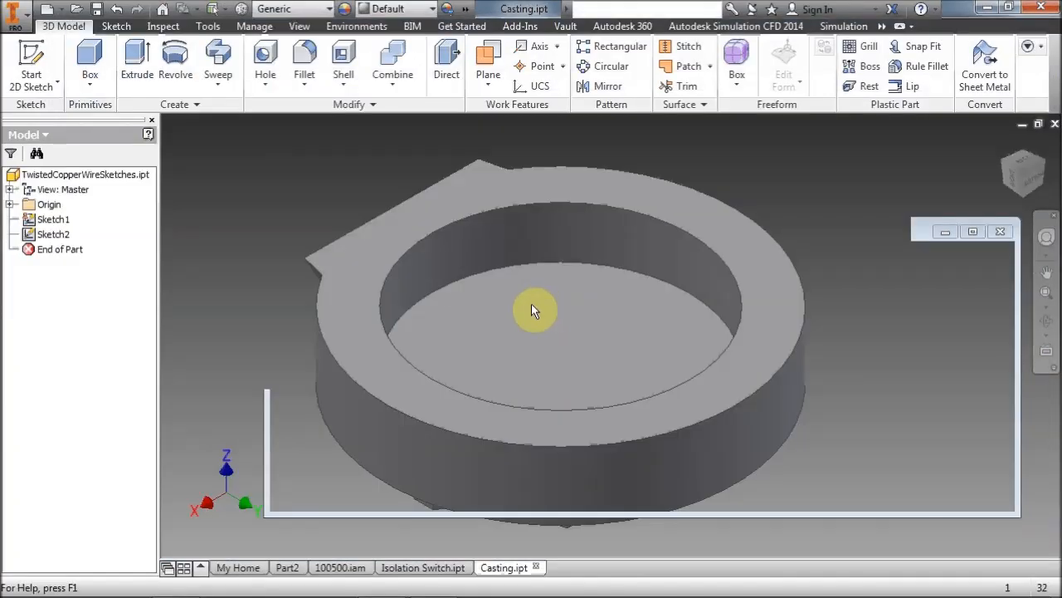
Sweep the topmost circle of the five-circle profile along the curved path as a solid, twisting it through several full turns
left_click_drag(1033, 186, 809, 165)
mouse_move(976, 282)
middle_mouse_down("shift")
mouse_move(758, 383)
mouse_move(590, 379)
mouse_move(548, 356)
mouse_move(707, 417)
middle_mouse_up("shift")
middle_click_drag(384, 192, 484, 213)
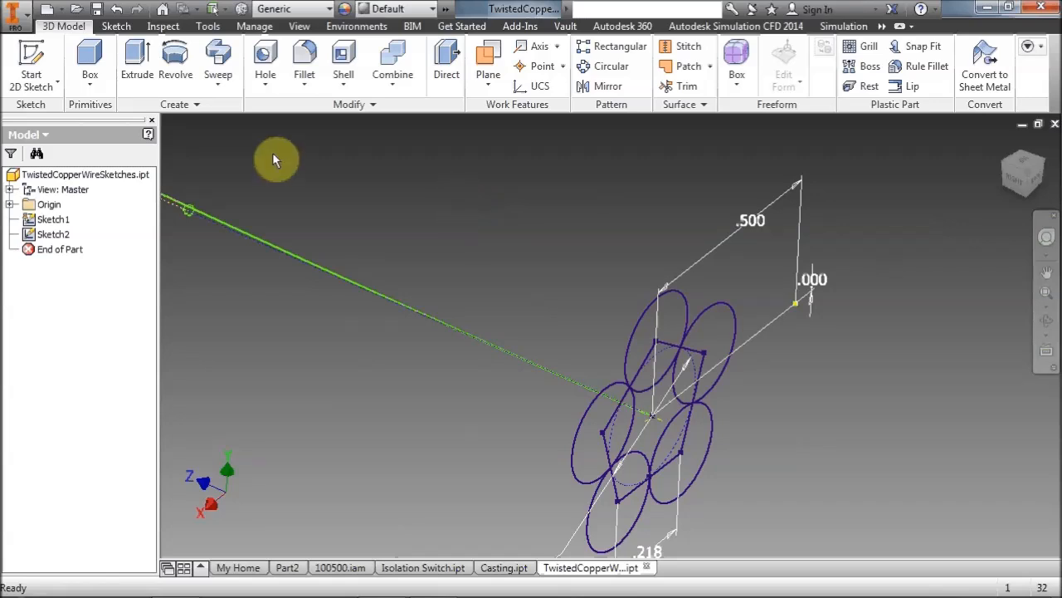
left_click(221, 65)
left_click(638, 345)
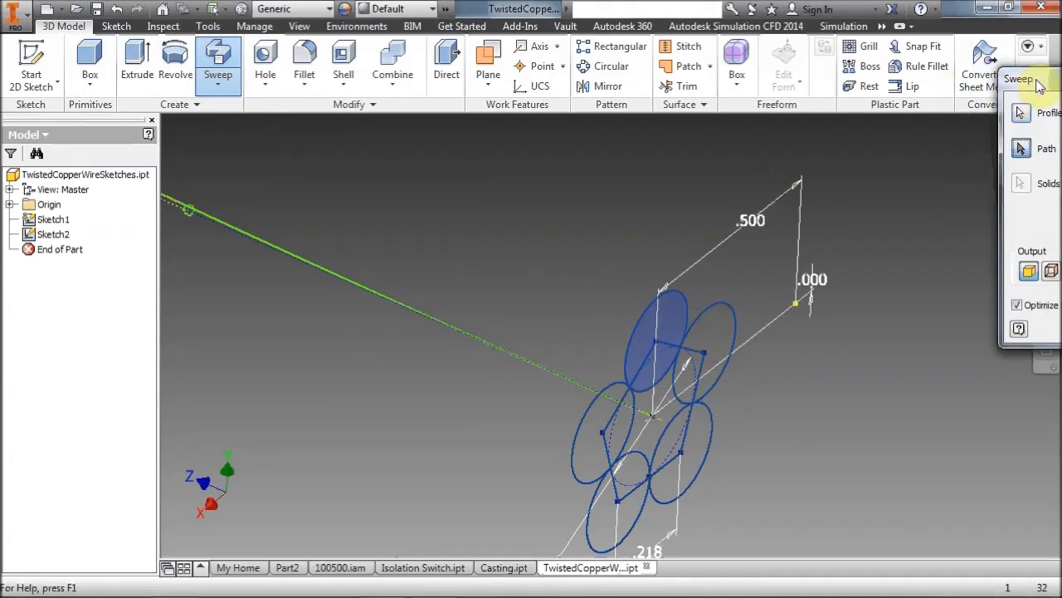
left_click_drag(1039, 86, 200, 50)
left_click(485, 344)
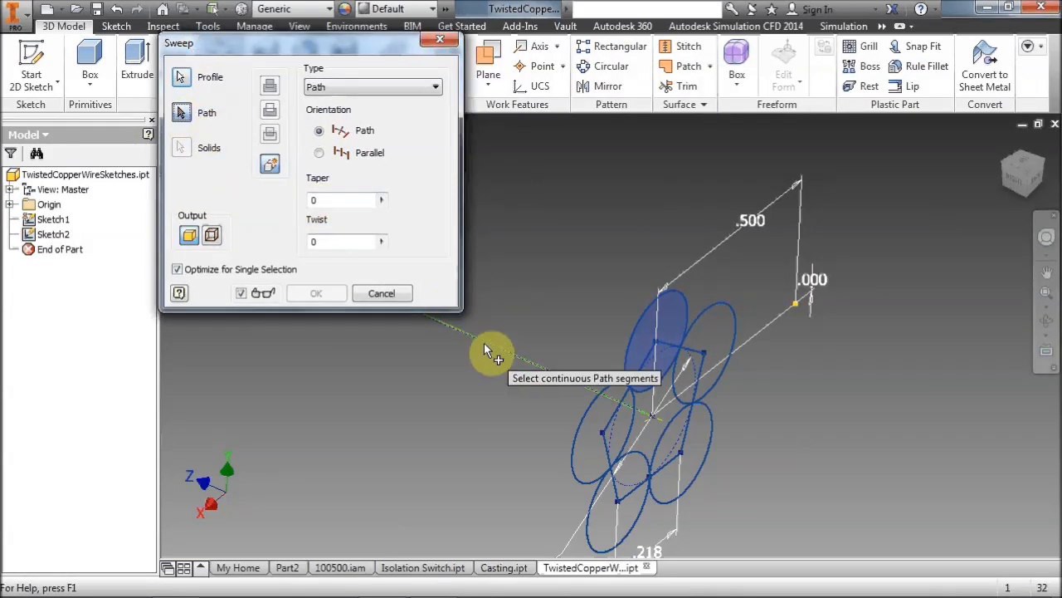
left_click_drag(322, 44, 214, 40)
middle_click_drag(492, 177, 566, 218)
double_click(240, 238)
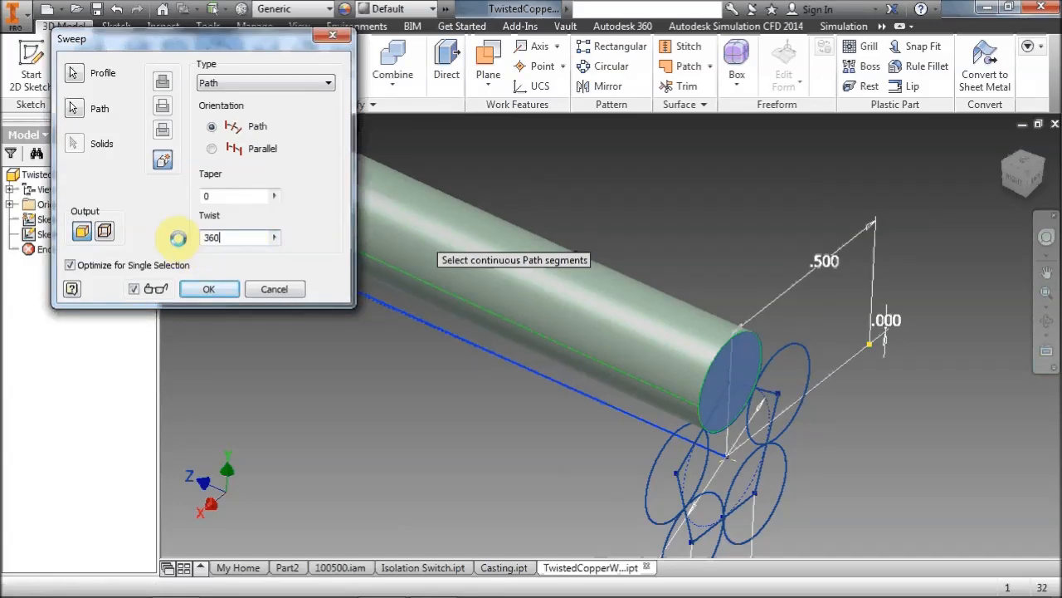
left_click(199, 287)
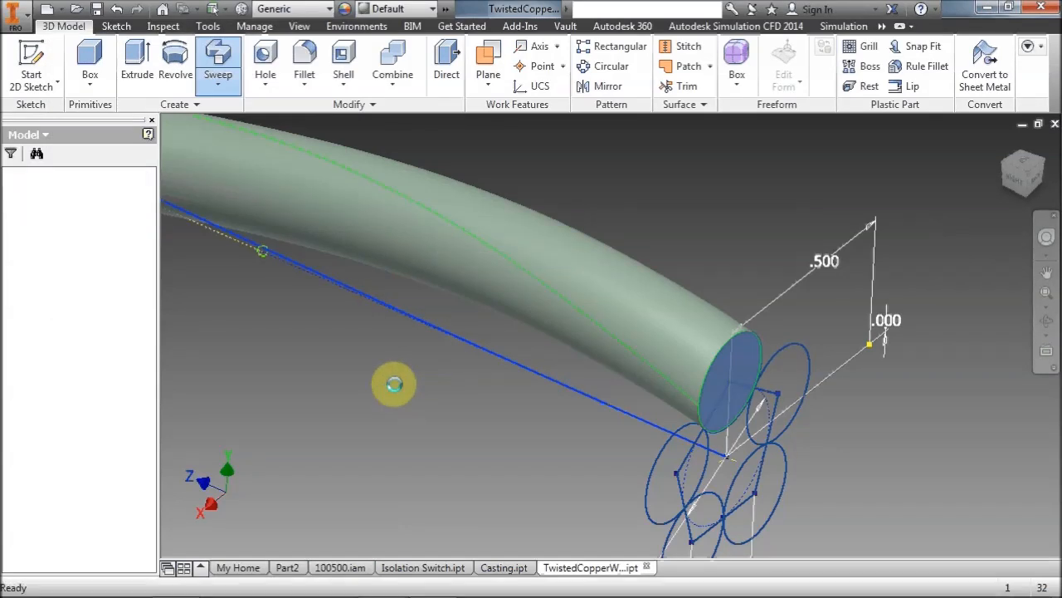
Share both Sketch1 and Sketch2 from inside the Sweep2 feature for reuse
scroll(396, 384, "up", 5)
middle_click_drag(396, 384, 775, 453)
scroll(775, 453, "up", 1)
scroll(526, 251, "up", 3)
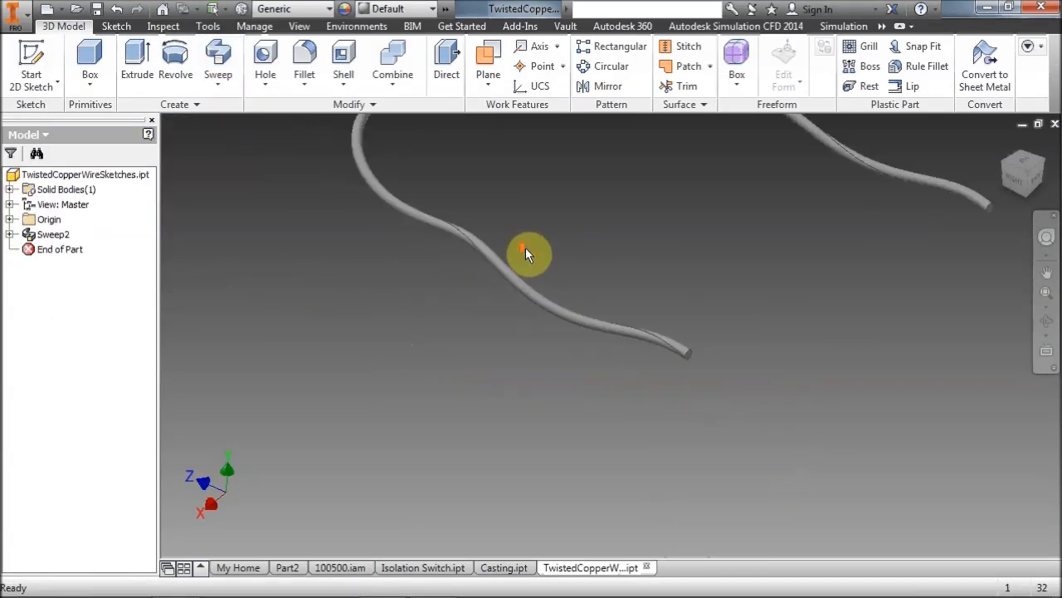
middle_click_drag(521, 266, 403, 373)
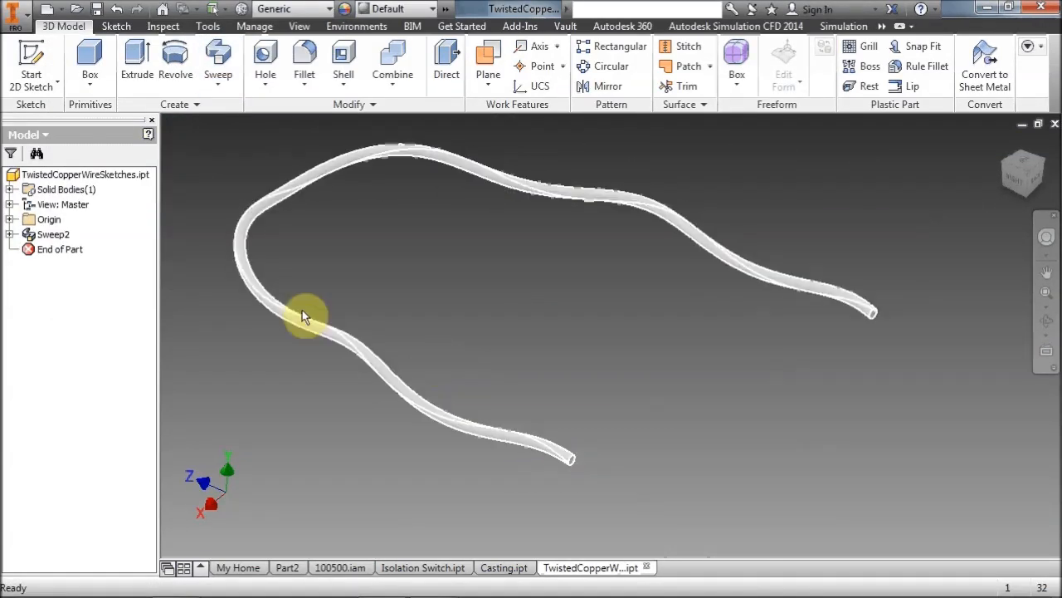
left_click(9, 234)
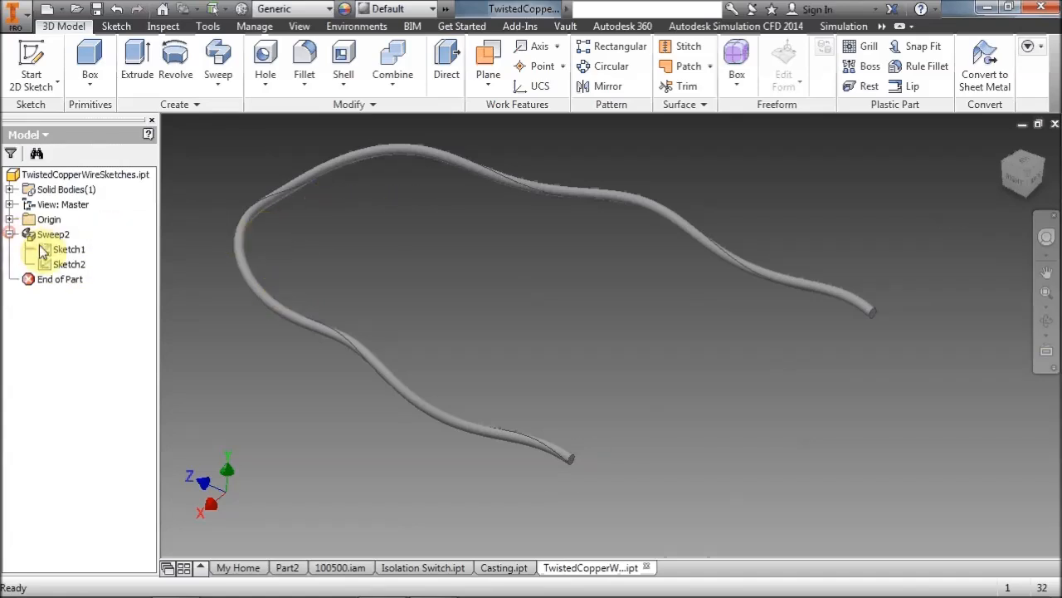
left_click(52, 249)
right_click(52, 249)
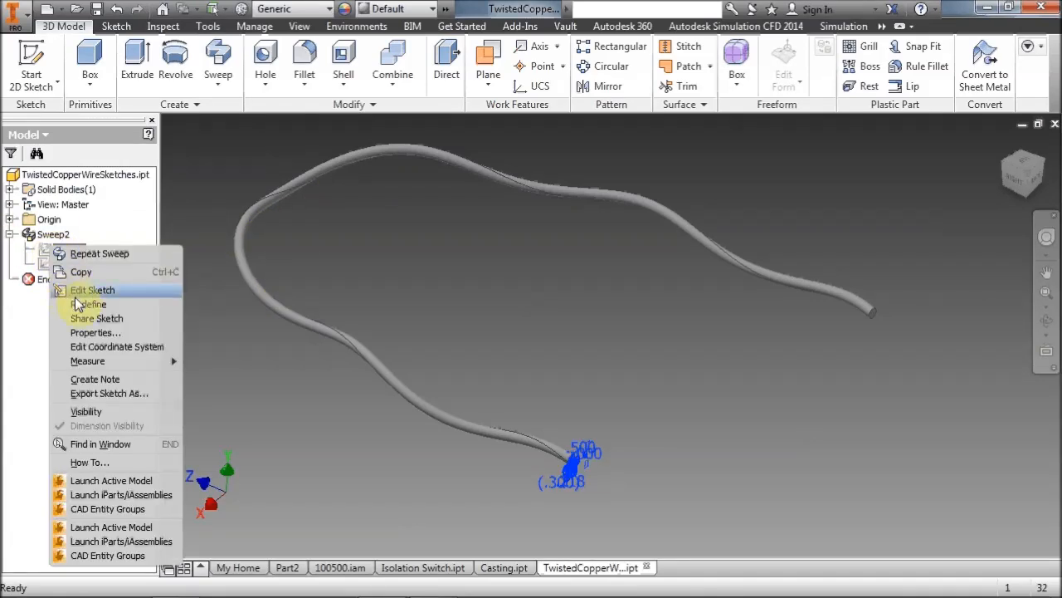
left_click(80, 317)
right_click(50, 270)
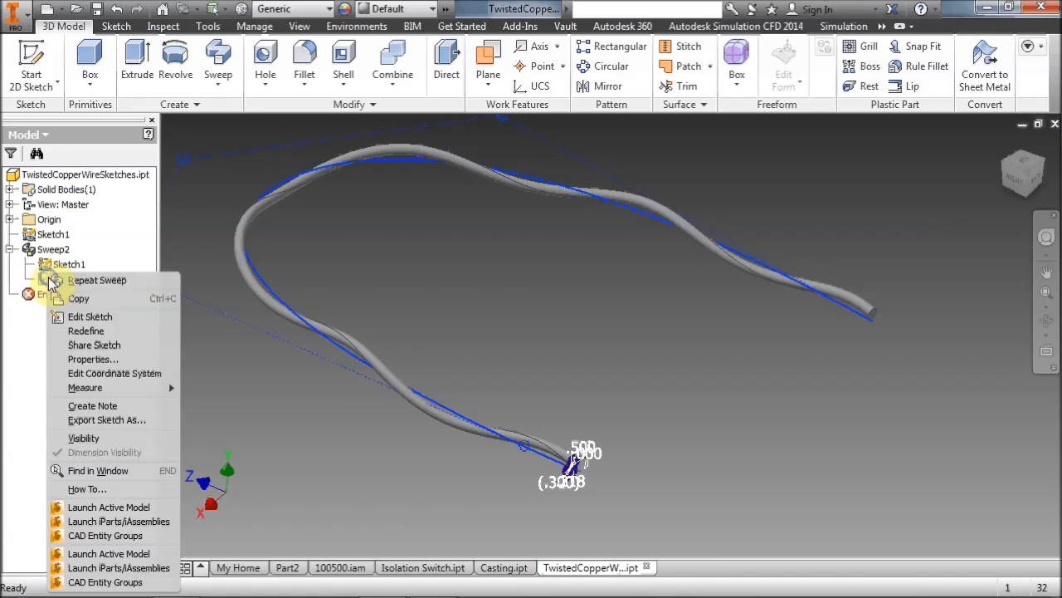
left_click(74, 342)
Sweep the circle adjacent to the first strand along the same path as a new solid with a twist of 360*5
left_click(219, 64)
scroll(554, 438, "down", 6)
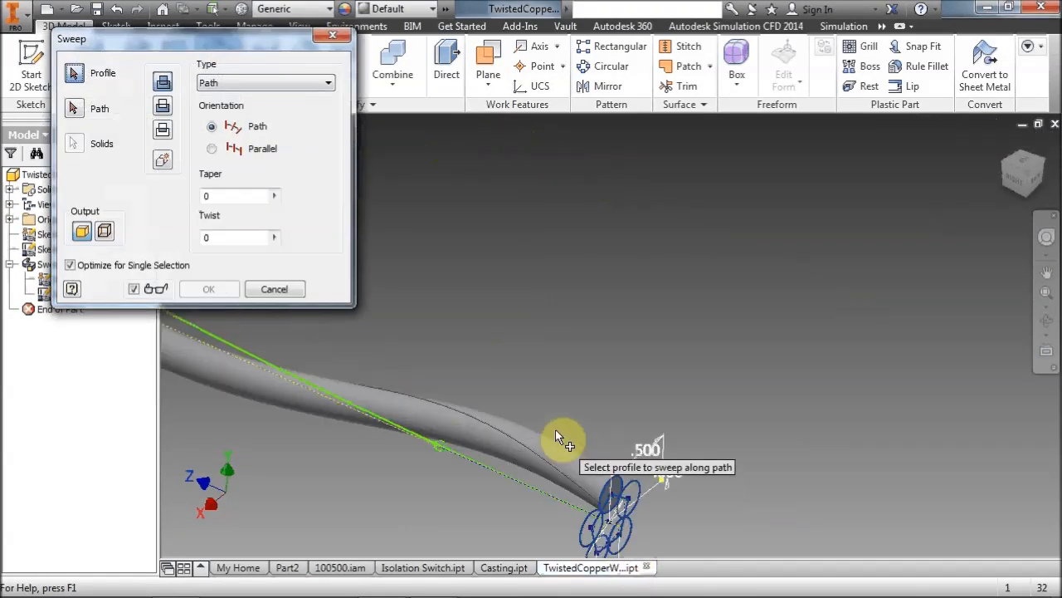
middle_click_drag(586, 404, 595, 305)
scroll(598, 379, "down", 3)
left_click(609, 400)
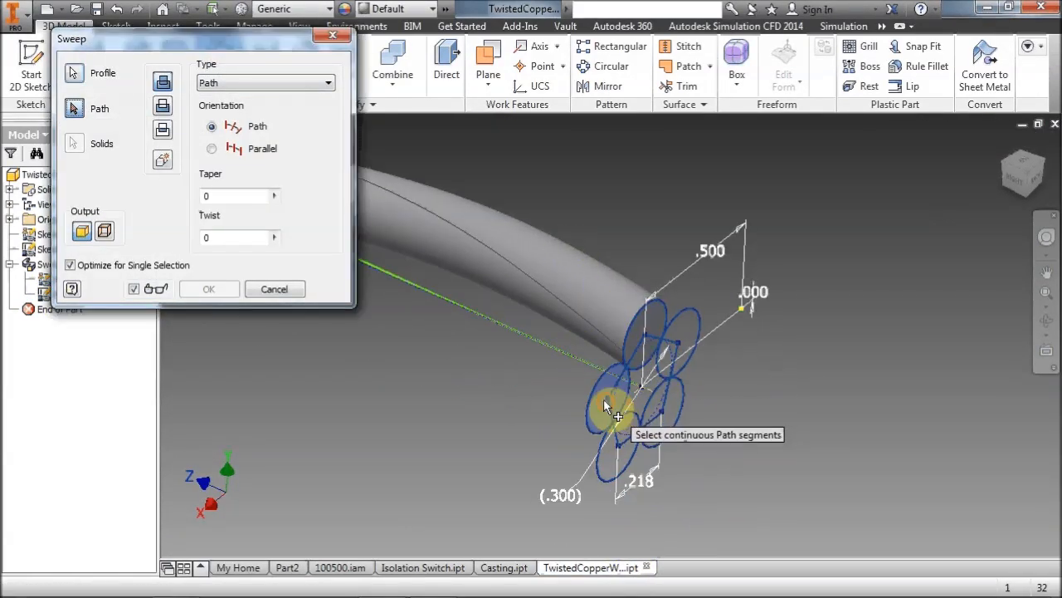
left_click(164, 159)
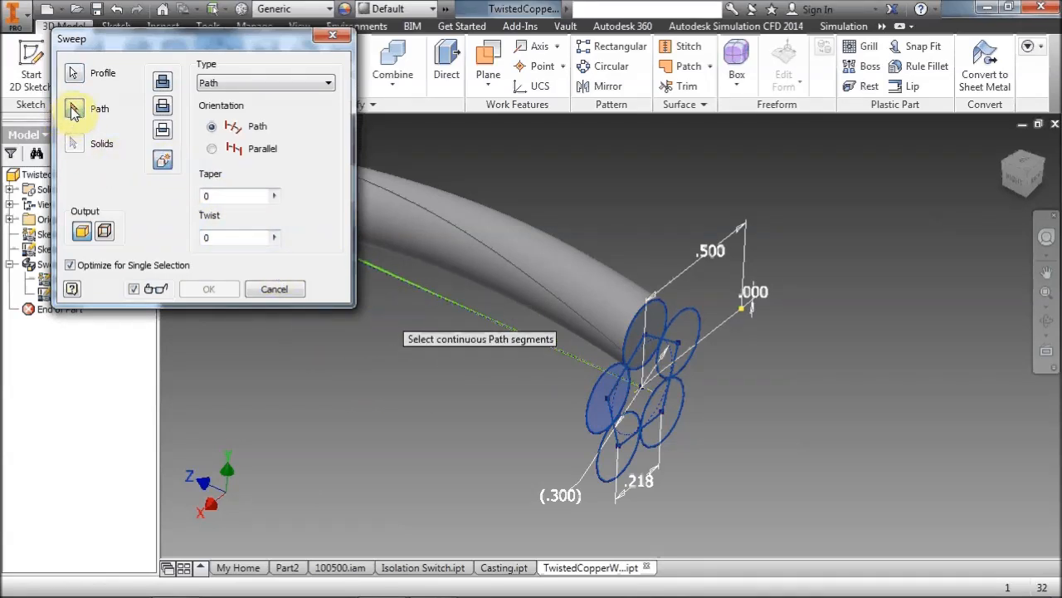
left_click(435, 297)
left_click_drag(254, 233, 184, 237)
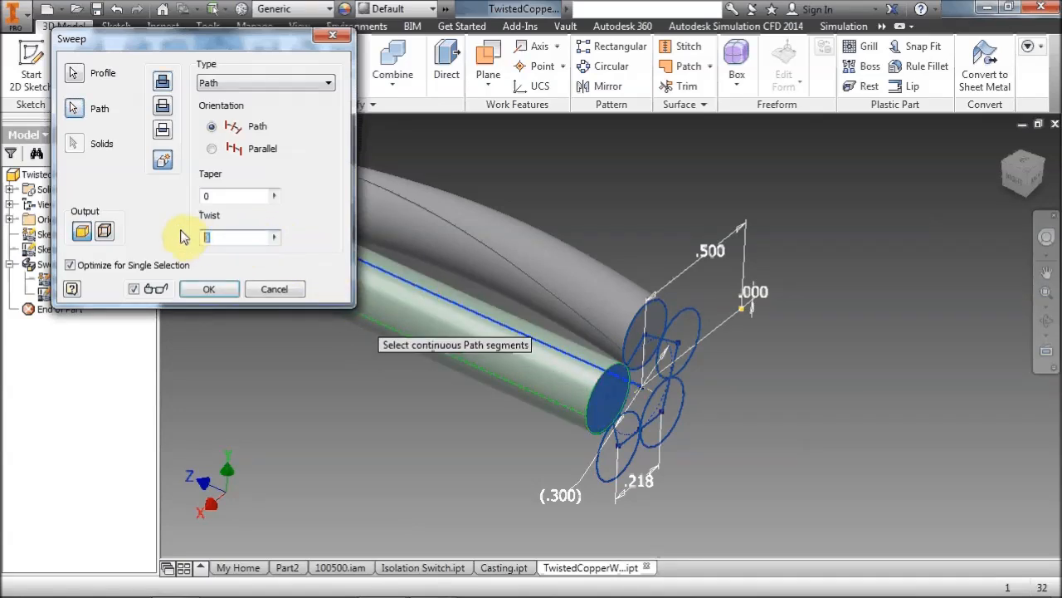
type("360*5")
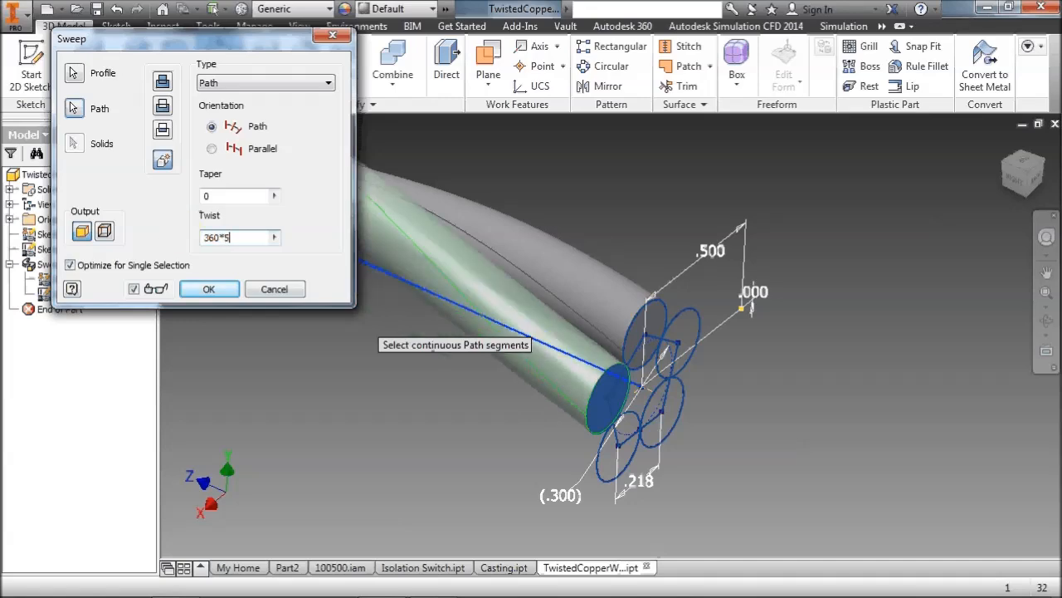
left_click(235, 289)
scroll(311, 338, "up", 5)
middle_click_drag(348, 347, 621, 528)
scroll(584, 327, "up", 2)
middle_click_drag(582, 322, 523, 312)
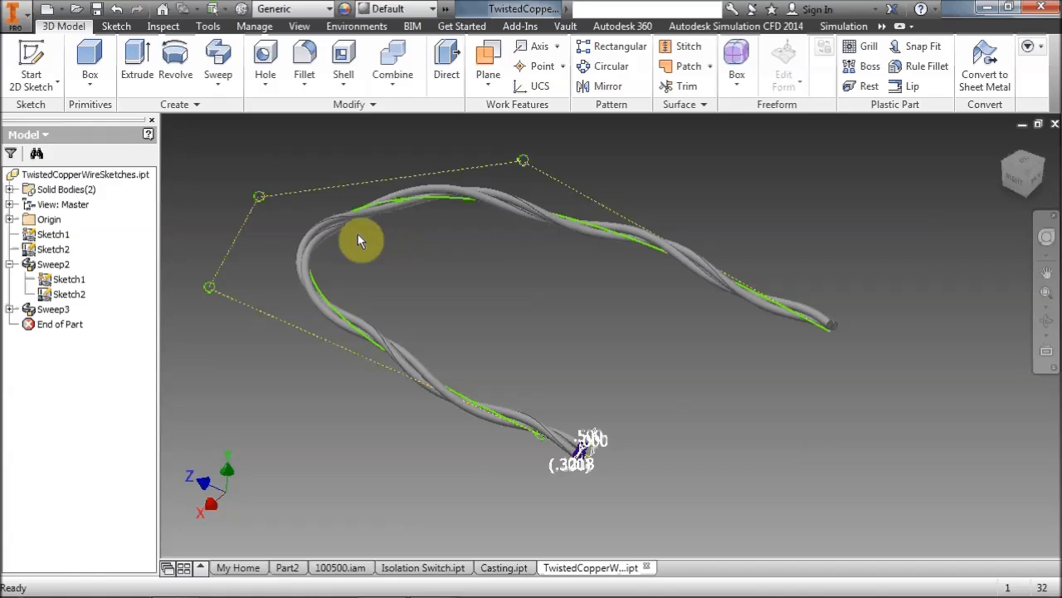
Open the assembly 203-633.iam from the Projects folder and accept updating its changed components
left_click(77, 9)
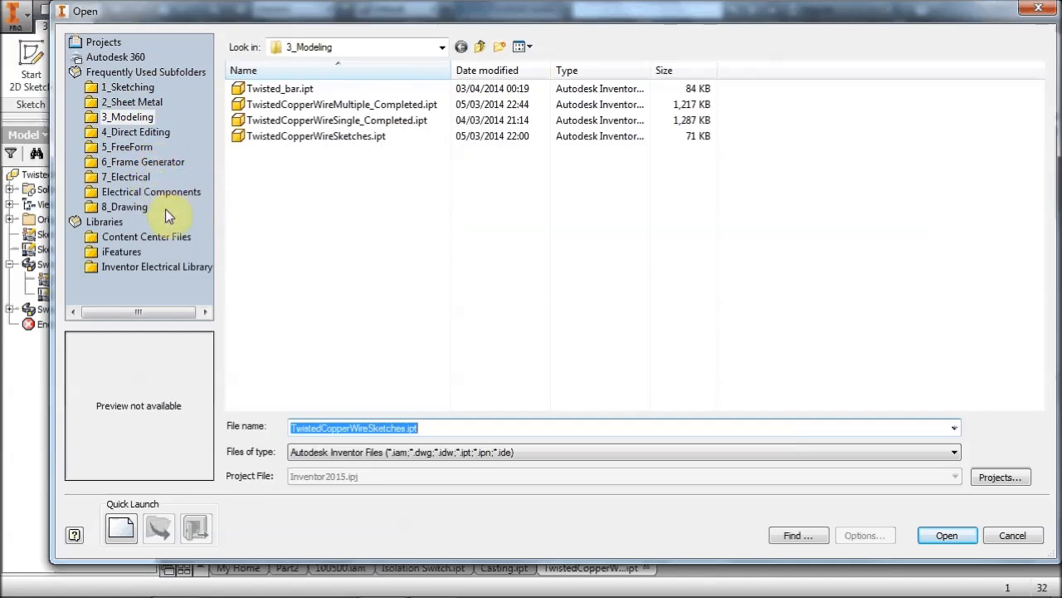
left_click(124, 102)
left_click(126, 117)
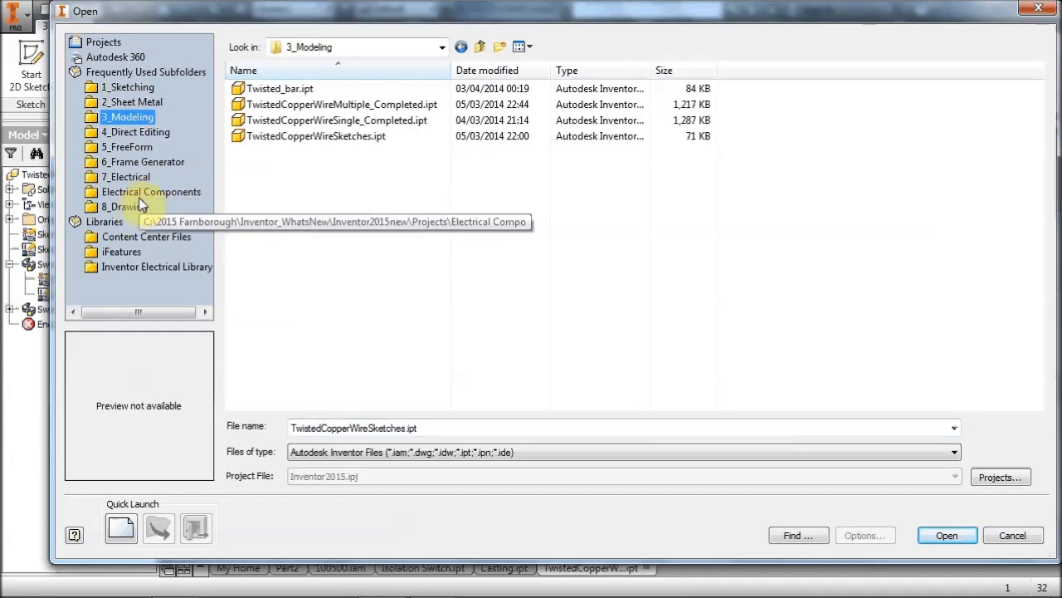
left_click(104, 41)
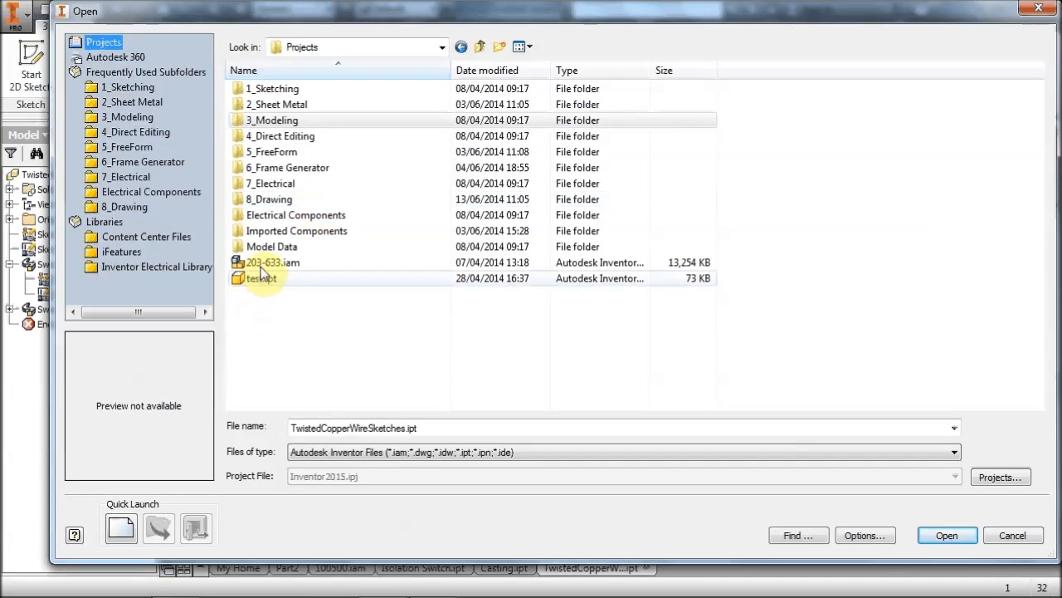
double_click(264, 263)
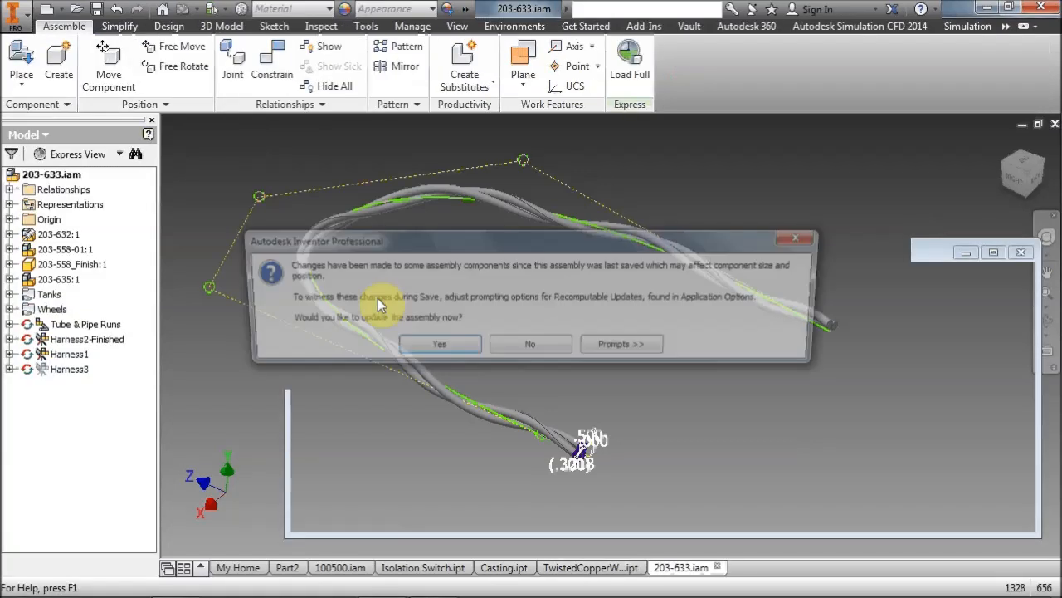
left_click(423, 348)
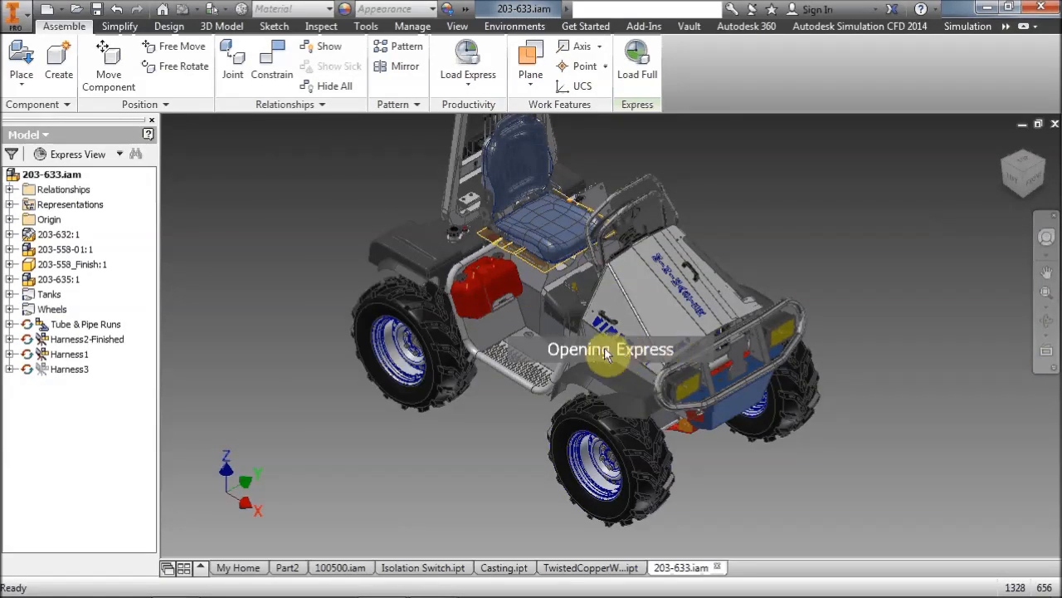
Examine the off-road vehicle assembly from several angles, looking over its front, side, wheels and seat
middle_click_drag(765, 204, 765, 260)
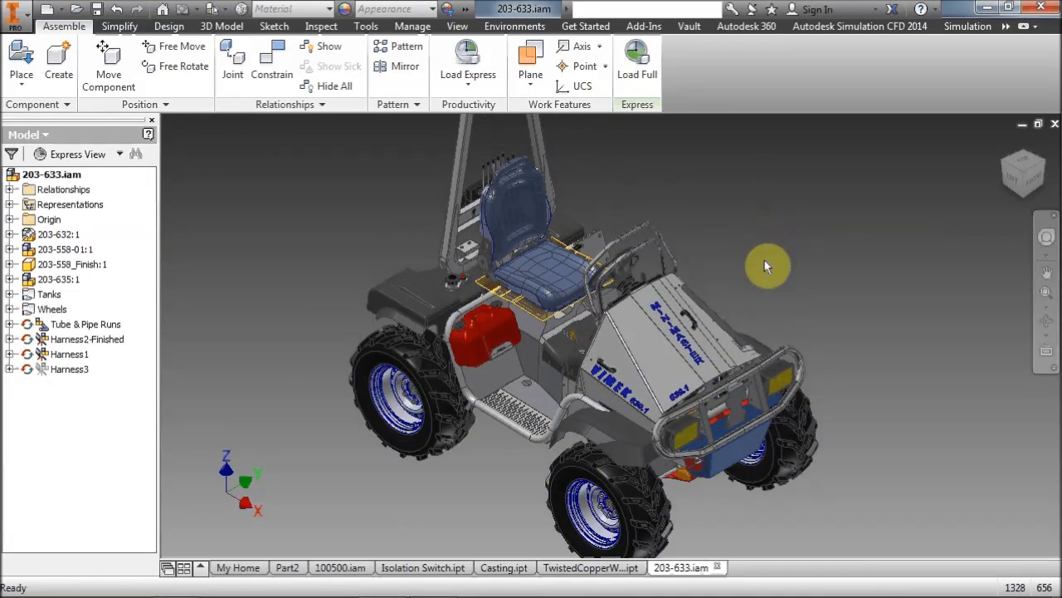
mouse_move(1025, 169)
left_mouse_down()
mouse_move(1018, 139)
mouse_move(1033, 151)
left_mouse_up()
mouse_move(789, 235)
middle_mouse_down()
mouse_move(752, 233)
mouse_move(763, 208)
middle_mouse_up()
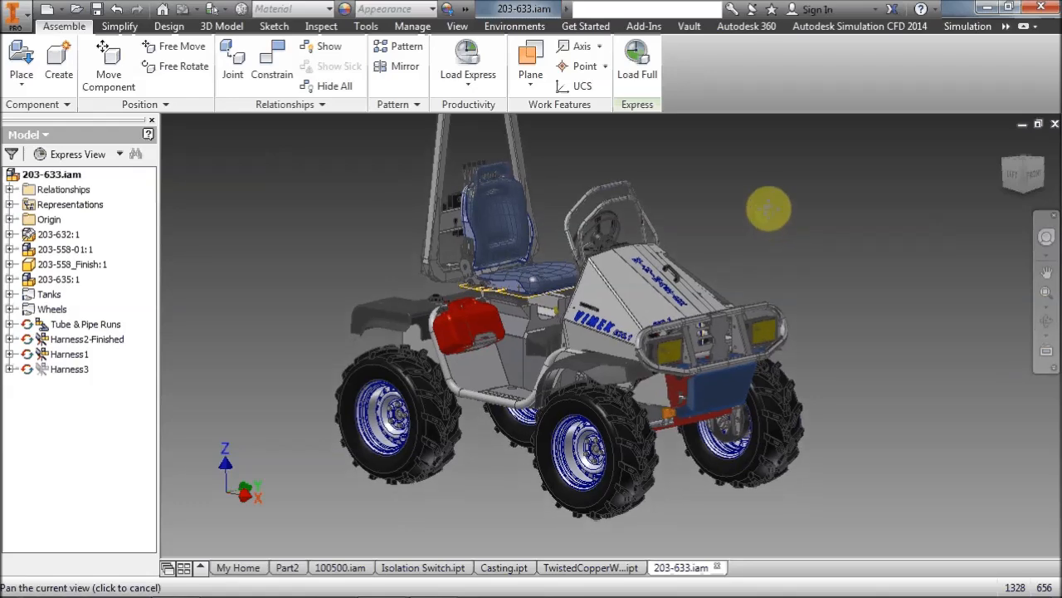
left_click_drag(1029, 174, 1016, 174)
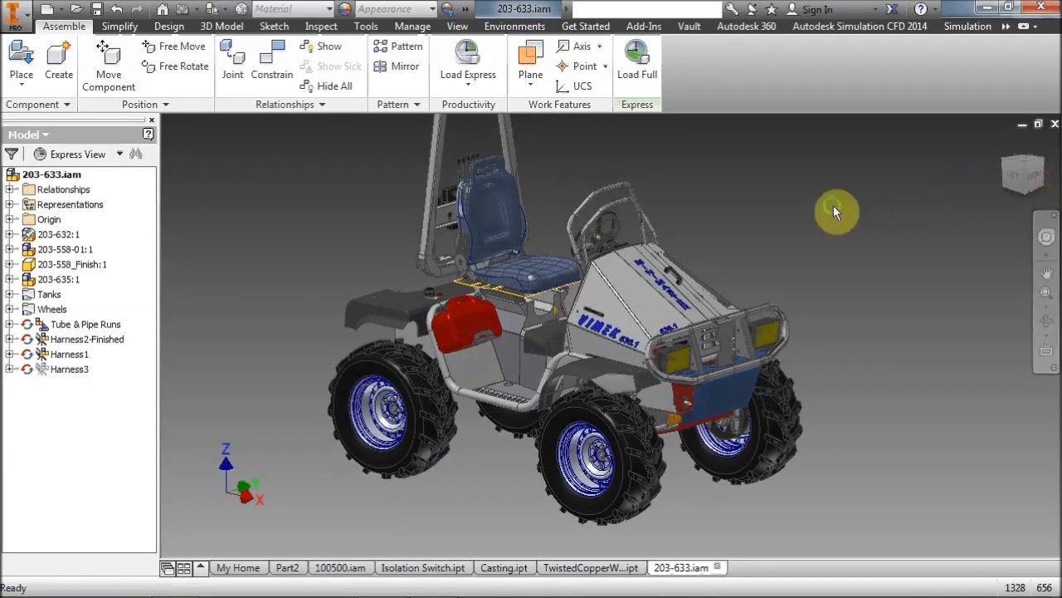
middle_click_drag(833, 205, 833, 195)
left_click_drag(1012, 179, 988, 174)
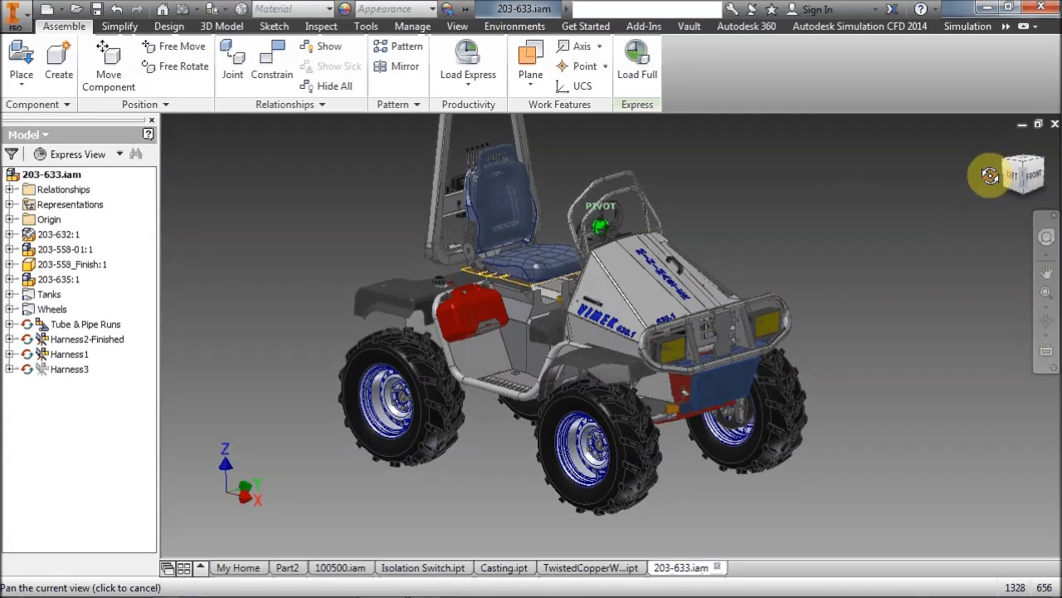
middle_click_drag(834, 206, 835, 212)
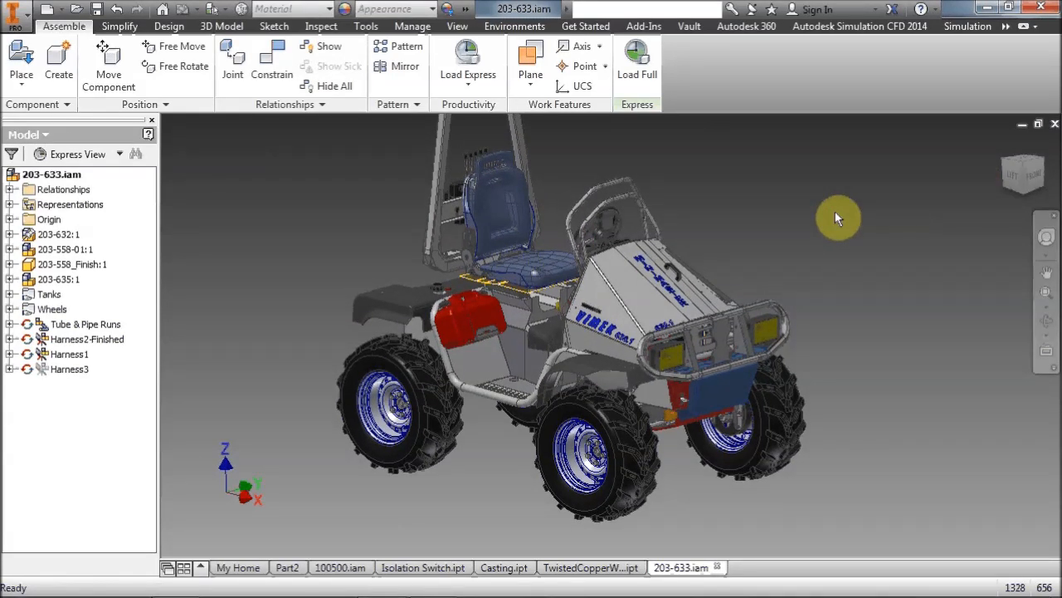
middle_click_drag(755, 226, 762, 232)
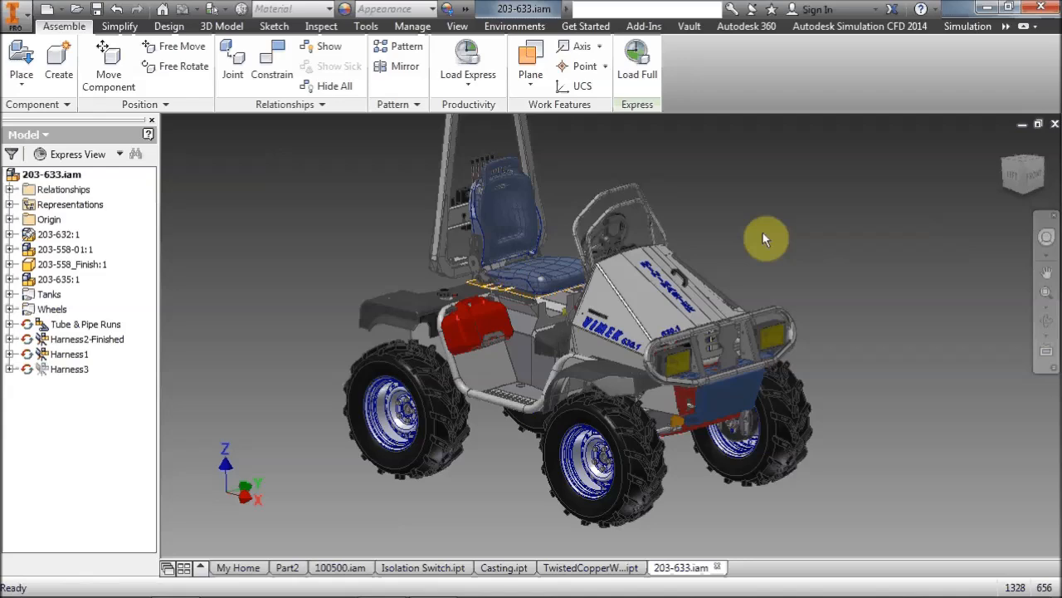
mouse_move(751, 232)
middle_mouse_down()
mouse_move(771, 241)
mouse_move(748, 228)
middle_mouse_up()
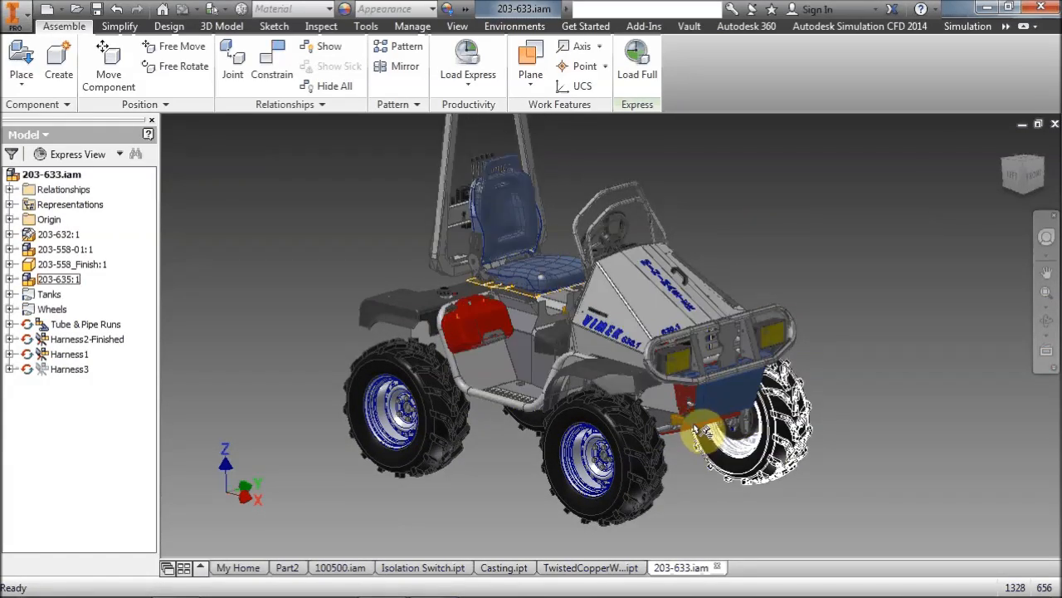
scroll(689, 390, "up", 5)
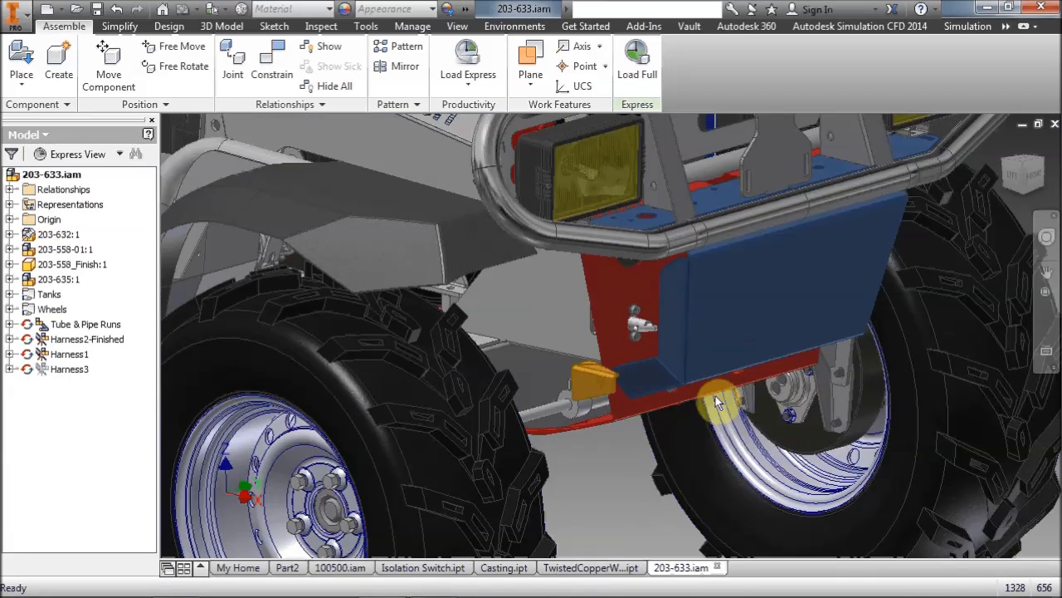
right_click(724, 316)
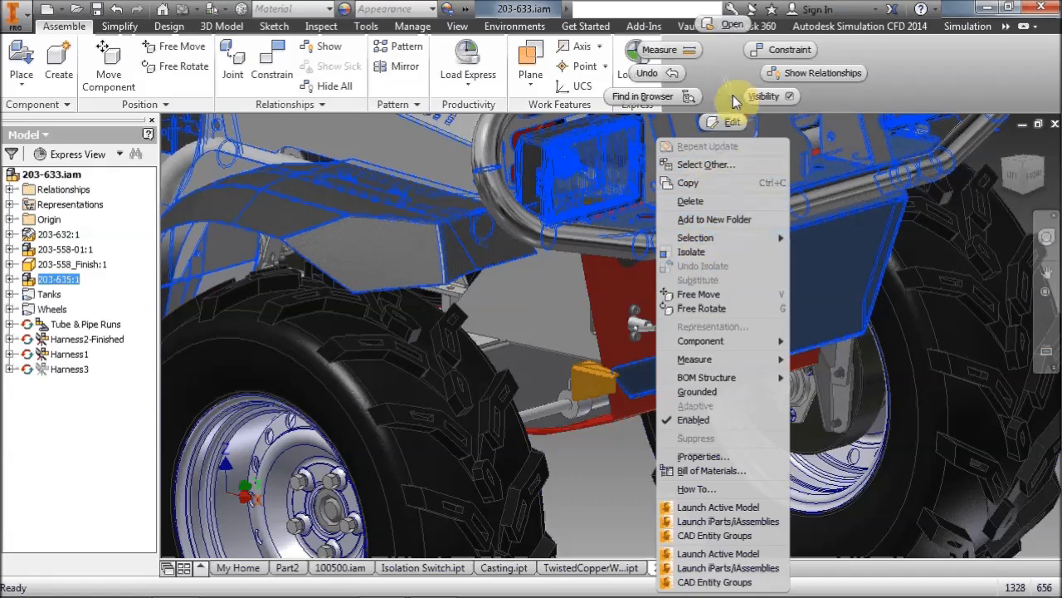
left_click(715, 33)
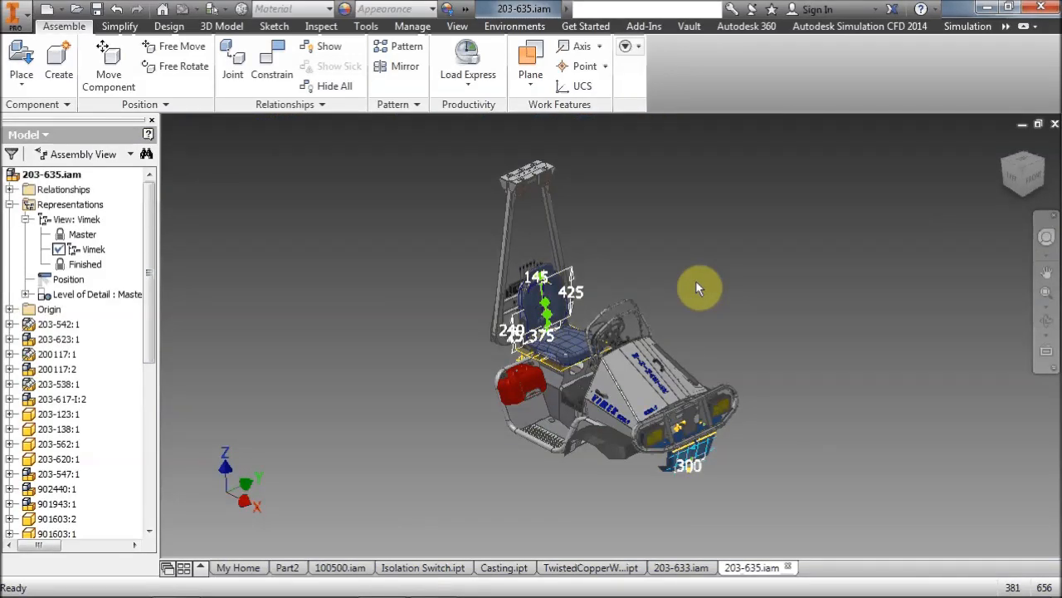
scroll(636, 411, "up", 3)
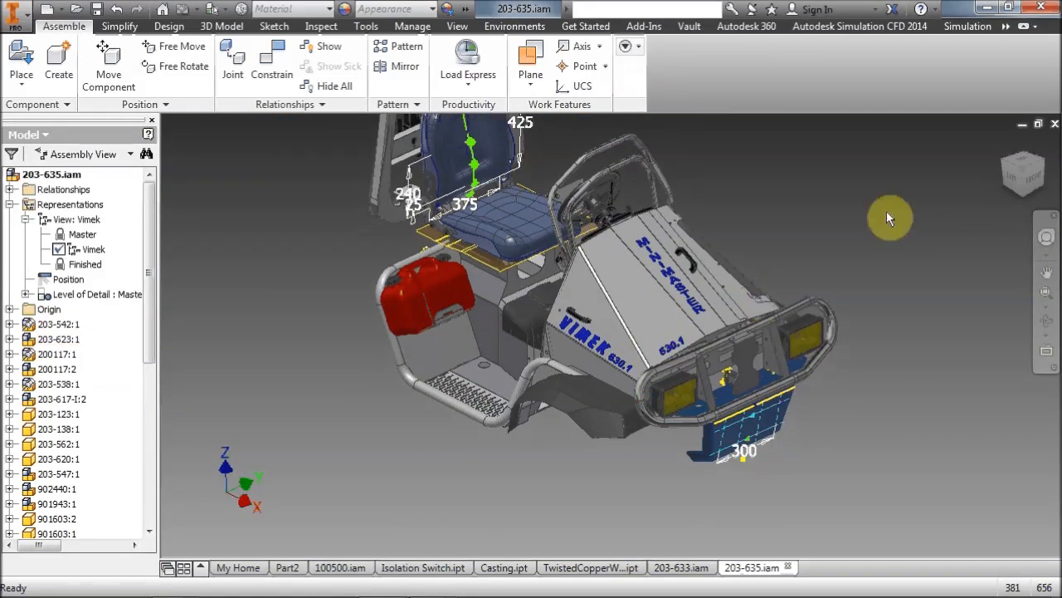
left_click(1008, 178)
left_click_drag(1019, 133, 947, 140)
left_click(1054, 124)
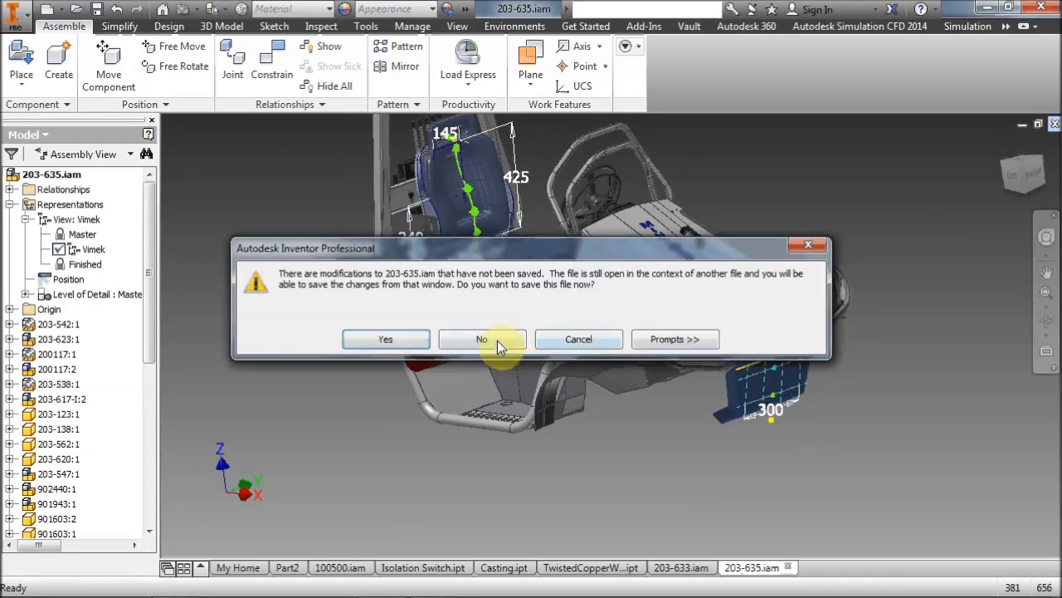
left_click(498, 339)
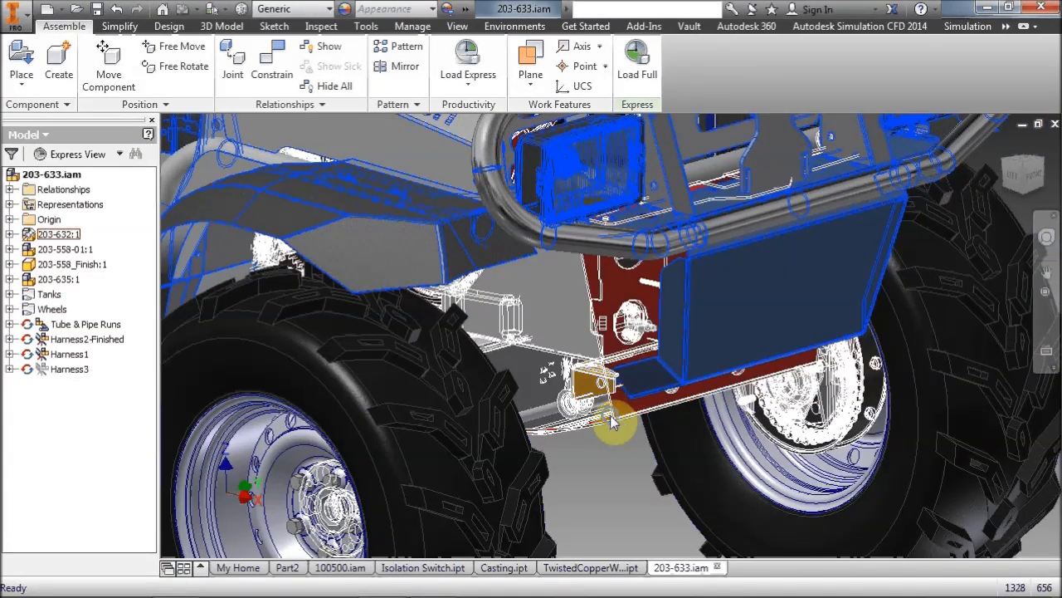
right_click(612, 425)
left_click(628, 45)
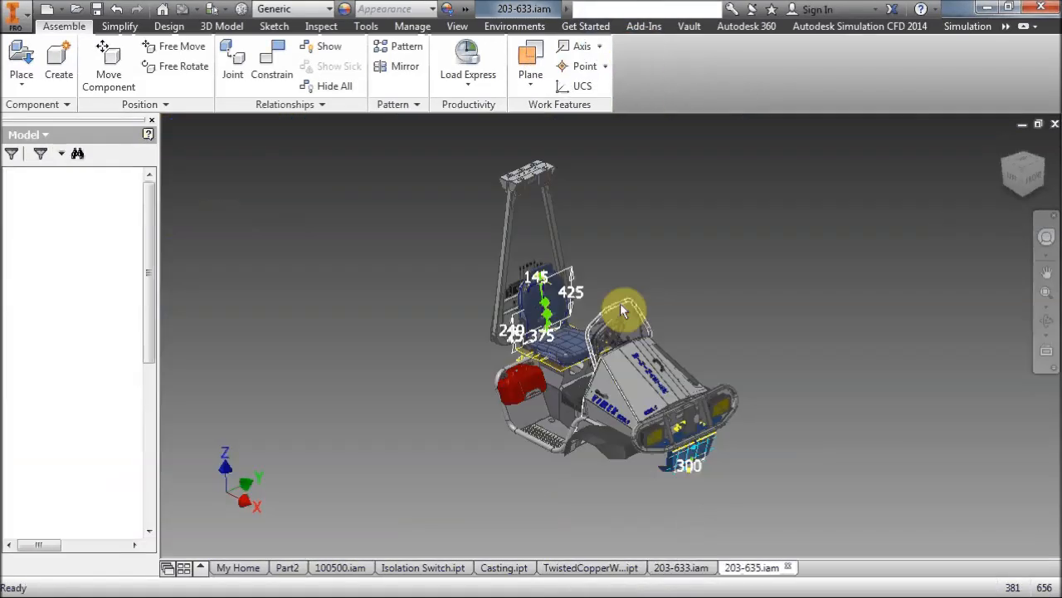
left_click(1054, 125)
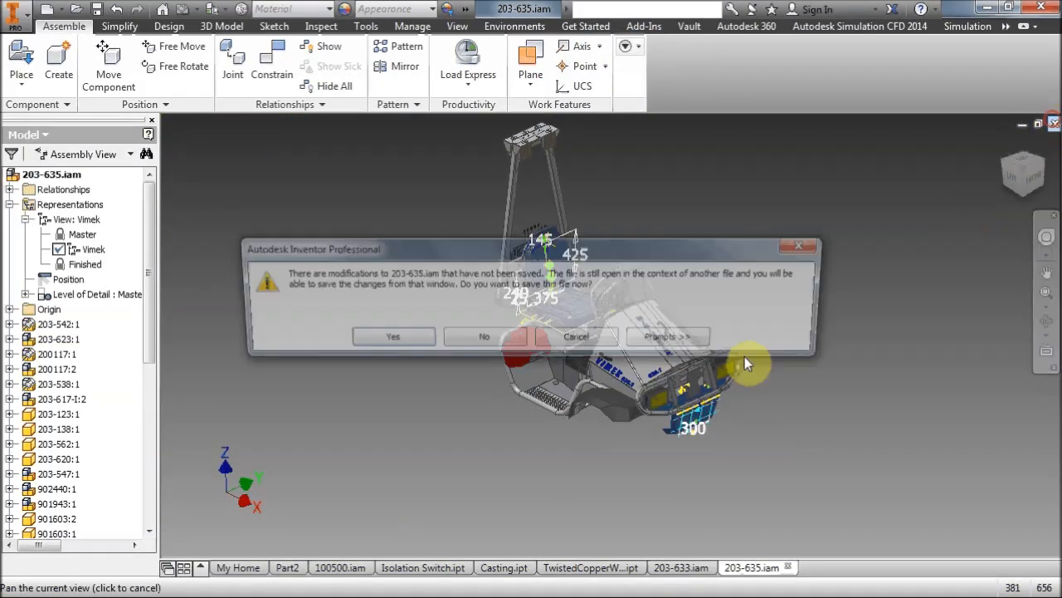
left_click(508, 340)
Open the chassis subassembly 203-632 from the vehicle assembly in its own window
left_click(603, 415)
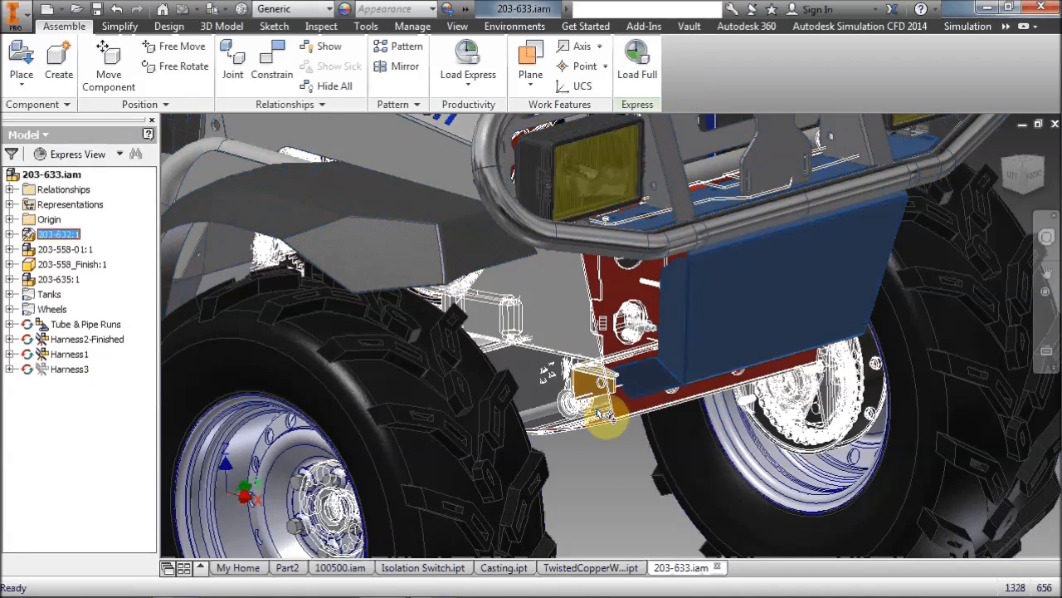
right_click(598, 463)
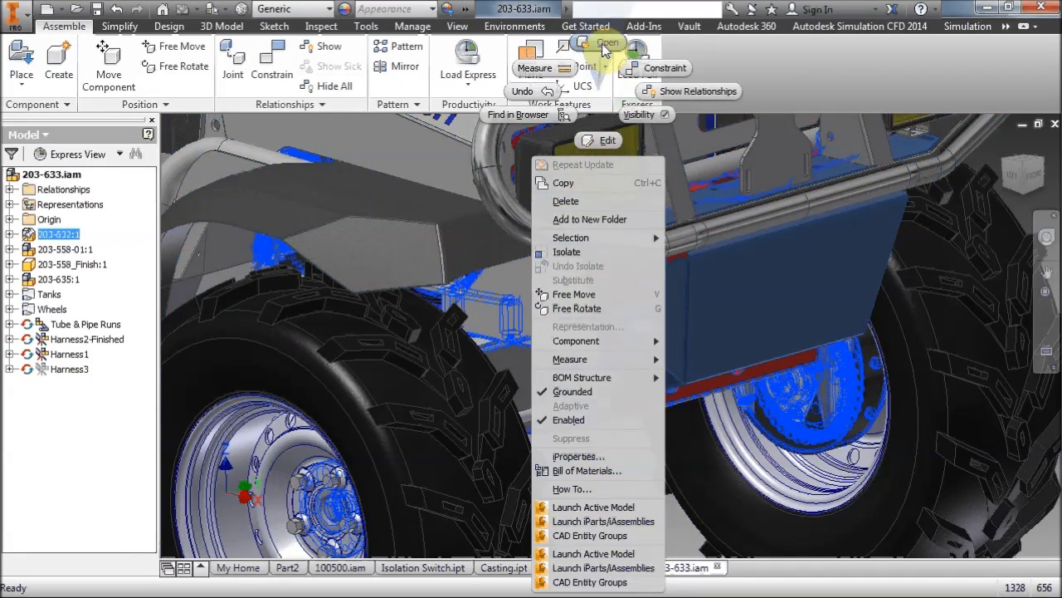
left_click(575, 201)
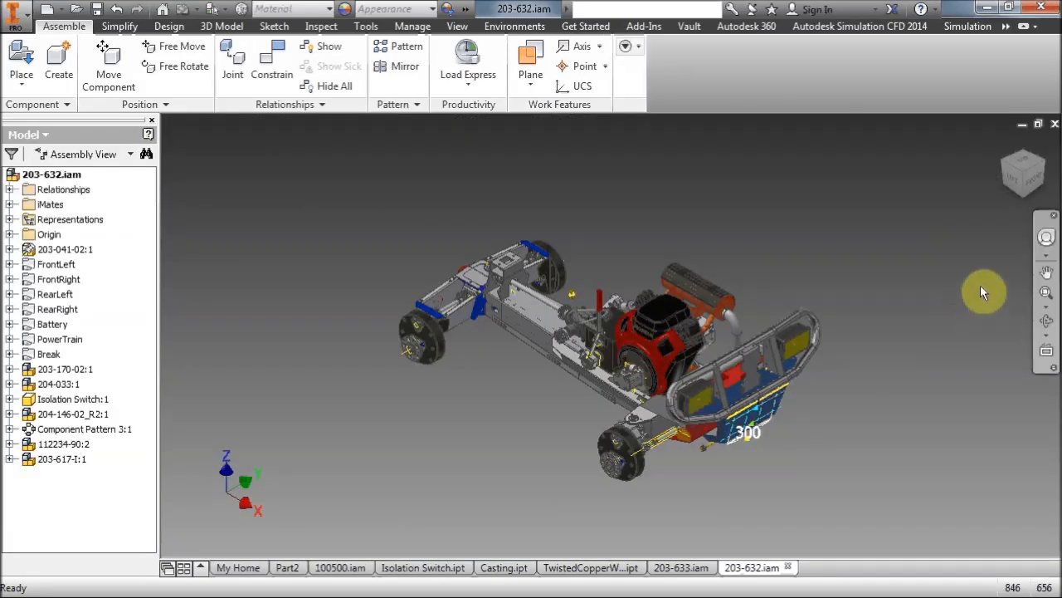
Examine the blue skid plate at the front of the chassis from the side and from the front
left_click(1016, 178)
left_click_drag(1016, 178, 285, 133)
scroll(922, 190, "down", 6)
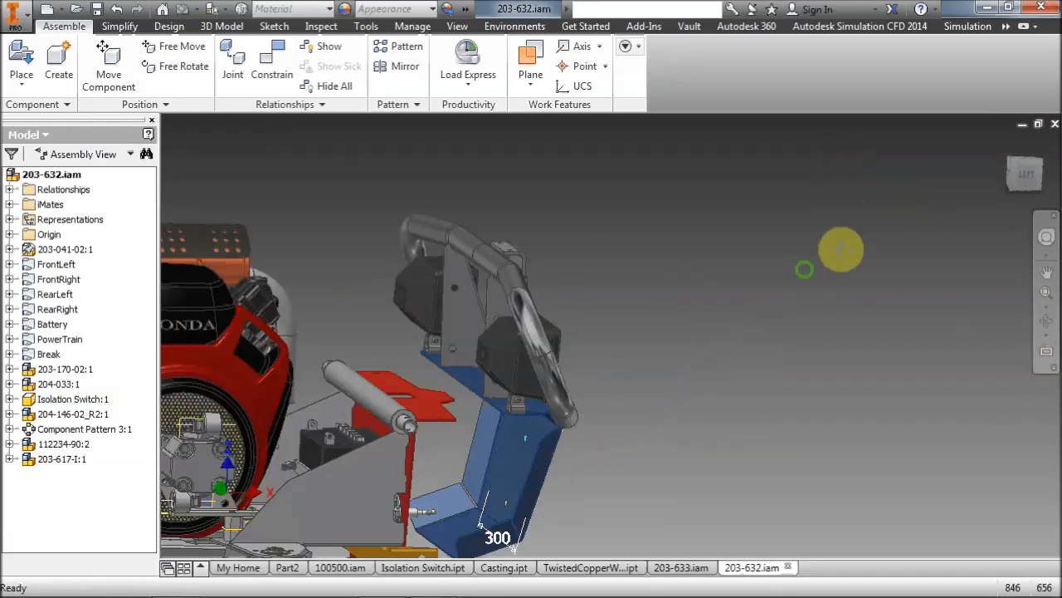
middle_click_drag(840, 249, 962, 183)
left_click_drag(1030, 183, 898, 209)
middle_click_drag(887, 291, 963, 196)
scroll(783, 355, "down", 3)
middle_click_drag(741, 346, 979, 274)
left_click(1012, 173)
left_click_drag(1013, 175, 1017, 198)
middle_click_drag(924, 230, 937, 244)
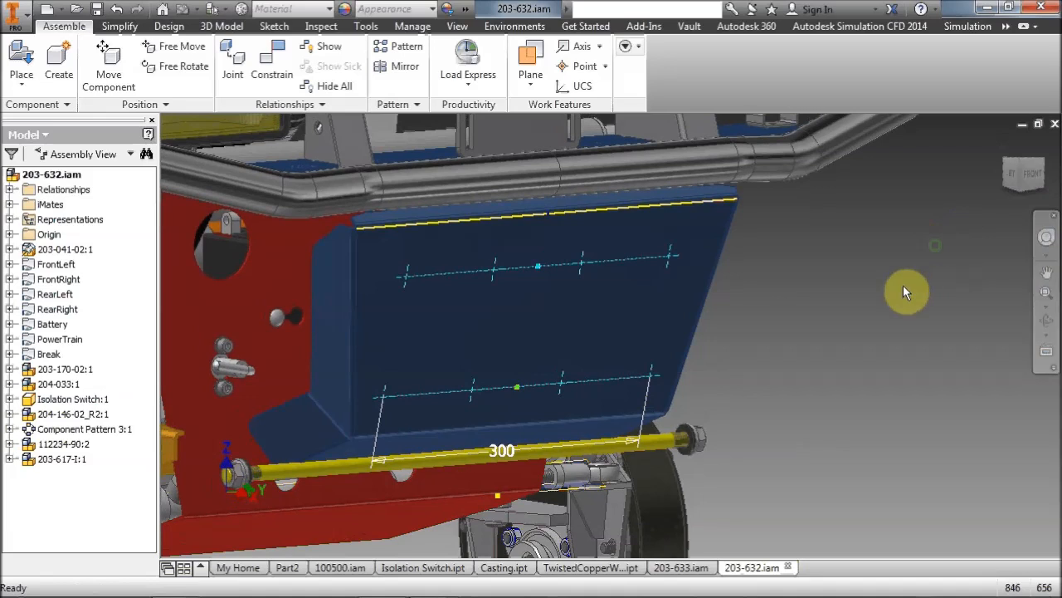
Switch selection to Part Priority and open the blue front skid plate, 203-617-D.ipt, for editing in its own window
left_click(498, 336)
left_click(222, 9)
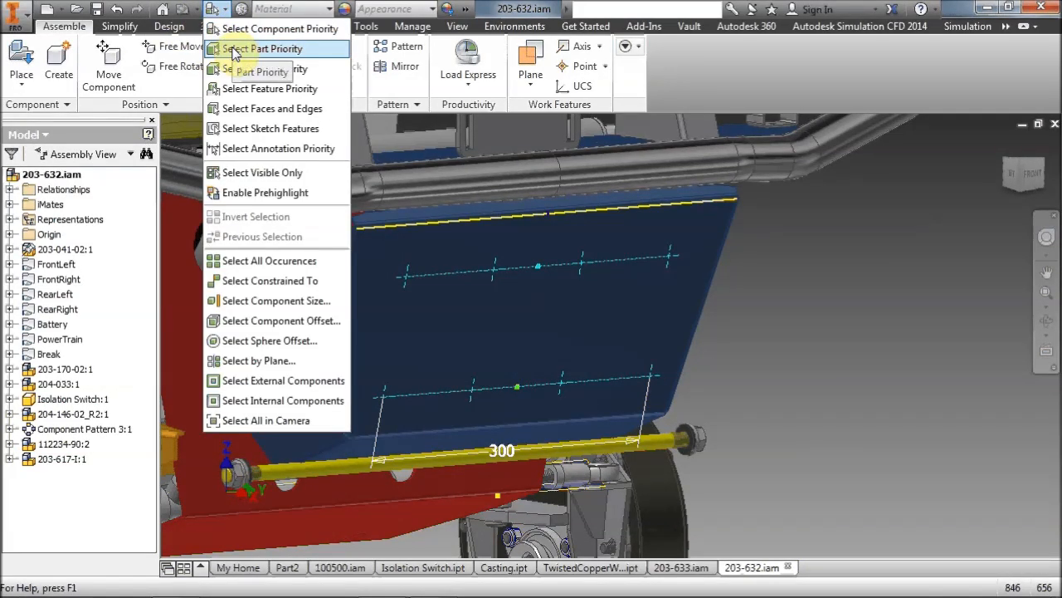
left_click(239, 50)
left_click(524, 334)
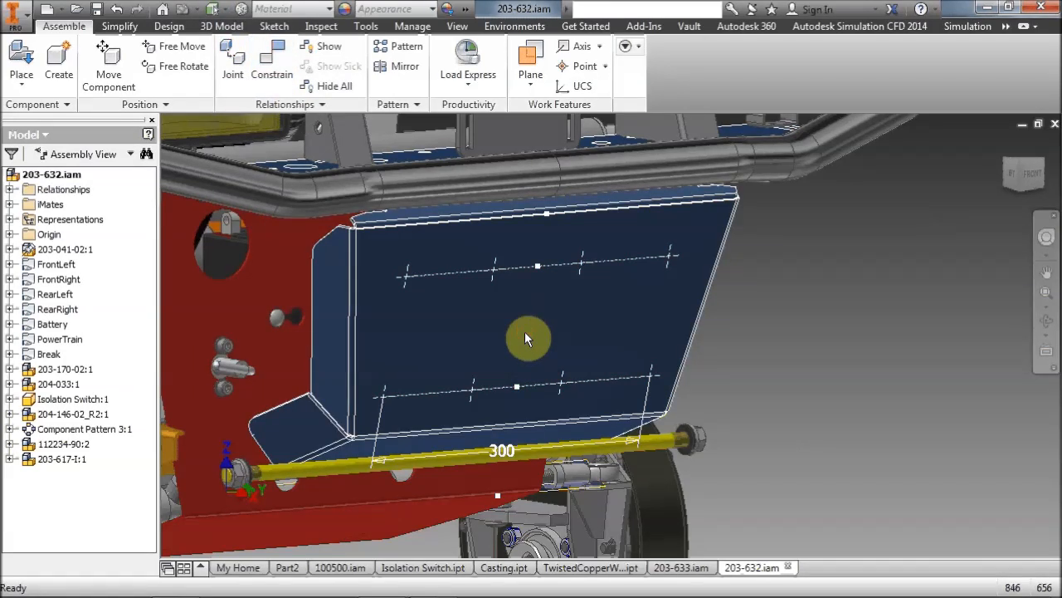
right_click(524, 334)
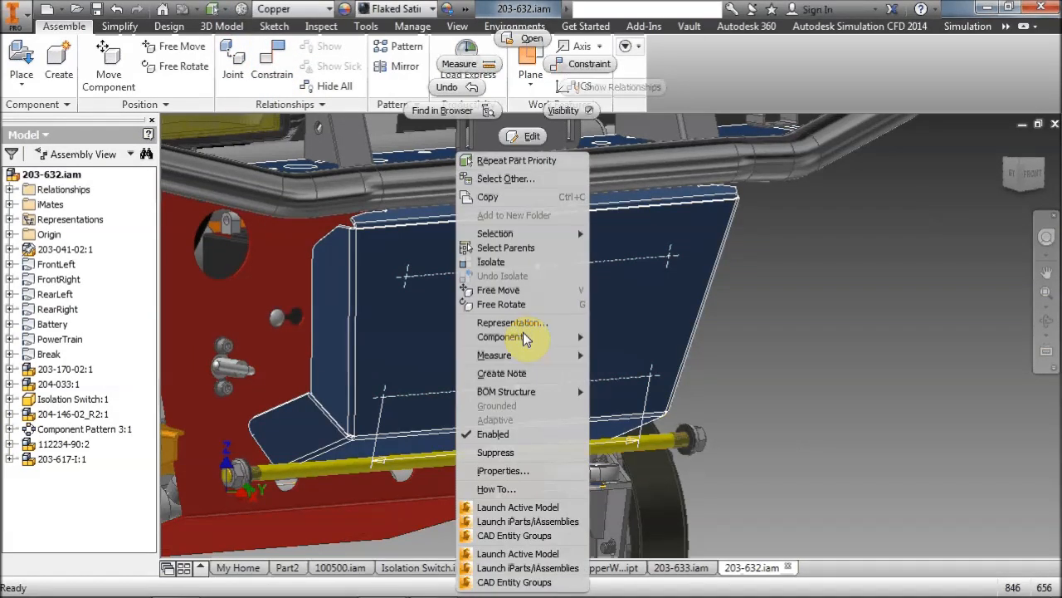
left_click(521, 40)
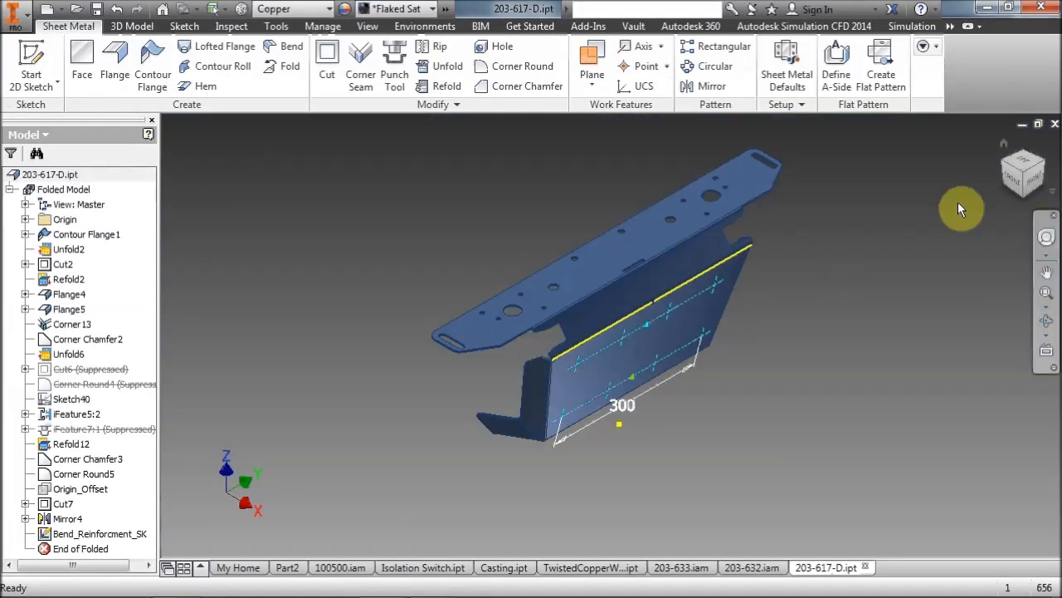
Start the Punch Tool on the skid plate with Skid Plate Reinforcement.ide from the iFeatures library
left_click(1039, 184)
left_click_drag(911, 157, 905, 163)
scroll(637, 381, "down", 3)
middle_click_drag(584, 372, 528, 393)
left_click(390, 51)
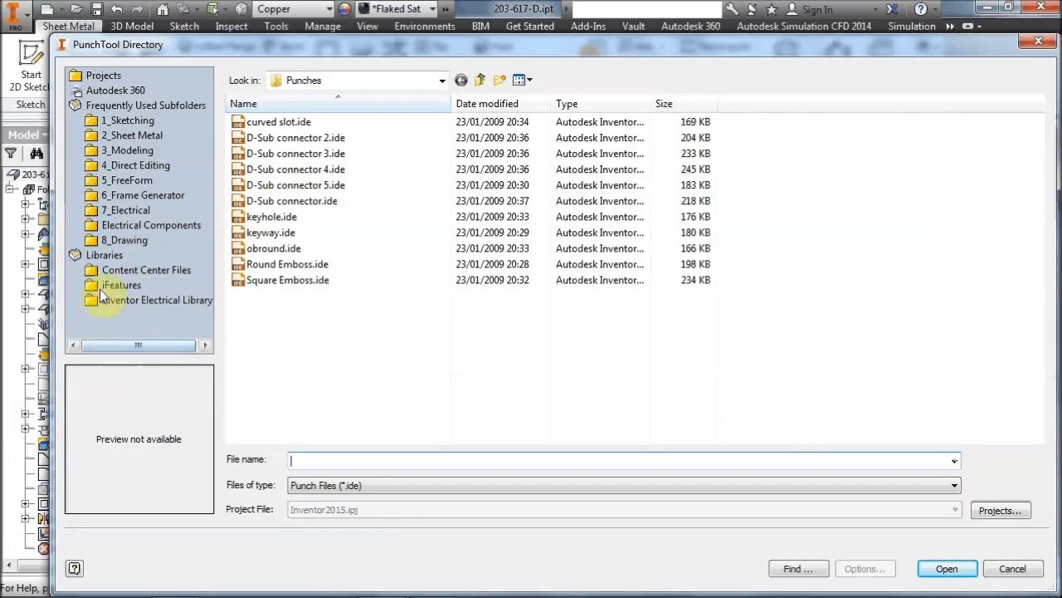
left_click(116, 287)
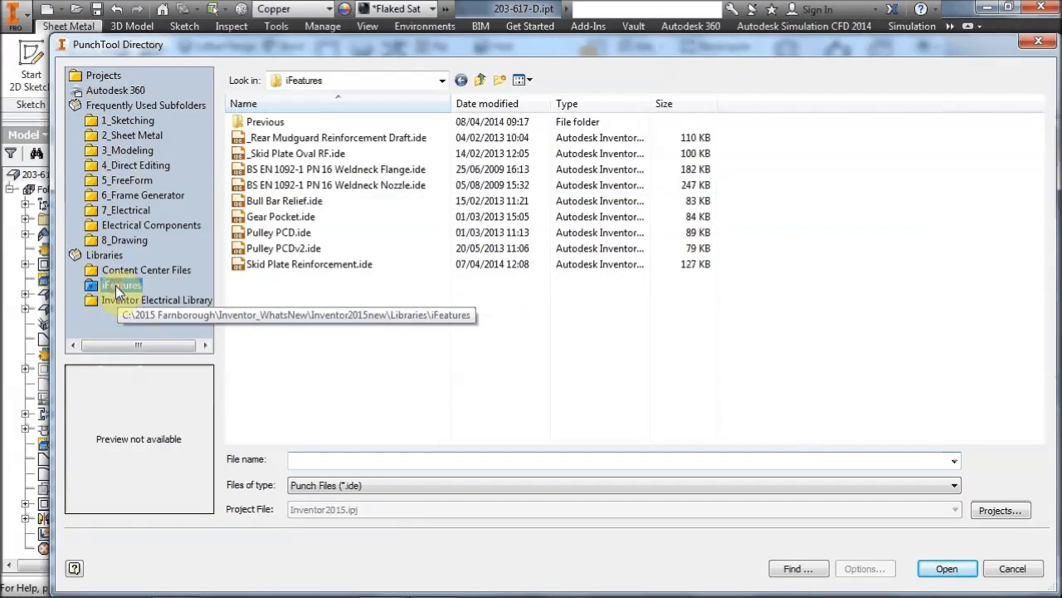
left_click(278, 201)
left_click(314, 264)
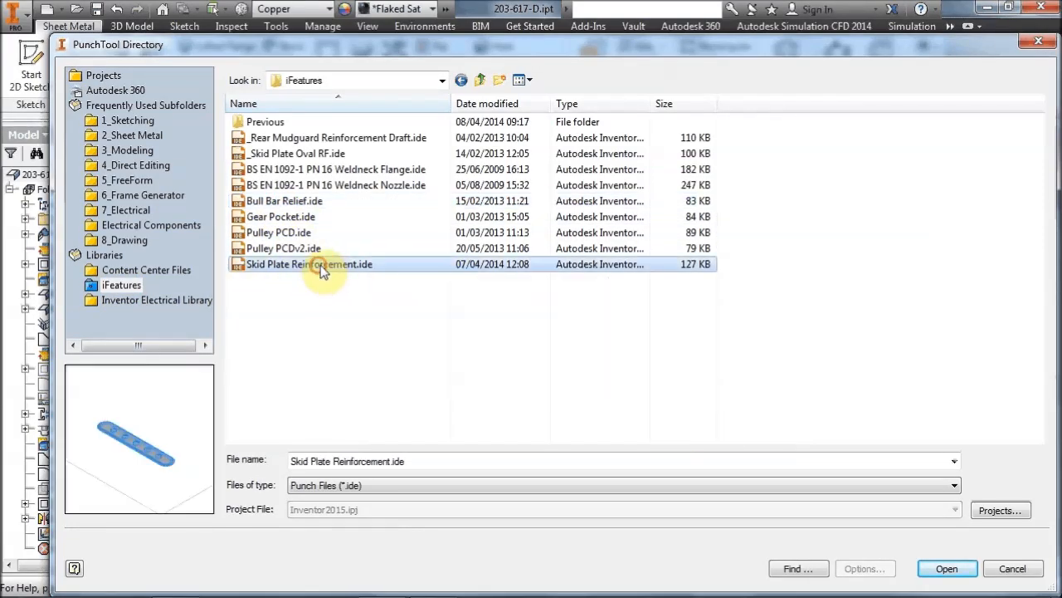
left_click(945, 569)
left_click_drag(316, 83, 180, 85)
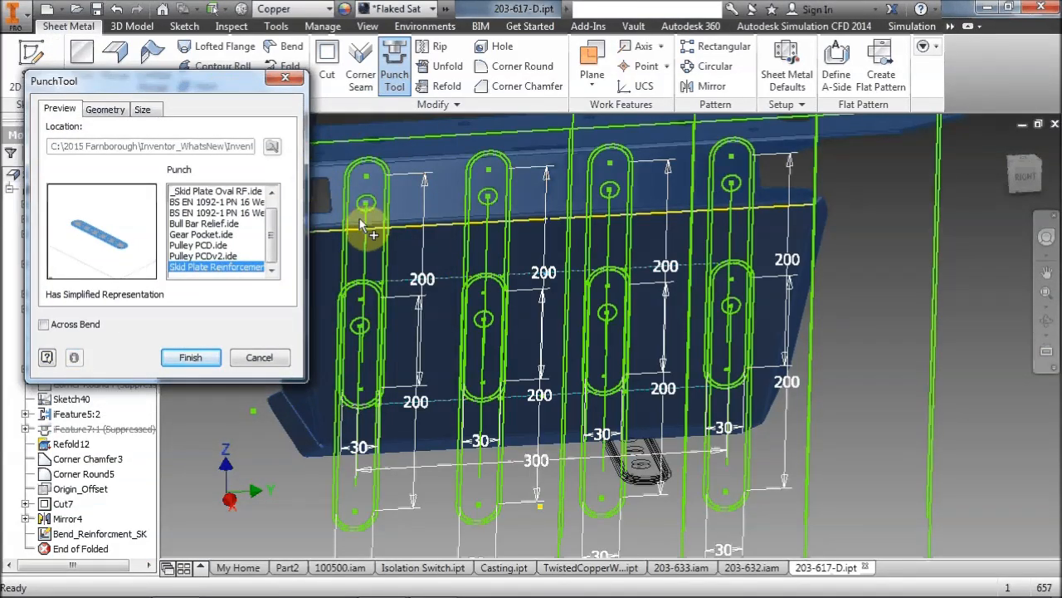
Remove the four upper-row punch centres, enable Across Bend, and finish punching the four remaining reinforcements
left_click(369, 287)
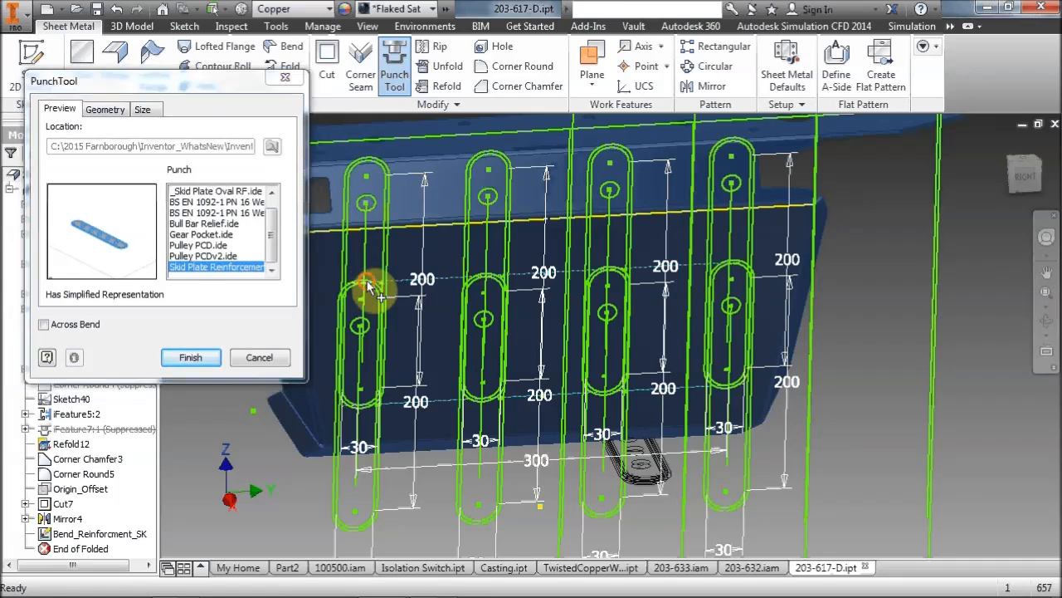
left_click(486, 291)
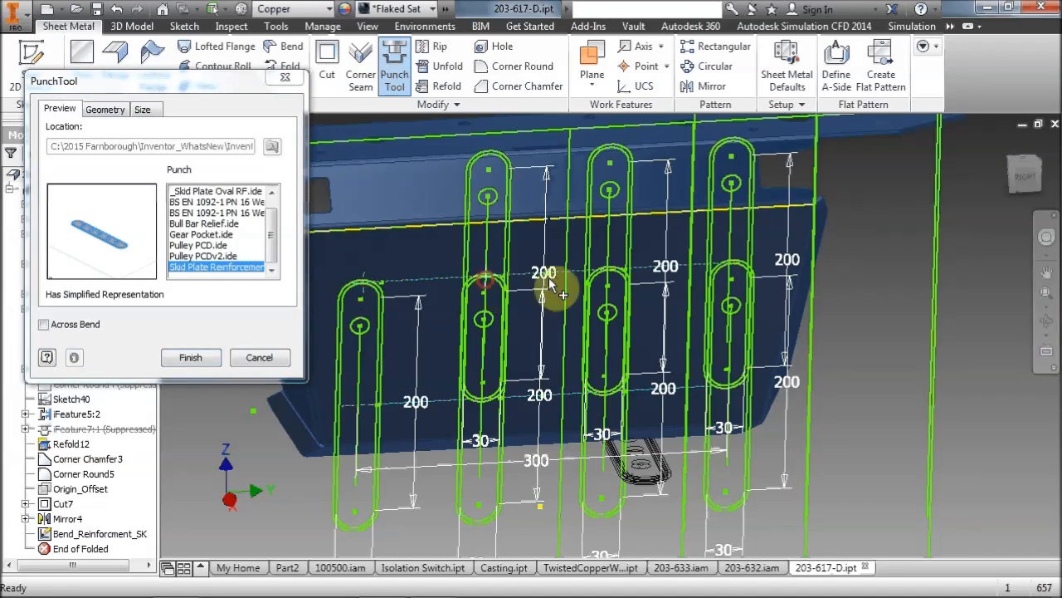
left_click(610, 274)
left_click(730, 265)
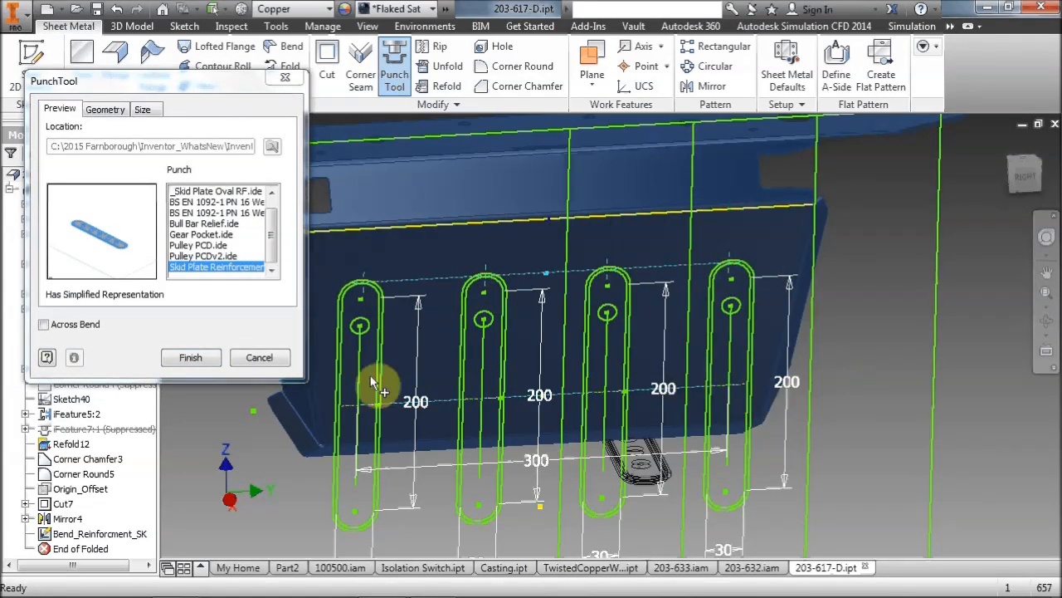
middle_click_drag(549, 400, 624, 347)
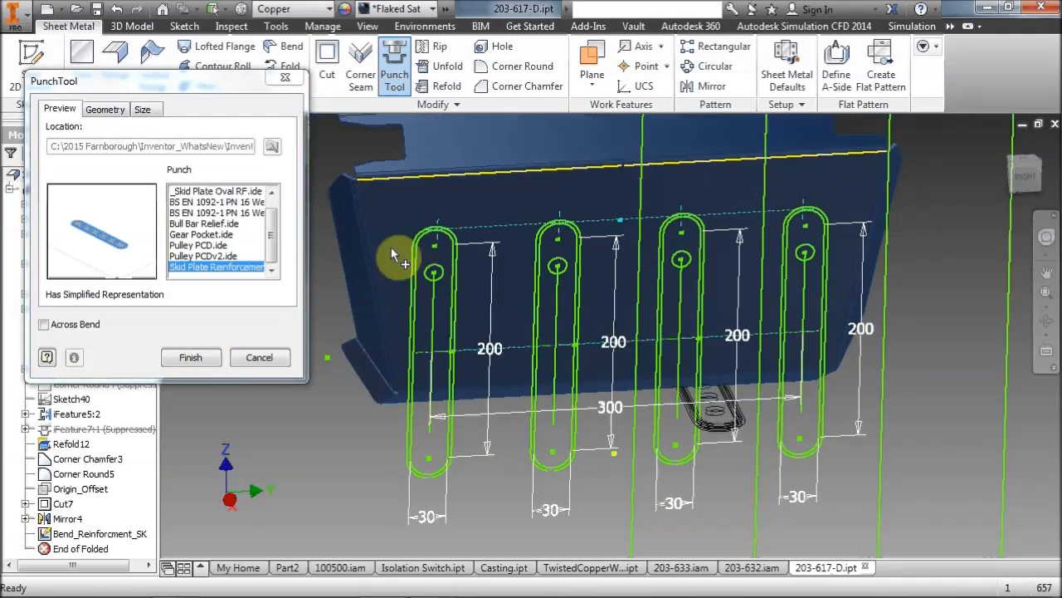
left_click(46, 327)
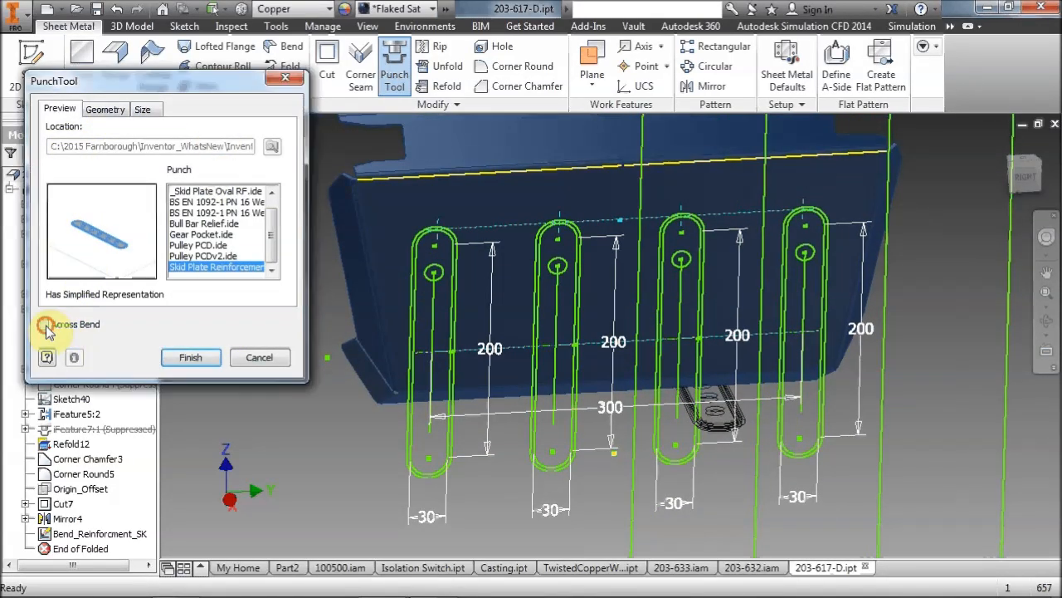
left_click(186, 358)
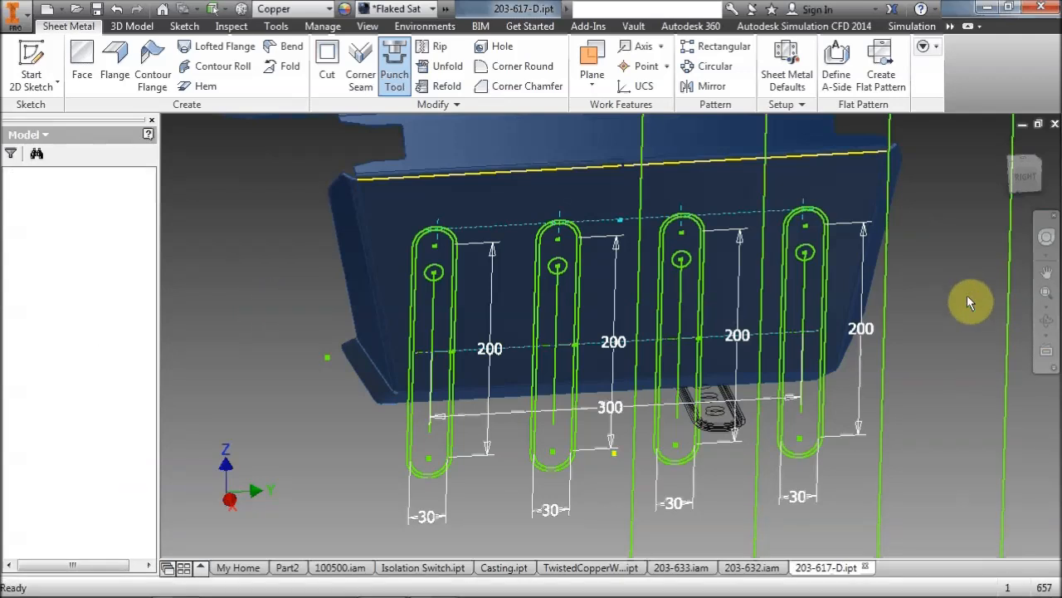
Check the punched reinforcements across the plate's lower bend, and close 203-617-D.ipt without saving to return to 203-632.iam
left_click_drag(1033, 167, 1048, 116)
scroll(578, 363, "up", 4)
middle_click_drag(530, 374, 585, 426)
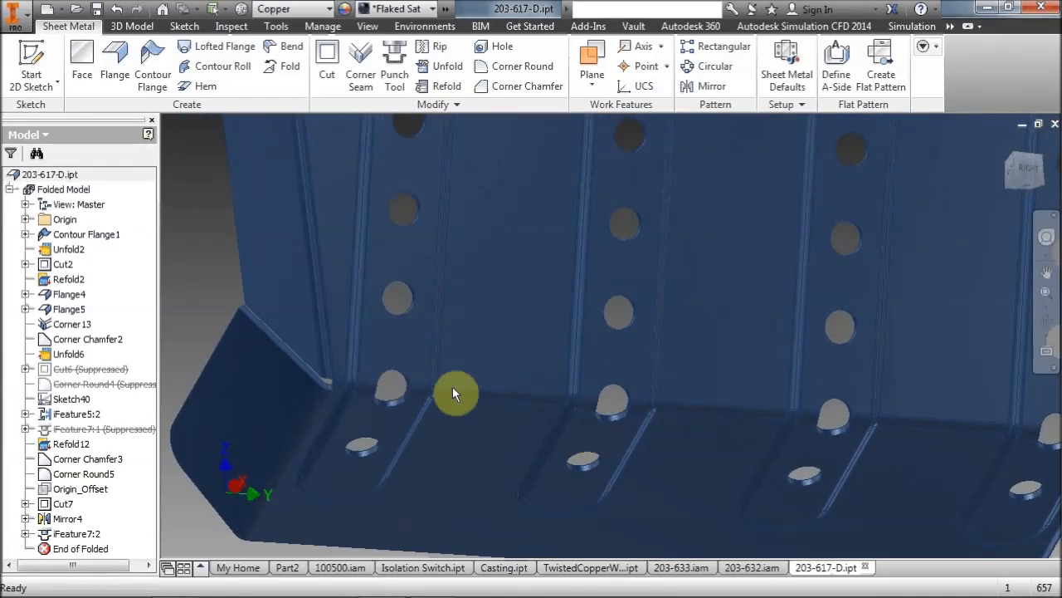
scroll(595, 468, "down", 3)
mouse_move(1013, 178)
left_mouse_down()
mouse_move(1048, 212)
mouse_move(1036, 233)
left_mouse_up()
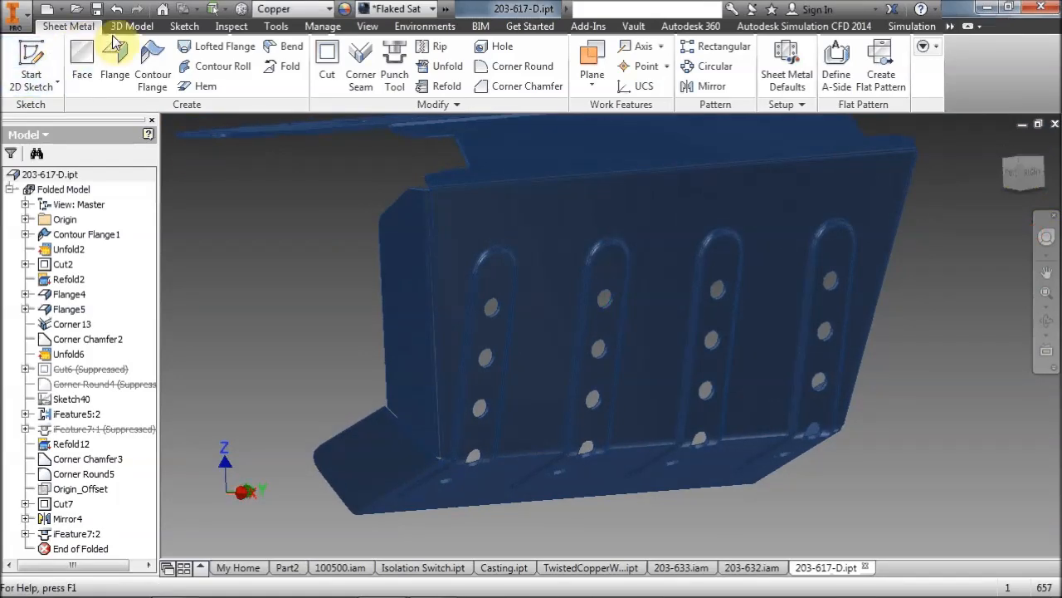
left_click(1055, 123)
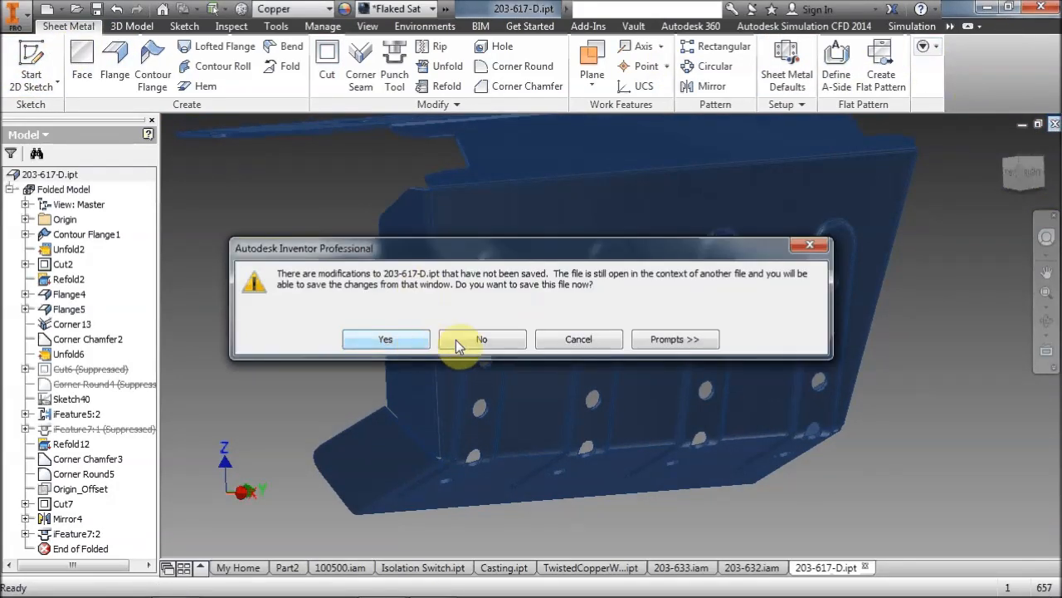
left_click(480, 339)
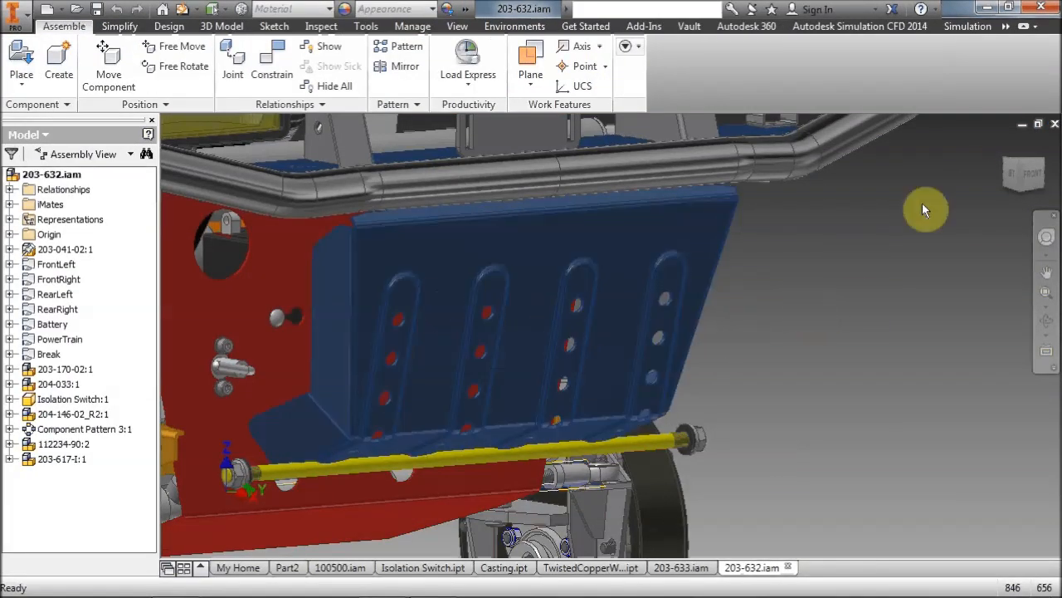
Start placing a joint in 203-632.iam and review the available joint types
left_click_drag(1013, 176, 1049, 189)
middle_click_drag(707, 192, 709, 237)
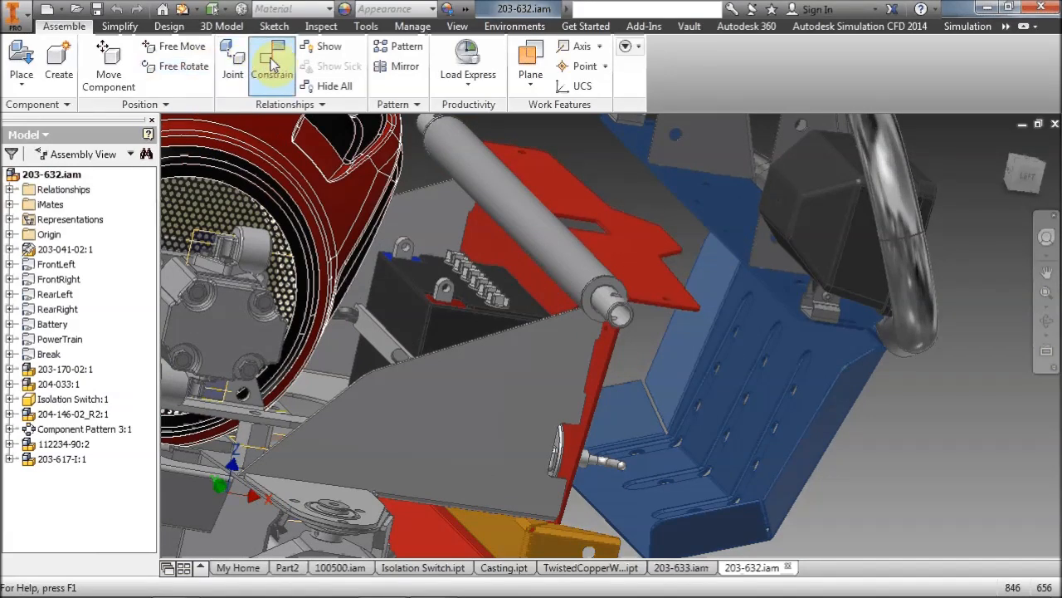
left_click(226, 68)
left_click_drag(276, 133, 215, 89)
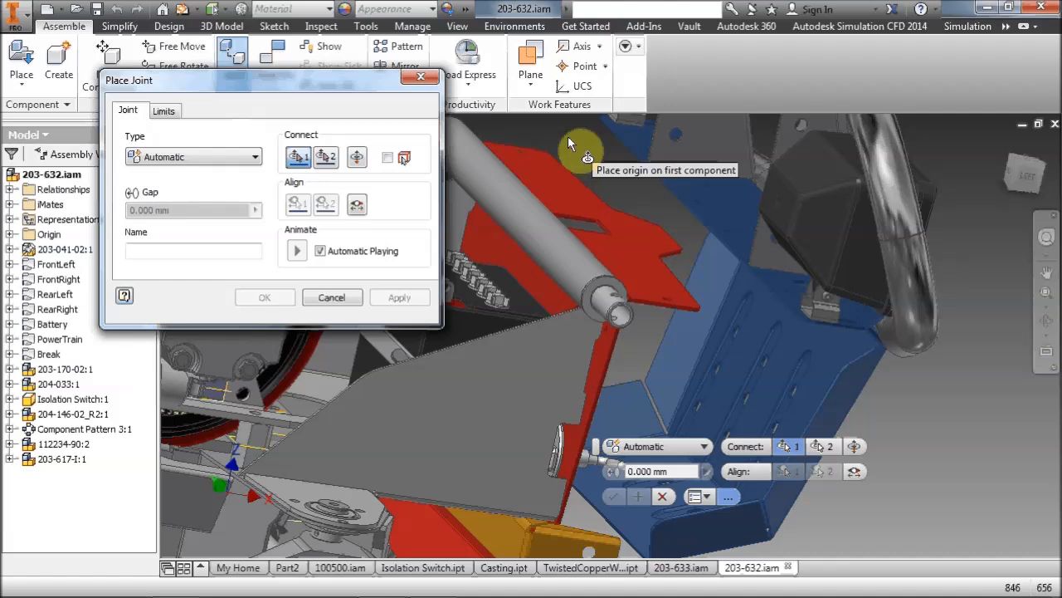
left_click(254, 157)
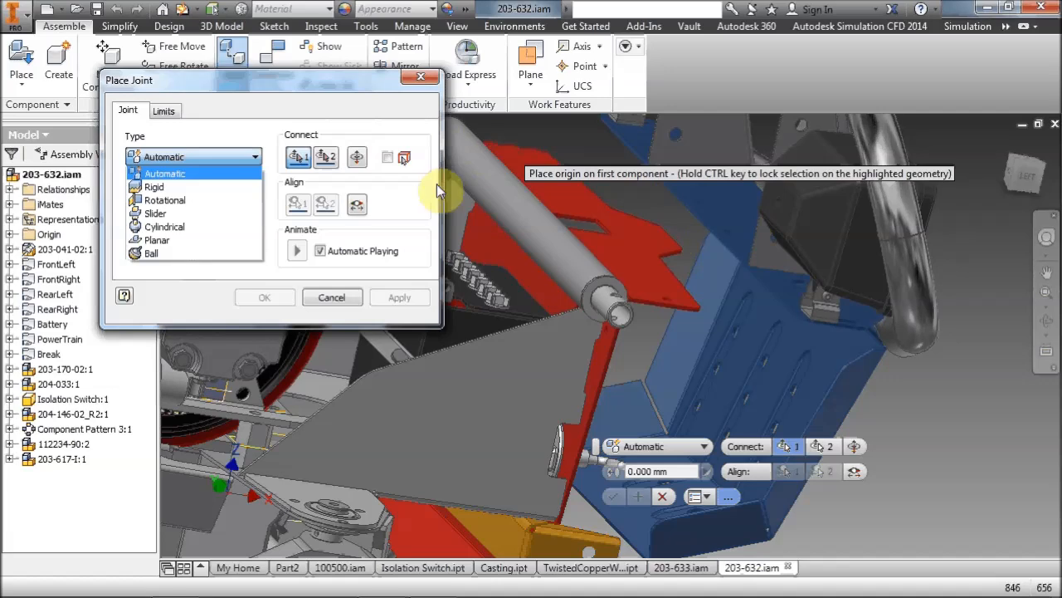
Place the first joint origin at the midpoint of the small slot's edge in the blue front plate
left_click(1025, 193)
left_click_drag(1029, 183, 1042, 124)
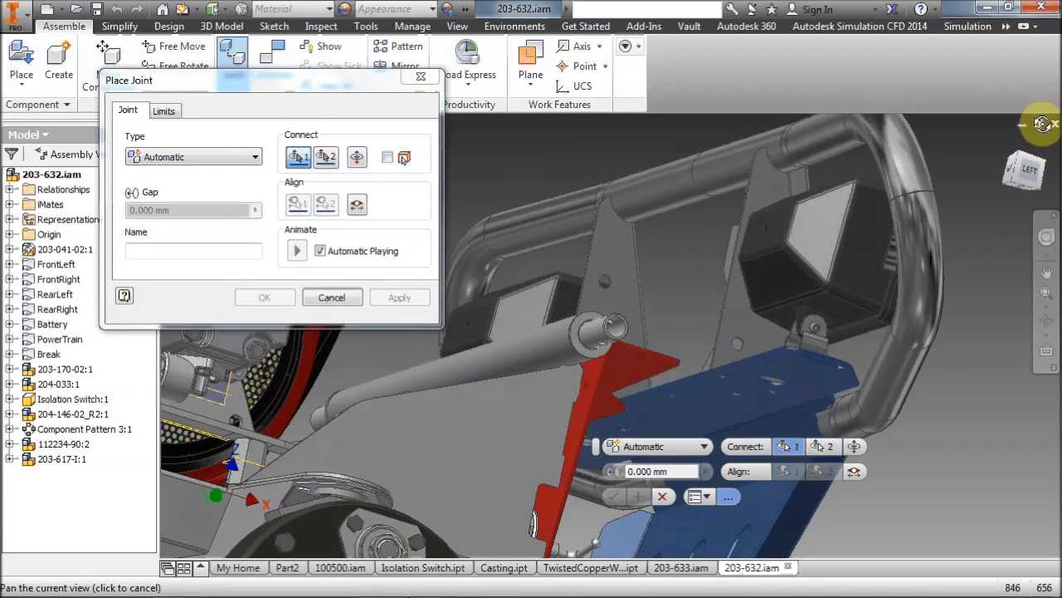
middle_click_drag(742, 310, 725, 197)
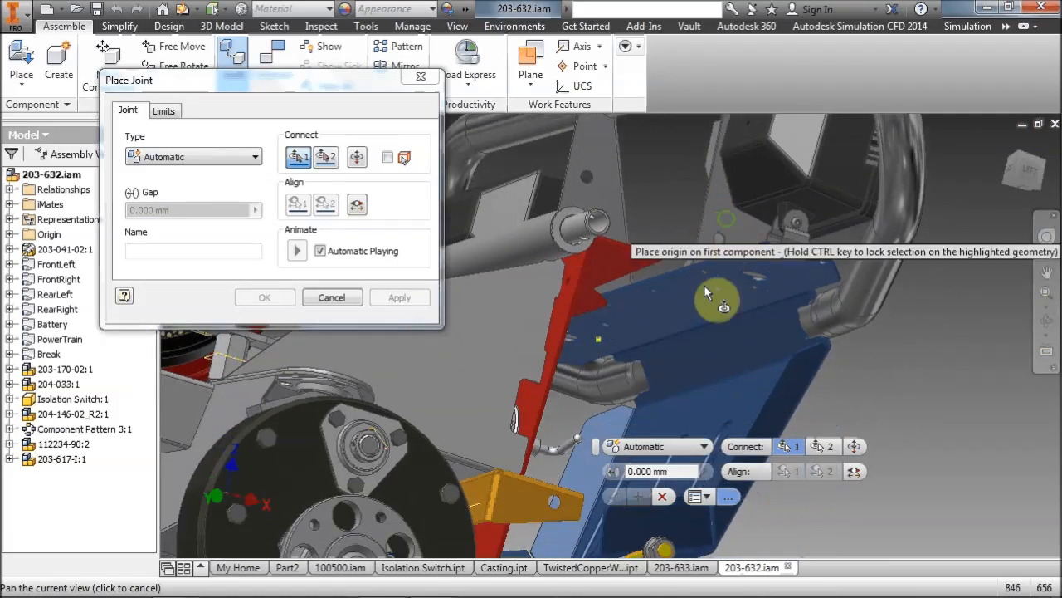
scroll(902, 332, "up", 8)
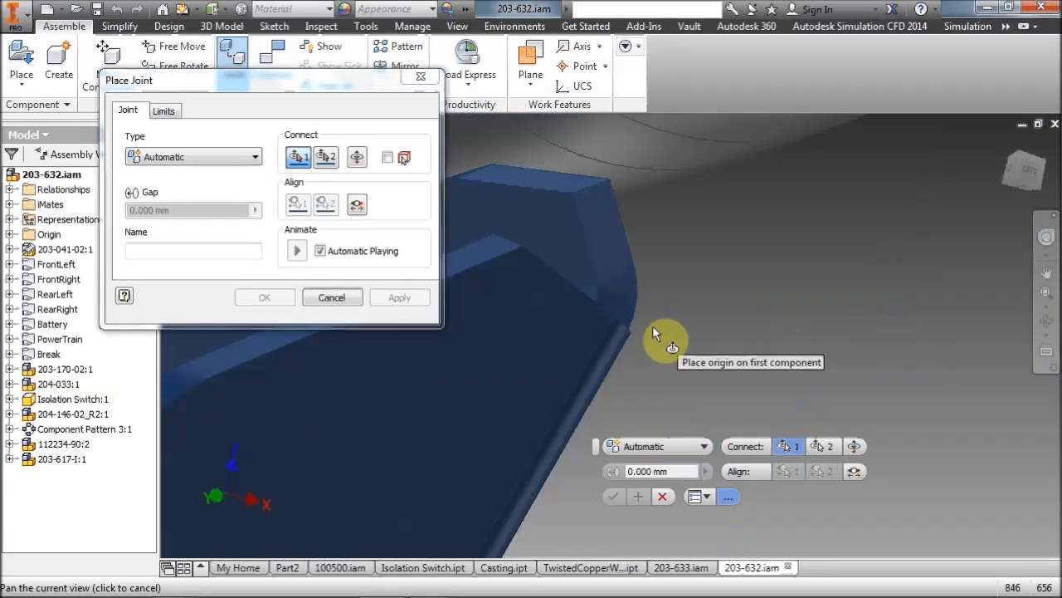
scroll(941, 363, "up", 3)
scroll(646, 296, "down", 5)
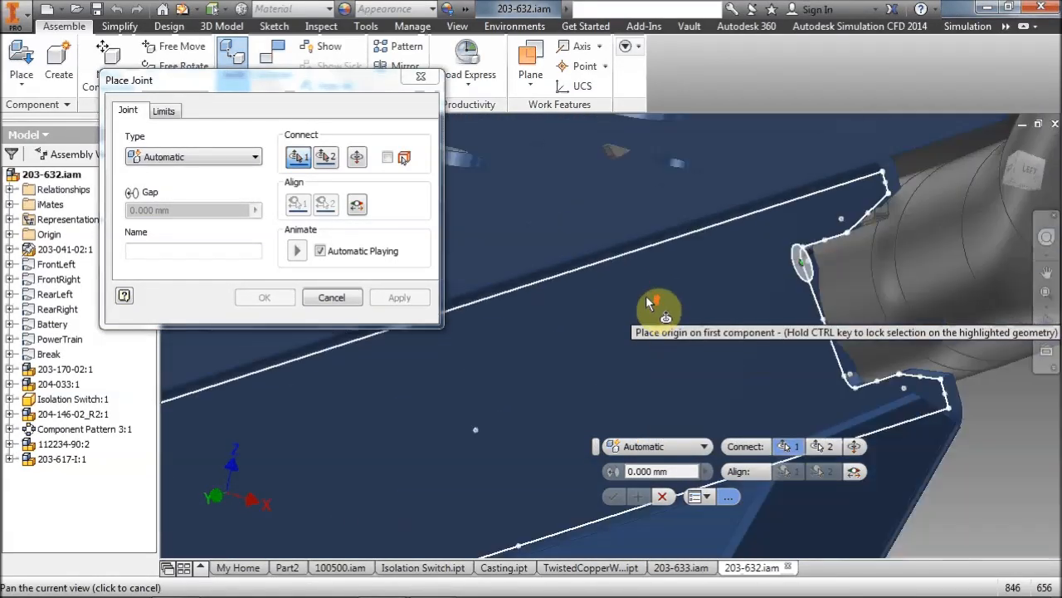
middle_click_drag(646, 295, 937, 418)
middle_click_drag(709, 342, 719, 247)
scroll(716, 294, "up", 4)
mouse_move(665, 352)
middle_mouse_down()
mouse_move(686, 370)
mouse_move(663, 352)
middle_mouse_up()
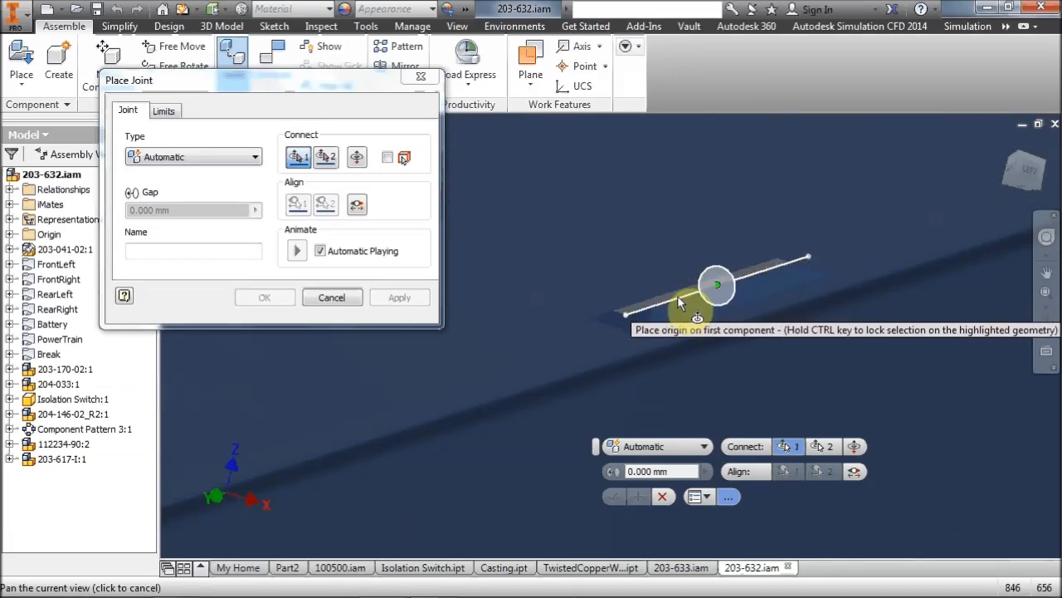
left_click(677, 292)
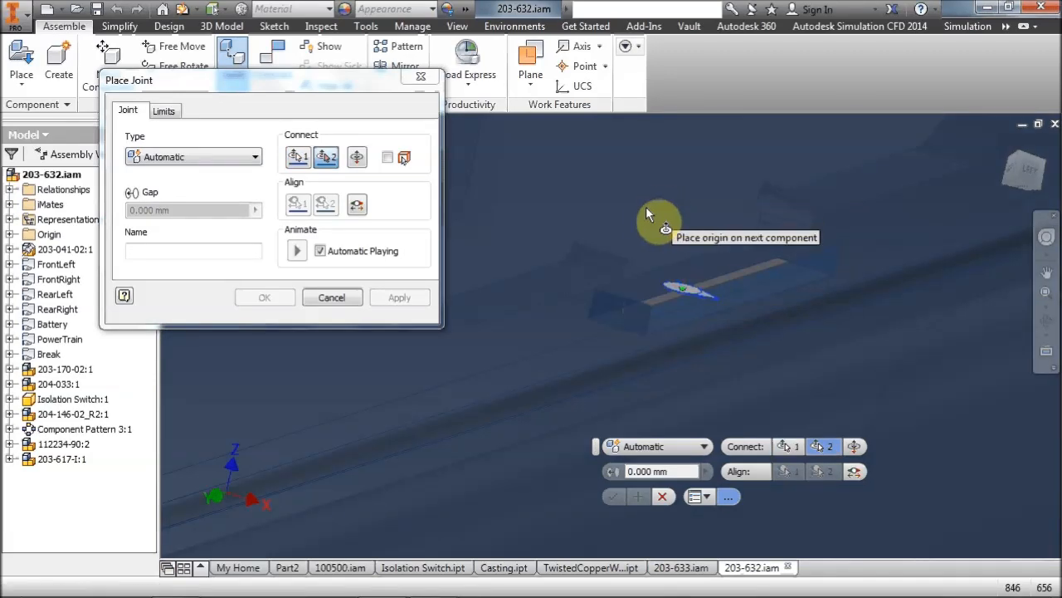
Re-place the first joint origin on the slot edge using Offset Origin, and offset it by -25 mm
right_click(638, 195)
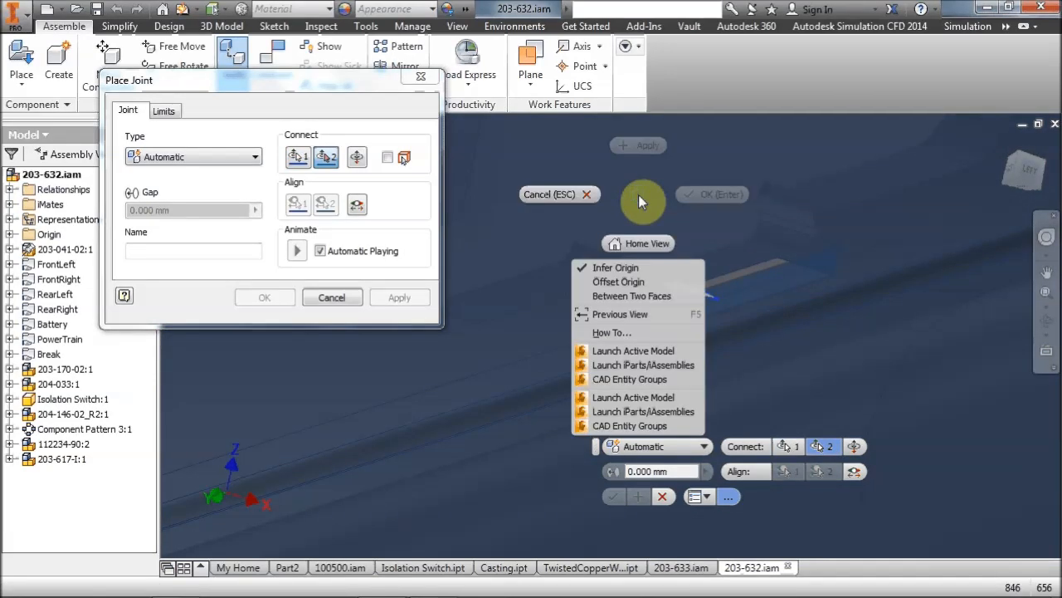
left_click(628, 280)
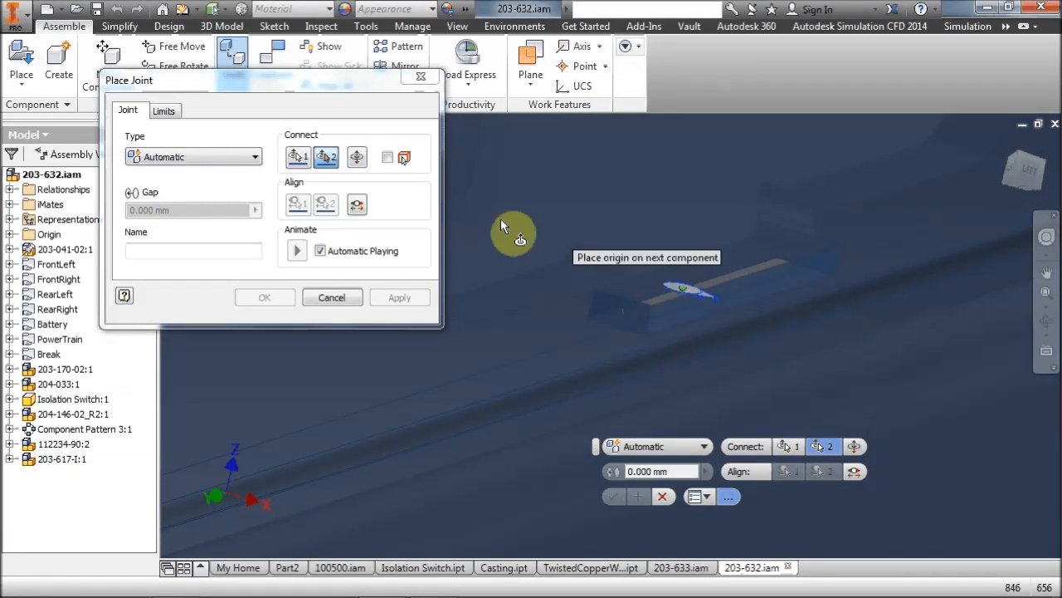
left_click(301, 157)
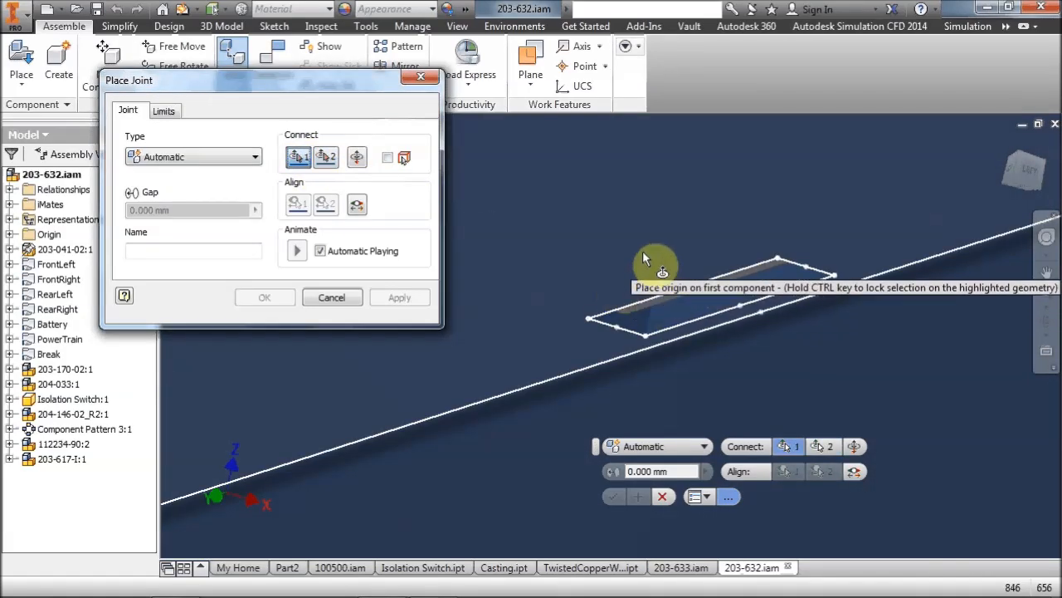
right_click(640, 237)
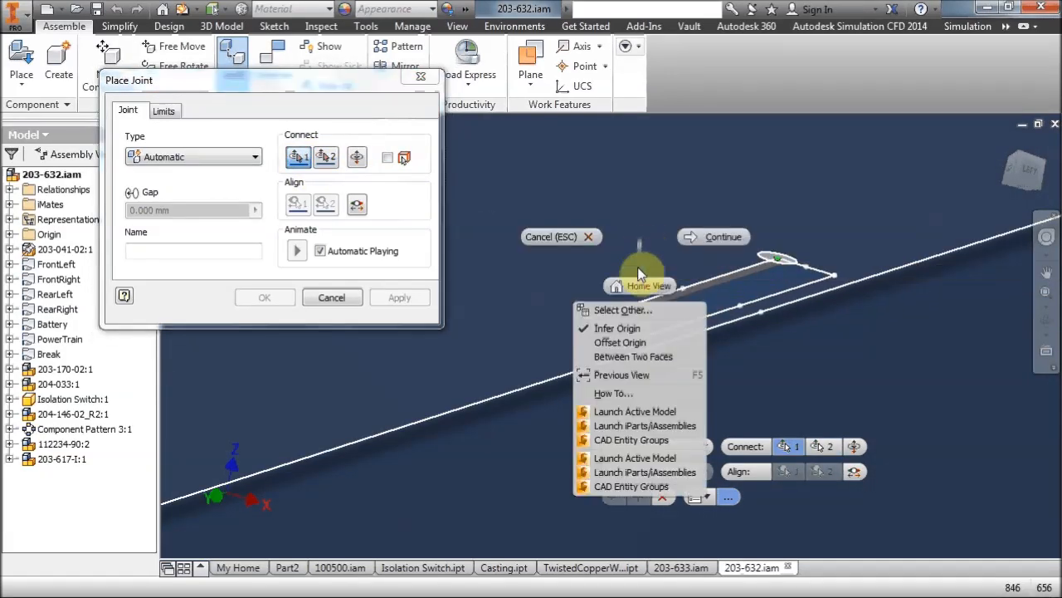
left_click(629, 342)
left_click(683, 289)
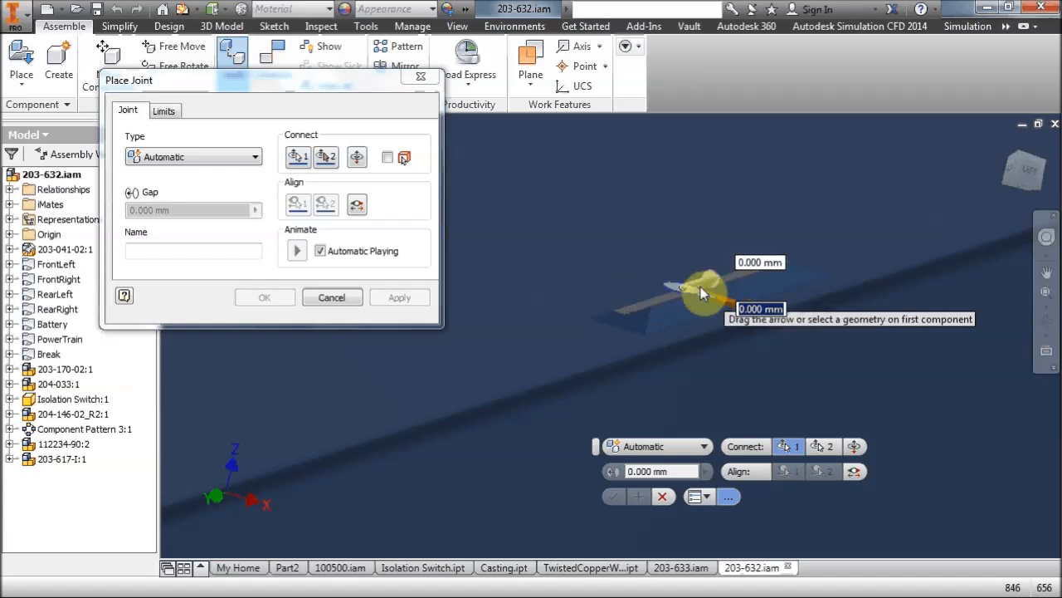
left_click_drag(723, 308, 600, 229)
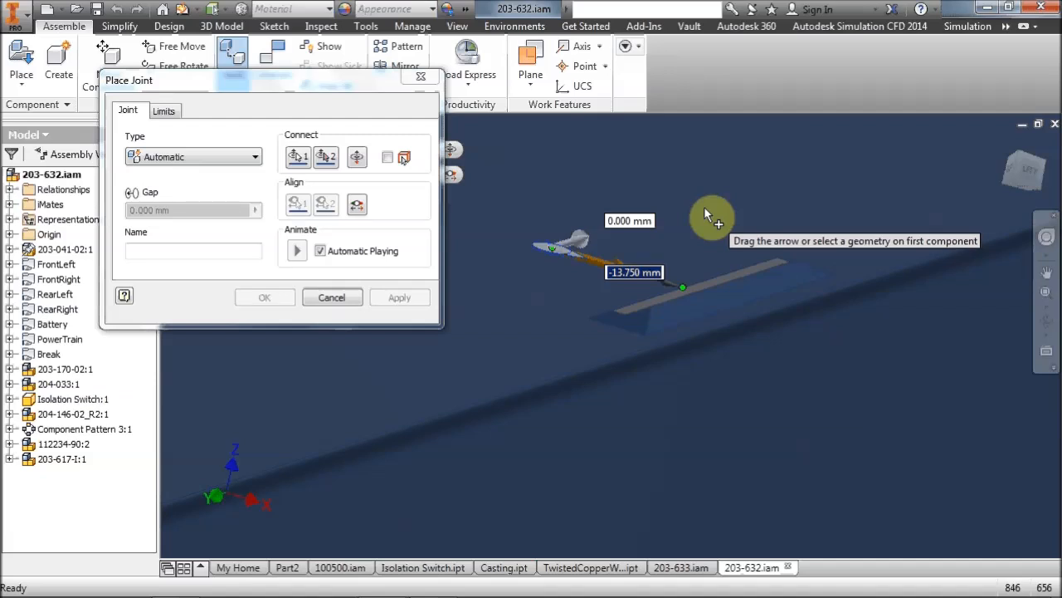
type("-25")
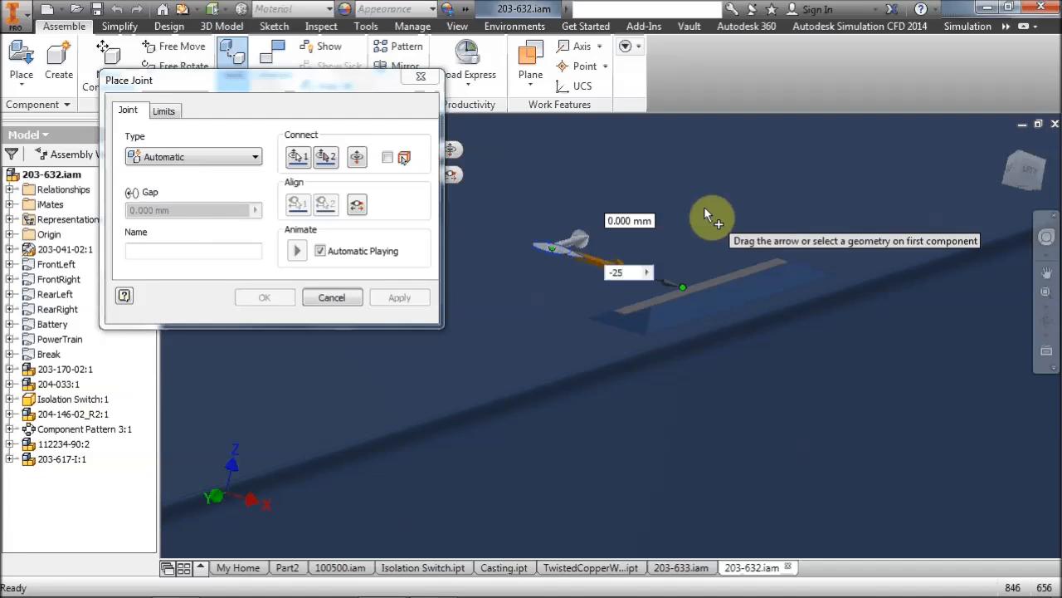
key("Return")
Place the second joint origin on the outer edge of the red chassis plate beside the battery
scroll(575, 214, "up", 2)
middle_click_drag(575, 213, 732, 277)
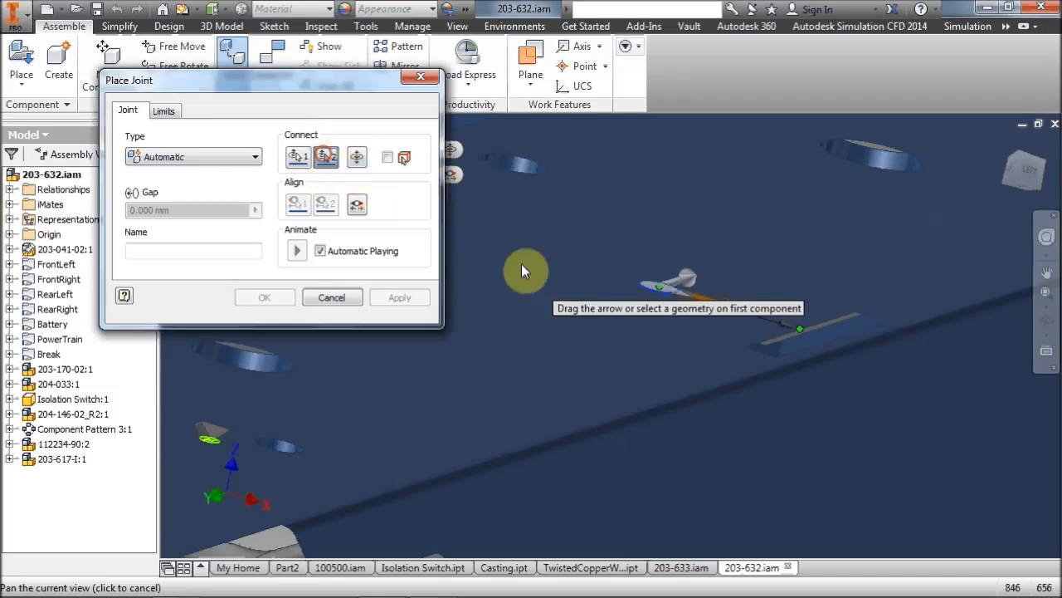
scroll(559, 256, "down", 5)
middle_click_drag(573, 257, 845, 287)
left_click_drag(1025, 177, 820, 383)
middle_click_drag(705, 221, 748, 456)
scroll(747, 457, "up", 2)
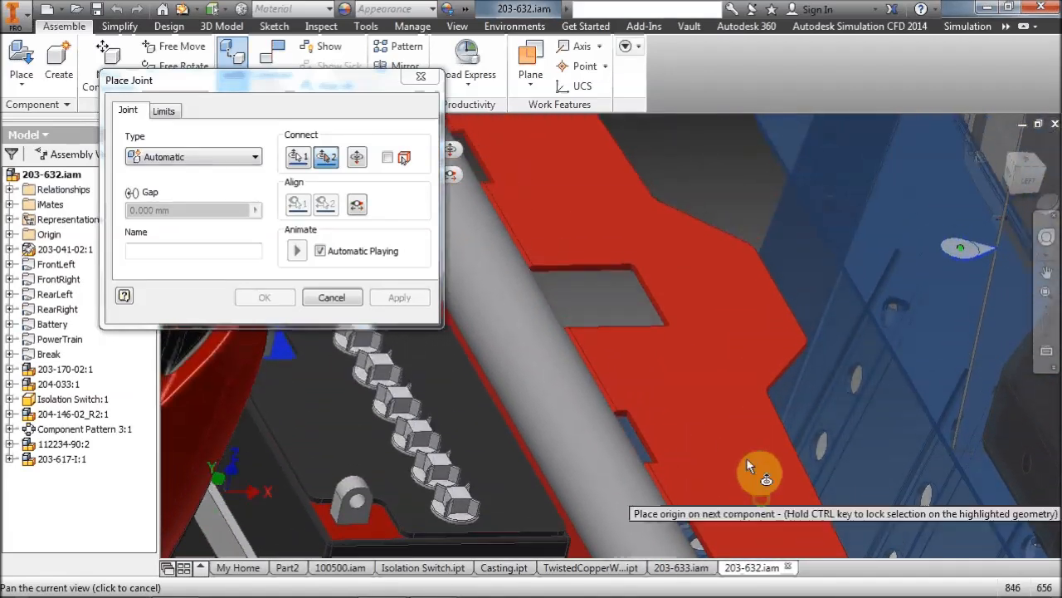
left_click(776, 305)
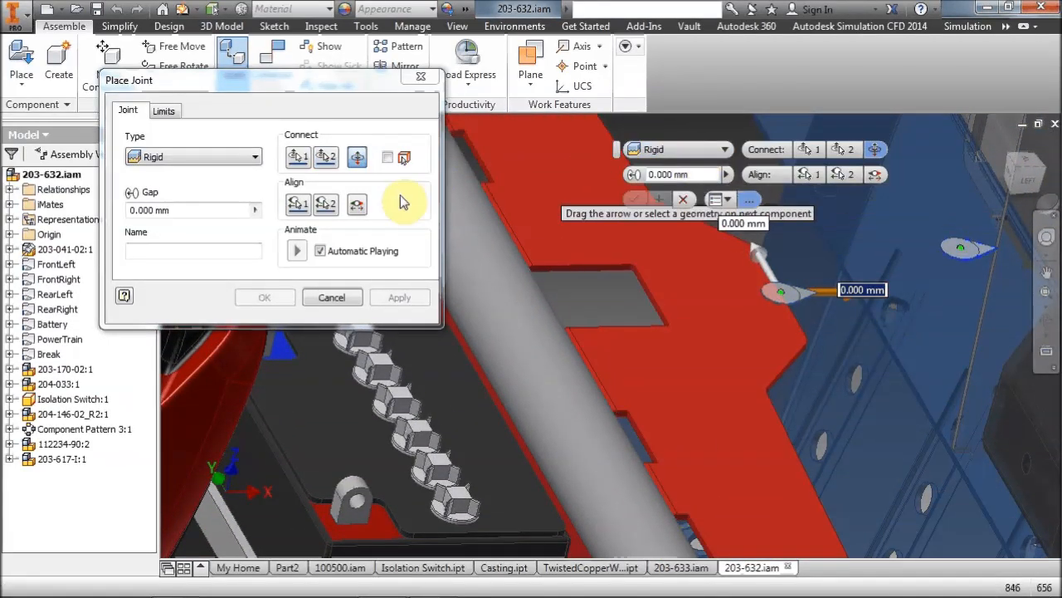
Toggle Flip Component on the Rigid joint to compare orientations, and accept the joint with the front bumper upright
middle_click_drag(661, 209, 635, 224)
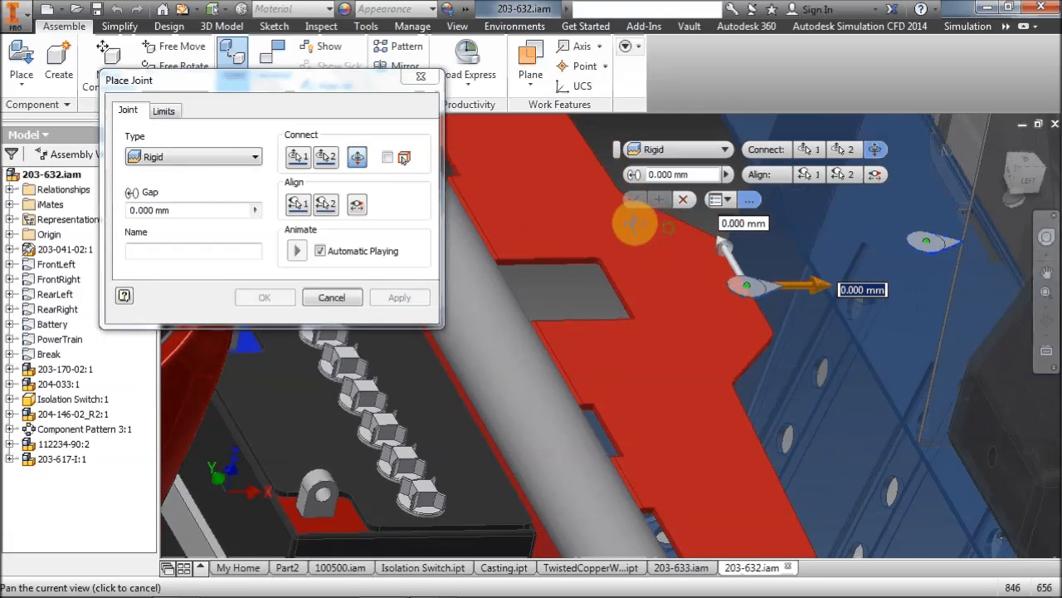
scroll(635, 223, "down", 5)
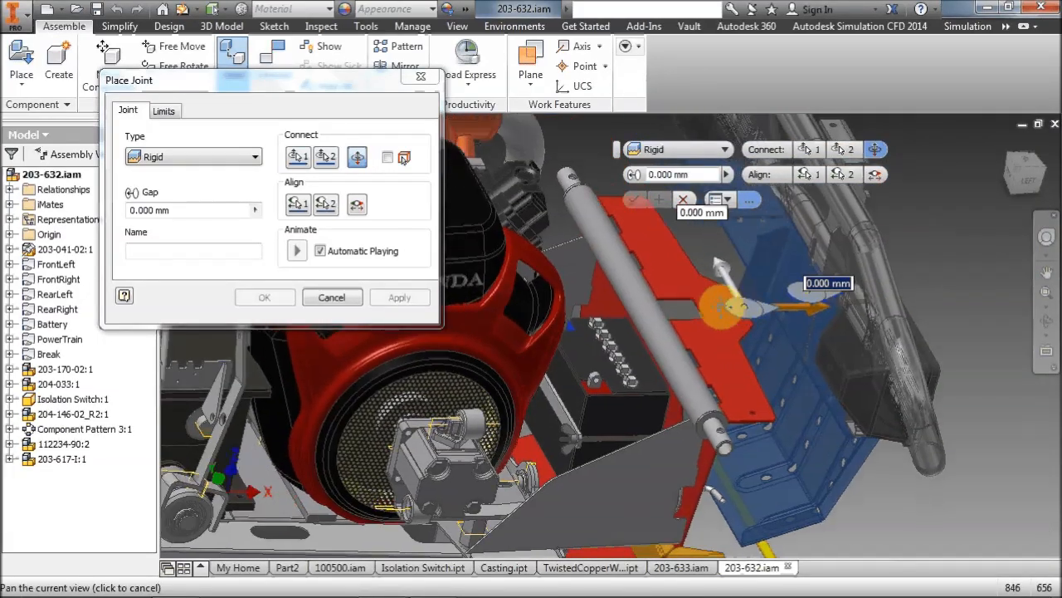
middle_click_drag(722, 308, 732, 316)
left_click(358, 158)
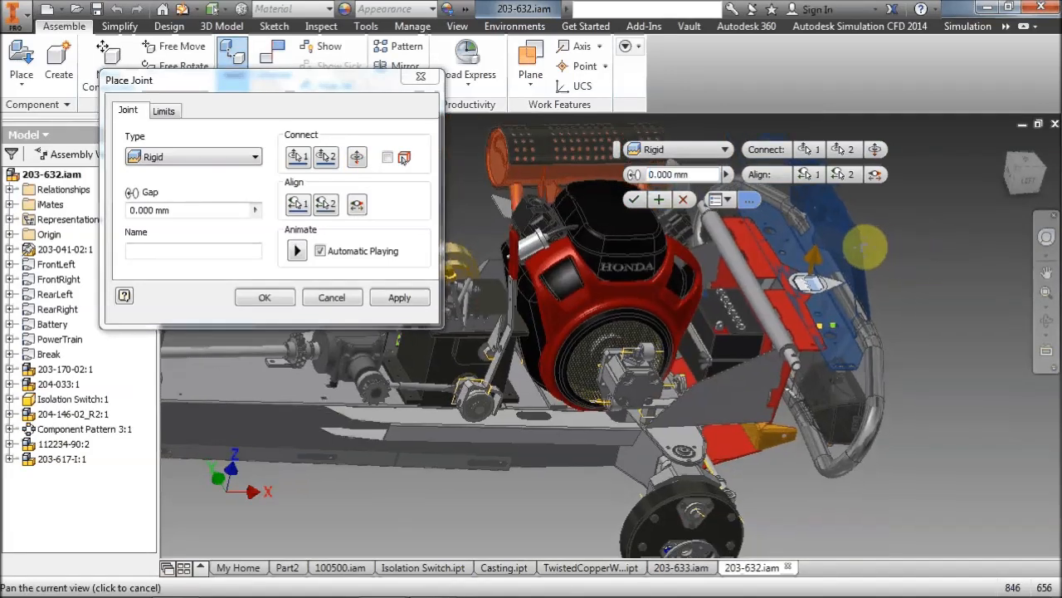
left_click(357, 158)
left_click(356, 158)
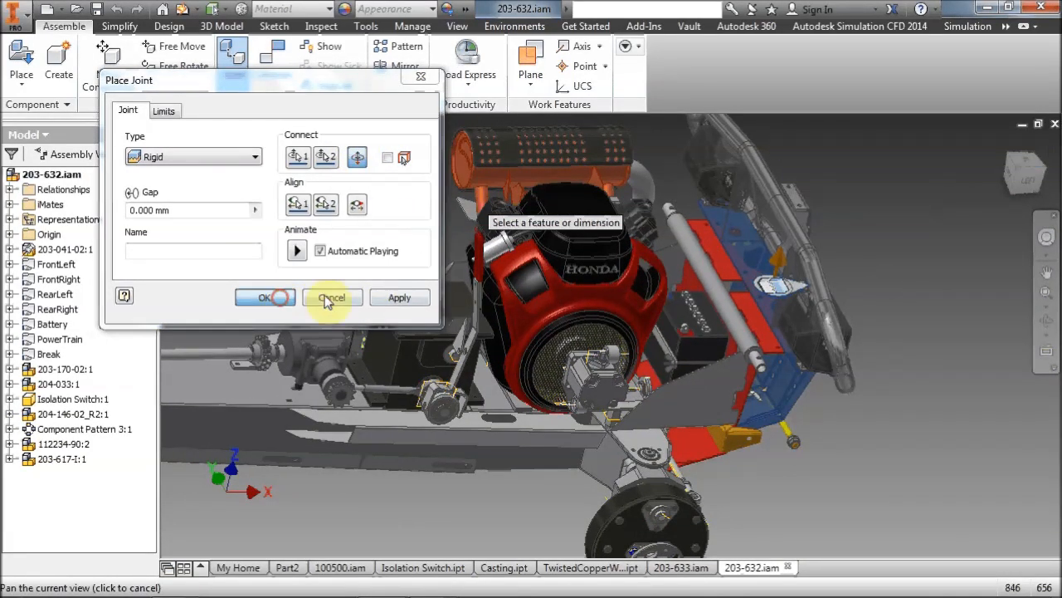
left_click(264, 298)
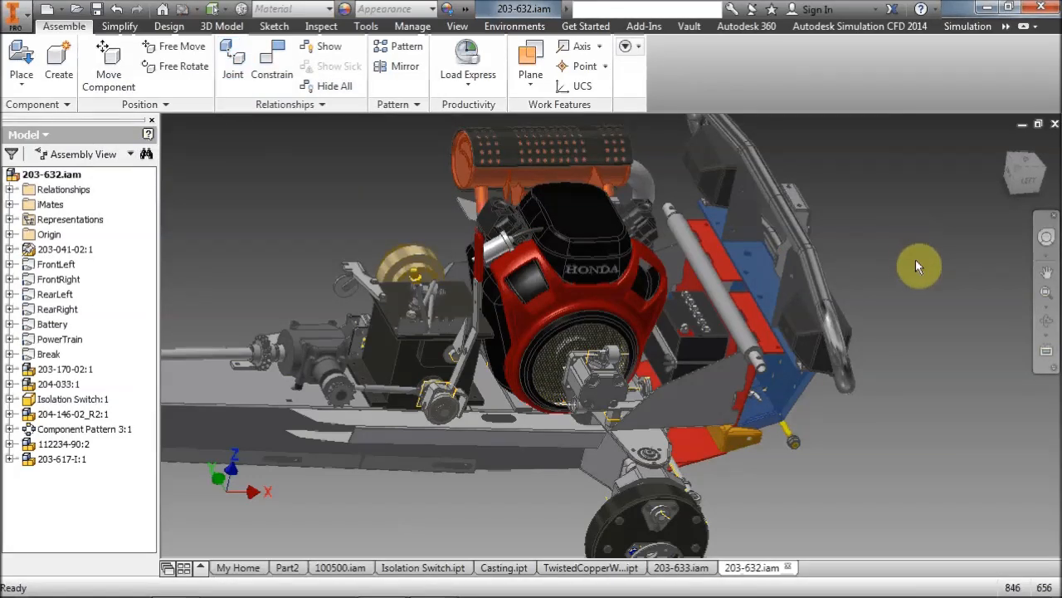
Examine the front of the vehicle around the skid plate, the orange bracket and the yellow rod
left_click(1034, 187)
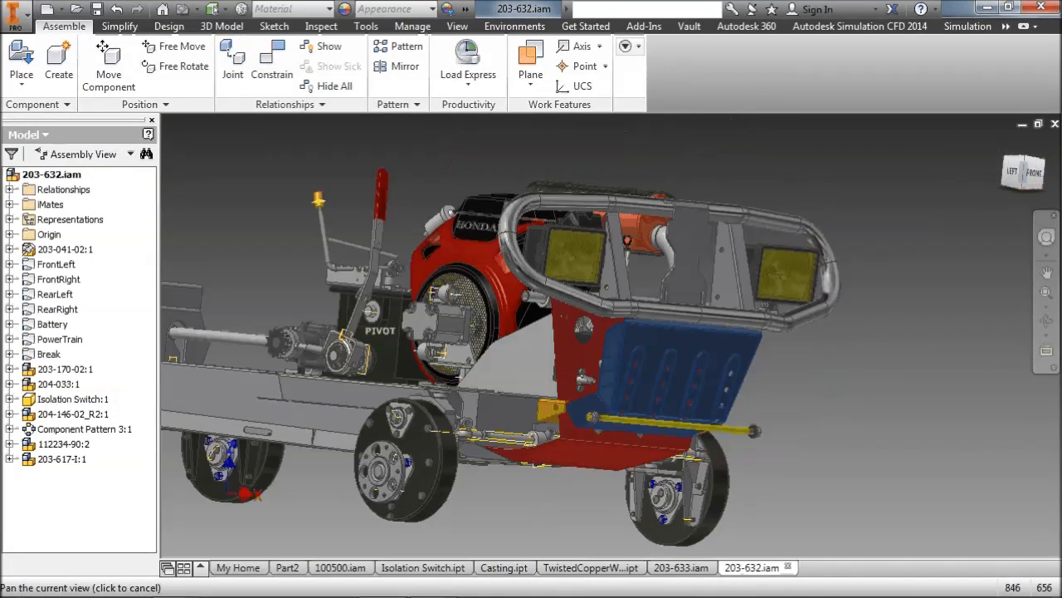
middle_click_drag(1009, 204, 761, 266)
scroll(635, 285, "up", 5)
middle_click_drag(650, 287, 841, 304)
scroll(841, 307, "down", 3)
scroll(719, 329, "up", 3)
scroll(697, 328, "down", 3)
middle_click_drag(692, 328, 616, 345)
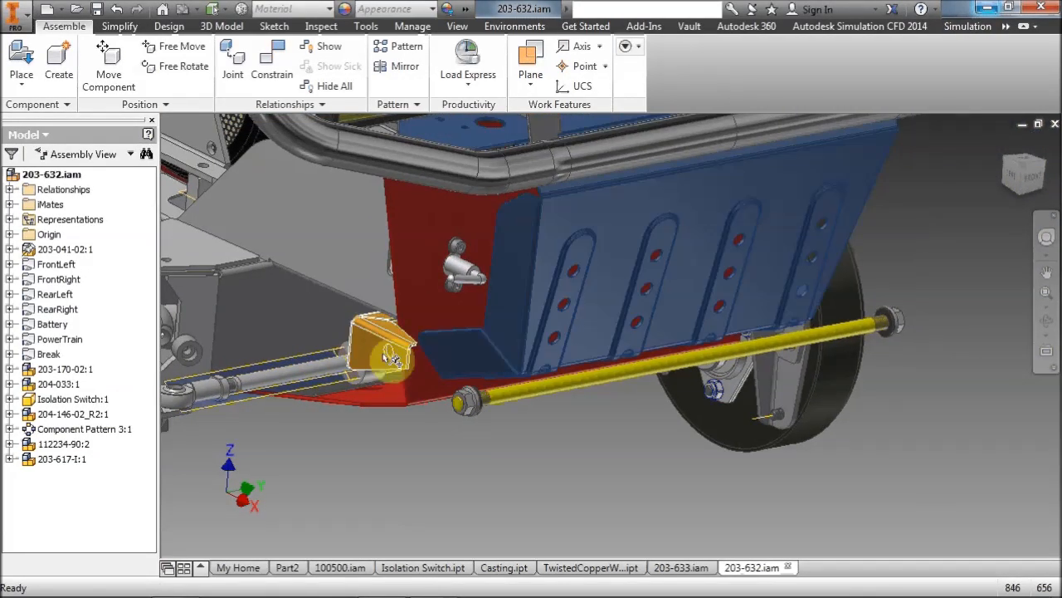
middle_click_drag(474, 443, 422, 455)
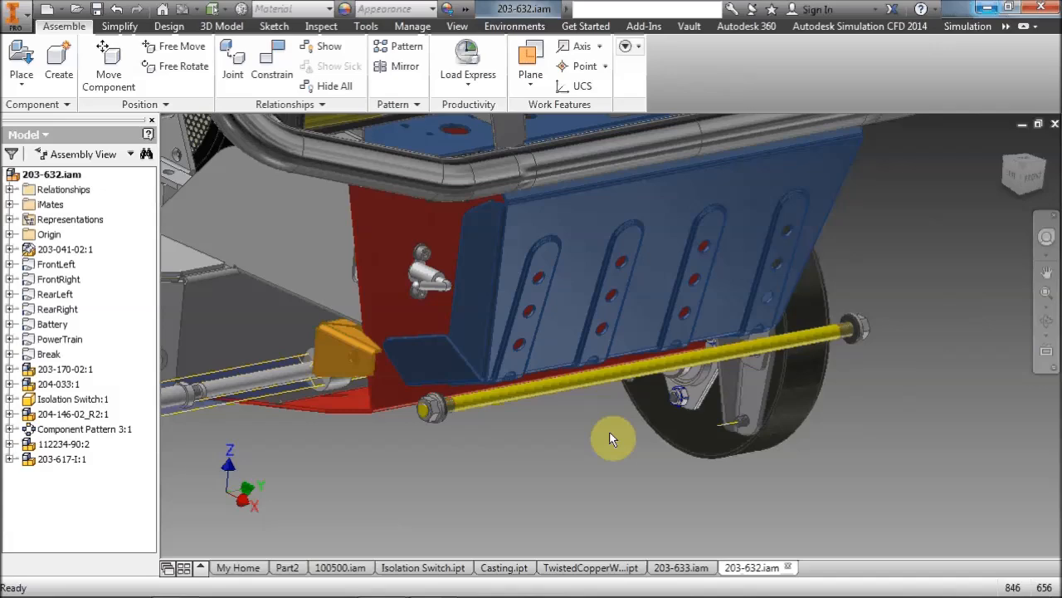
middle_click_drag(606, 432, 597, 441)
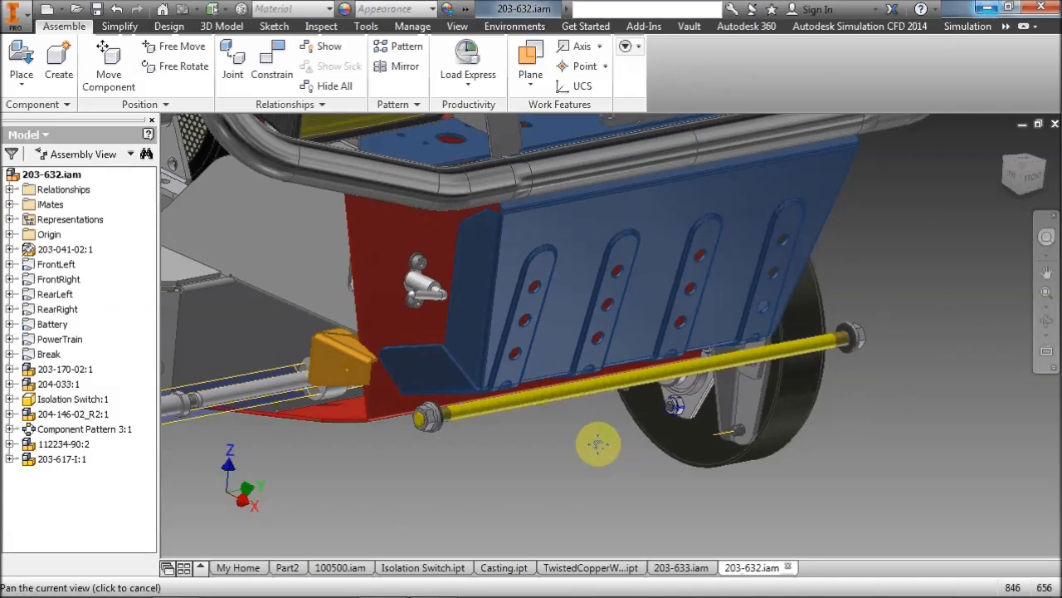
Start a joint and place its first origin midway along the yellow rod with Between Two Faces, using the rod's two end faces
left_click(232, 56)
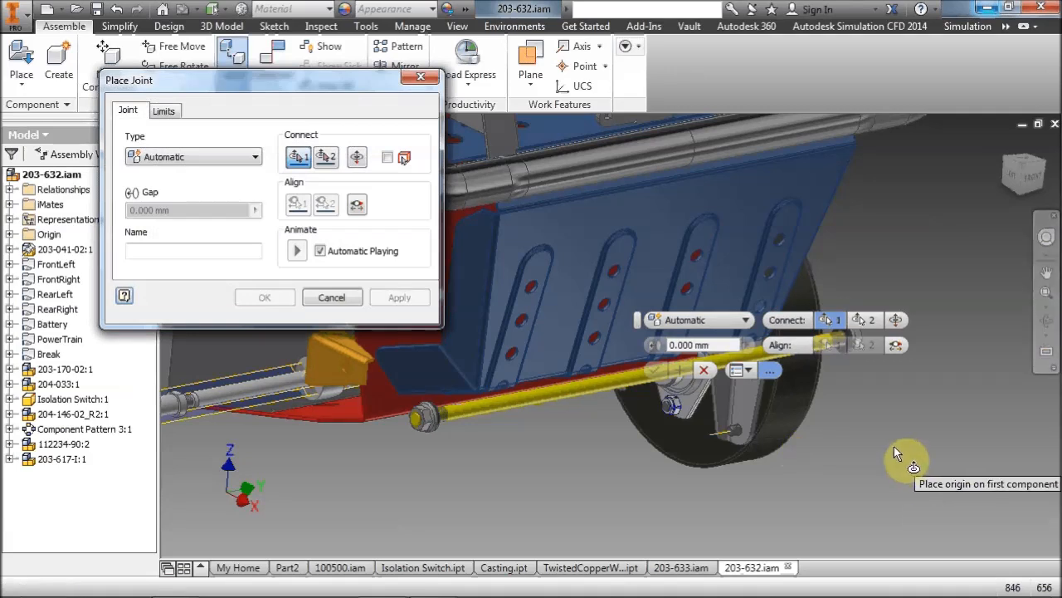
right_click(850, 441)
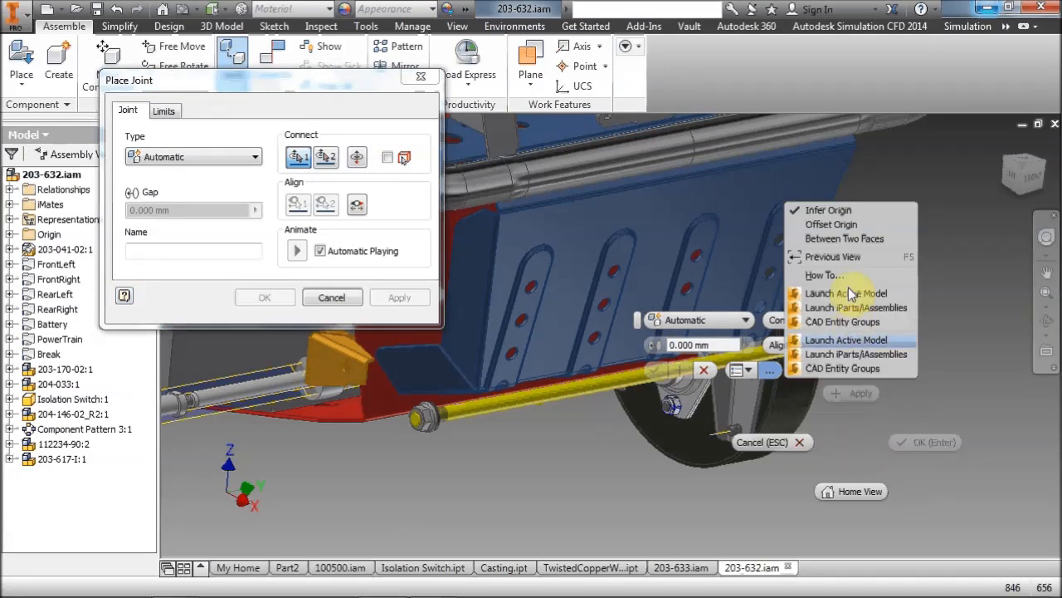
left_click(844, 238)
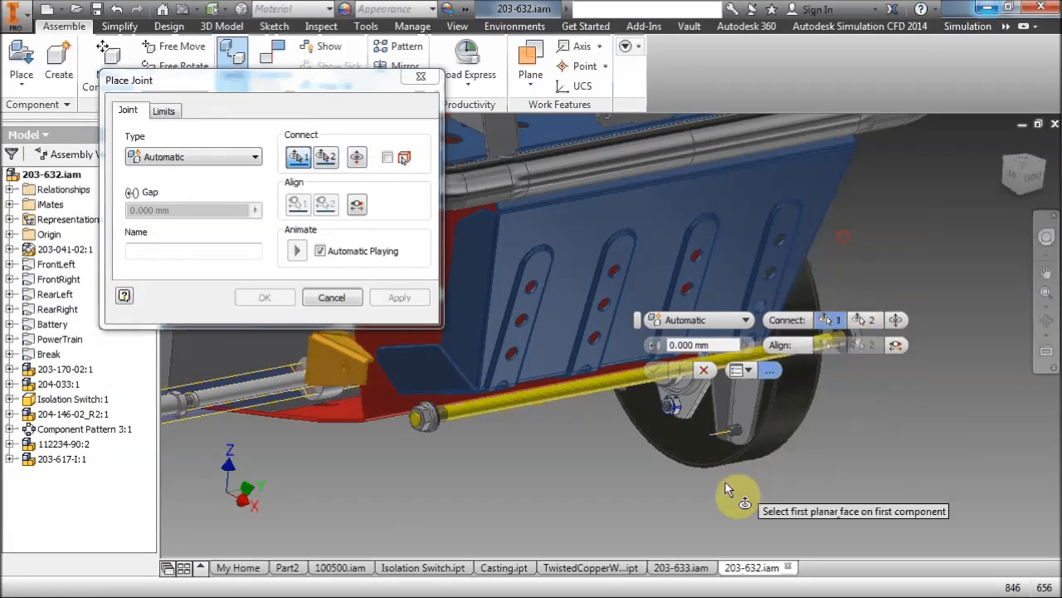
left_click(414, 420)
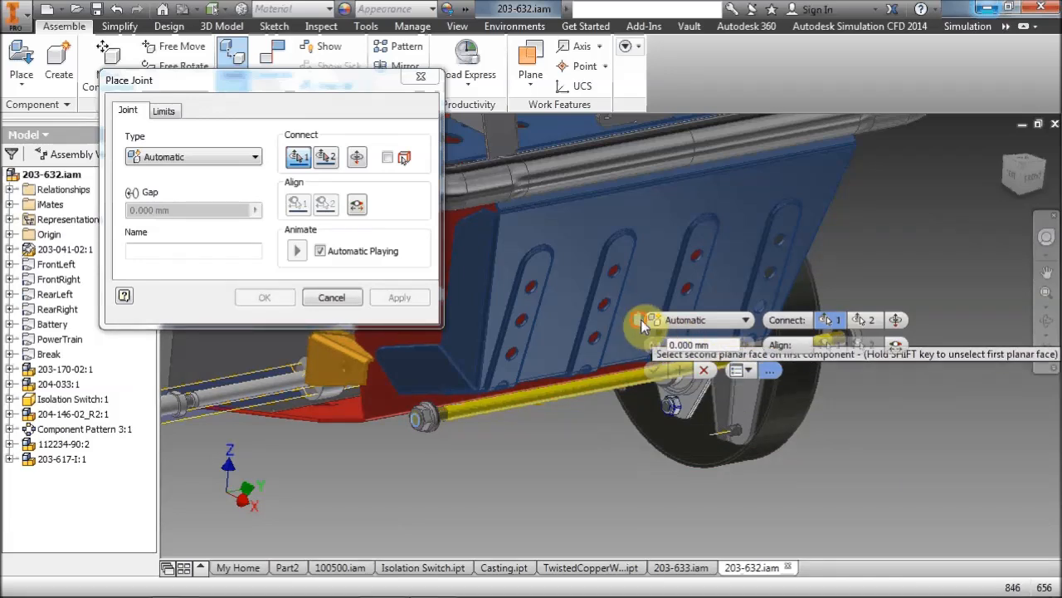
left_click_drag(641, 319, 736, 213)
left_click(863, 336)
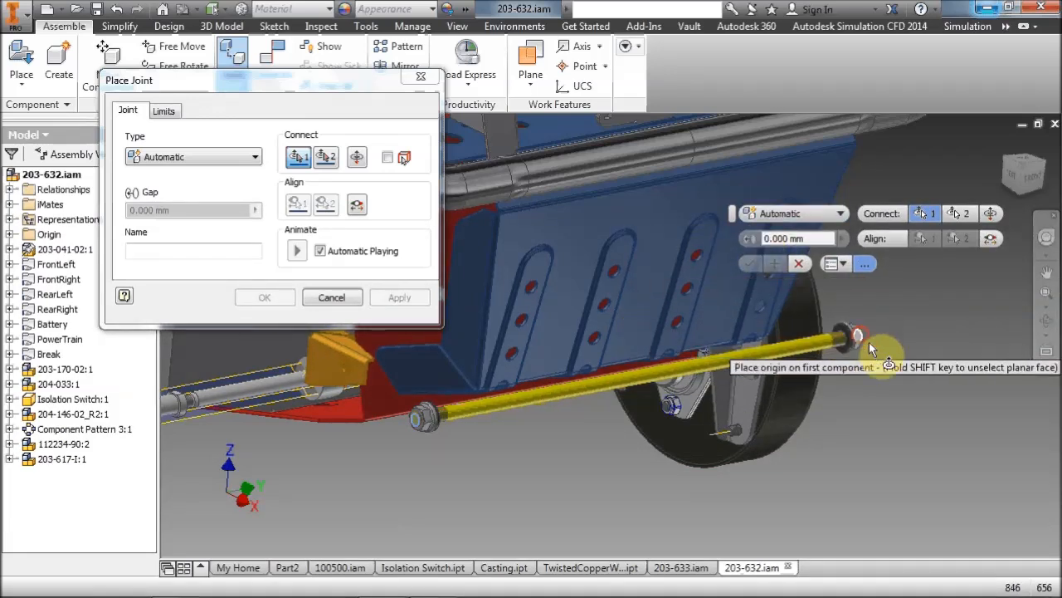
left_click(413, 417)
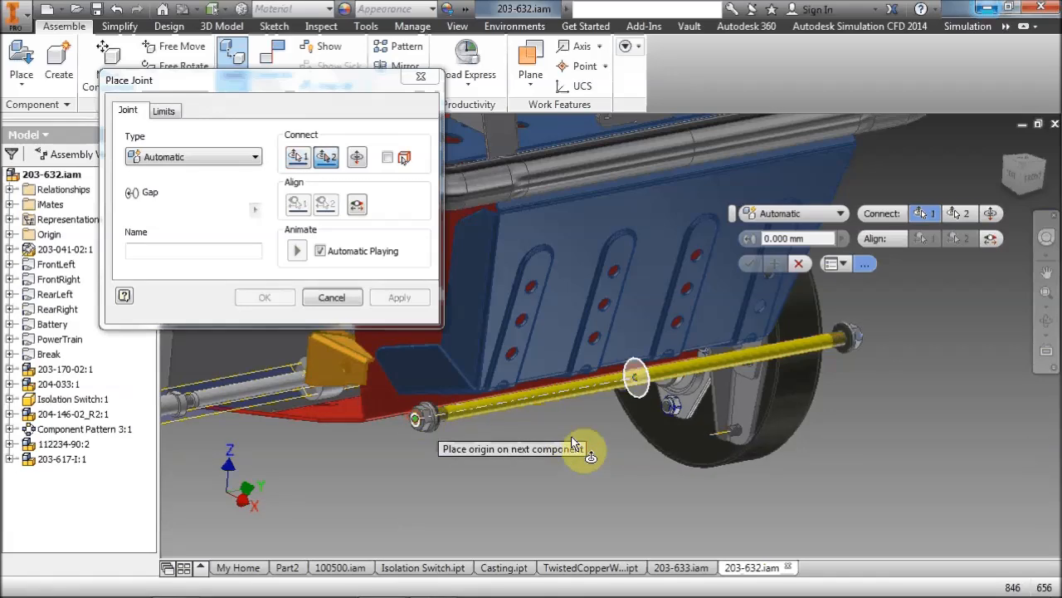
middle_click_drag(569, 453, 640, 482)
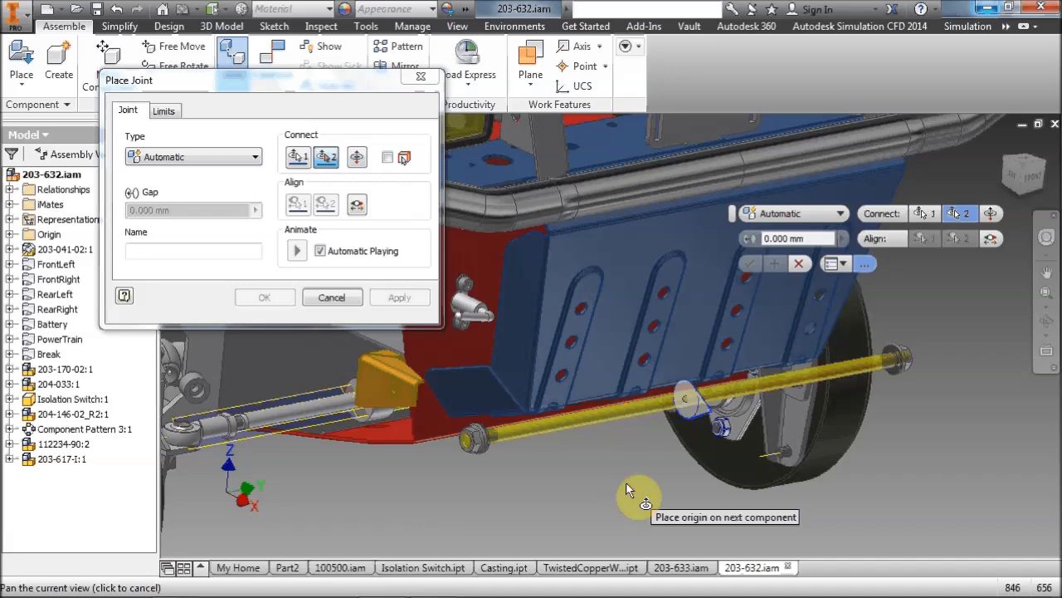
Place the joint's second origin at the orange bracket's hole with Between Two Faces, using the faces of the two orange brackets
middle_click_drag(584, 465, 651, 478)
scroll(422, 468, "down", 3)
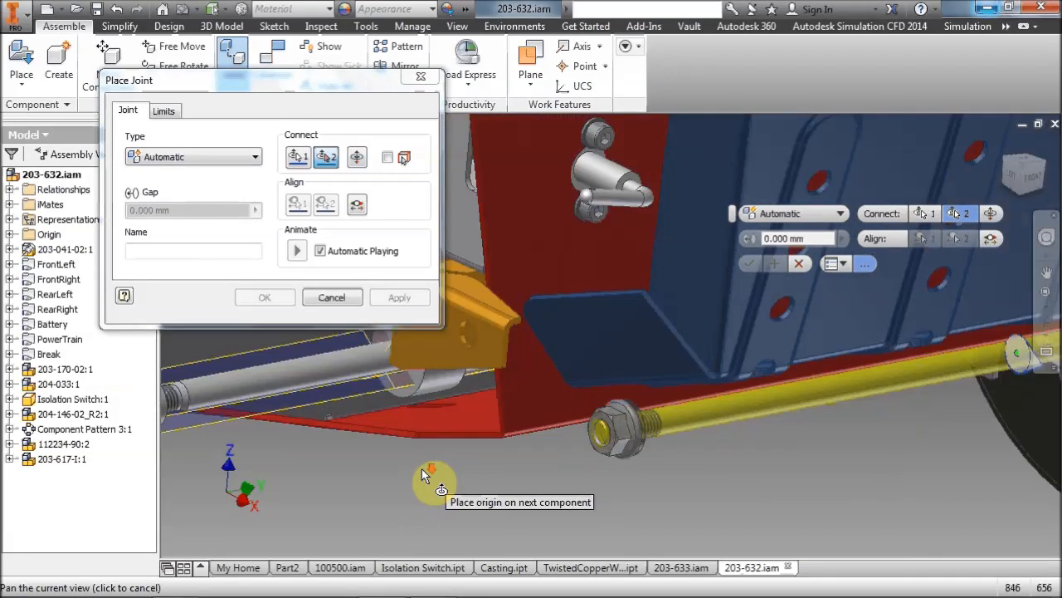
right_click(427, 472)
left_click(416, 269)
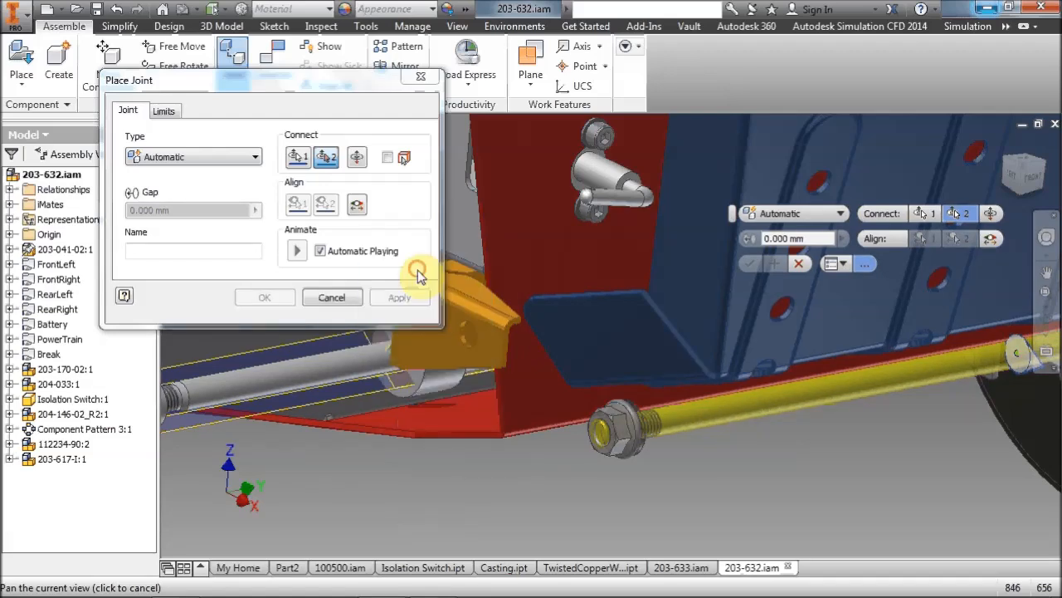
left_click(481, 352)
scroll(833, 373, "up", 4)
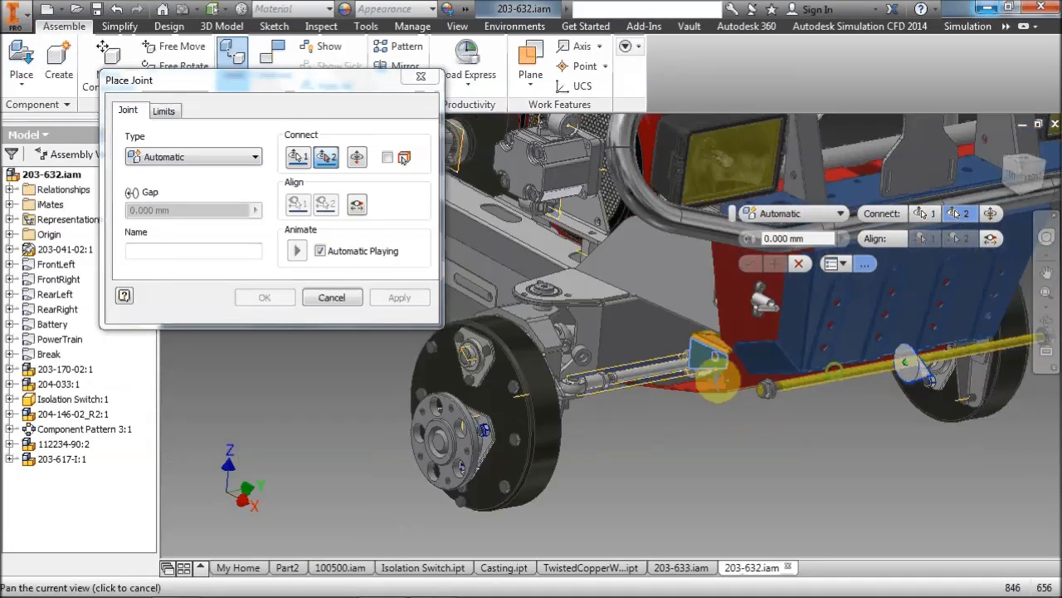
middle_click_drag(837, 371, 639, 384)
left_click_drag(1024, 175, 668, 178)
middle_click_drag(791, 344, 1017, 370)
scroll(647, 366, "down", 3)
left_click(485, 363)
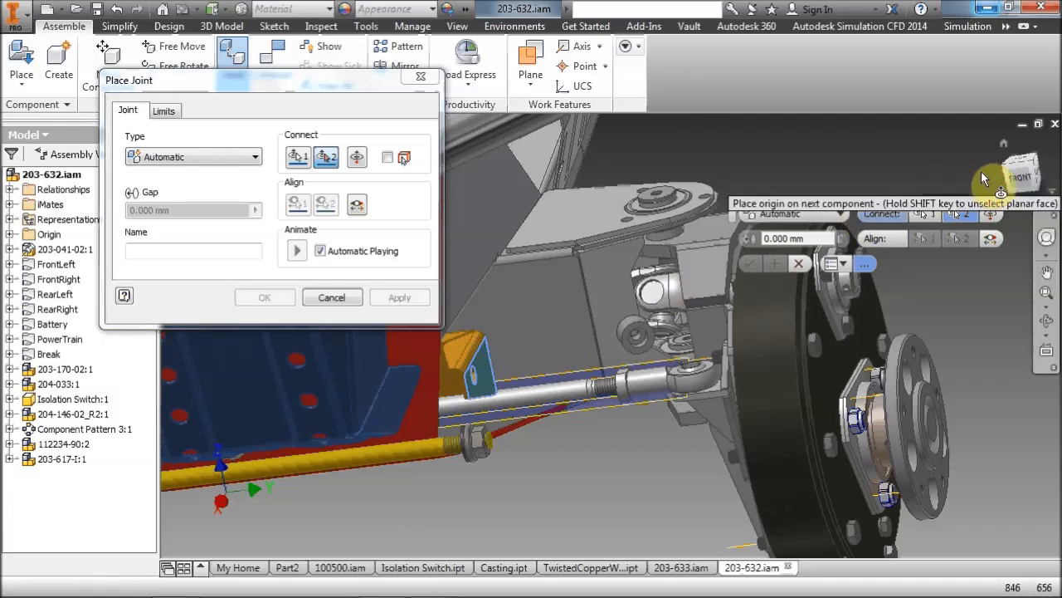
left_click_drag(1024, 175, 1061, 176)
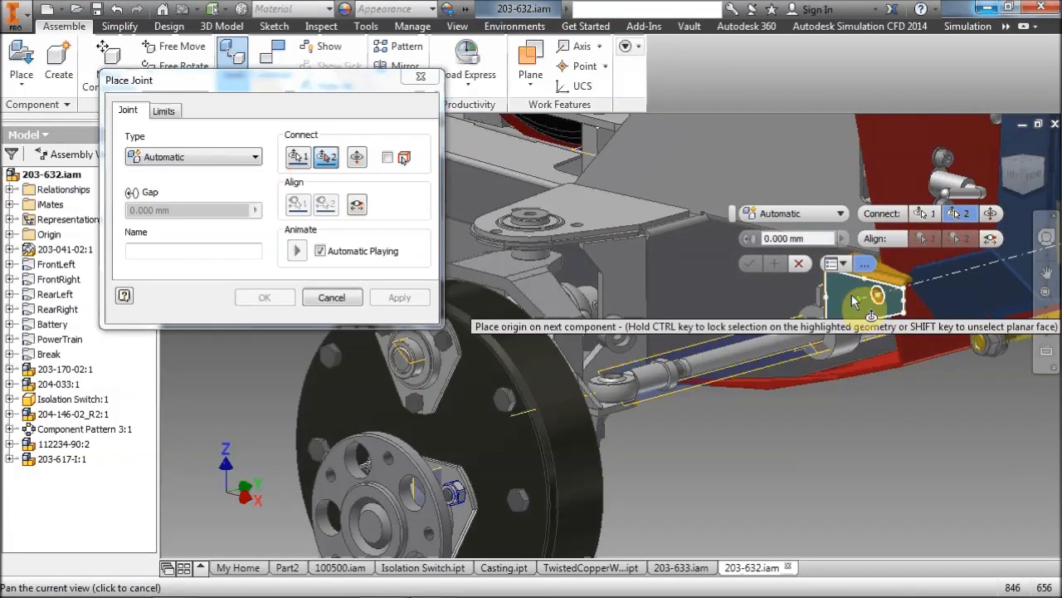
left_click(878, 294)
Check the yellow rod's position in the orange brackets and accept the Rotational joint with a 0.000 mm gap
middle_click_drag(900, 402, 636, 411)
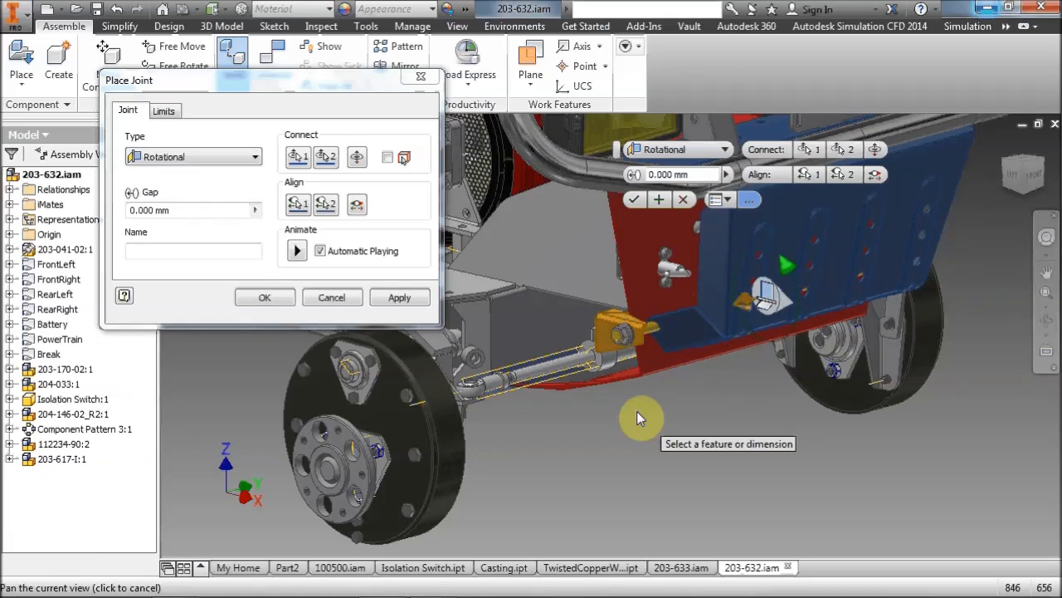
scroll(700, 415, "down", 3)
middle_click_drag(676, 419, 508, 486)
scroll(574, 478, "up", 3)
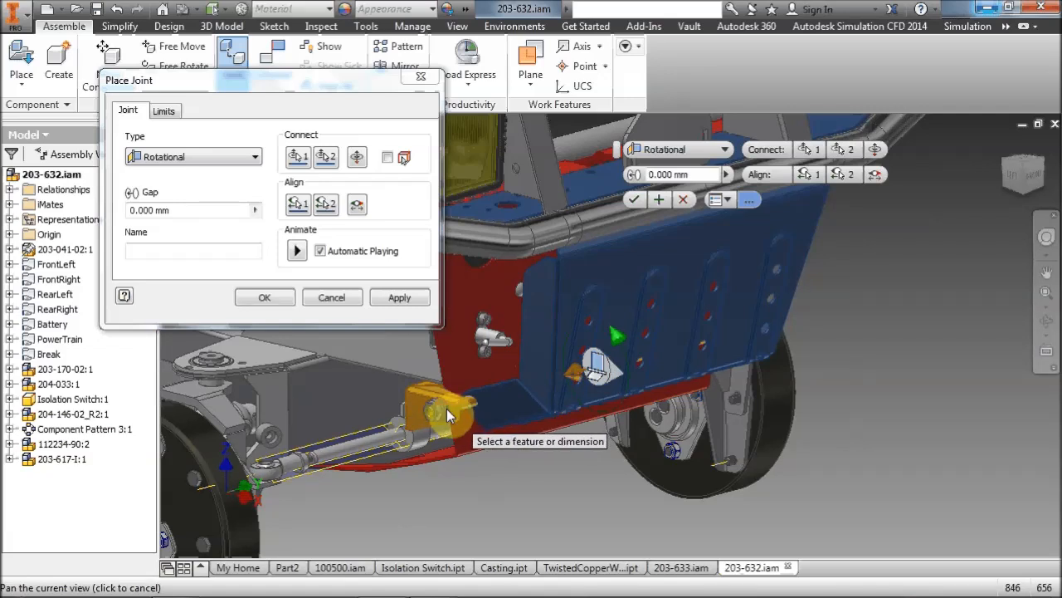
left_click(280, 300)
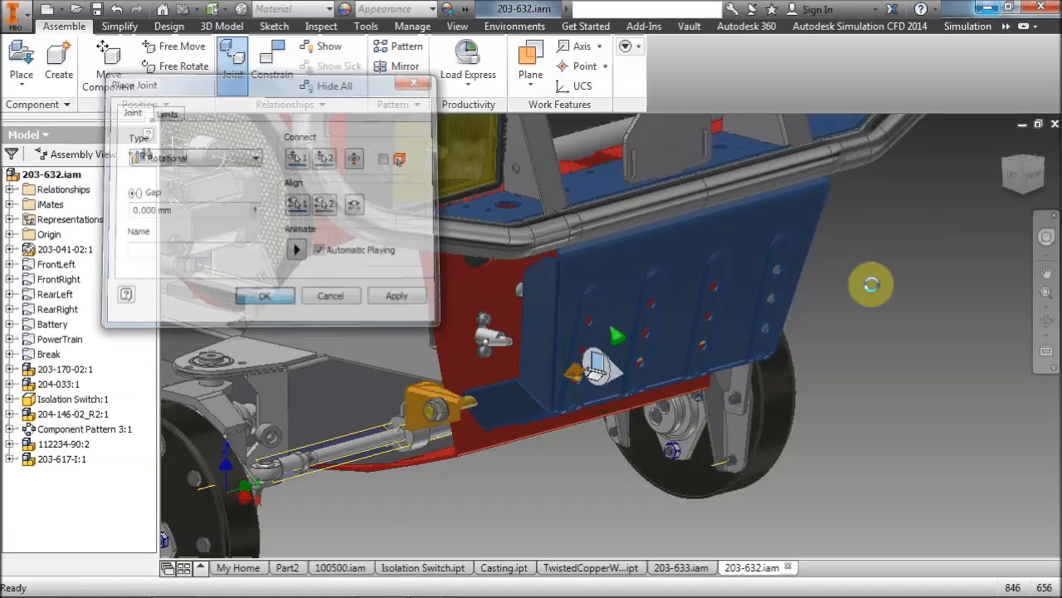
Examine where the yellow rod passes through the side flange of the blue skid plate beside the orange bracket
scroll(589, 438, "up", 6)
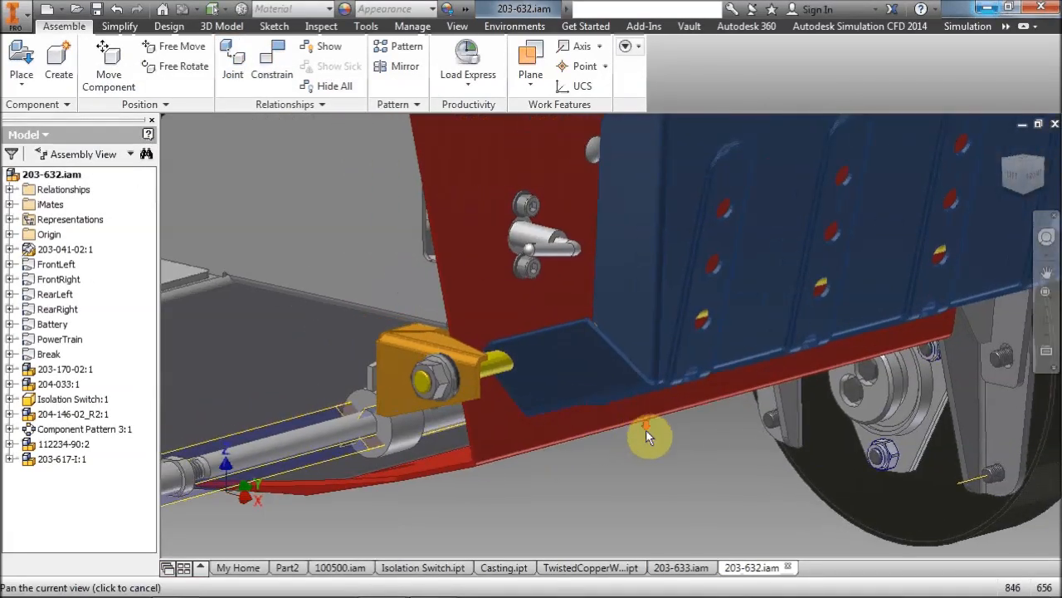
middle_click_drag(606, 366, 658, 414)
left_click_drag(1020, 177, 1048, 188)
mouse_move(673, 351)
middle_mouse_down()
mouse_move(628, 337)
mouse_move(498, 236)
middle_mouse_up()
scroll(649, 323, "up", 3)
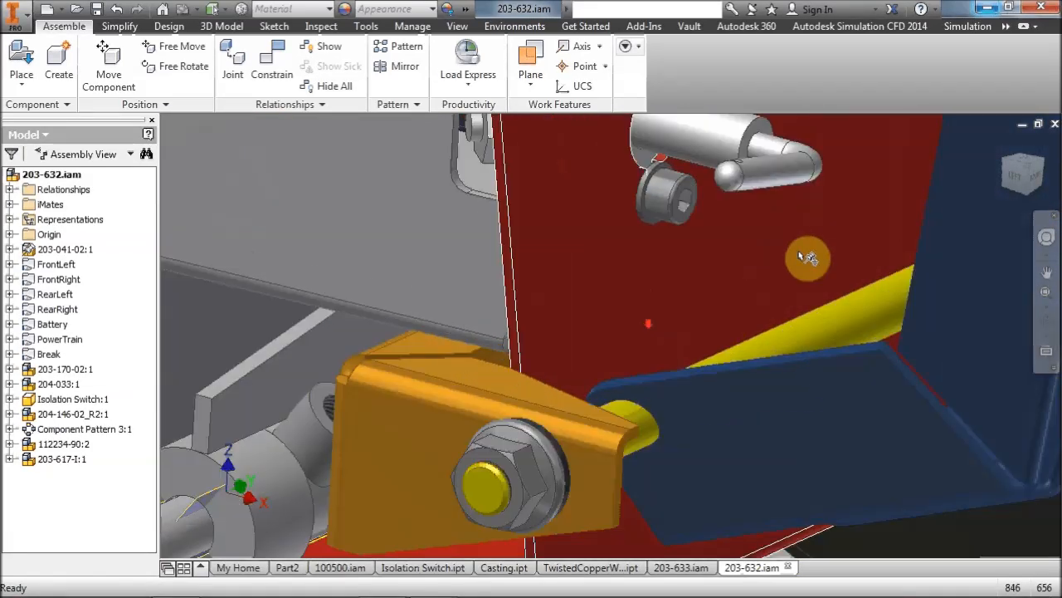
left_click_drag(1004, 183, 986, 173)
middle_click_drag(321, 501, 552, 318)
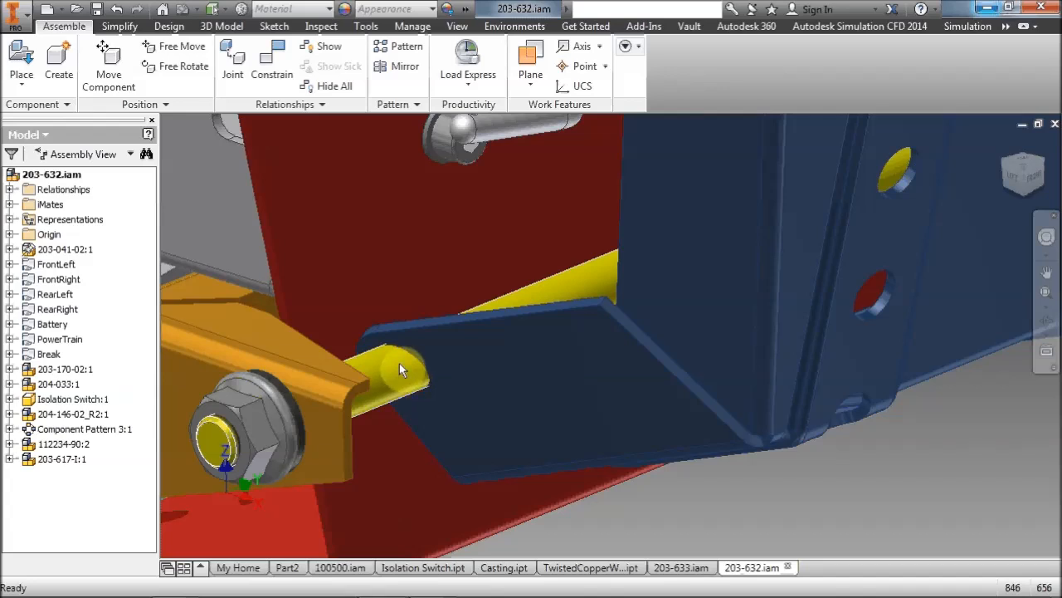
mouse_move(399, 369)
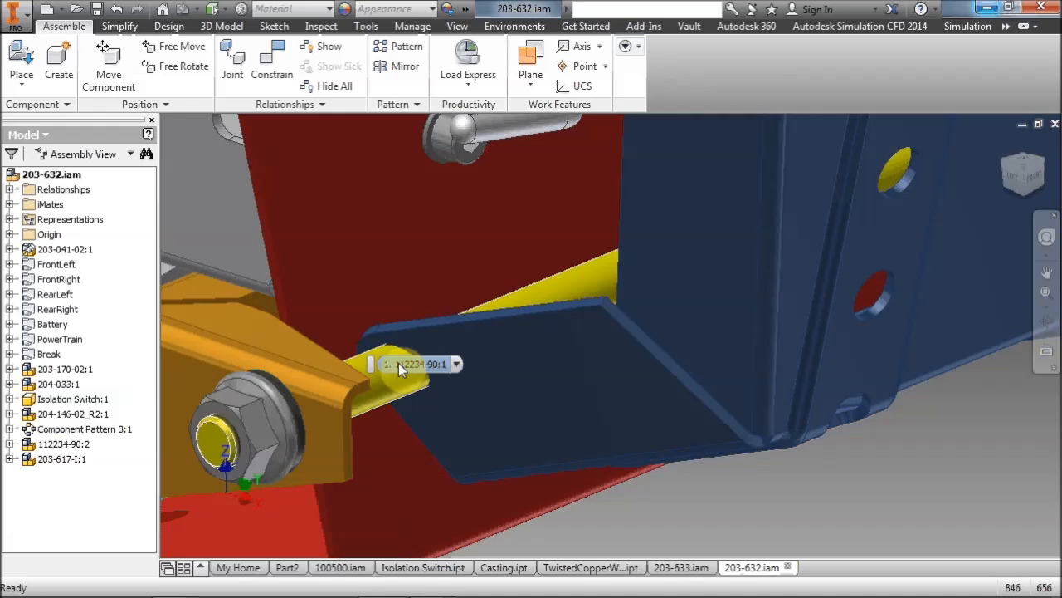
left_click(519, 387)
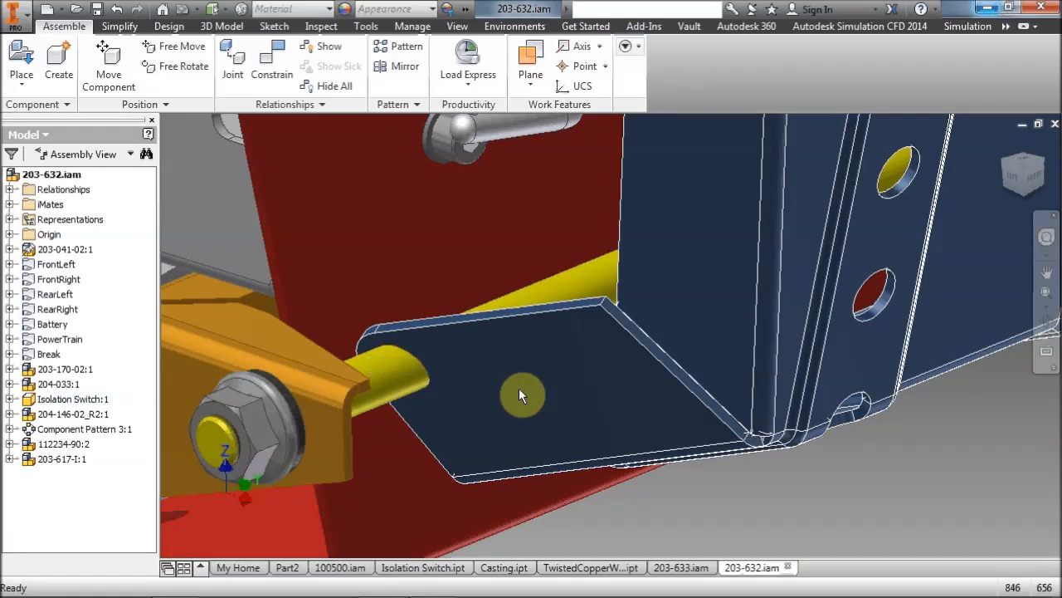
left_click_drag(518, 387, 485, 361)
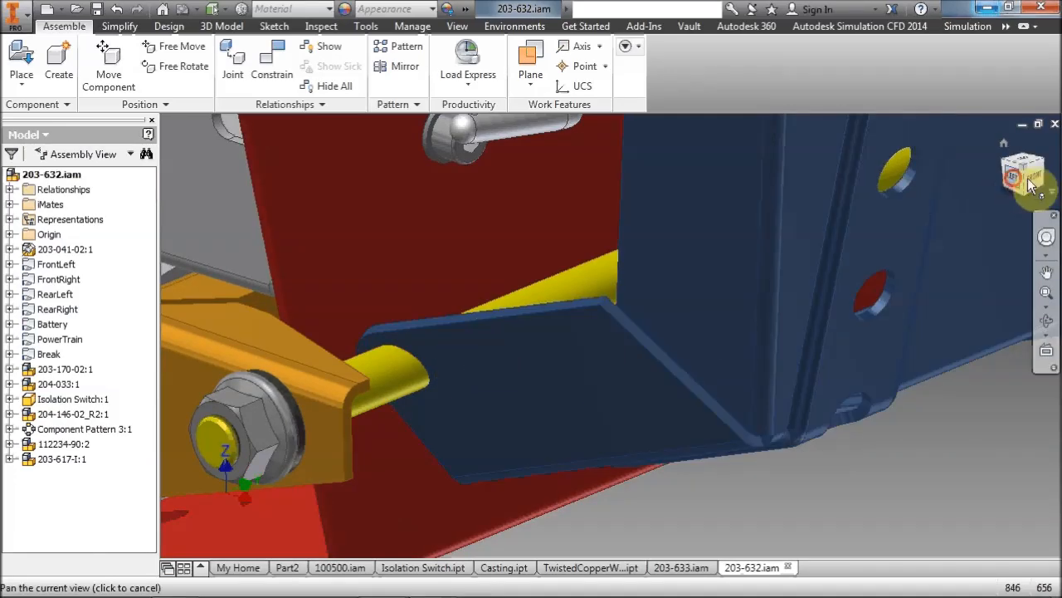
left_click_drag(1043, 181, 1013, 177)
middle_click_drag(626, 420, 350, 368)
middle_click_drag(539, 404, 439, 439)
scroll(528, 399, "down", 3)
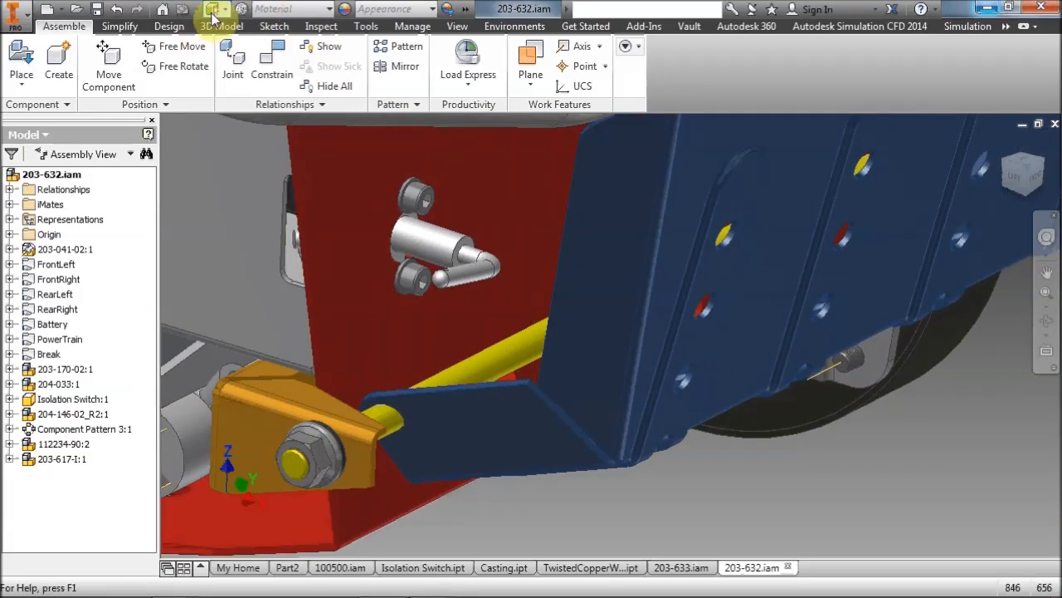
Edit the blue skid plate in place and start a 2D sketch on its XZ Plane
right_click(654, 250)
left_click(660, 131)
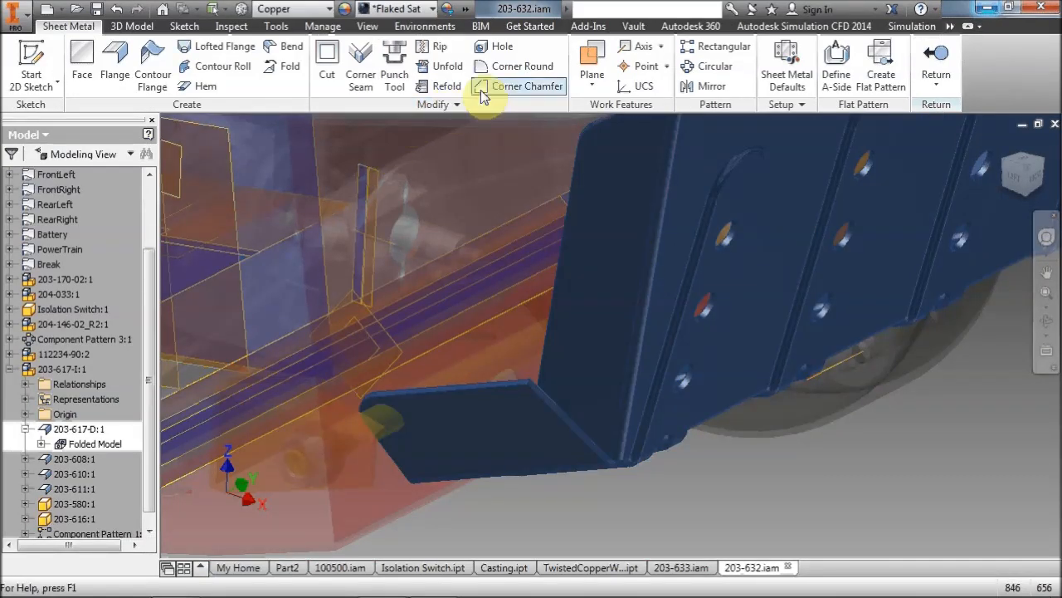
left_click(31, 60)
left_click(40, 444)
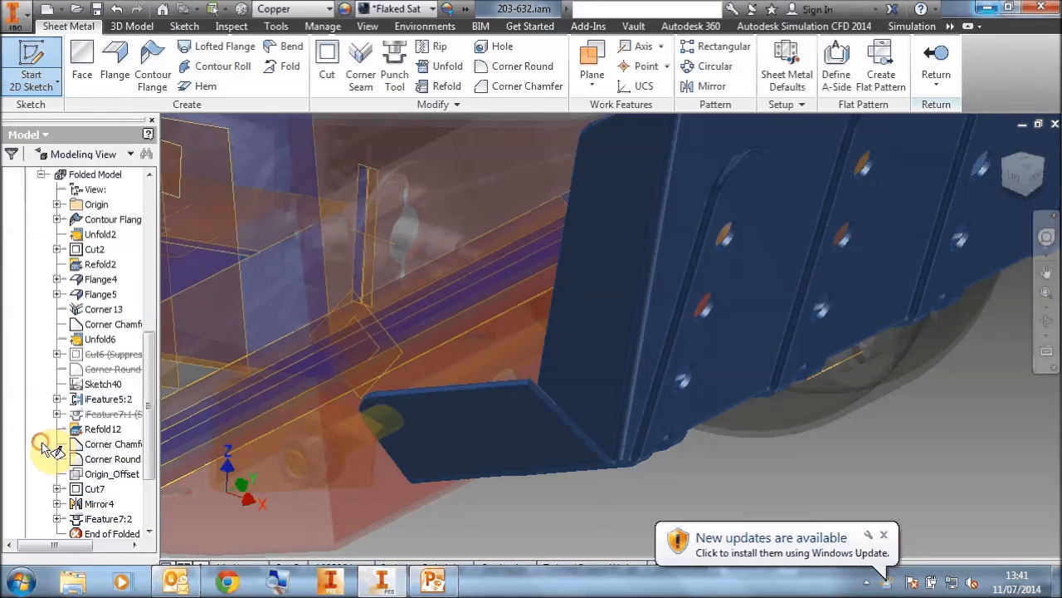
left_click(56, 205)
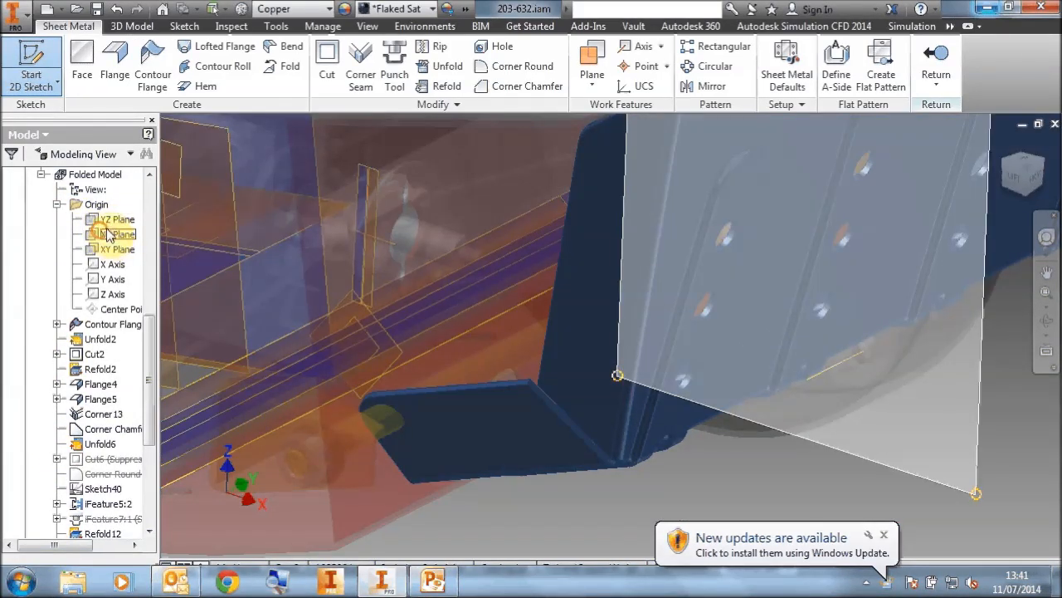
left_click(106, 235)
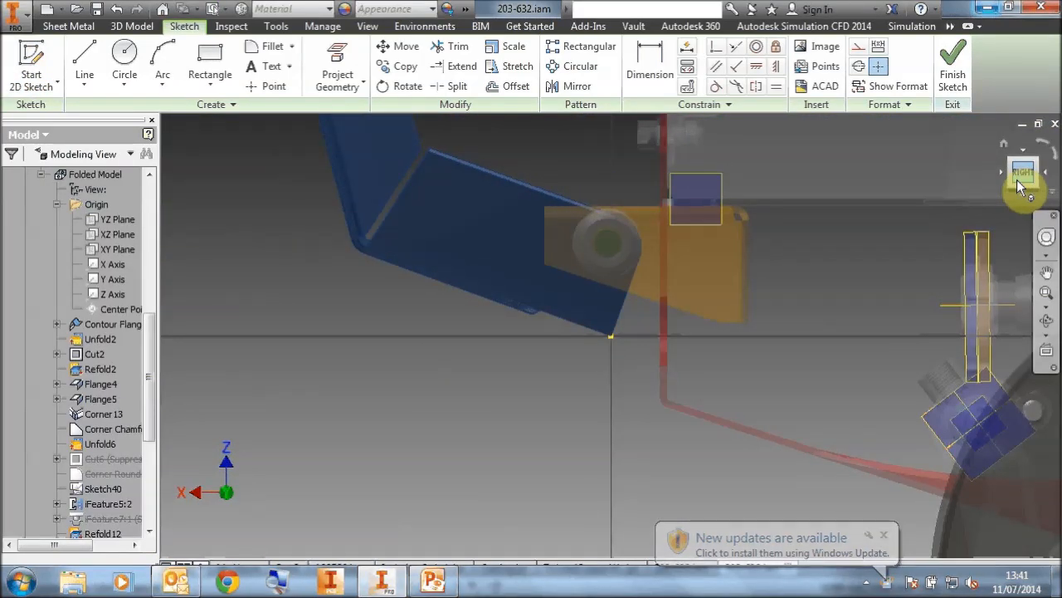
Start Project Geometry in the skid plate's sketch and look for the yellow rod's circular edge among the transparent components
left_click_drag(1018, 181, 926, 219)
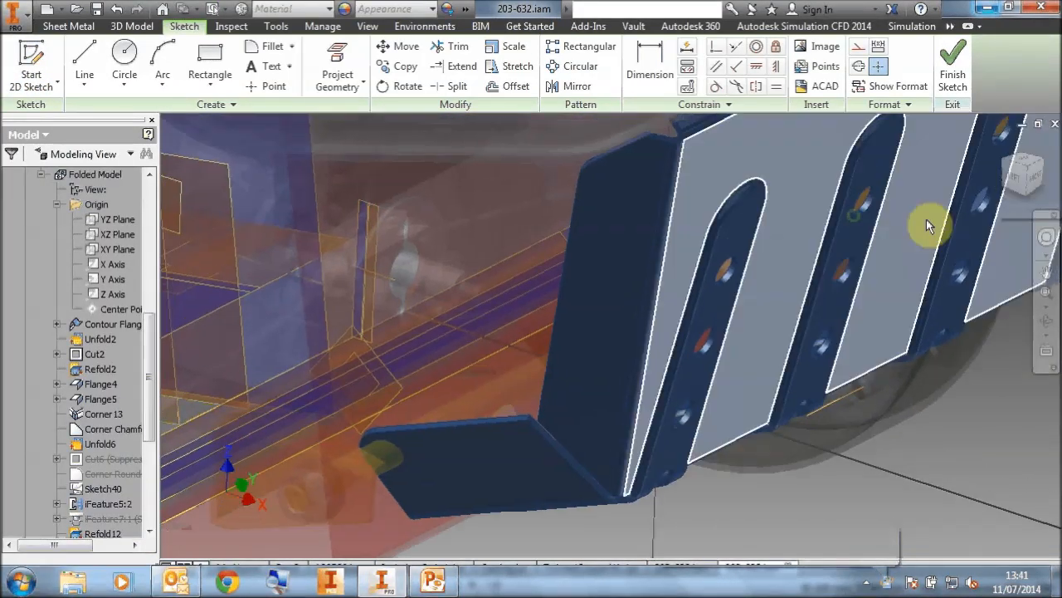
mouse_move(611, 336)
middle_mouse_down("shift")
mouse_move(755, 295)
mouse_move(764, 257)
mouse_move(877, 262)
middle_mouse_up("shift")
middle_click_drag(706, 313, 597, 304)
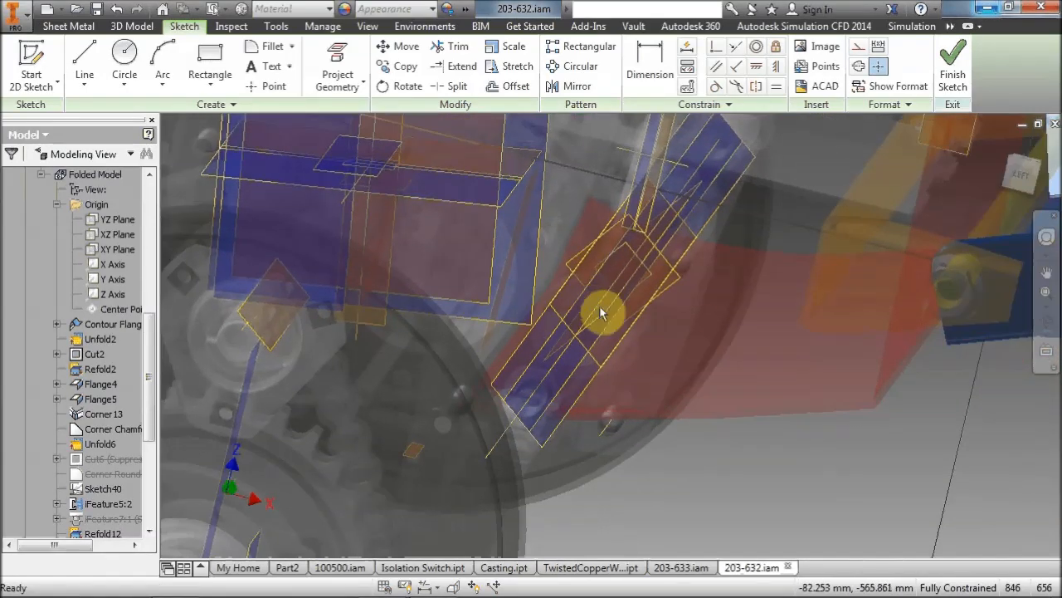
left_click(337, 56)
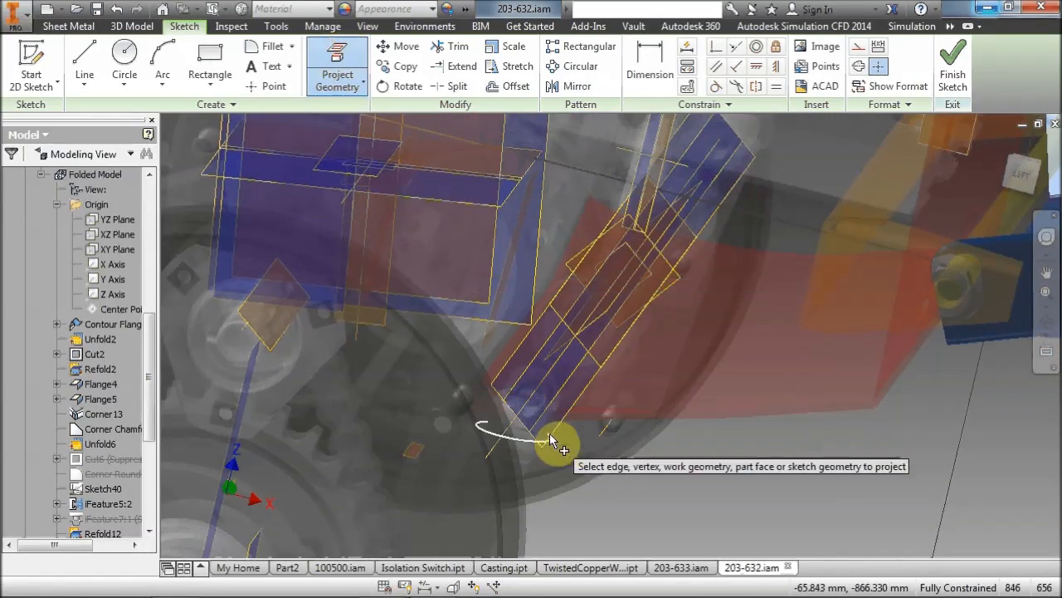
scroll(531, 424, "up", 5)
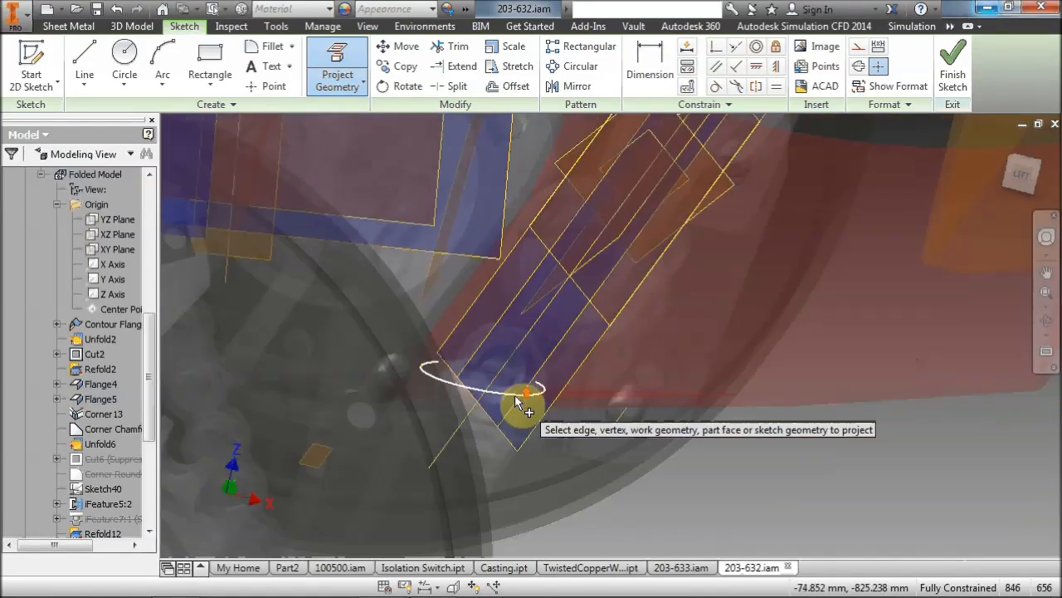
middle_click_drag(431, 431, 464, 443)
scroll(362, 460, "down", 3)
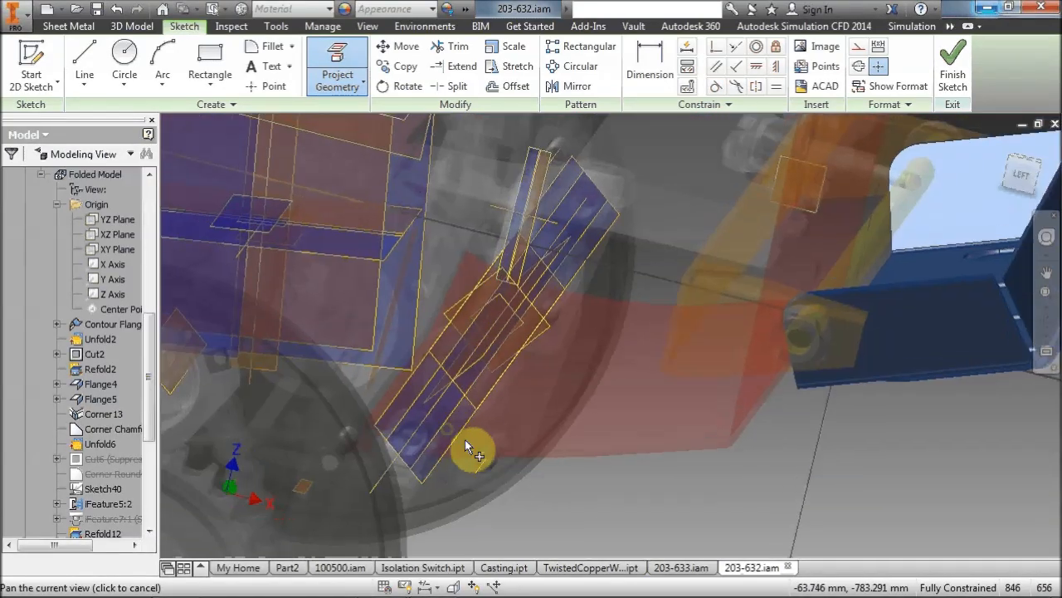
left_click_drag(1000, 166, 976, 195)
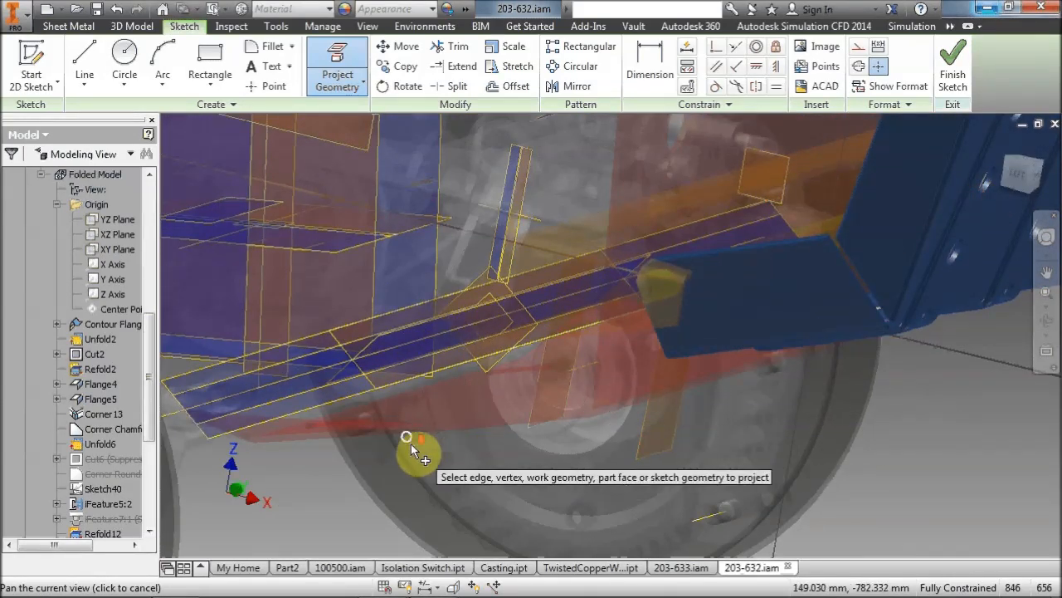
scroll(415, 446, "up", 5)
scroll(329, 379, "down", 2)
scroll(355, 327, "down", 2)
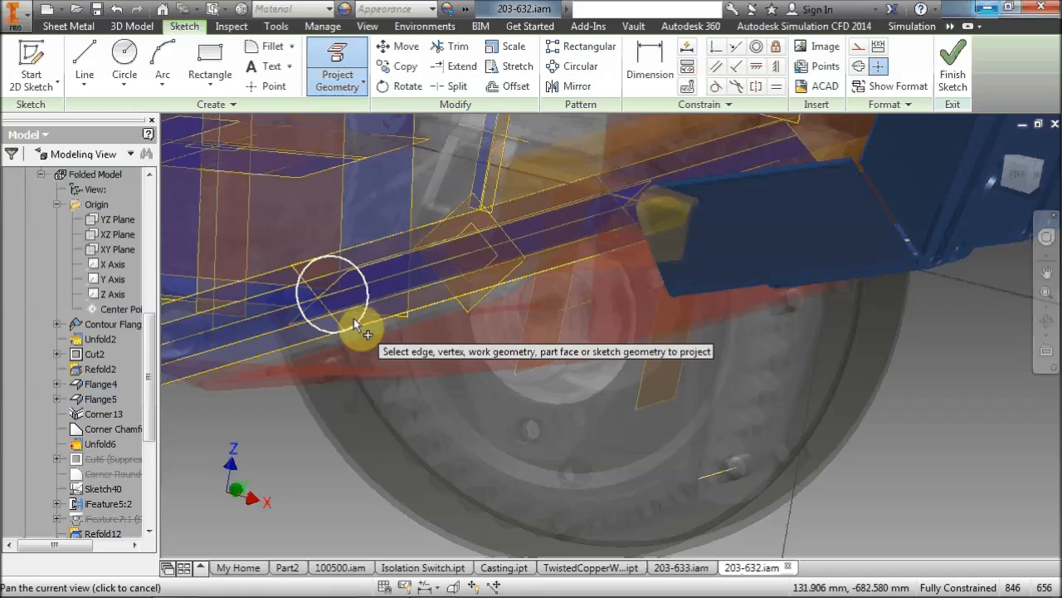
scroll(421, 268, "down", 2)
Set the surrounding components to Transparency Off and project the yellow rod's circular end edge into the sketch
left_click(368, 26)
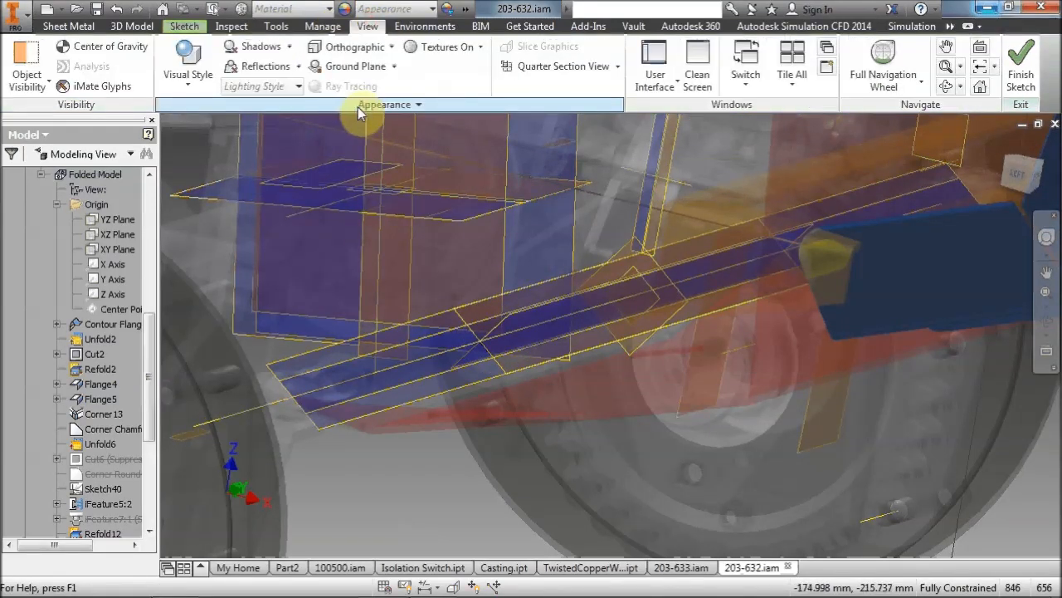
left_click(330, 108)
left_click(255, 127)
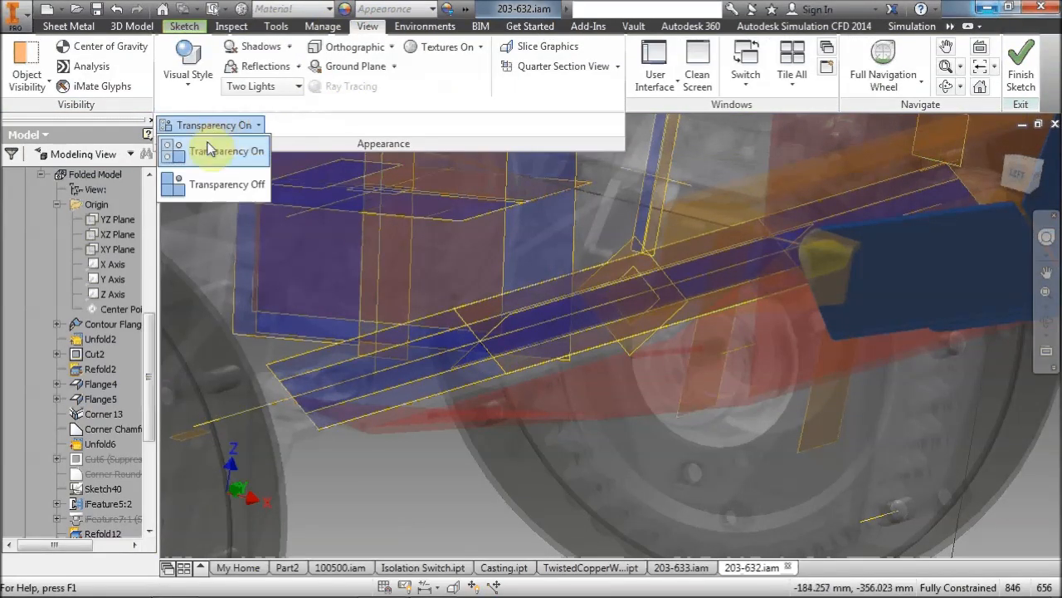
left_click(217, 183)
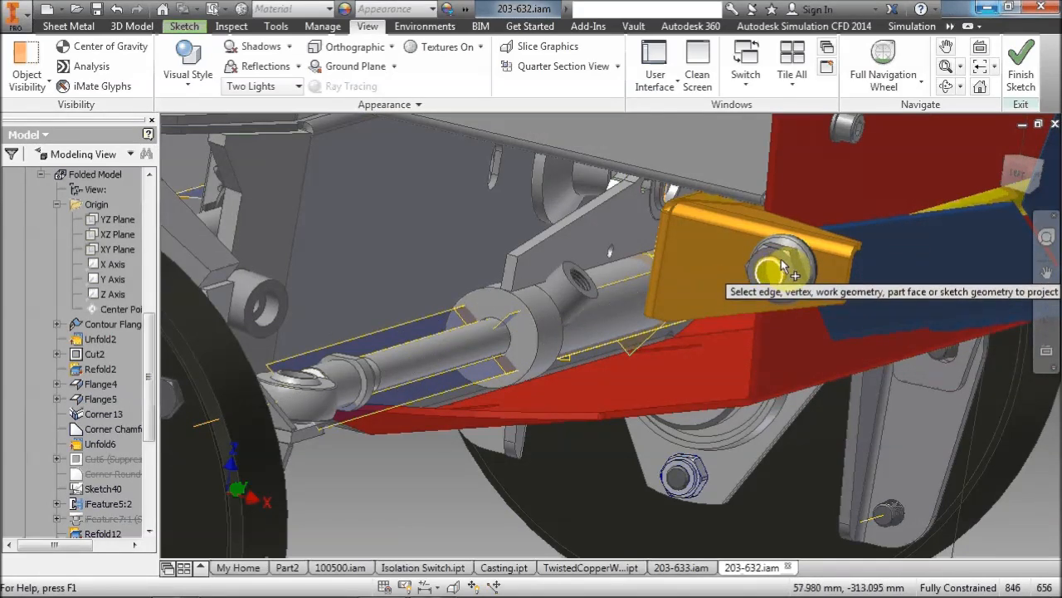
middle_click_drag(583, 202, 293, 263)
left_click(994, 179)
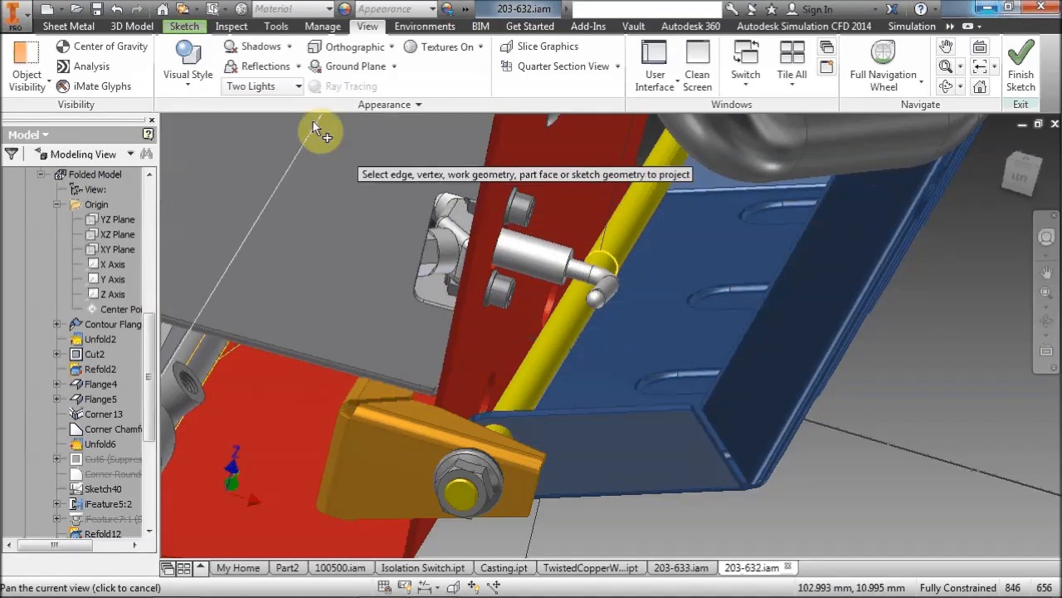
Cut the projected rod circle through the skid plate with extents set to All in both directions and Cut Normal enabled
left_click(68, 26)
left_click(327, 63)
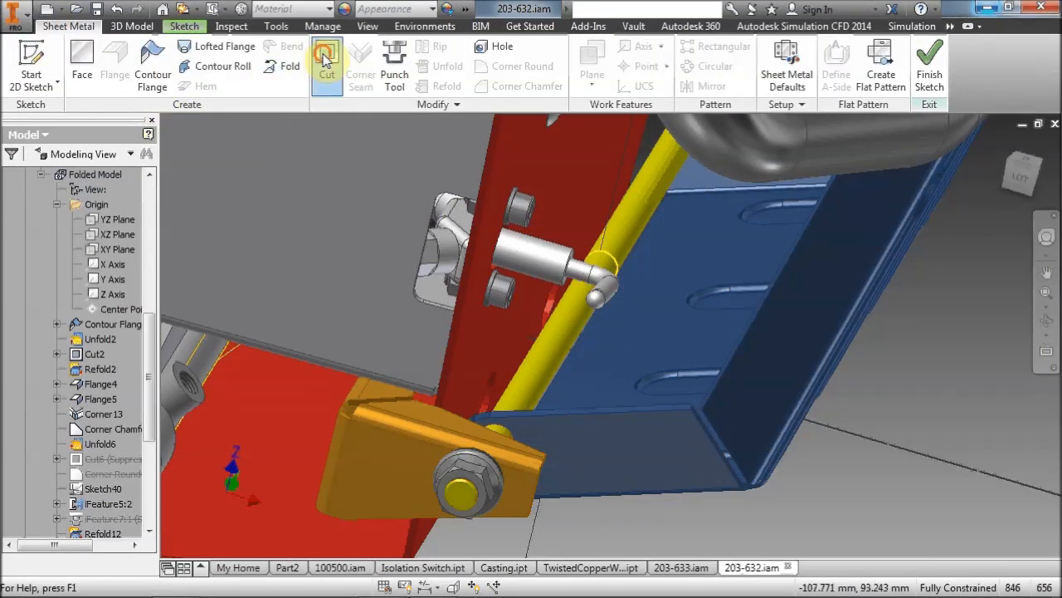
left_click_drag(540, 192, 425, 161)
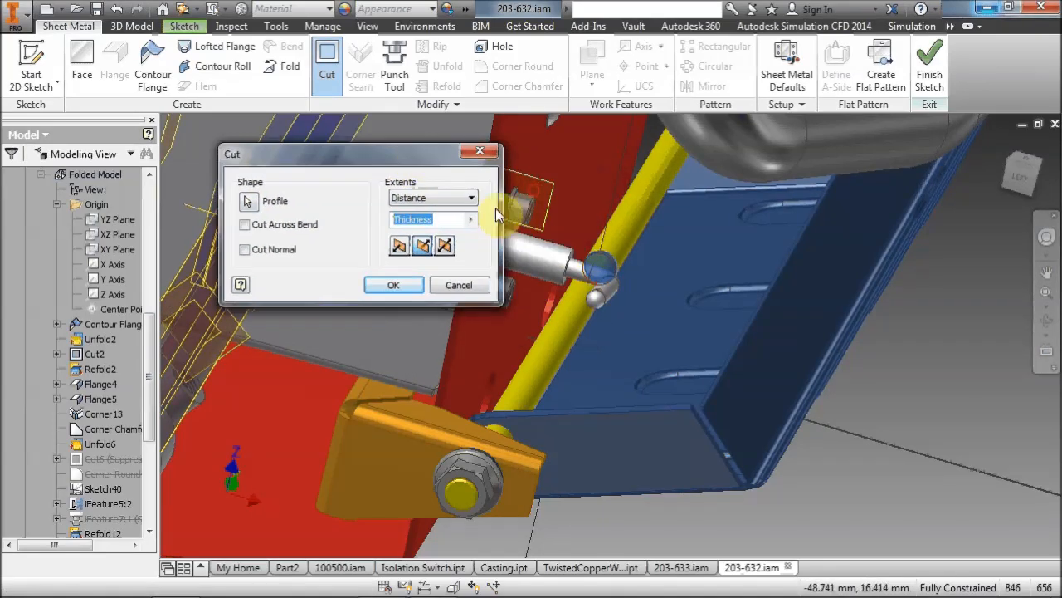
left_click(441, 203)
left_click(429, 254)
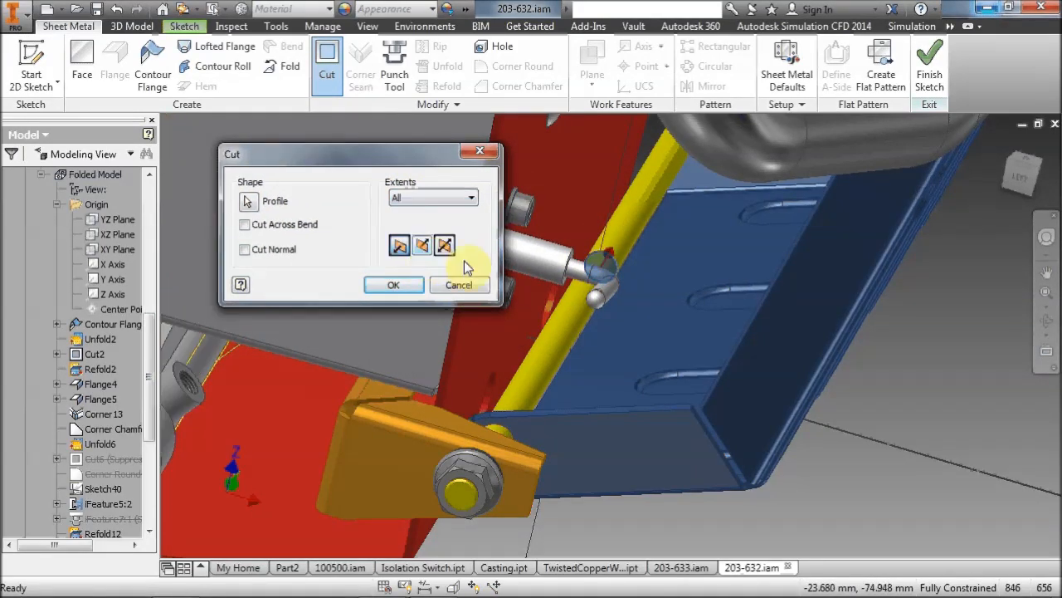
middle_click_drag(541, 296, 633, 276)
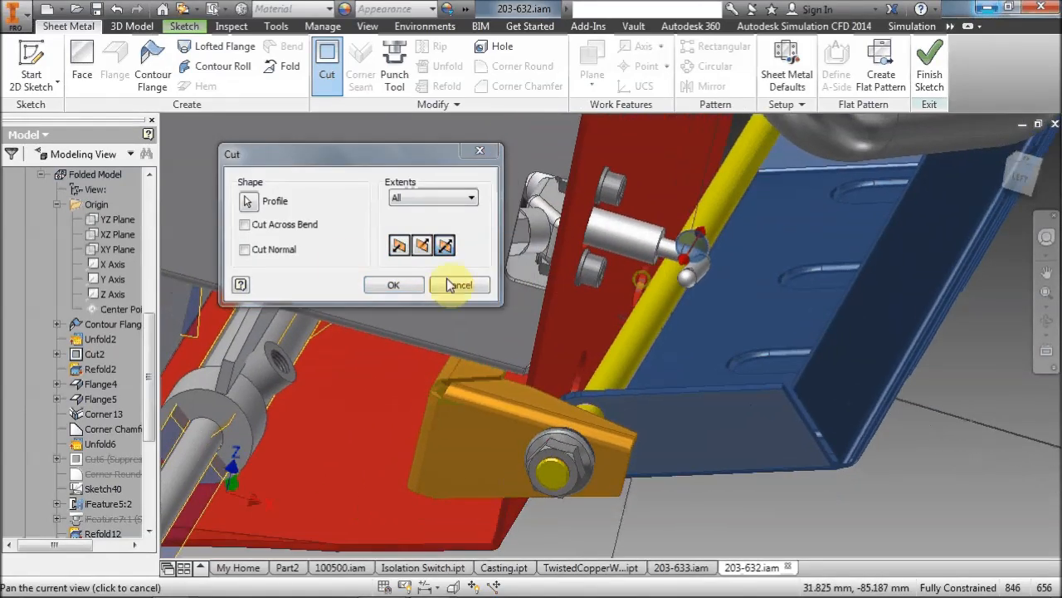
left_click(243, 251)
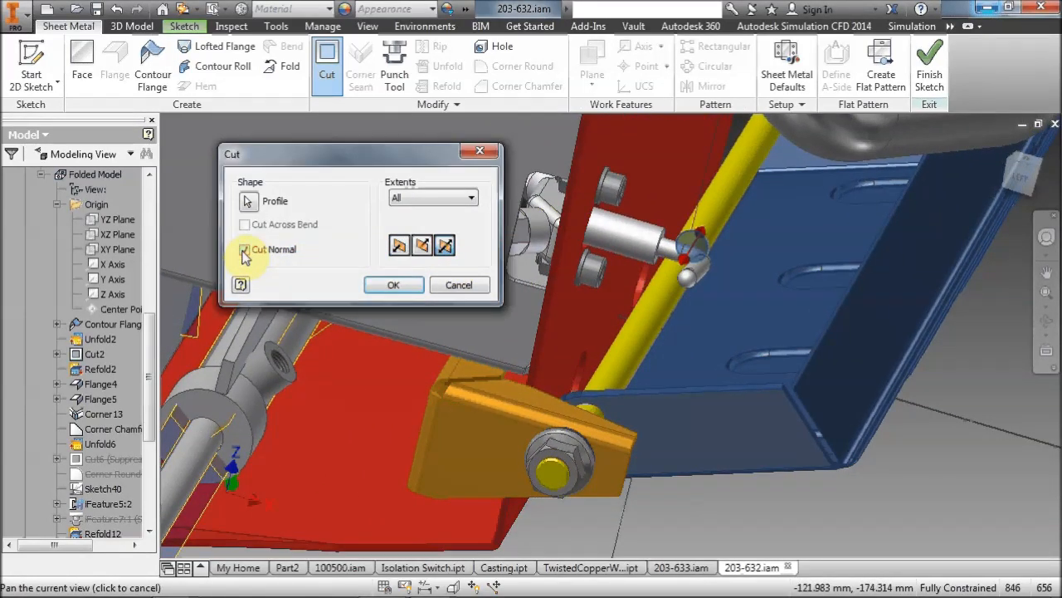
left_click(390, 285)
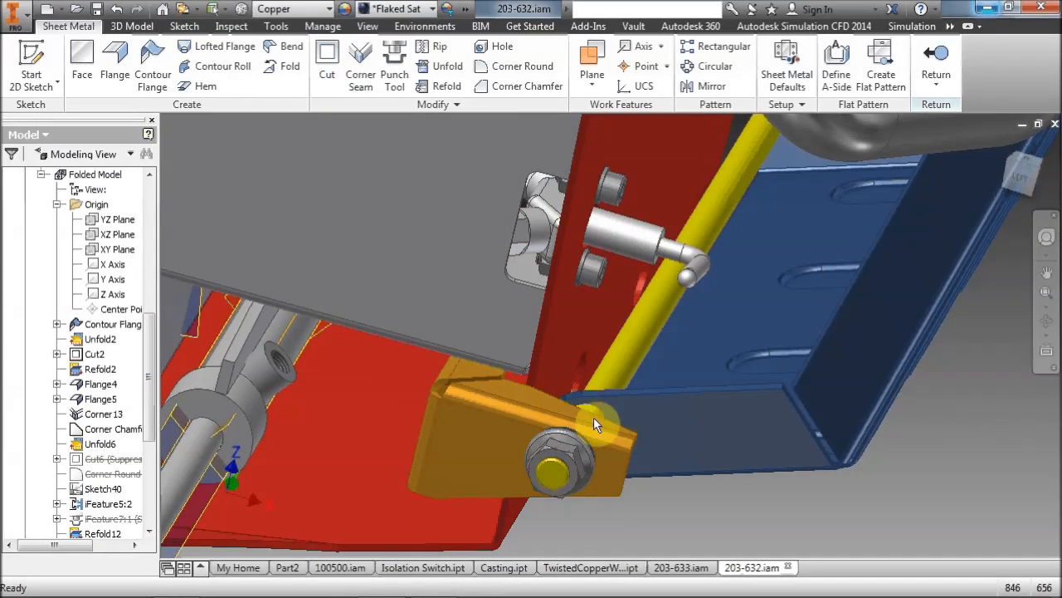
Create the skid plate's flat pattern and inspect the new rod hole in its rounded corner tab
middle_click_drag(789, 249, 630, 302)
left_click(881, 72)
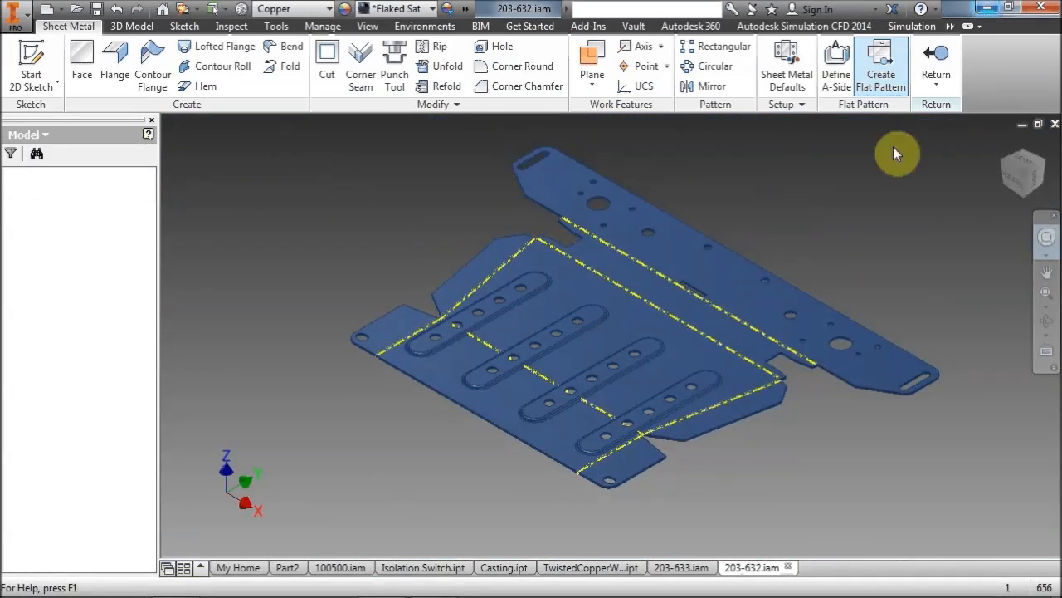
scroll(487, 453, "down", 10)
middle_click_drag(485, 419, 425, 408)
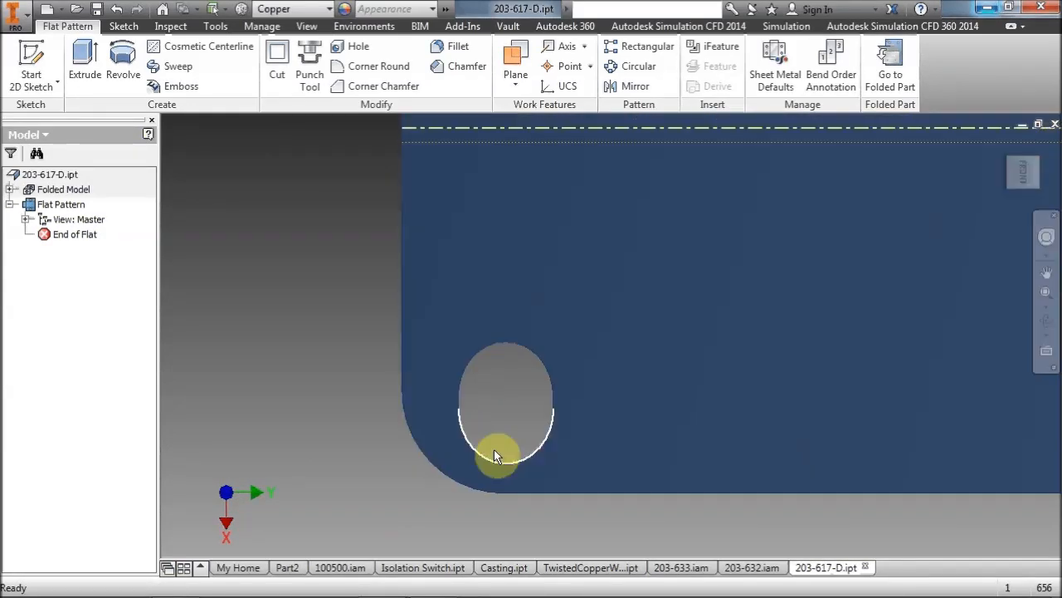
Examine the flat pattern's rod holes in both opposite corner tabs, along with its bend lines and overall outline
scroll(337, 335, "up", 3)
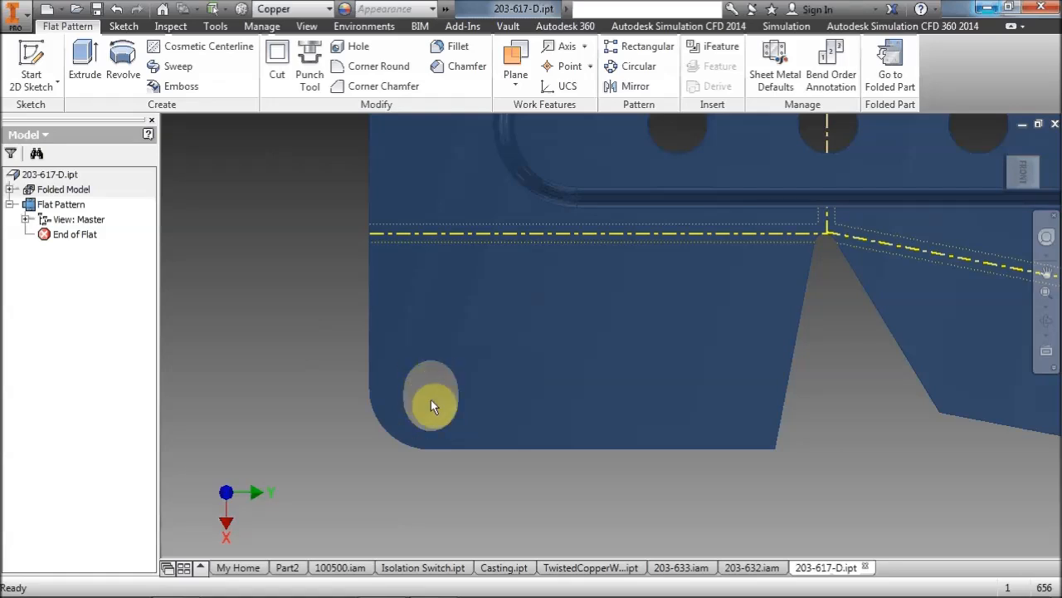
scroll(341, 362, "up", 2)
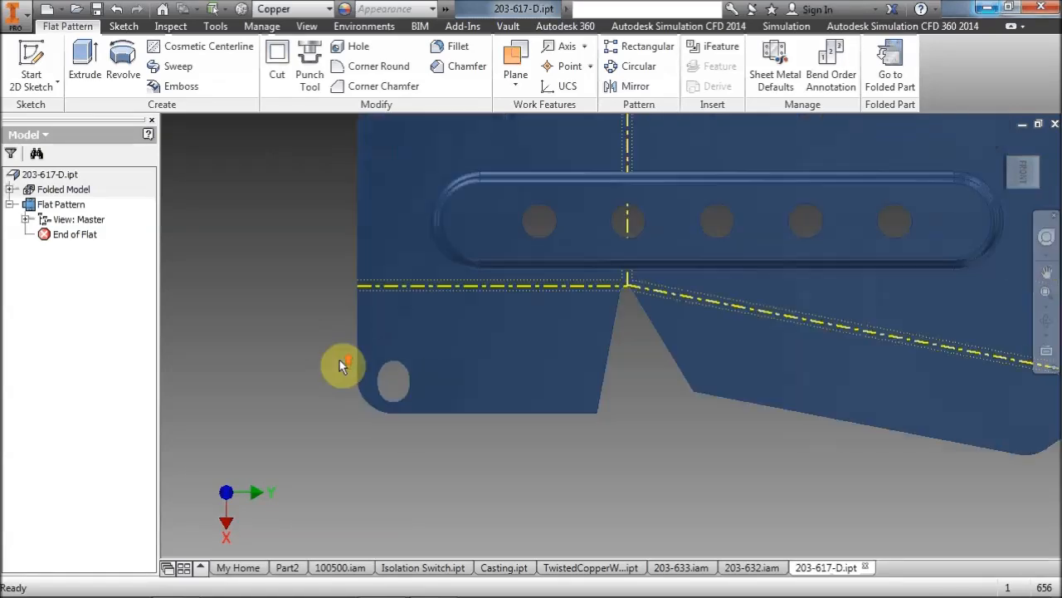
scroll(350, 396, "up", 4)
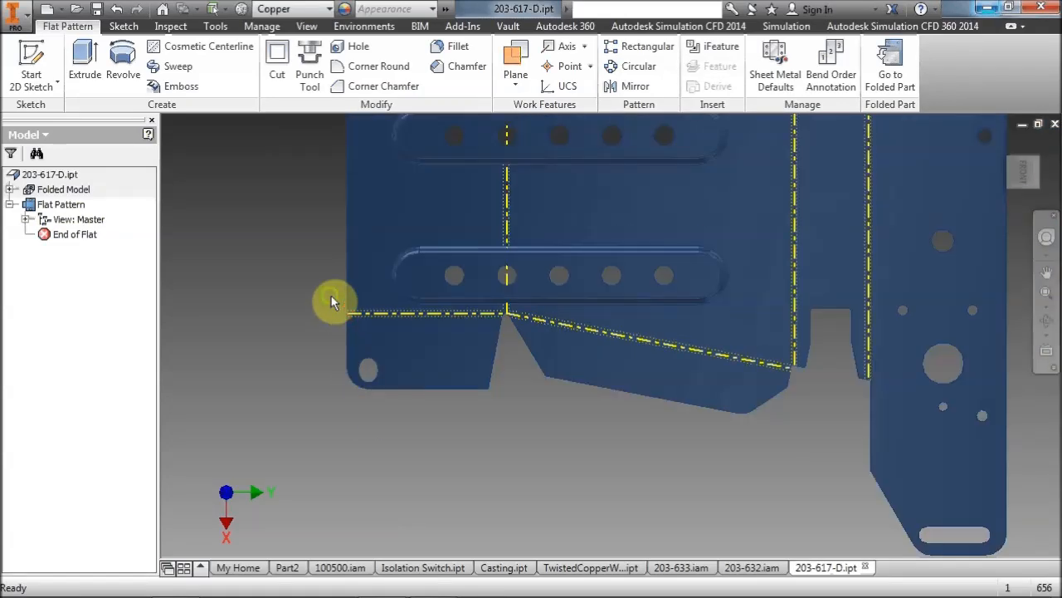
middle_click_drag(336, 366, 340, 465)
middle_click_drag(338, 253, 345, 392)
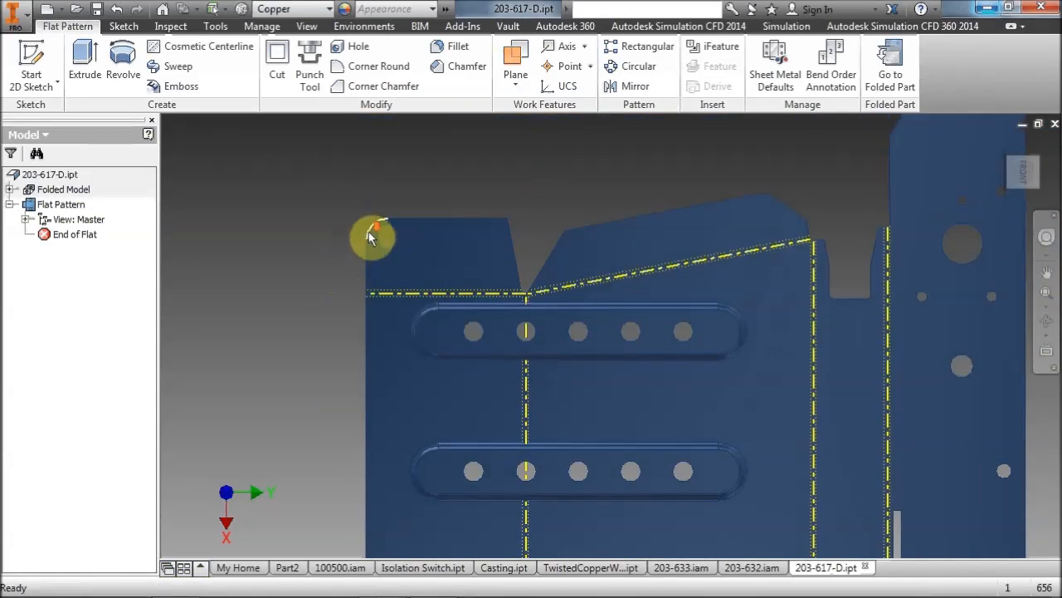
scroll(370, 231, "down", 3)
scroll(340, 266, "up", 5)
middle_click_drag(336, 324, 425, 303)
scroll(416, 323, "down", 4)
scroll(401, 330, "up", 3)
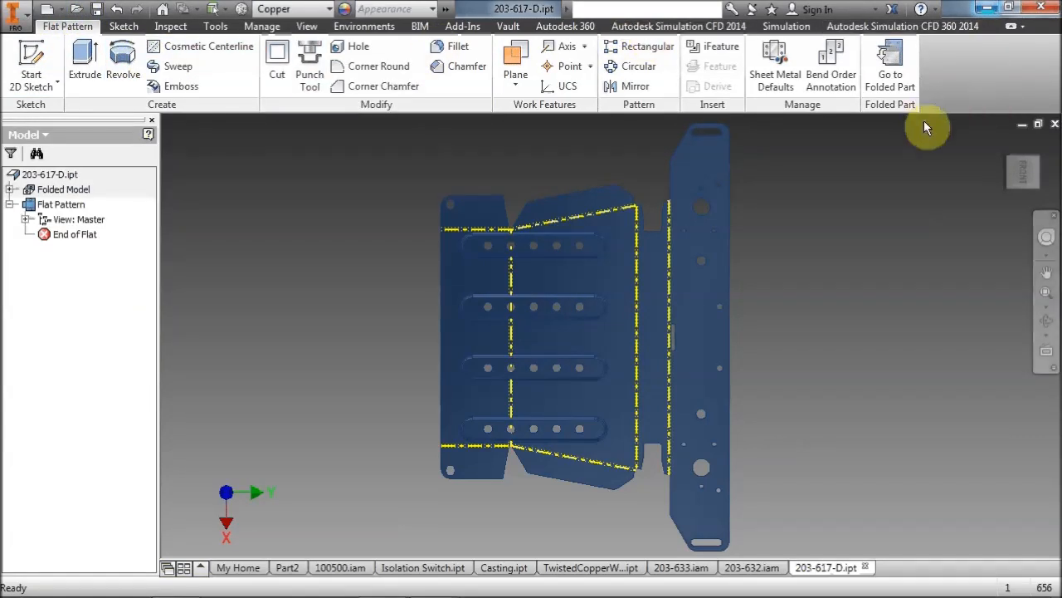
middle_click_drag(369, 186, 285, 215)
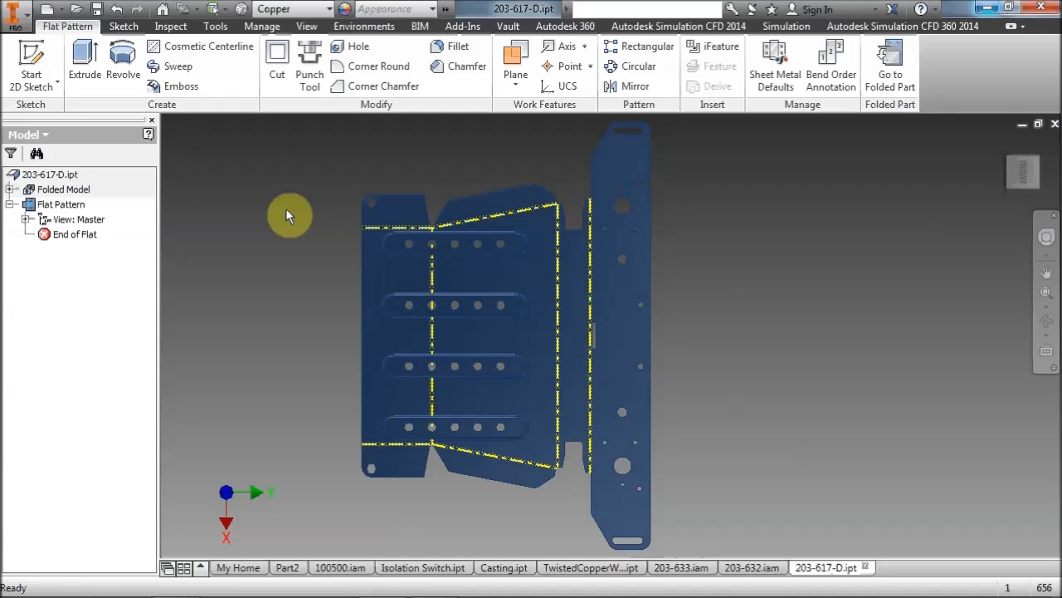
Switch to the PowerPoint slide show "Inventor 2015 whats new.pptx" to show the closing contact slide
mouse_move(367, 595)
left_click(432, 591)
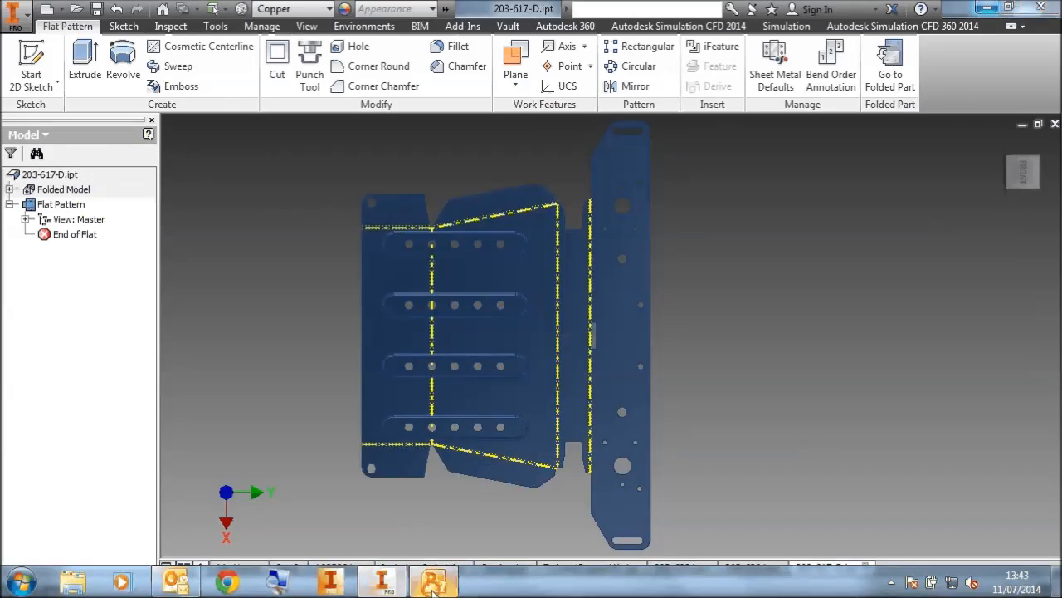
left_click(345, 321)
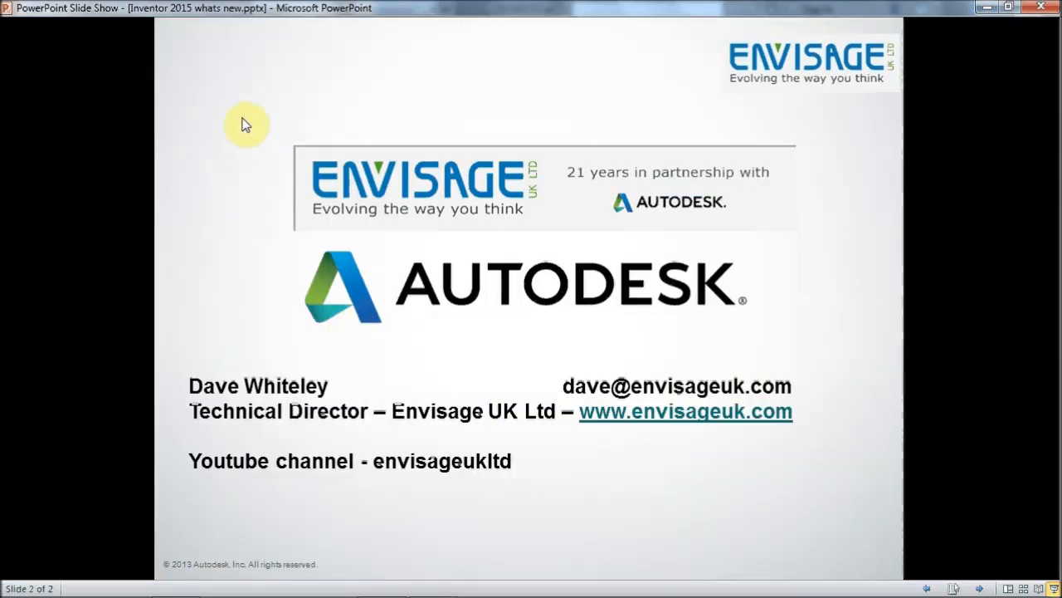